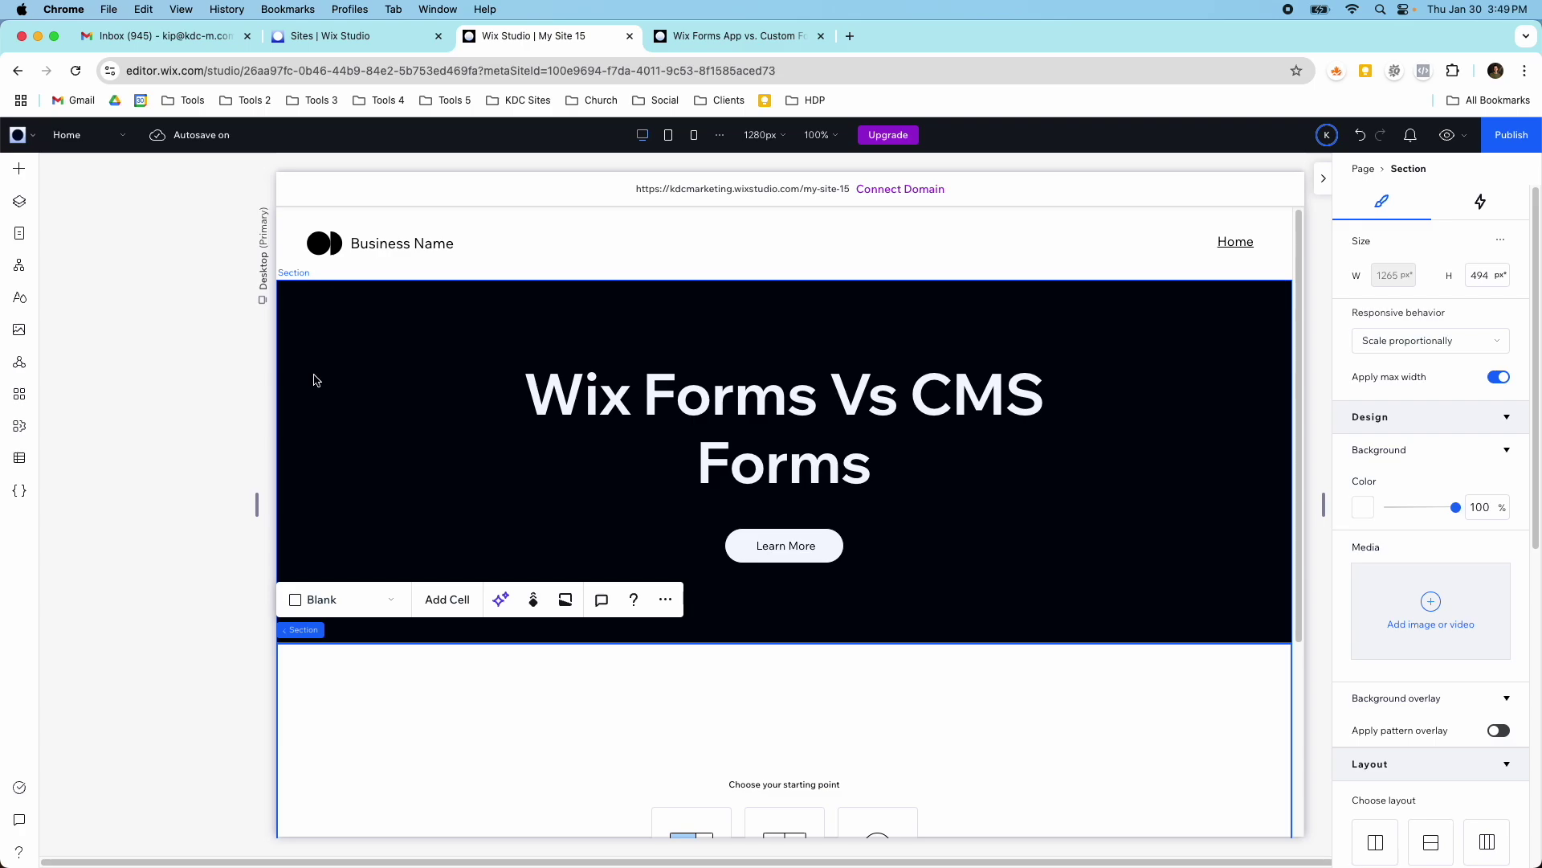
- Add a new form built from scratch to the blank section below the hero
{"action": "scroll", "coordinate": [364, 465], "scroll_direction": "down", "scroll_amount": 2}
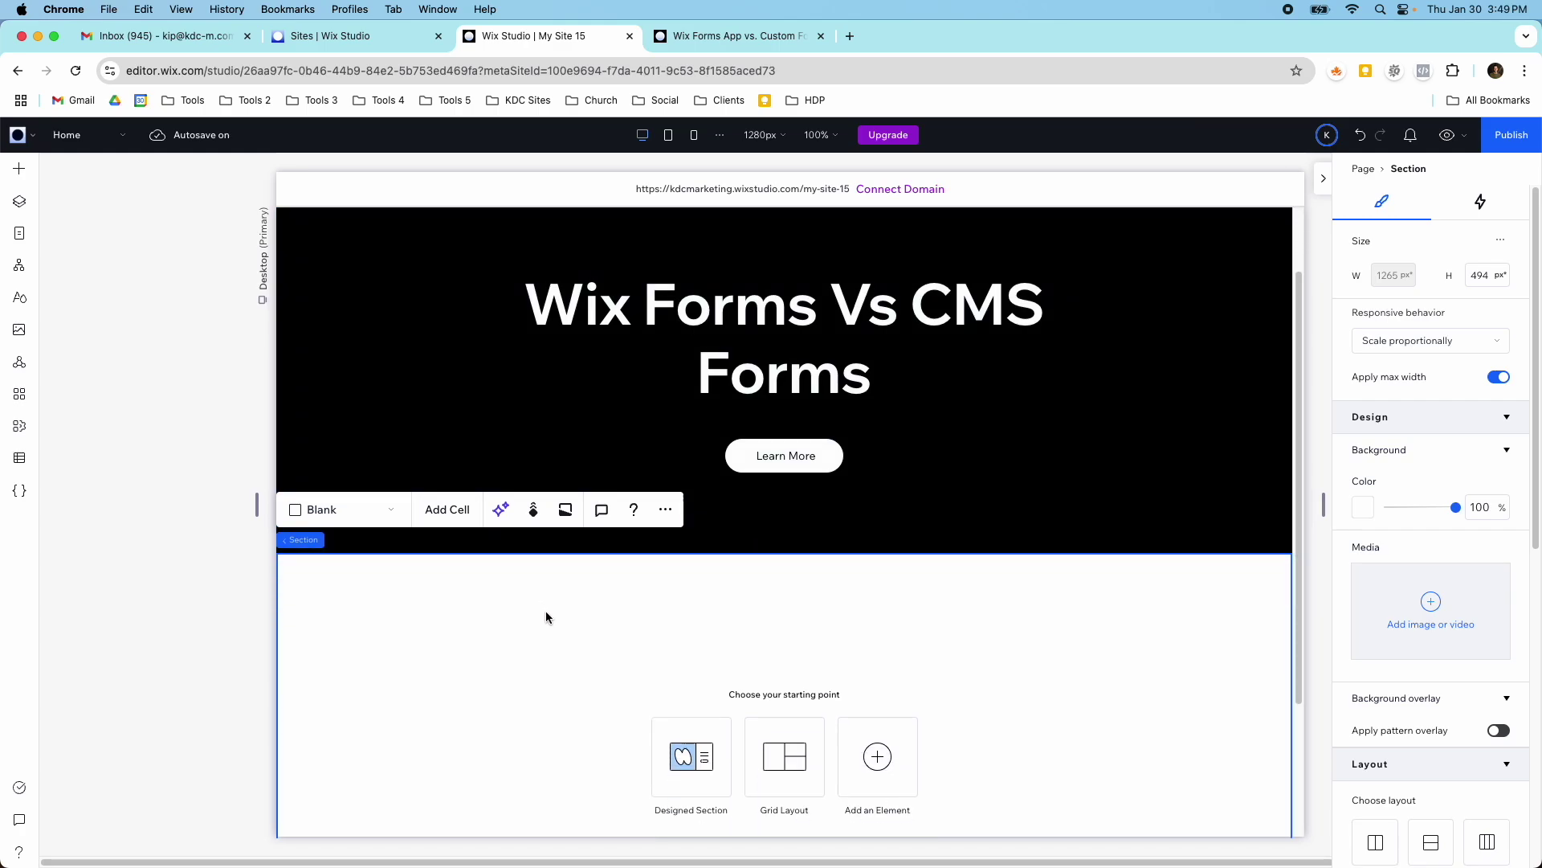
{"action": "scroll", "coordinate": [527, 584], "scroll_direction": "down", "scroll_amount": 3}
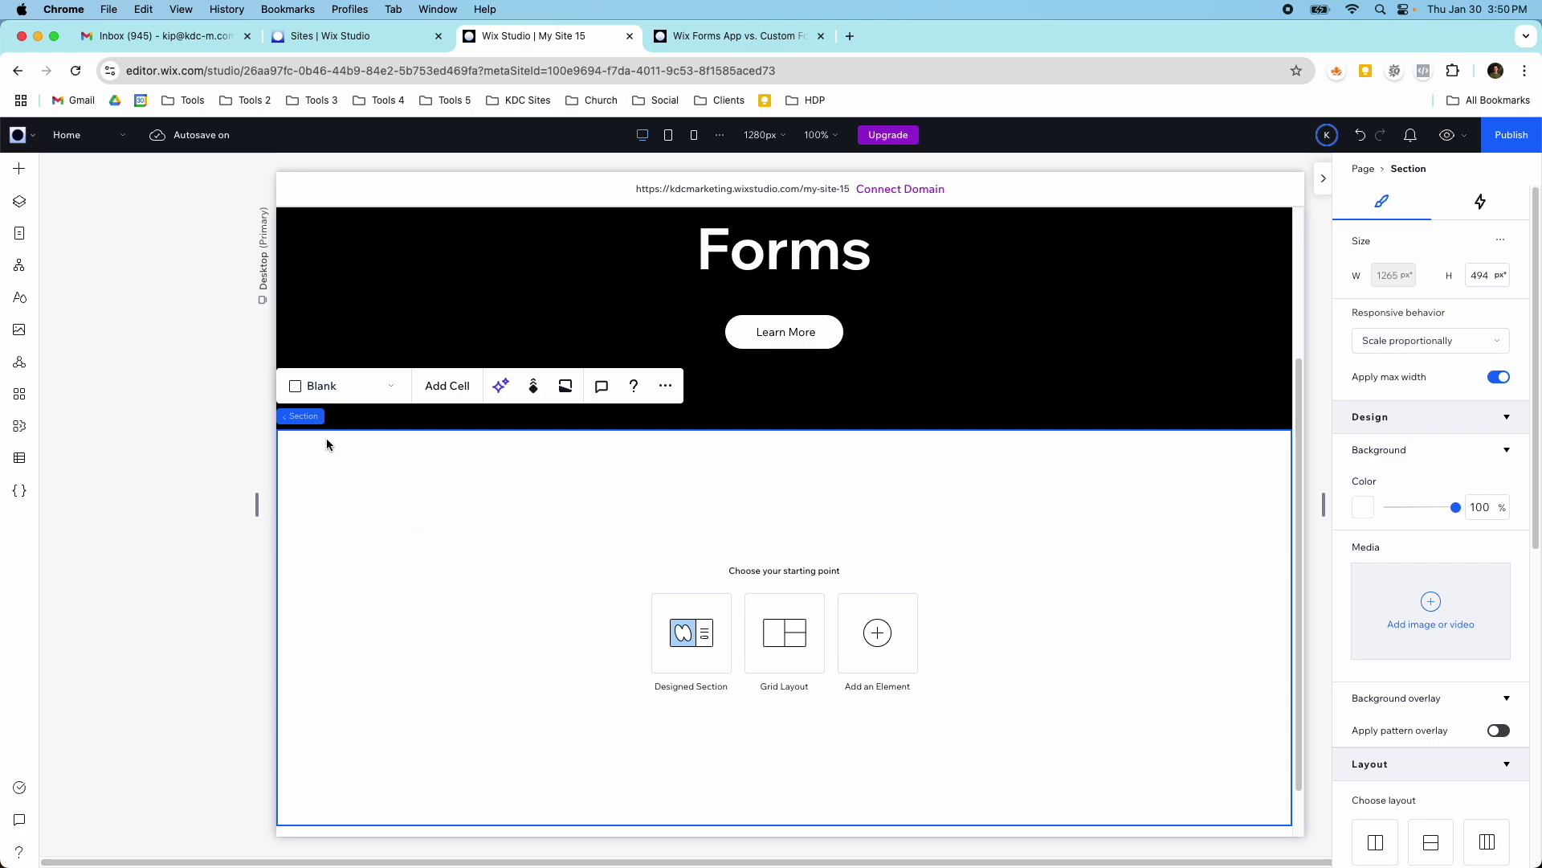
{"action": "left_click", "coordinate": [16, 174]}
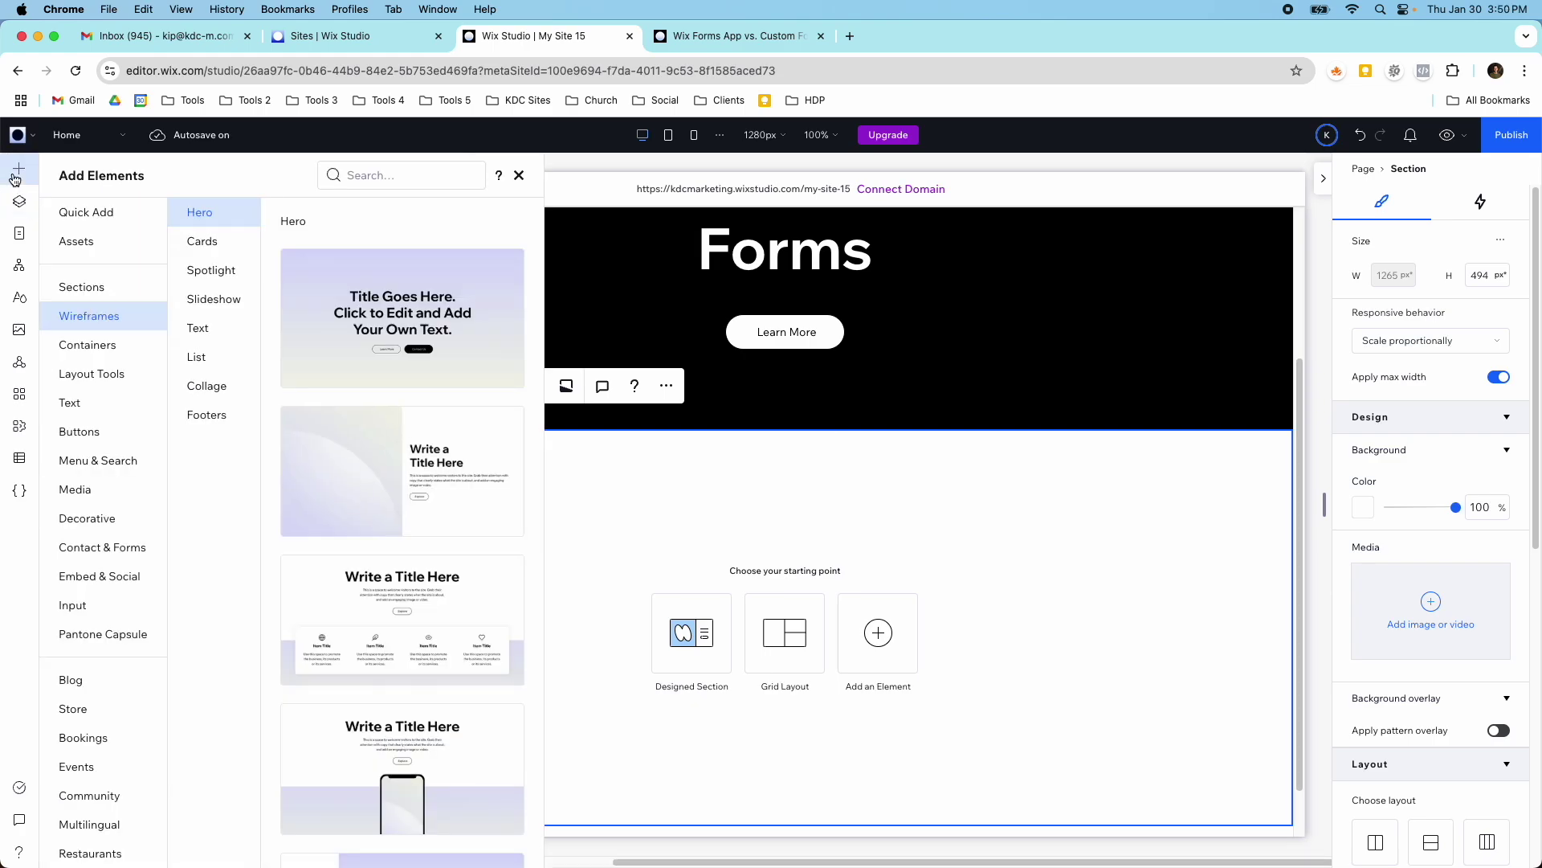
{"action": "left_click", "coordinate": [136, 552]}
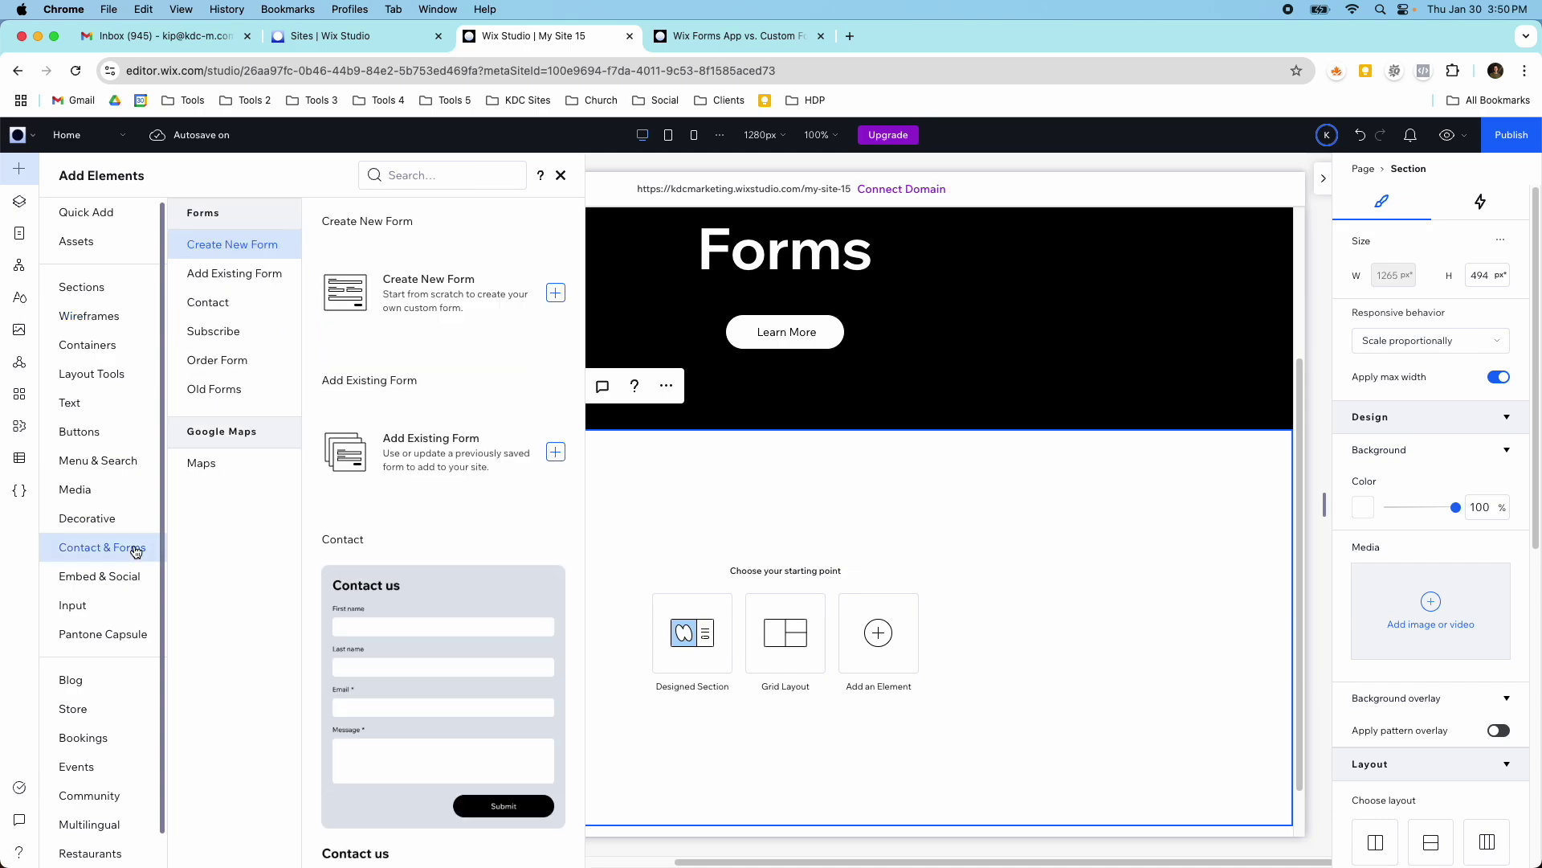
{"action": "left_click_drag", "start_coordinate": [364, 332], "coordinate": [641, 502]}
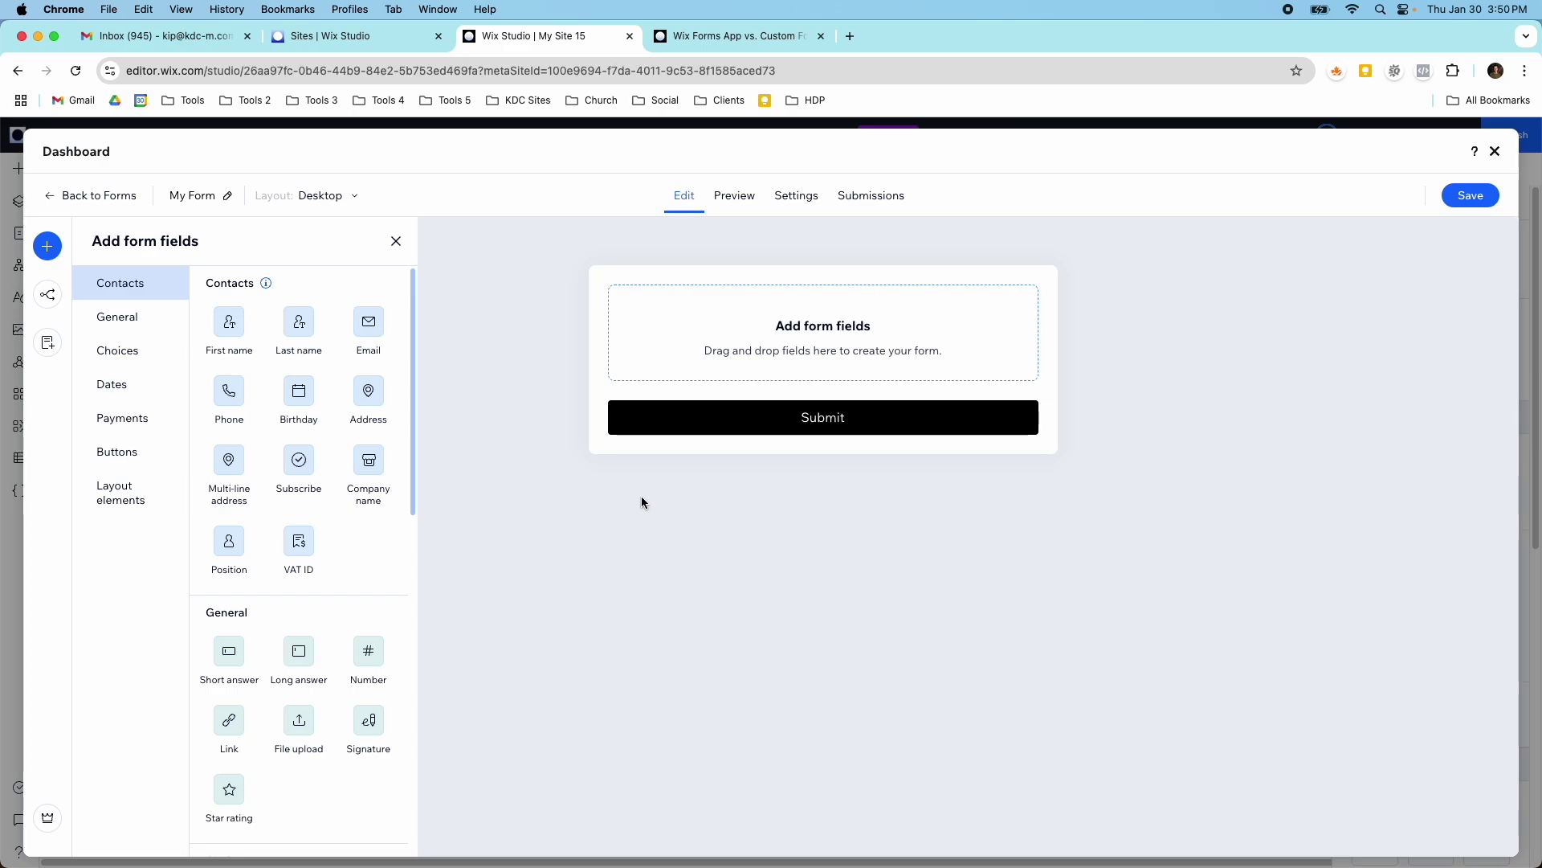
- Add First name and Last name fields to the form and make both of them required
{"action": "left_click_drag", "start_coordinate": [229, 321], "coordinate": [731, 353]}
{"action": "left_click_drag", "start_coordinate": [301, 325], "coordinate": [677, 372]}
{"action": "left_click", "coordinate": [851, 325]}
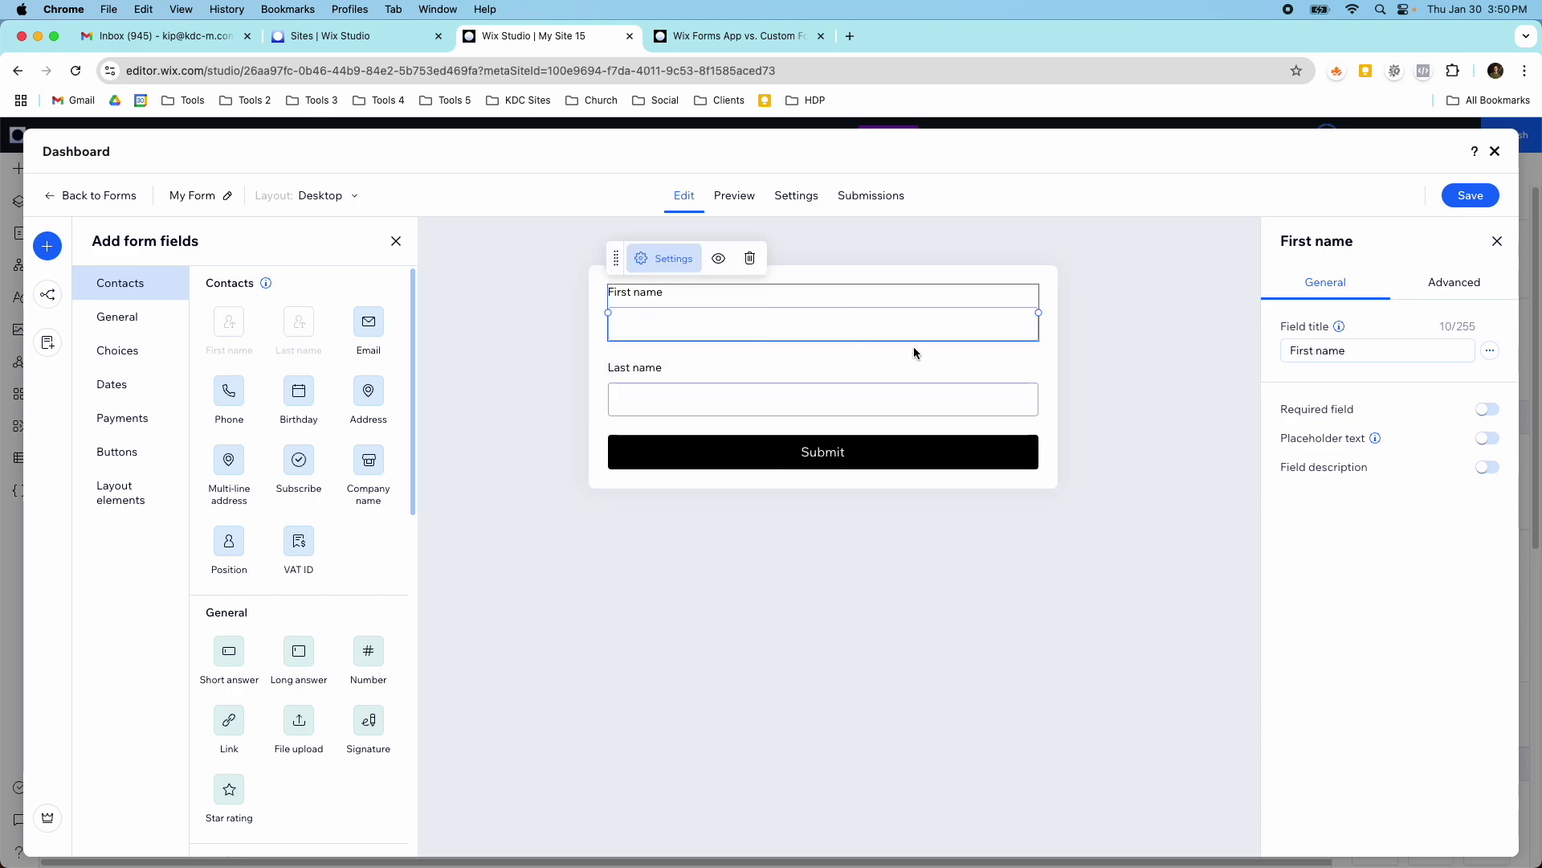
{"action": "left_click", "coordinate": [1479, 412]}
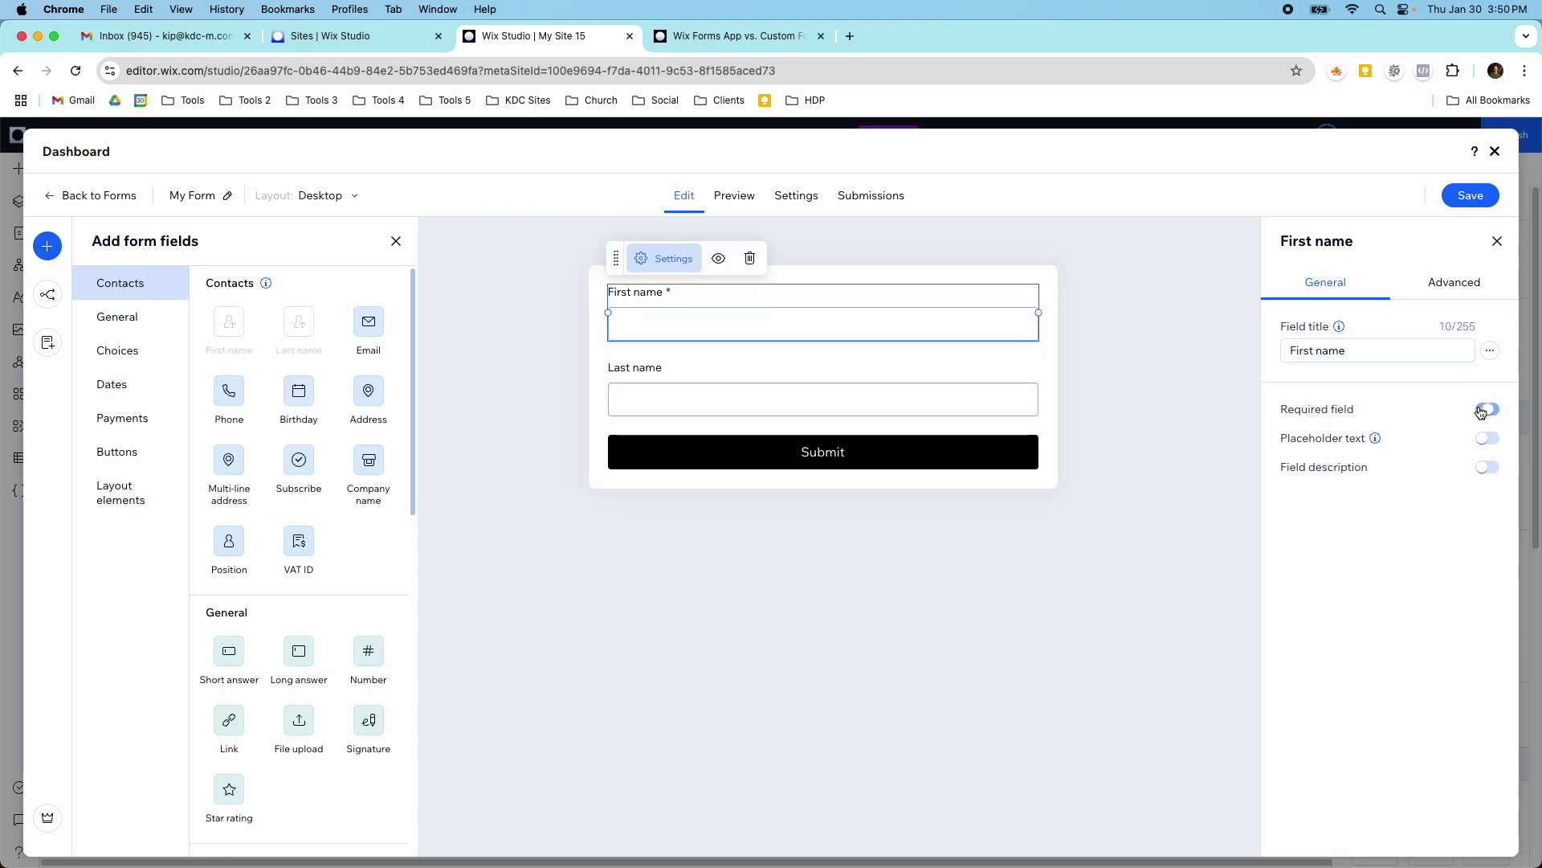
{"action": "left_click", "coordinate": [938, 385]}
{"action": "left_click", "coordinate": [1486, 410]}
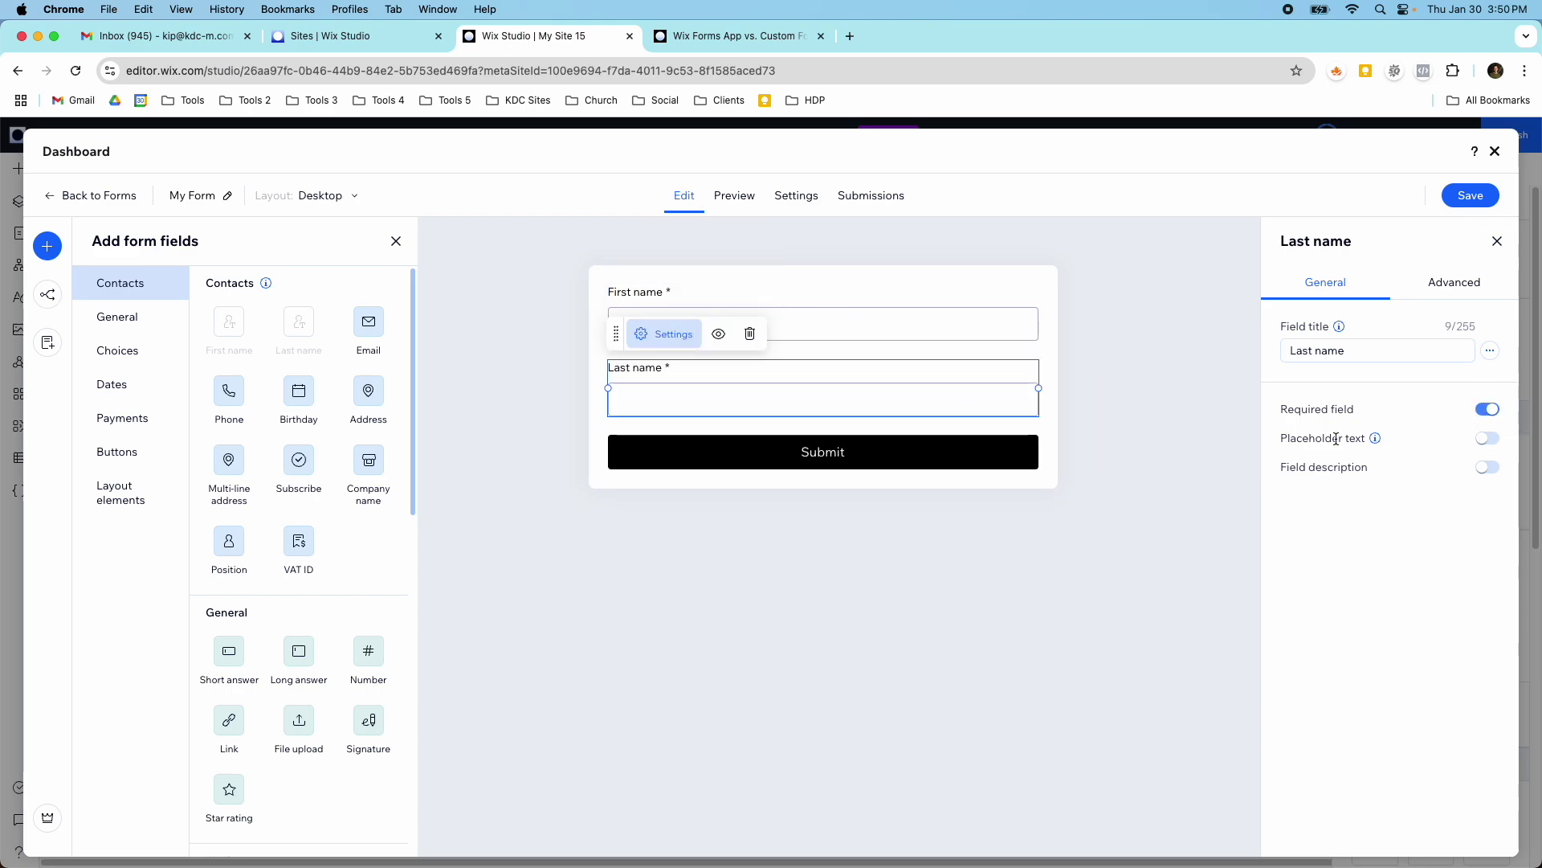
- Add a Long answer field below Last name, then insert a required Star rating field above it
{"action": "scroll", "coordinate": [327, 504], "scroll_direction": "down", "scroll_amount": 1}
{"action": "scroll", "coordinate": [314, 522], "scroll_direction": "down", "scroll_amount": 3}
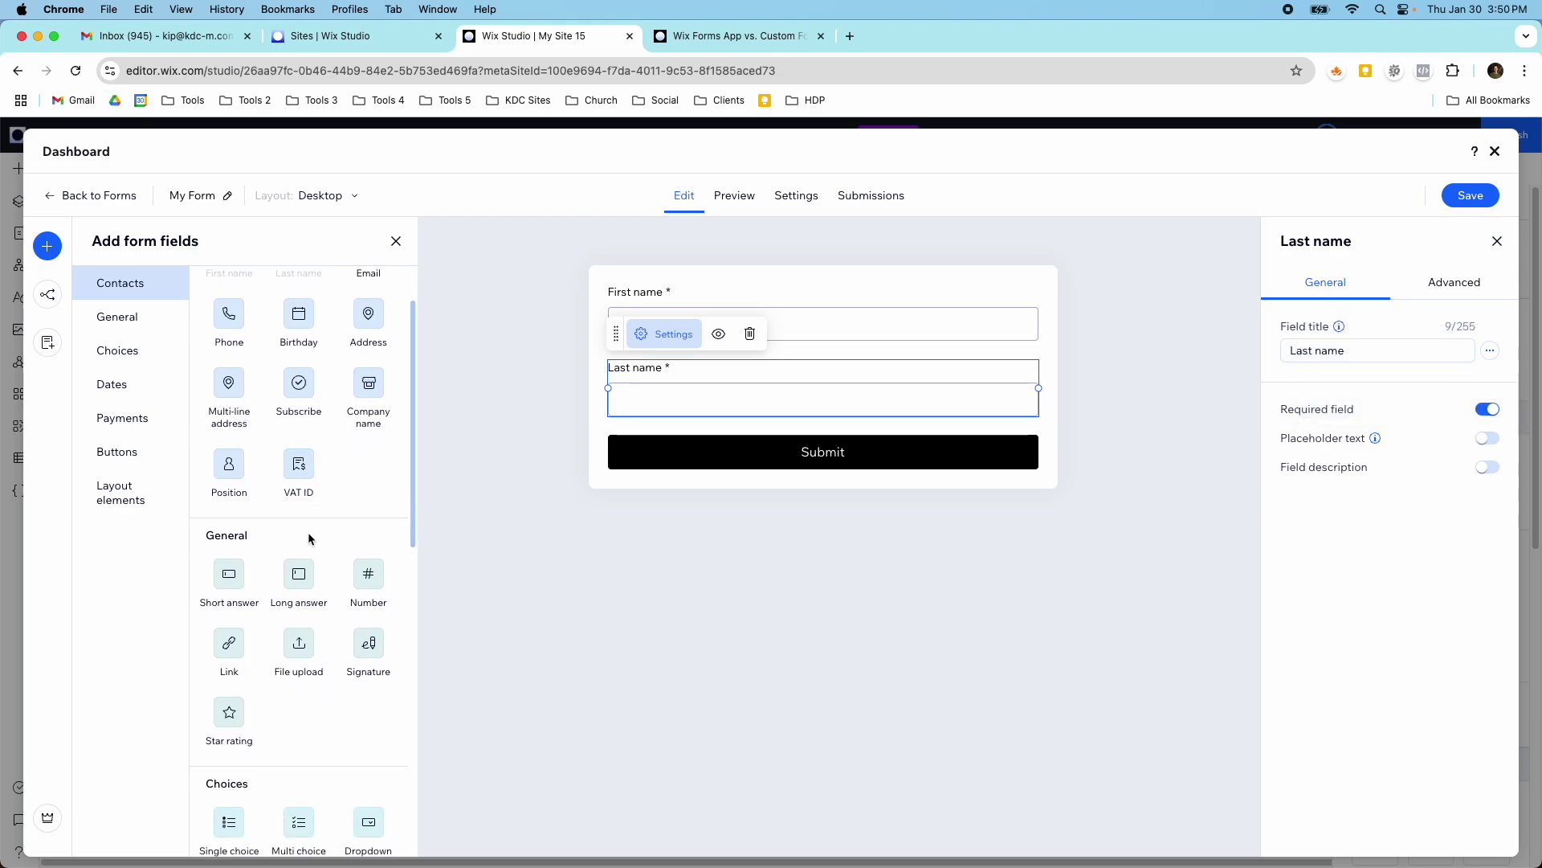
{"action": "scroll", "coordinate": [305, 466], "scroll_direction": "down", "scroll_amount": 5}
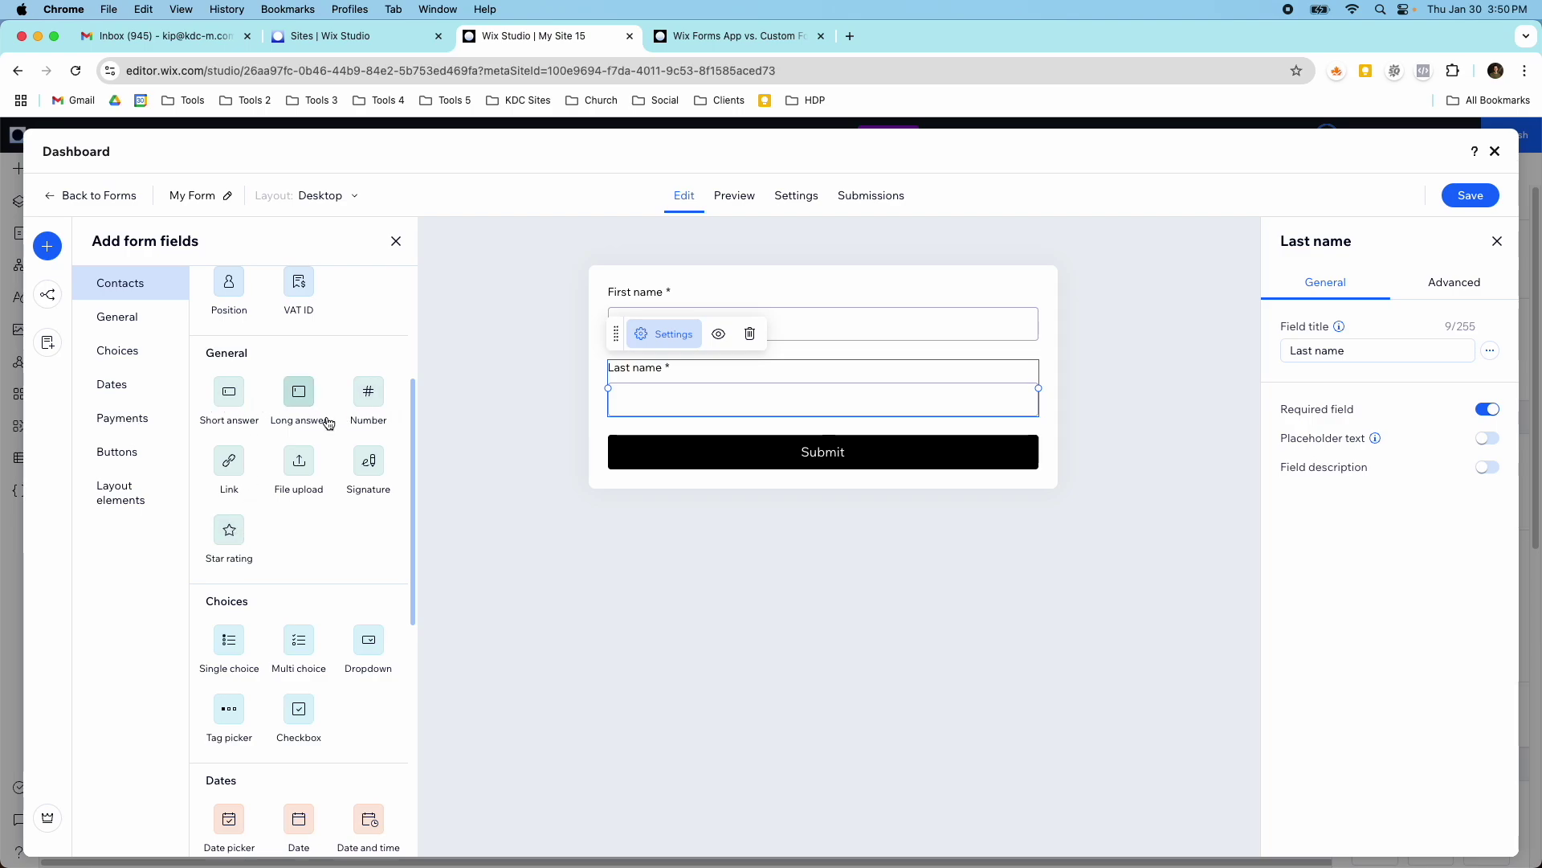
{"action": "left_click_drag", "start_coordinate": [274, 412], "coordinate": [646, 446]}
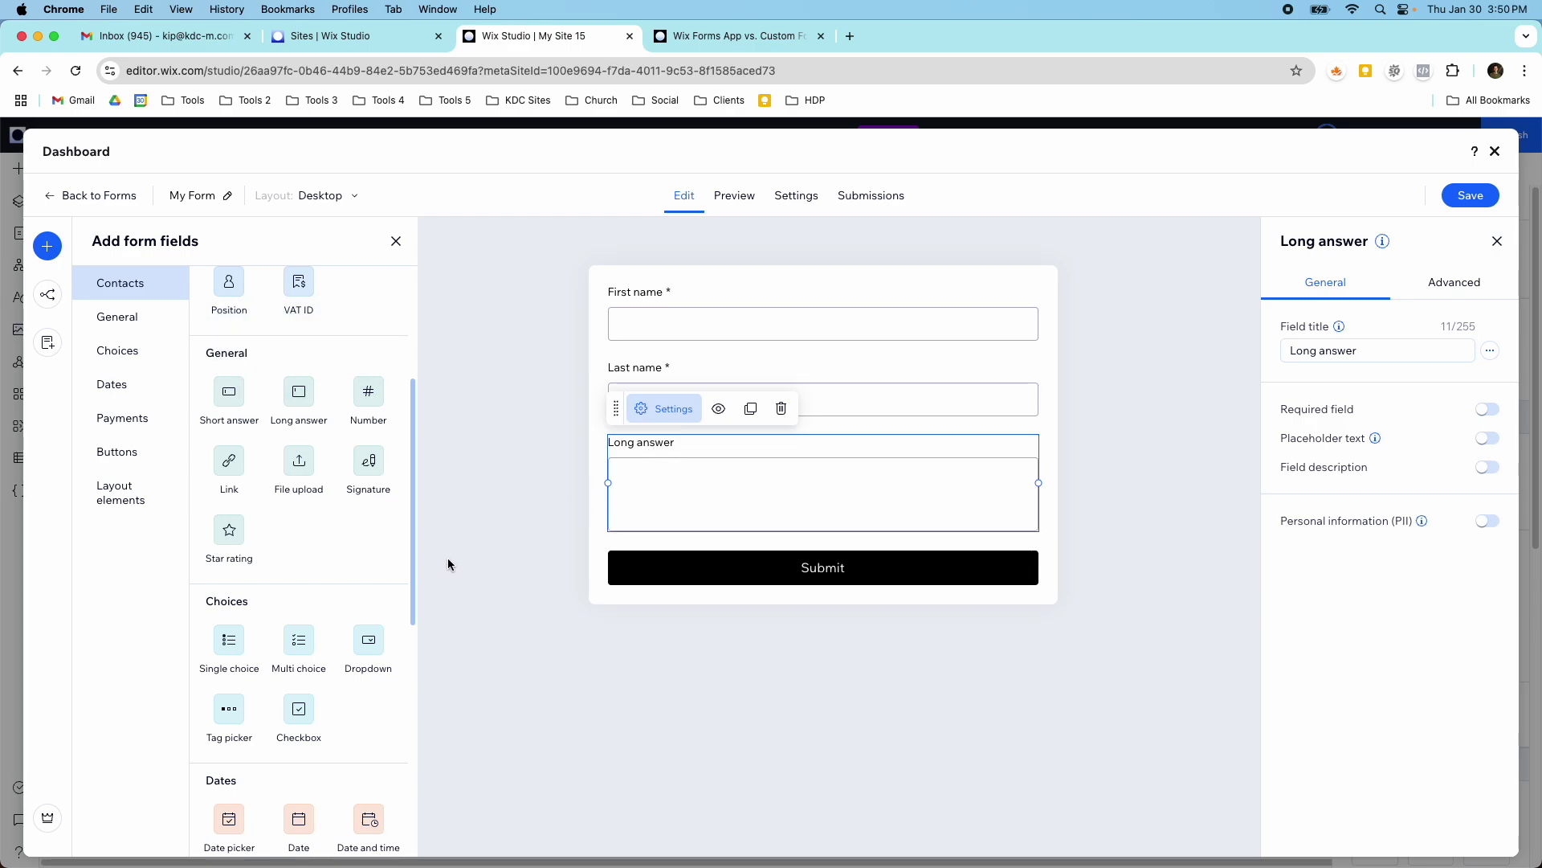
{"action": "left_click_drag", "start_coordinate": [229, 532], "coordinate": [689, 423]}
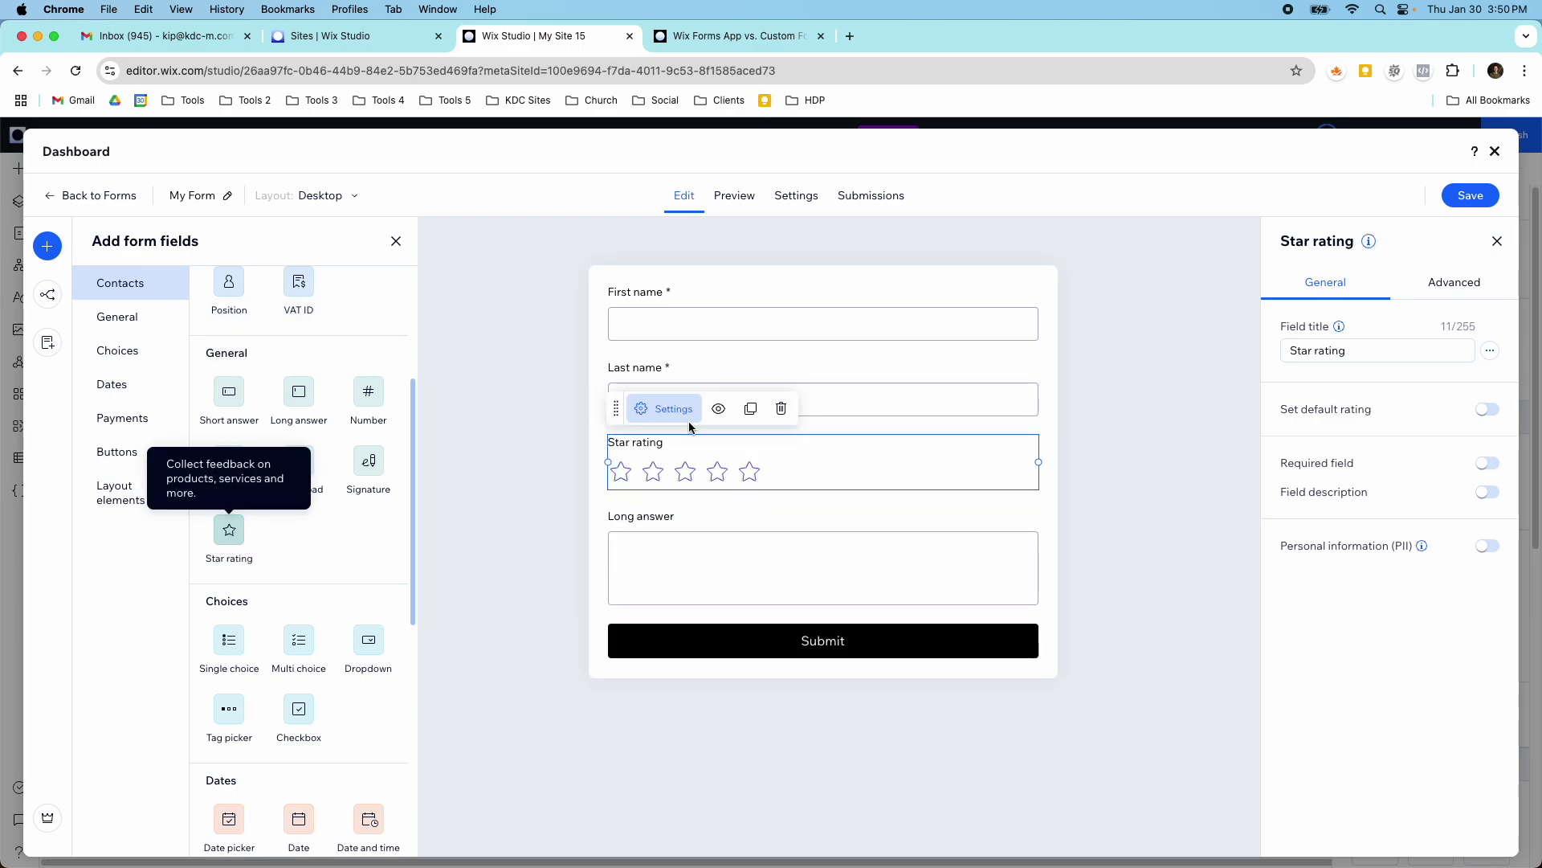
{"action": "left_click", "coordinate": [1486, 463]}
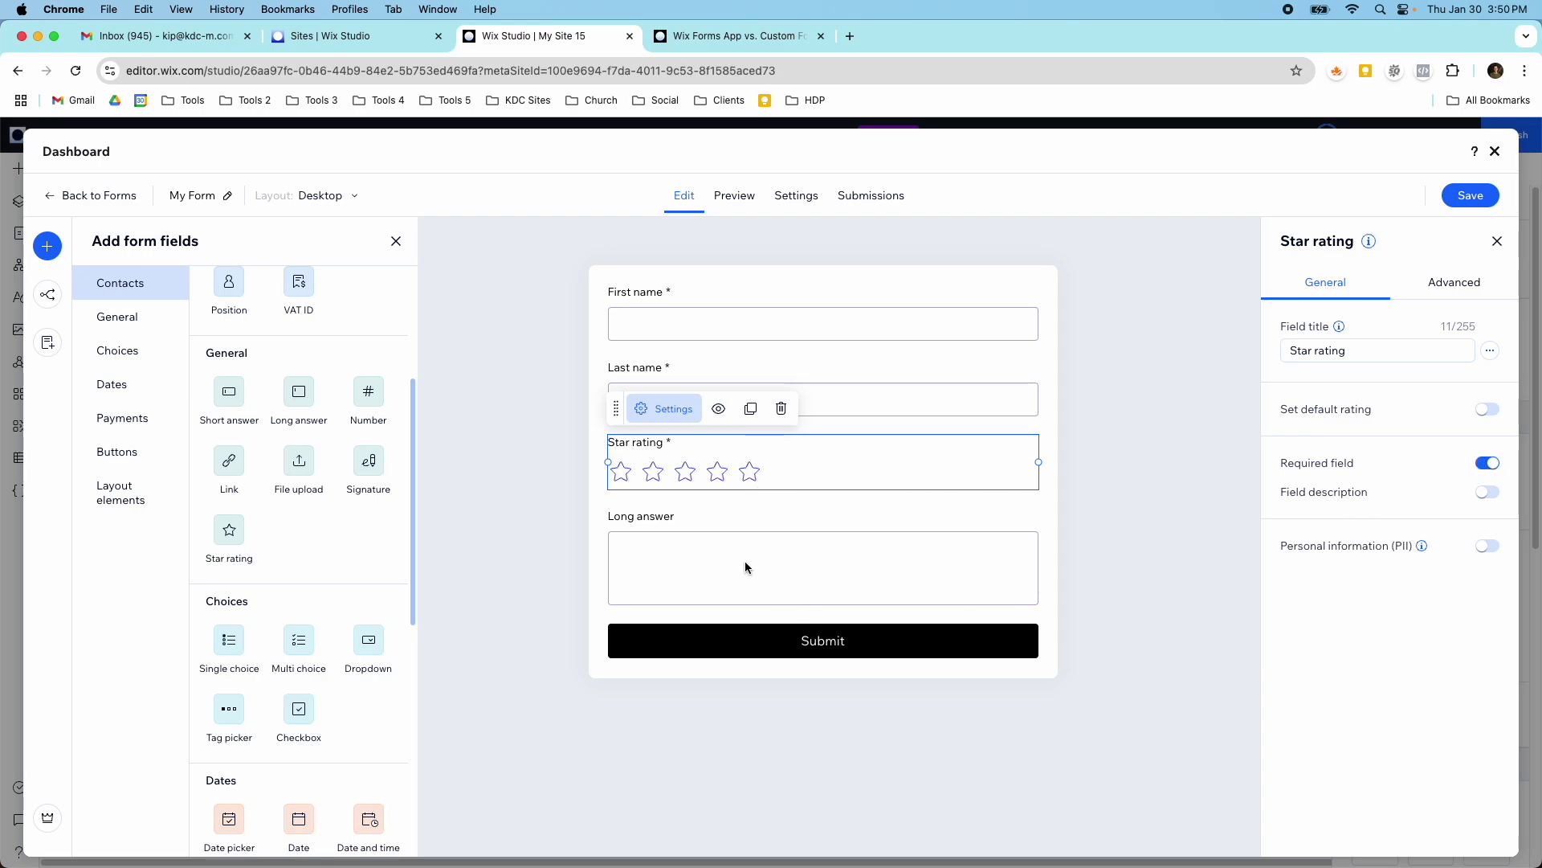
- Retitle the Long answer field as "Review" and make it required
{"action": "left_click", "coordinate": [715, 562]}
{"action": "triple_click", "coordinate": [1333, 350]}
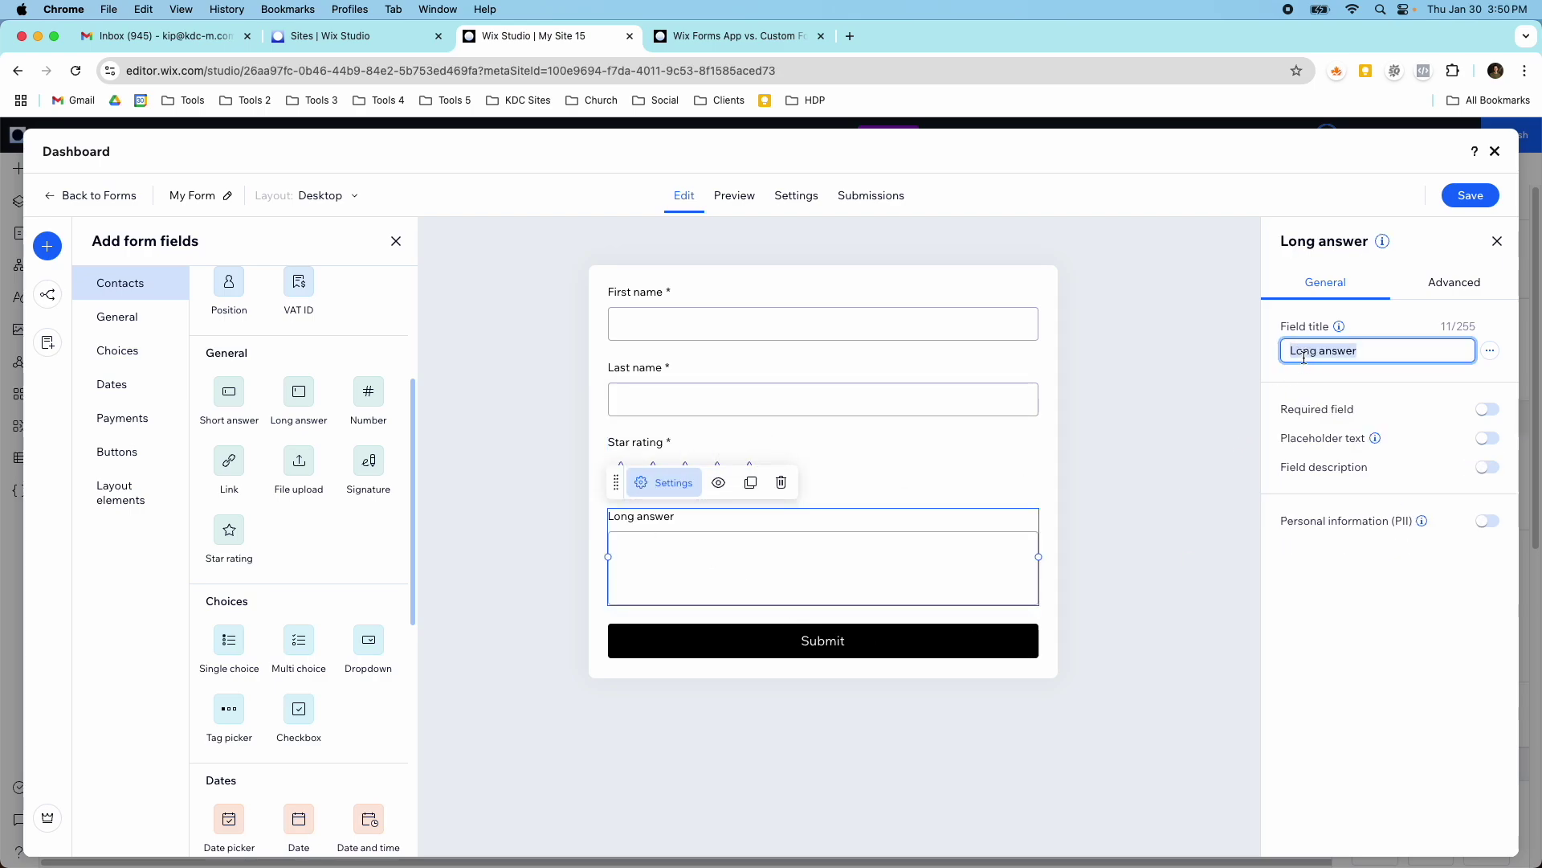
{"action": "type", "text": "Review"}
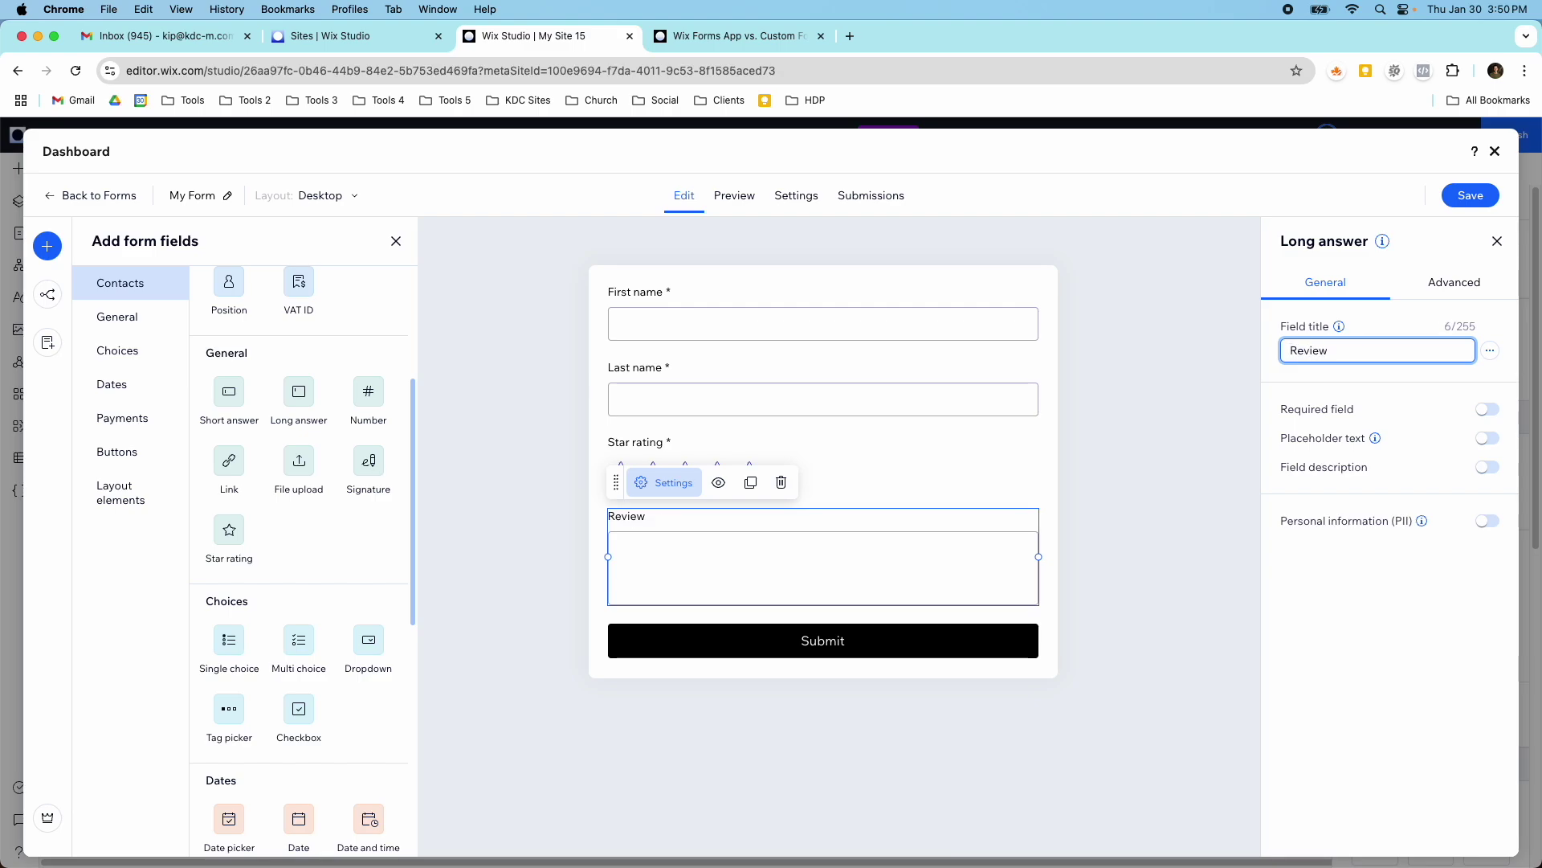
{"action": "left_click", "coordinate": [1487, 409]}
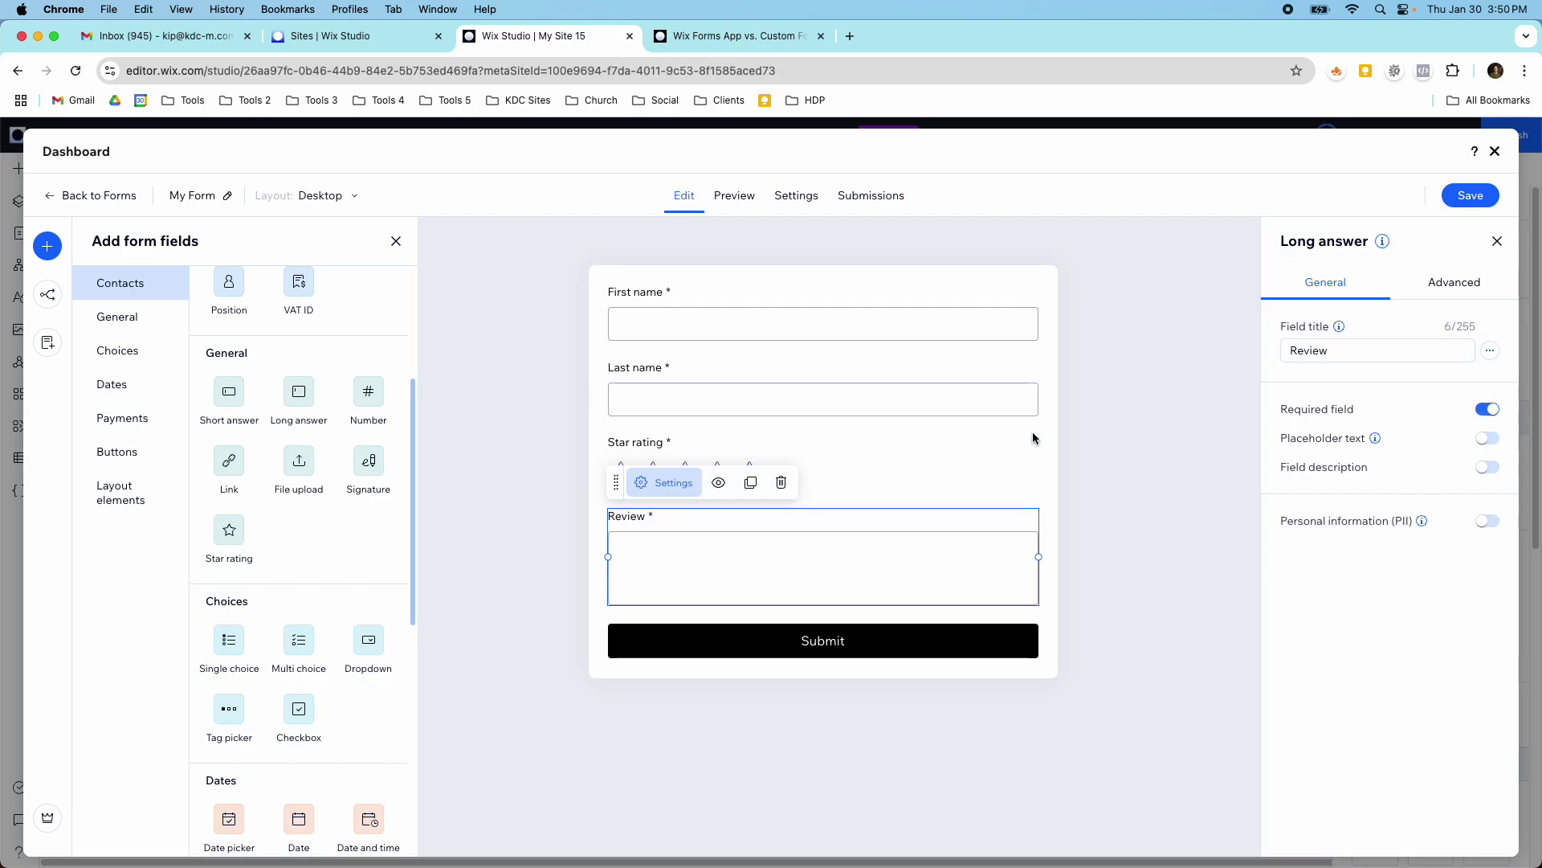
- Insert a Header element at the top of the form and a Text element directly beneath it
{"action": "scroll", "coordinate": [328, 516], "scroll_direction": "down", "scroll_amount": 1}
{"action": "scroll", "coordinate": [327, 516], "scroll_direction": "down", "scroll_amount": 2}
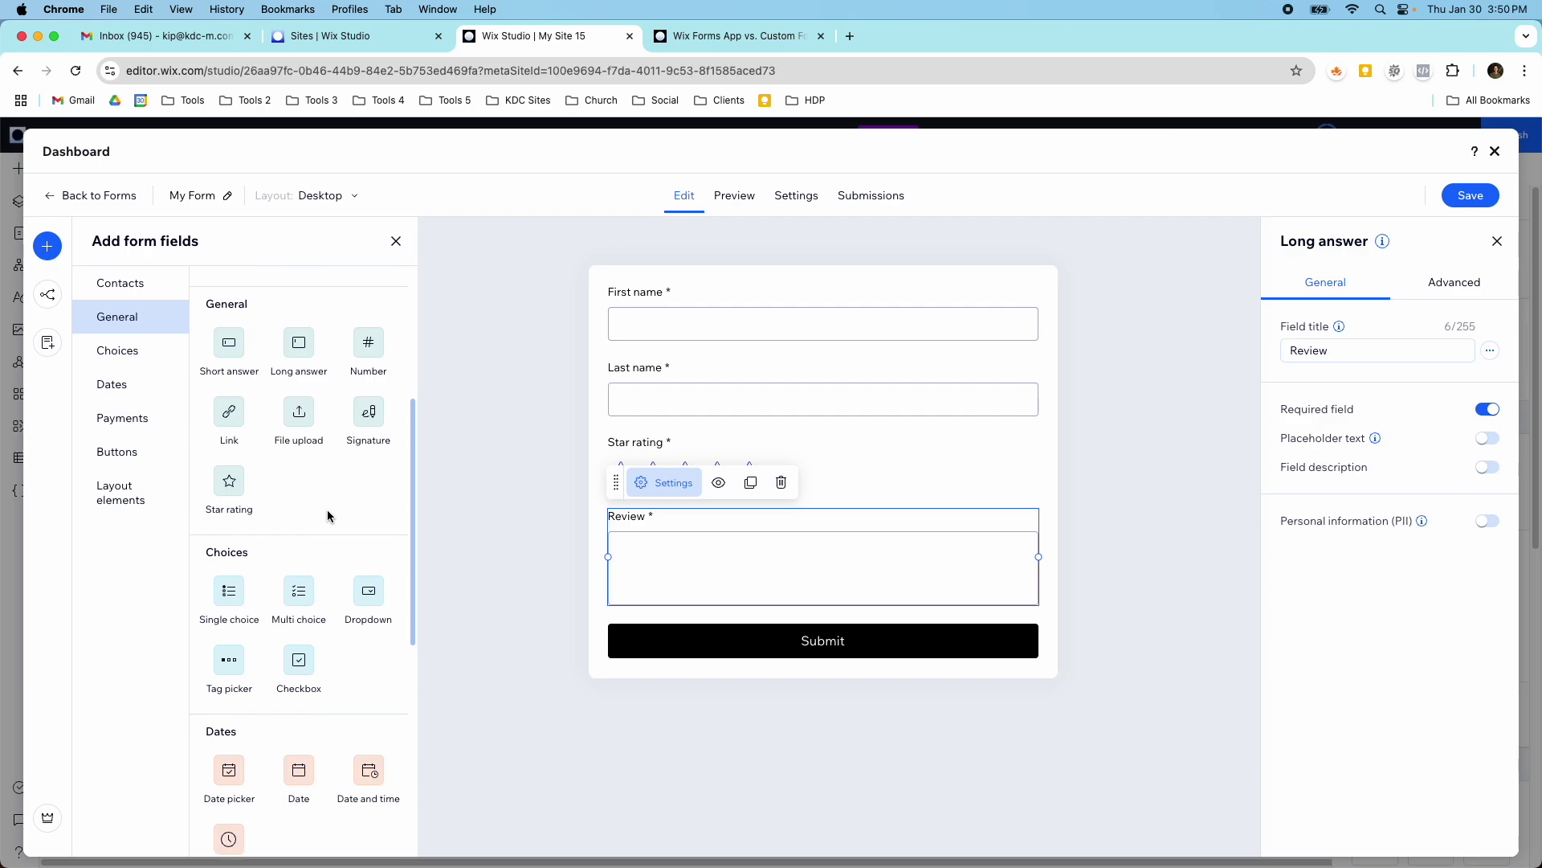
{"action": "scroll", "coordinate": [321, 498], "scroll_direction": "up", "scroll_amount": 10}
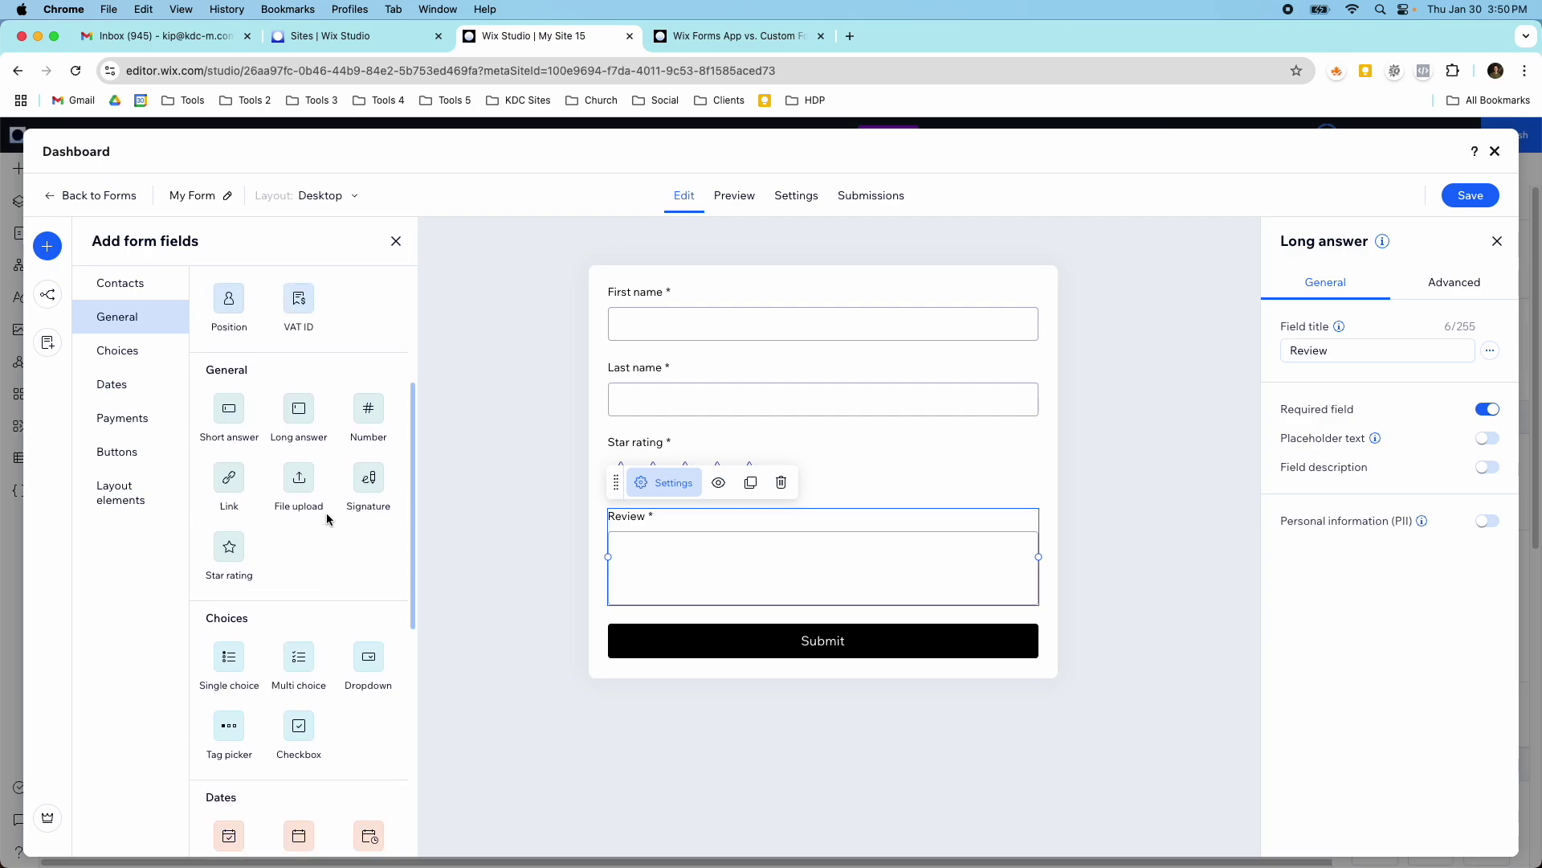
{"action": "scroll", "coordinate": [281, 478], "scroll_direction": "down", "scroll_amount": 7}
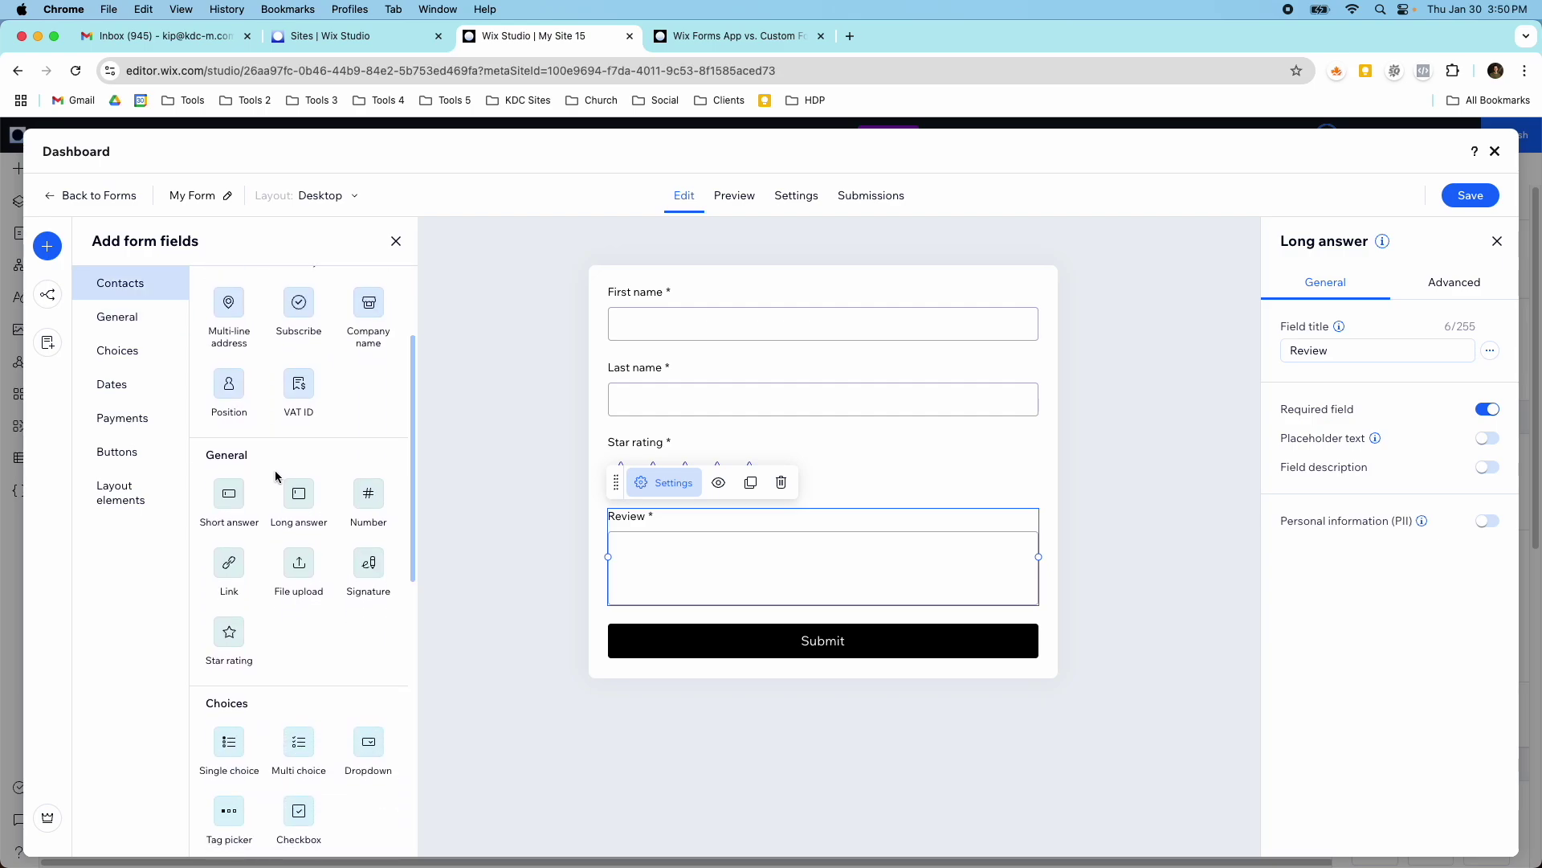
{"action": "scroll", "coordinate": [280, 479], "scroll_direction": "down", "scroll_amount": 8}
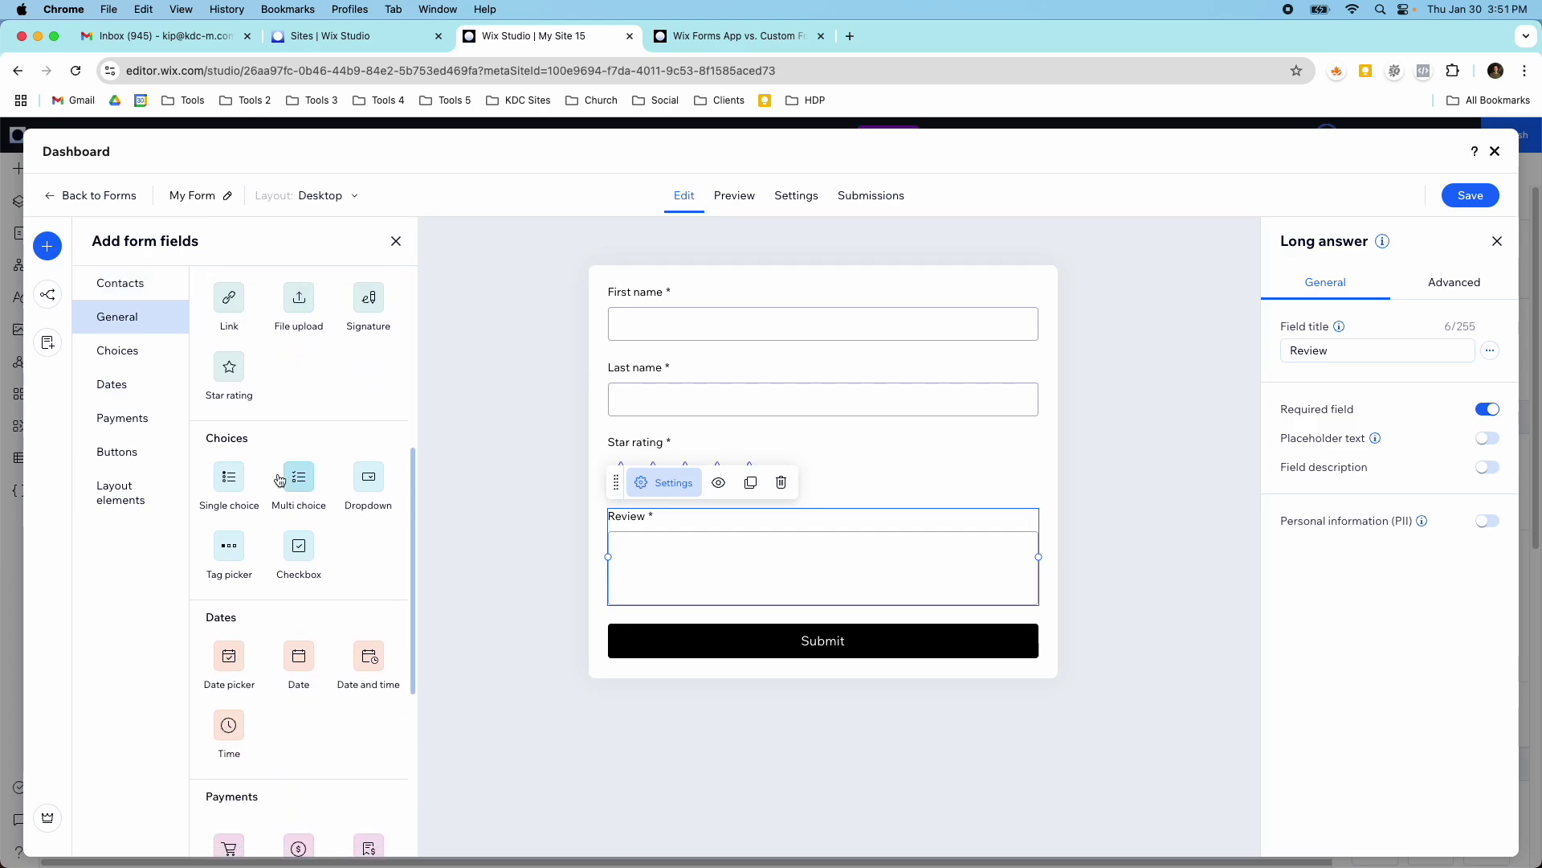
{"action": "scroll", "coordinate": [280, 480], "scroll_direction": "down", "scroll_amount": 6}
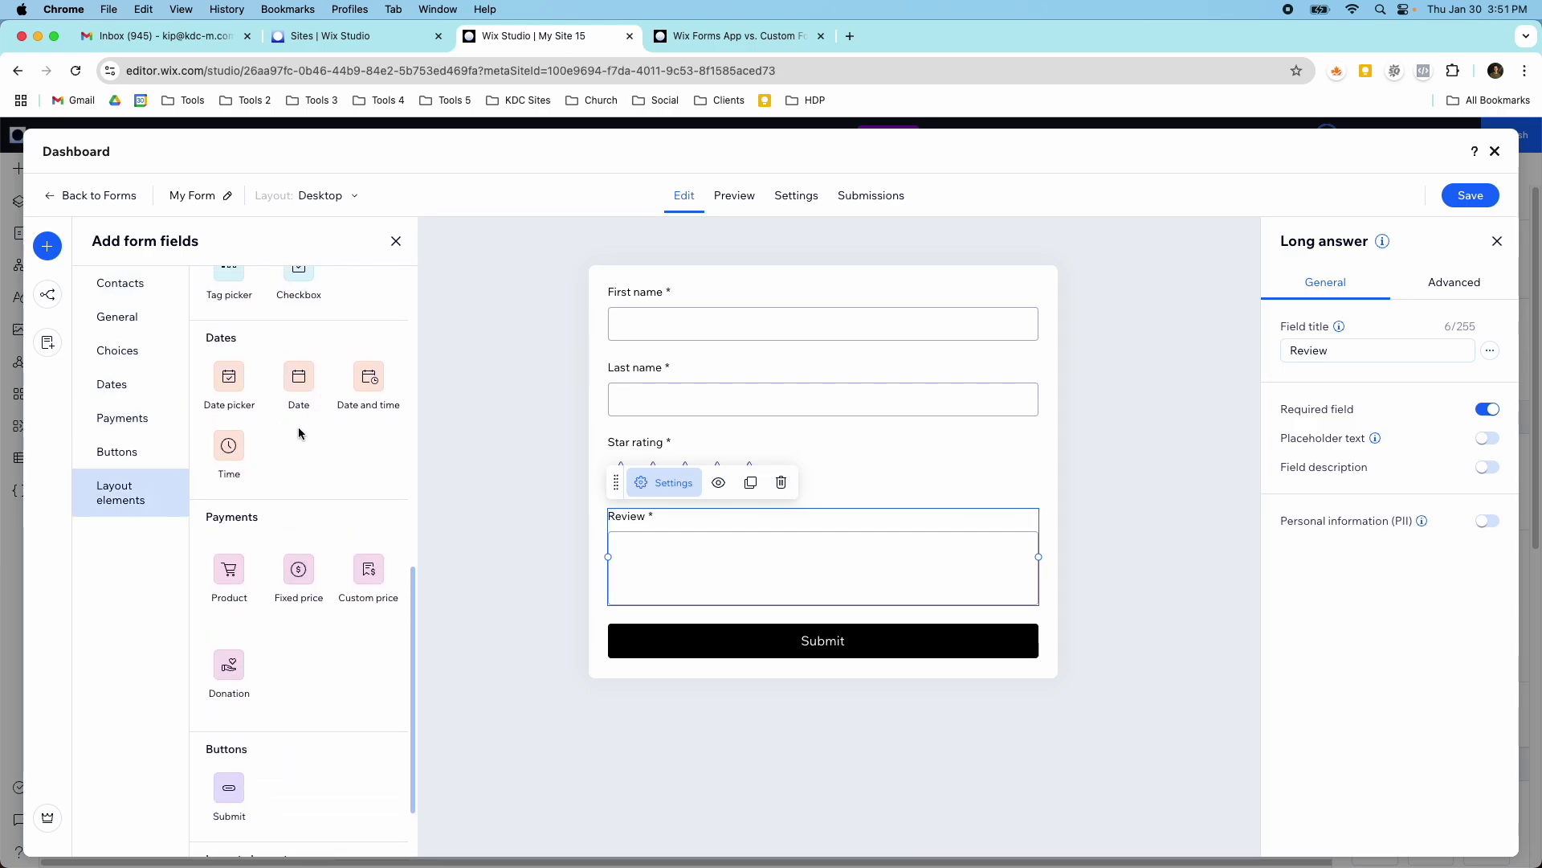
{"action": "scroll", "coordinate": [292, 478], "scroll_direction": "down", "scroll_amount": 3}
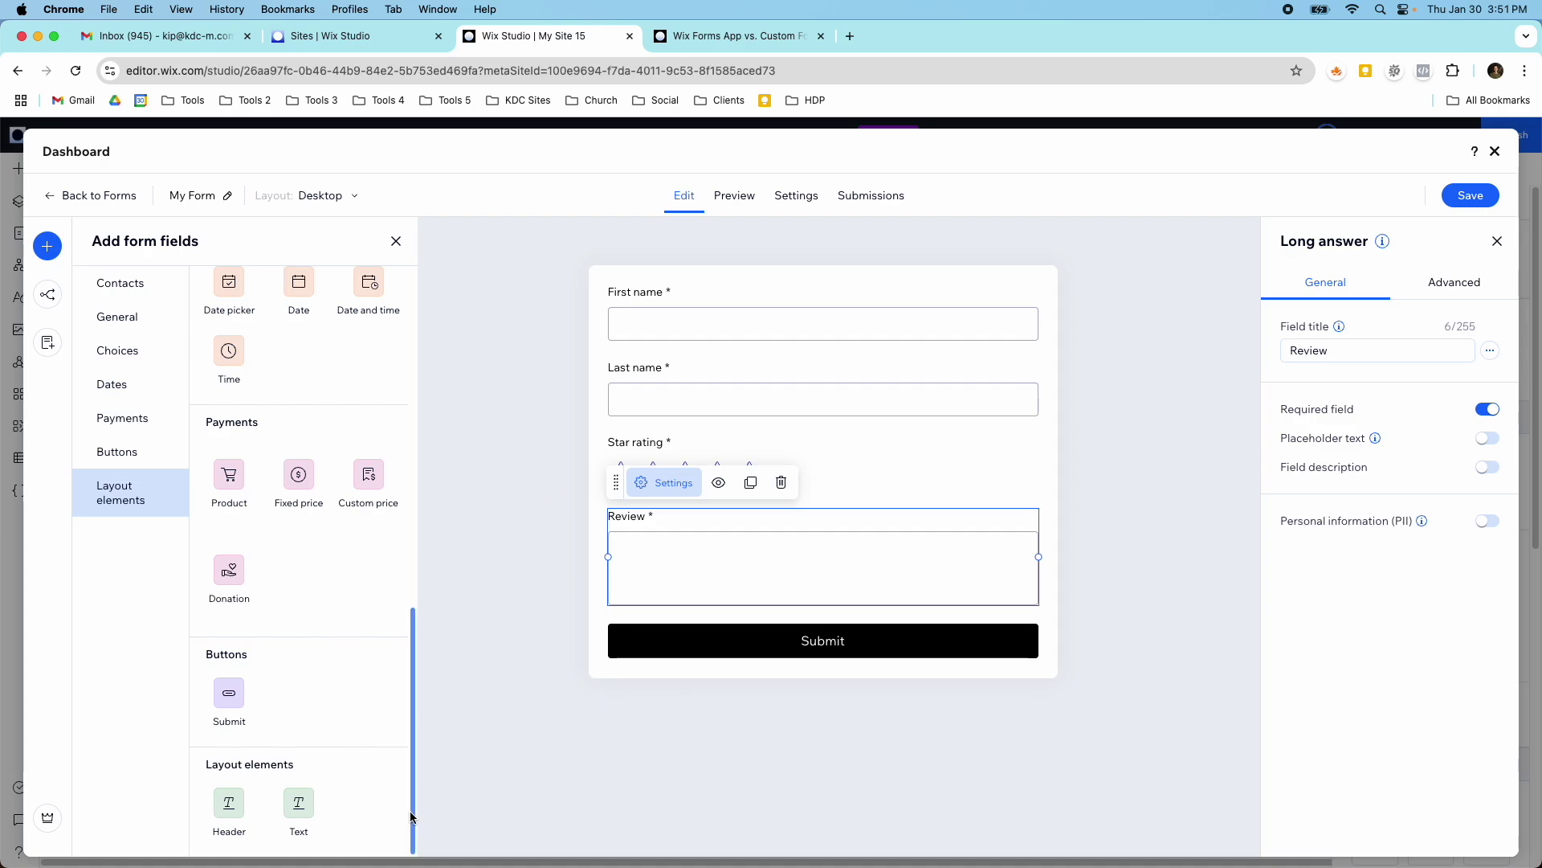
{"action": "left_click_drag", "start_coordinate": [228, 807], "coordinate": [674, 291]}
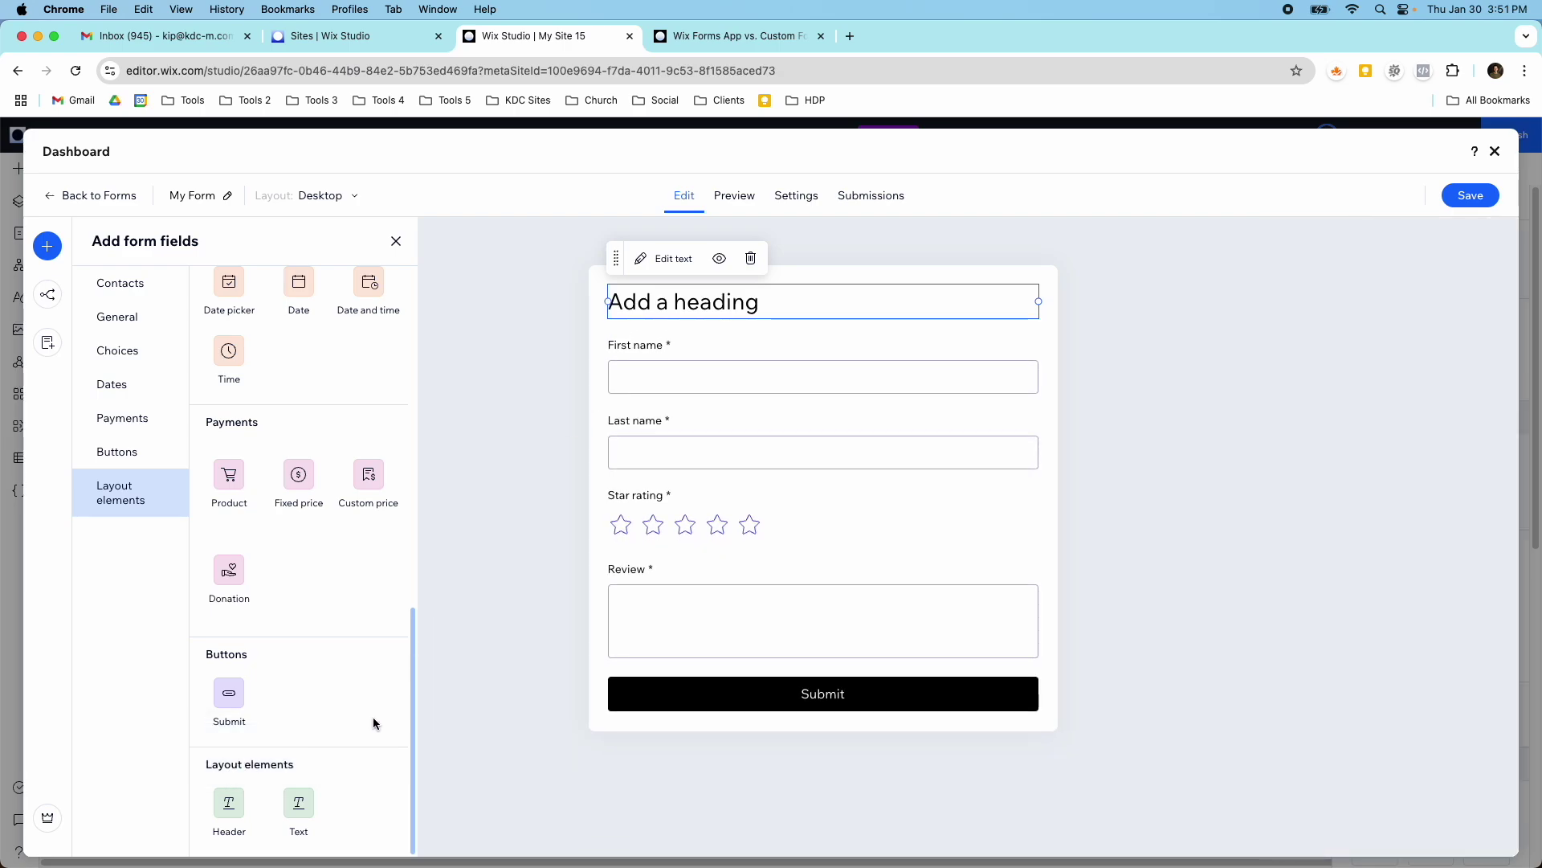
{"action": "left_click_drag", "start_coordinate": [303, 795], "coordinate": [697, 324]}
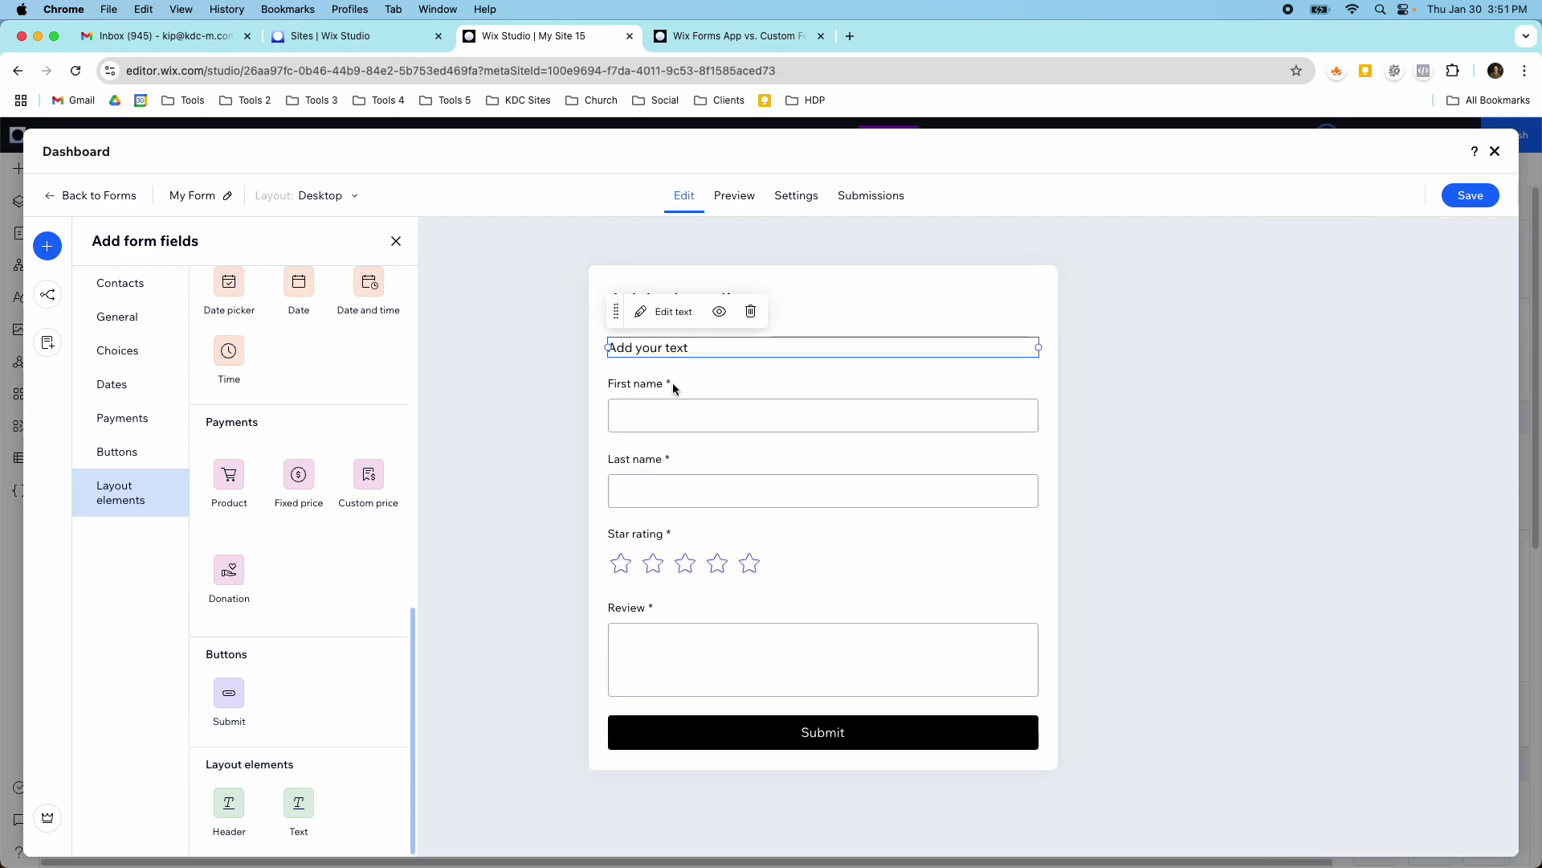
{"action": "scroll", "coordinate": [314, 447], "scroll_direction": "up", "scroll_amount": 5}
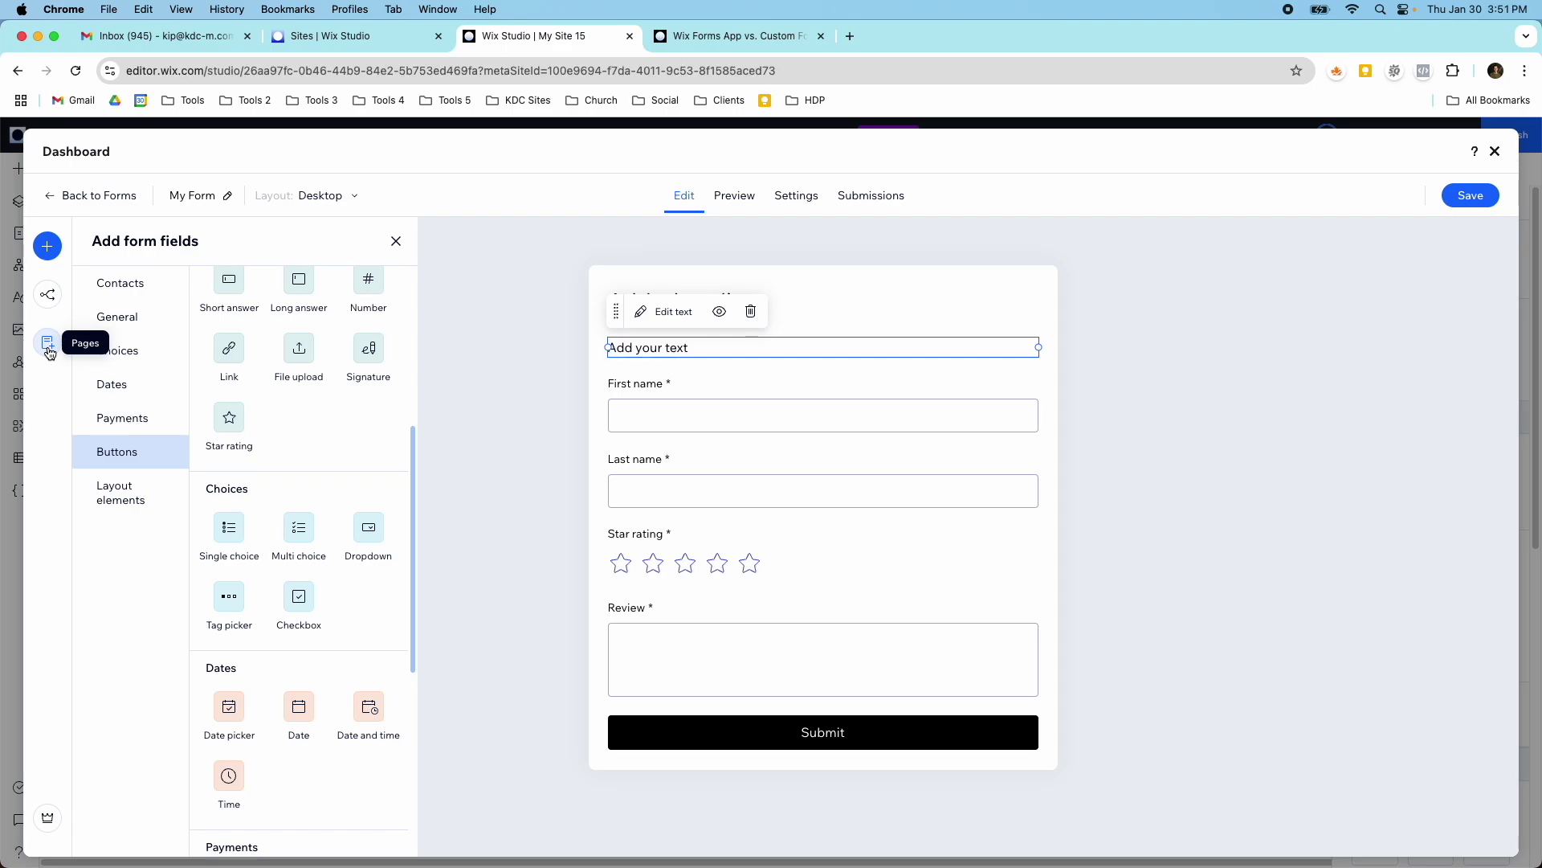
- Rename the form as "Lead Generation" and save it
{"action": "left_click", "coordinate": [225, 195]}
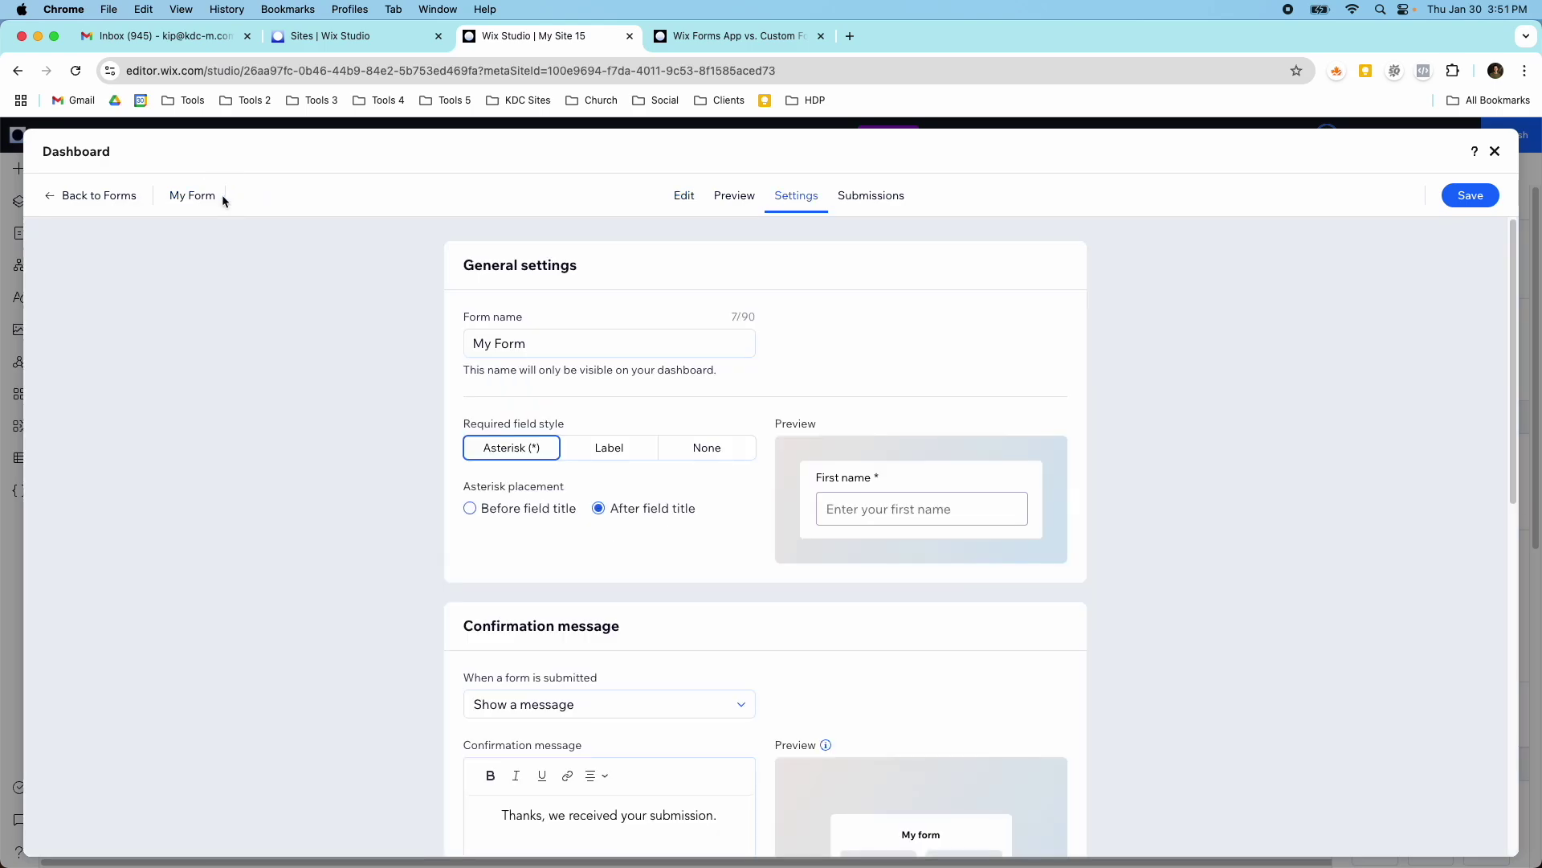
{"action": "left_click", "coordinate": [529, 354]}
{"action": "key", "text": "super+a"}
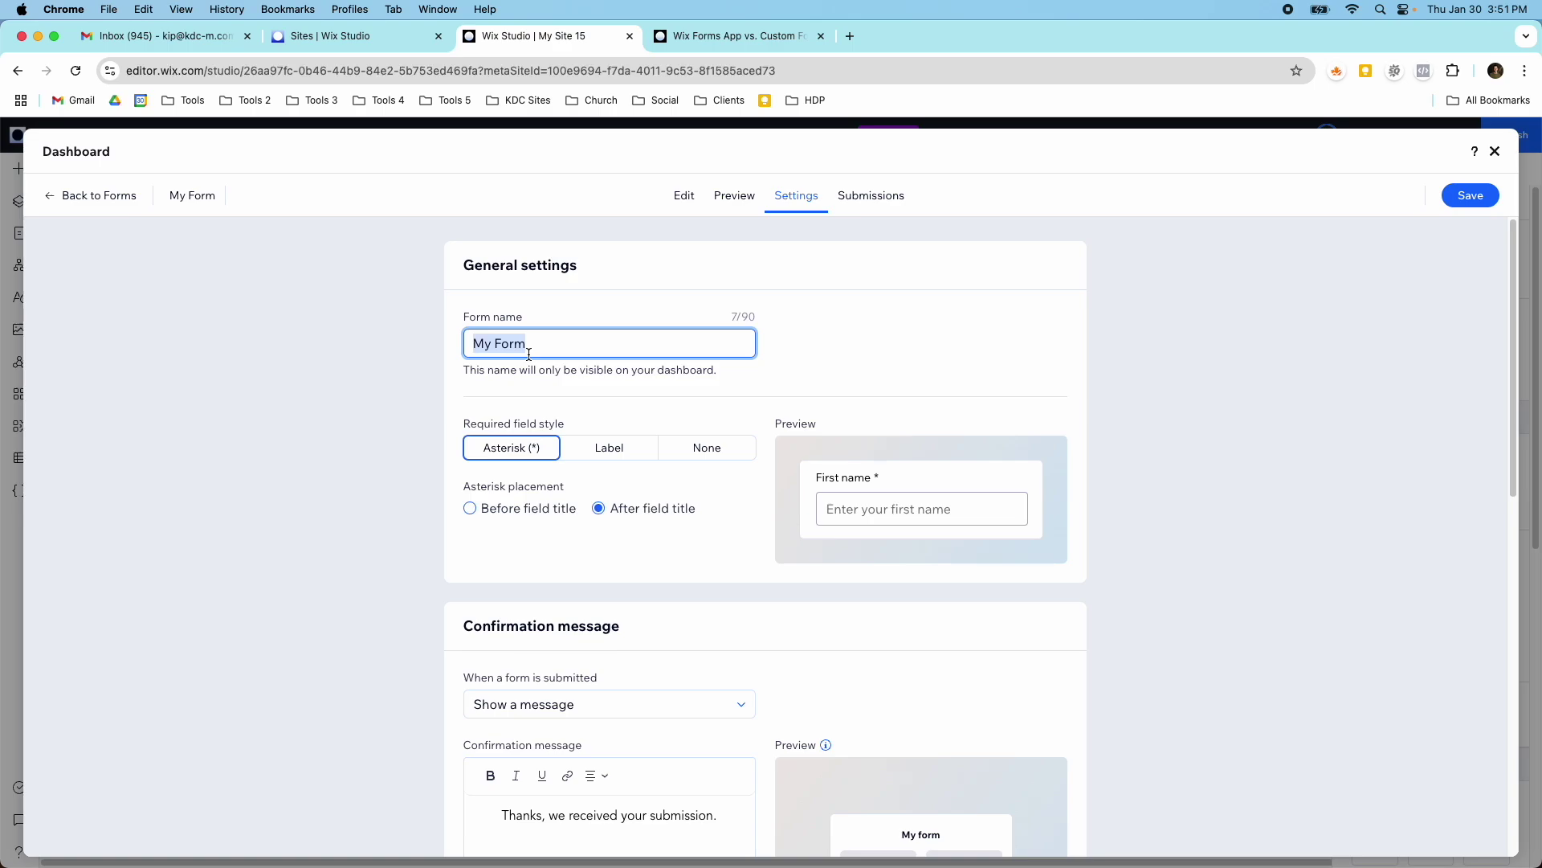
{"action": "type", "text": "Lead Ger"}
{"action": "type", "text": "rati"}
{"action": "key", "text": "BackSpace"}
{"action": "key", "text": "BackSpace"}
{"action": "key", "text": "BackSpace"}
{"action": "key", "text": "BackSpace"}
{"action": "type", "text": "eration"}
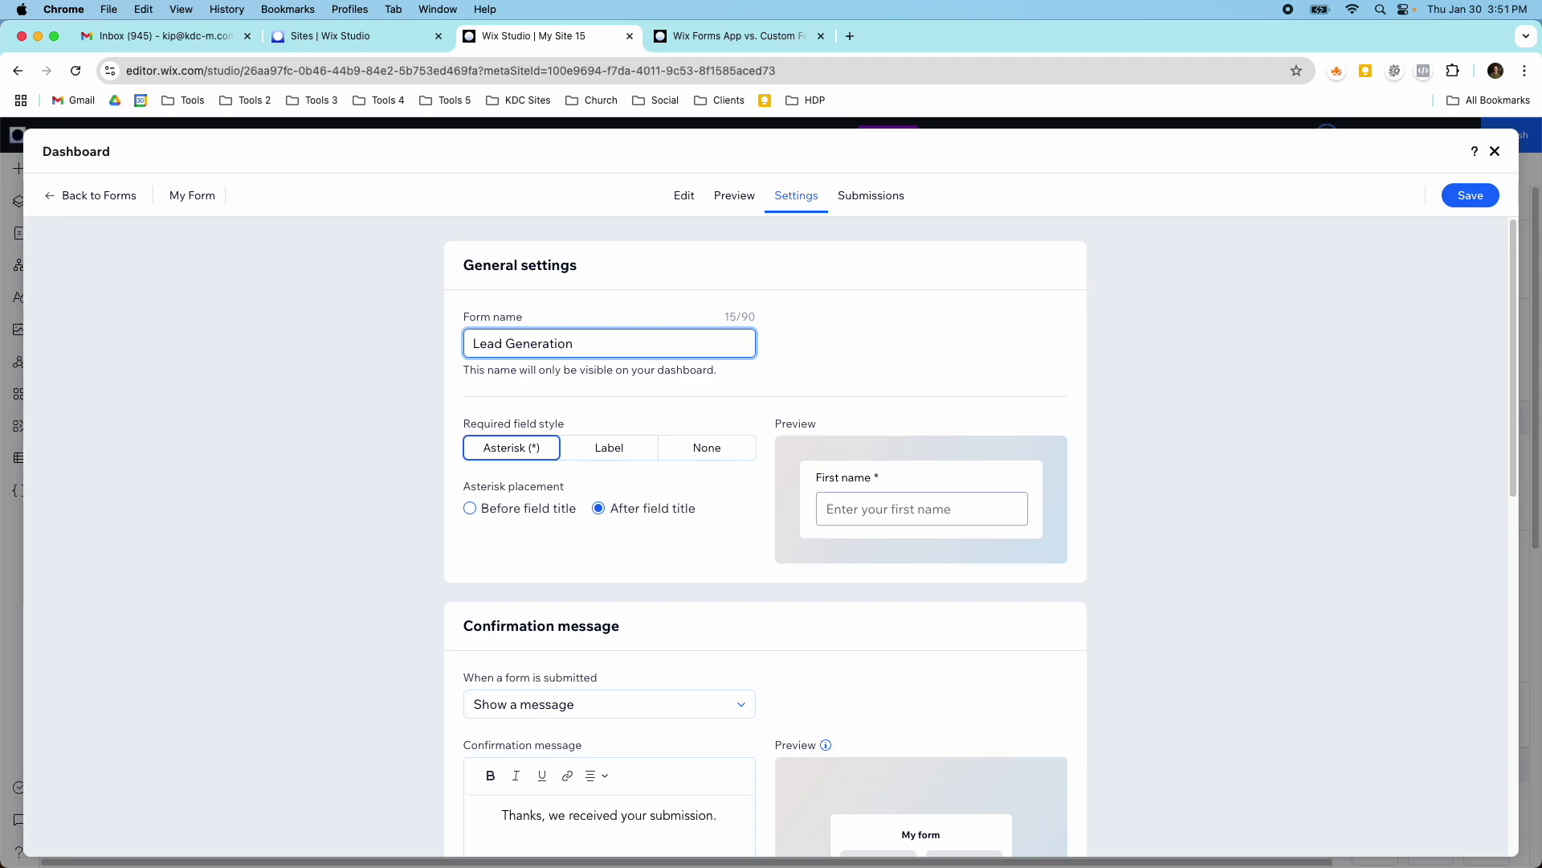
{"action": "left_click", "coordinate": [1470, 195]}
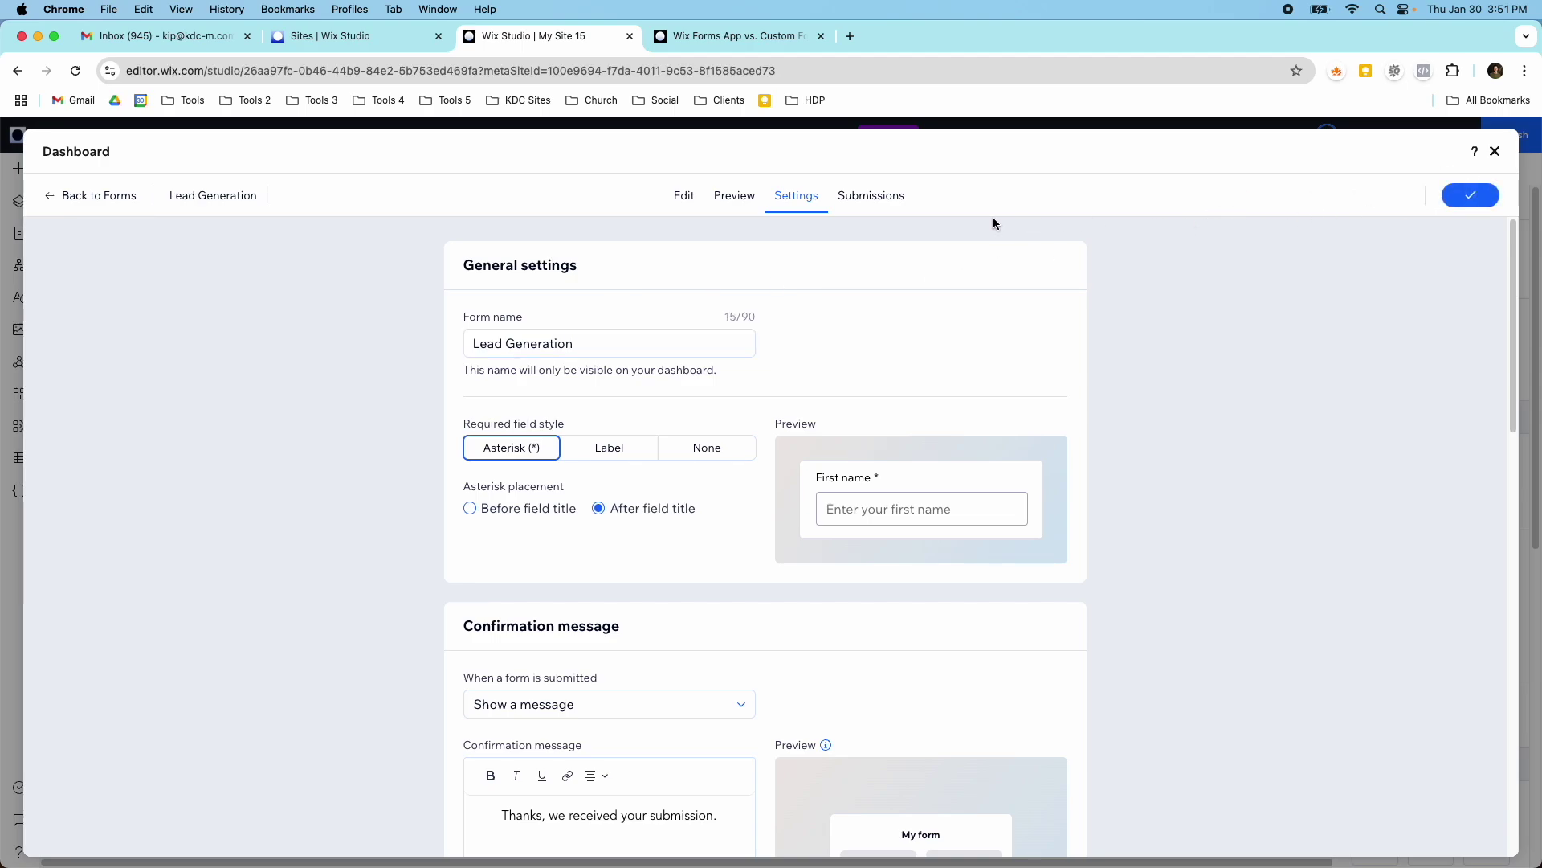
- Return to the form's editing view and look through the available contact, general, choice and date field types
{"action": "left_click", "coordinate": [689, 196]}
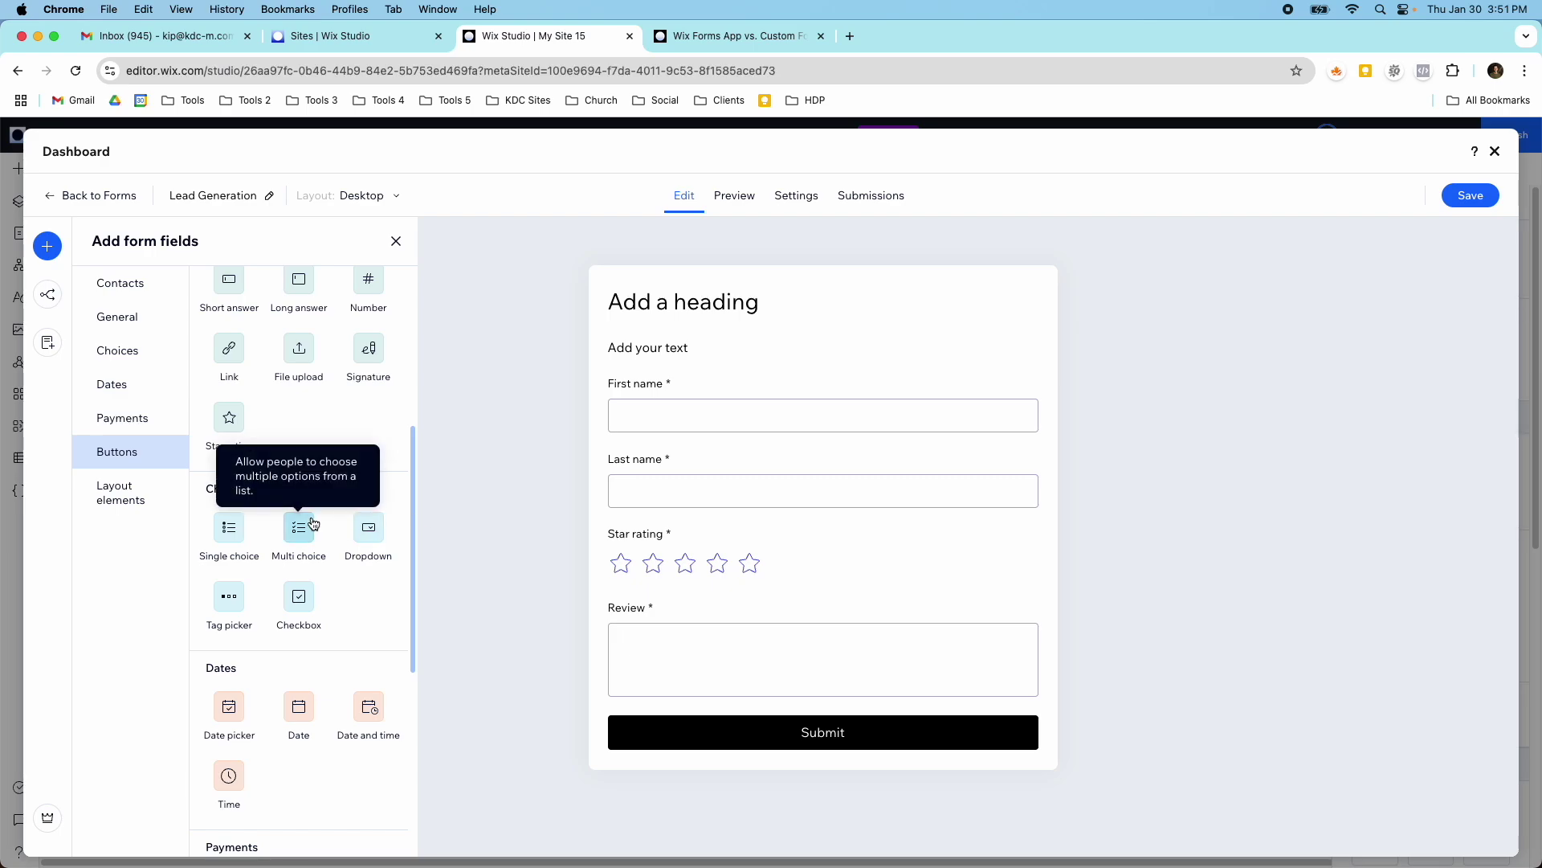
{"action": "scroll", "coordinate": [309, 554], "scroll_direction": "up", "scroll_amount": 1}
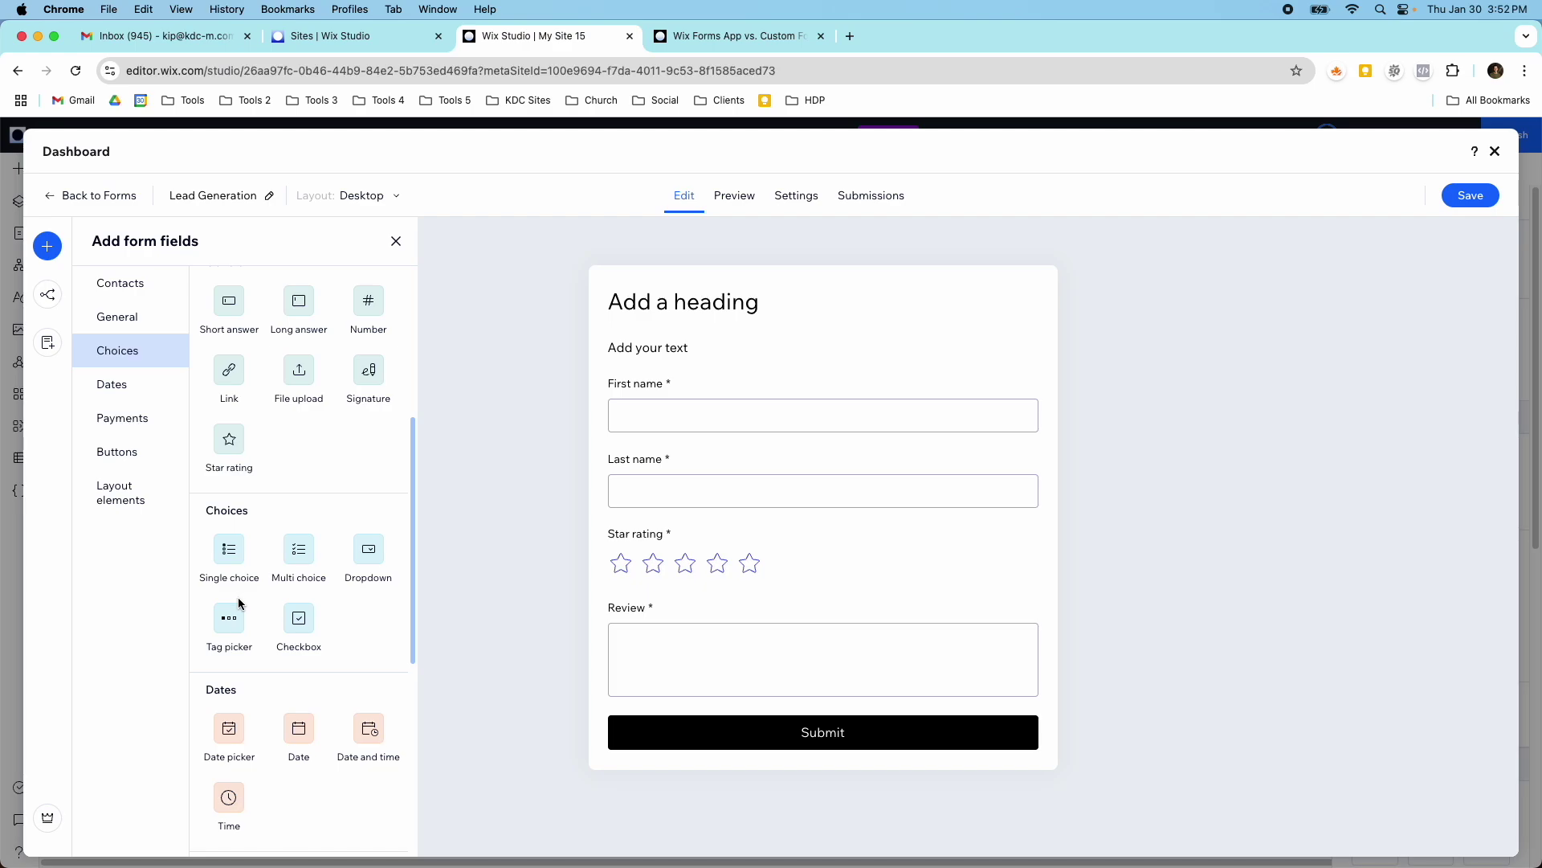
{"action": "scroll", "coordinate": [286, 594], "scroll_direction": "up", "scroll_amount": 5}
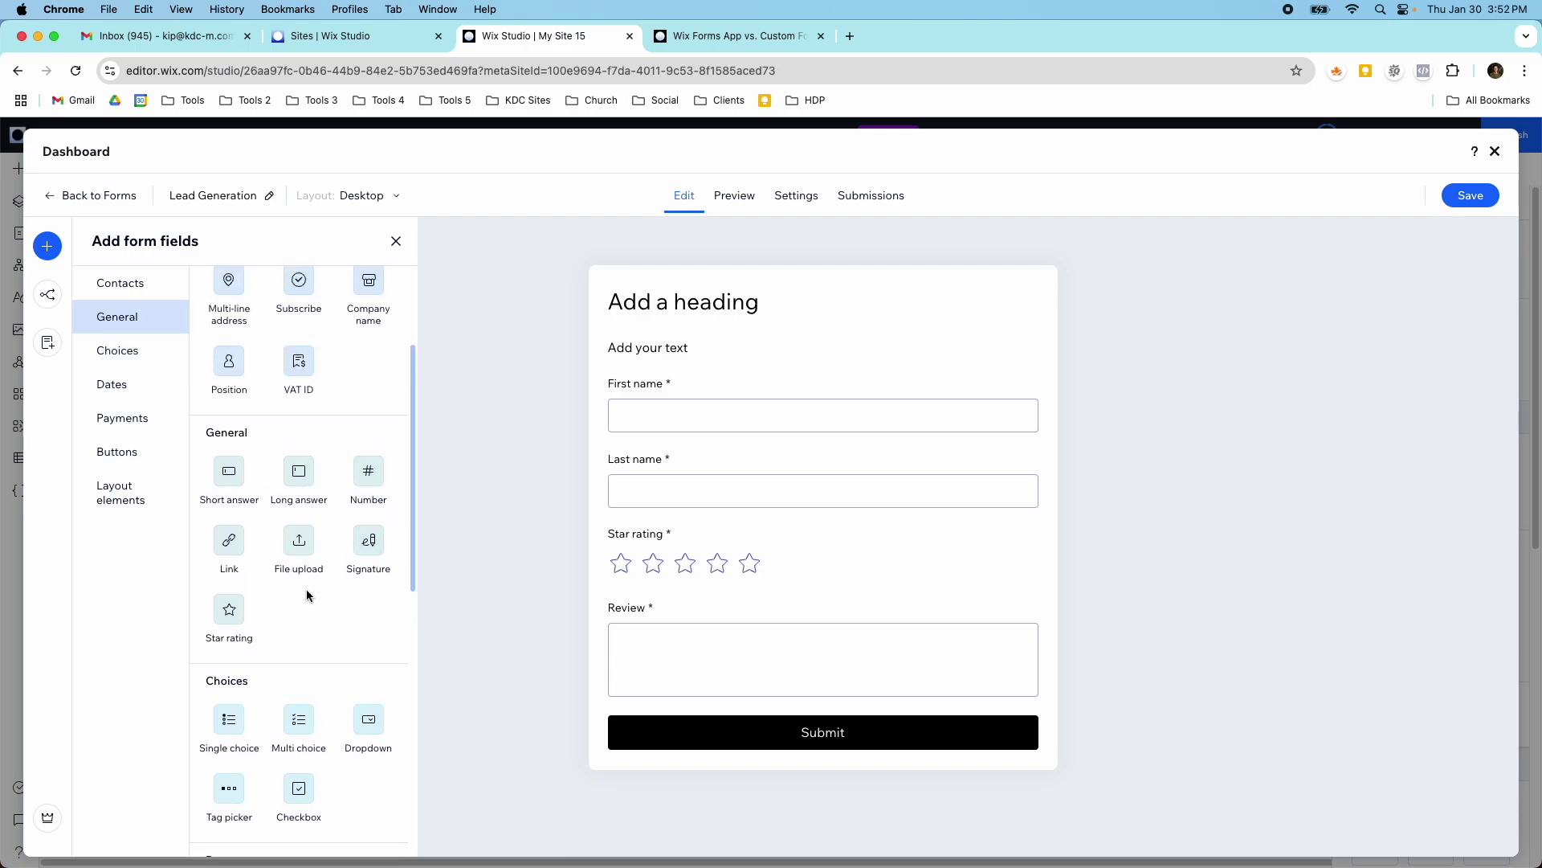
{"action": "scroll", "coordinate": [247, 537], "scroll_direction": "up", "scroll_amount": 3}
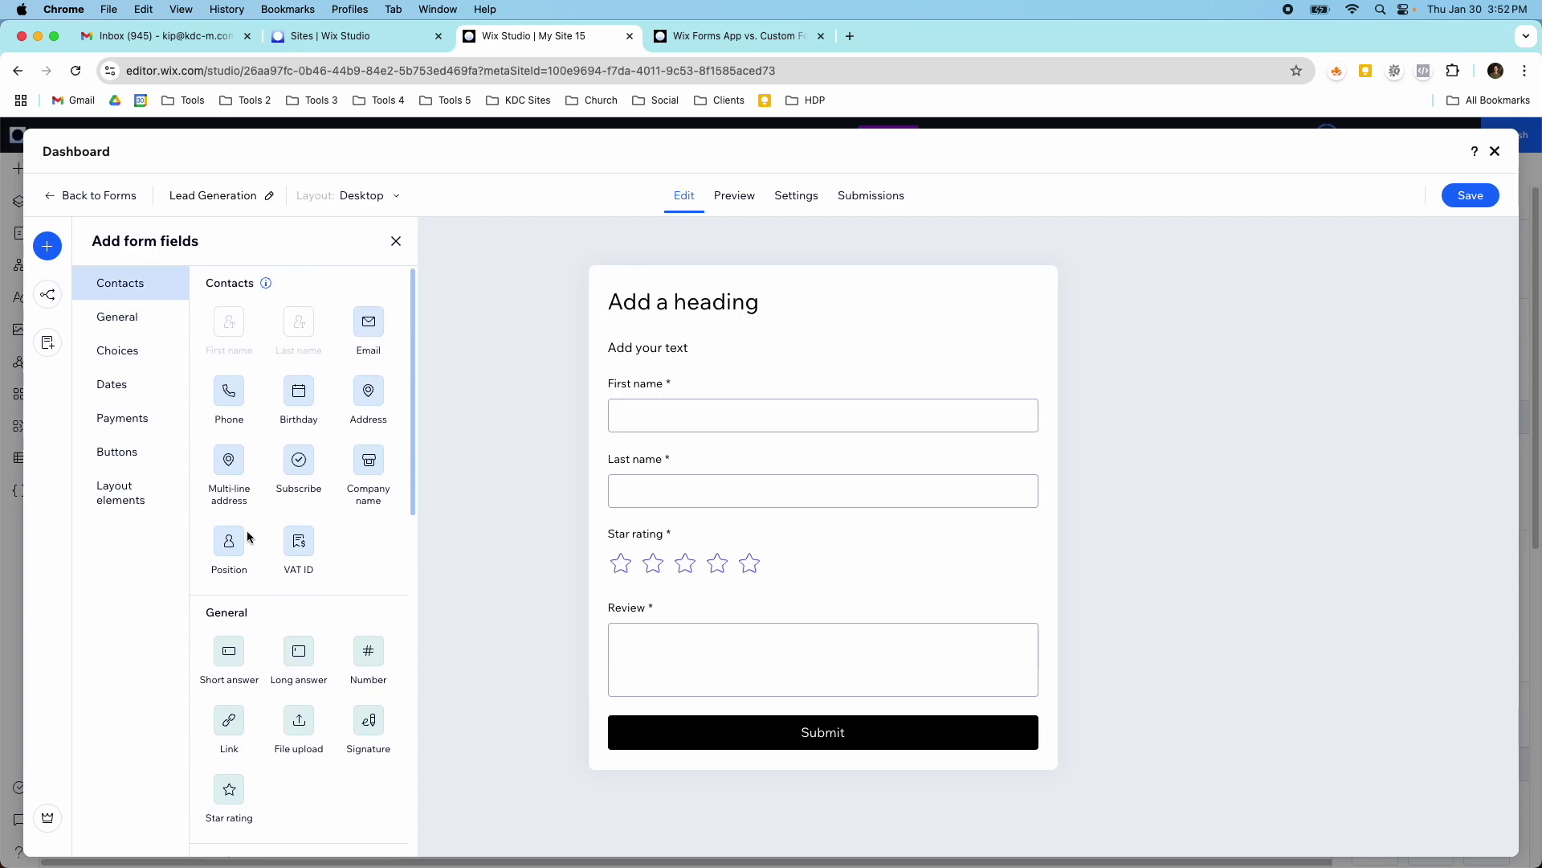
{"action": "scroll", "coordinate": [271, 572], "scroll_direction": "down", "scroll_amount": 10}
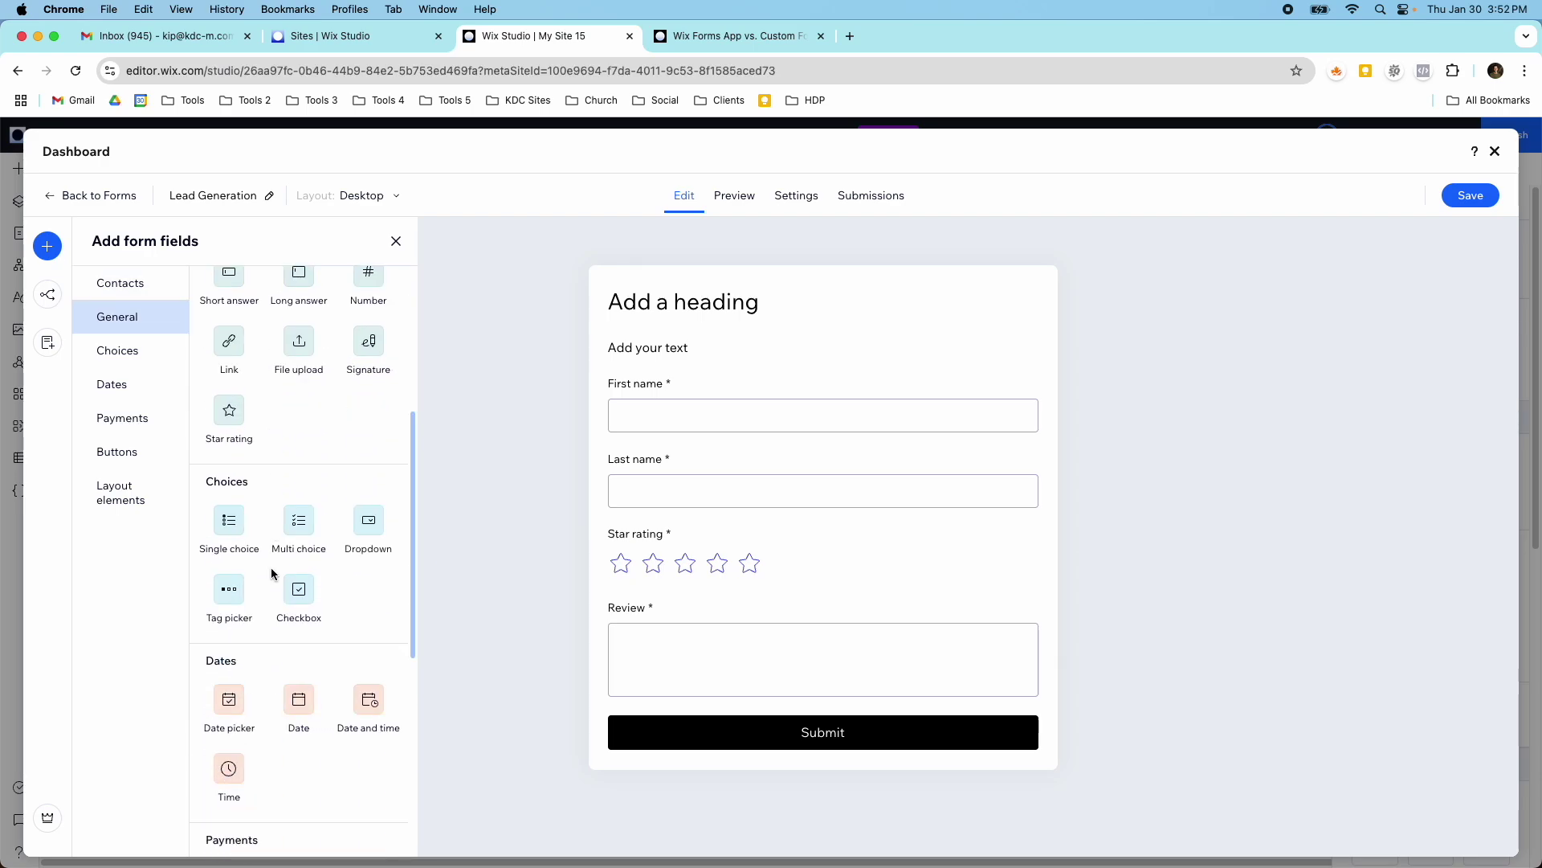
{"action": "scroll", "coordinate": [272, 572], "scroll_direction": "up", "scroll_amount": 10}
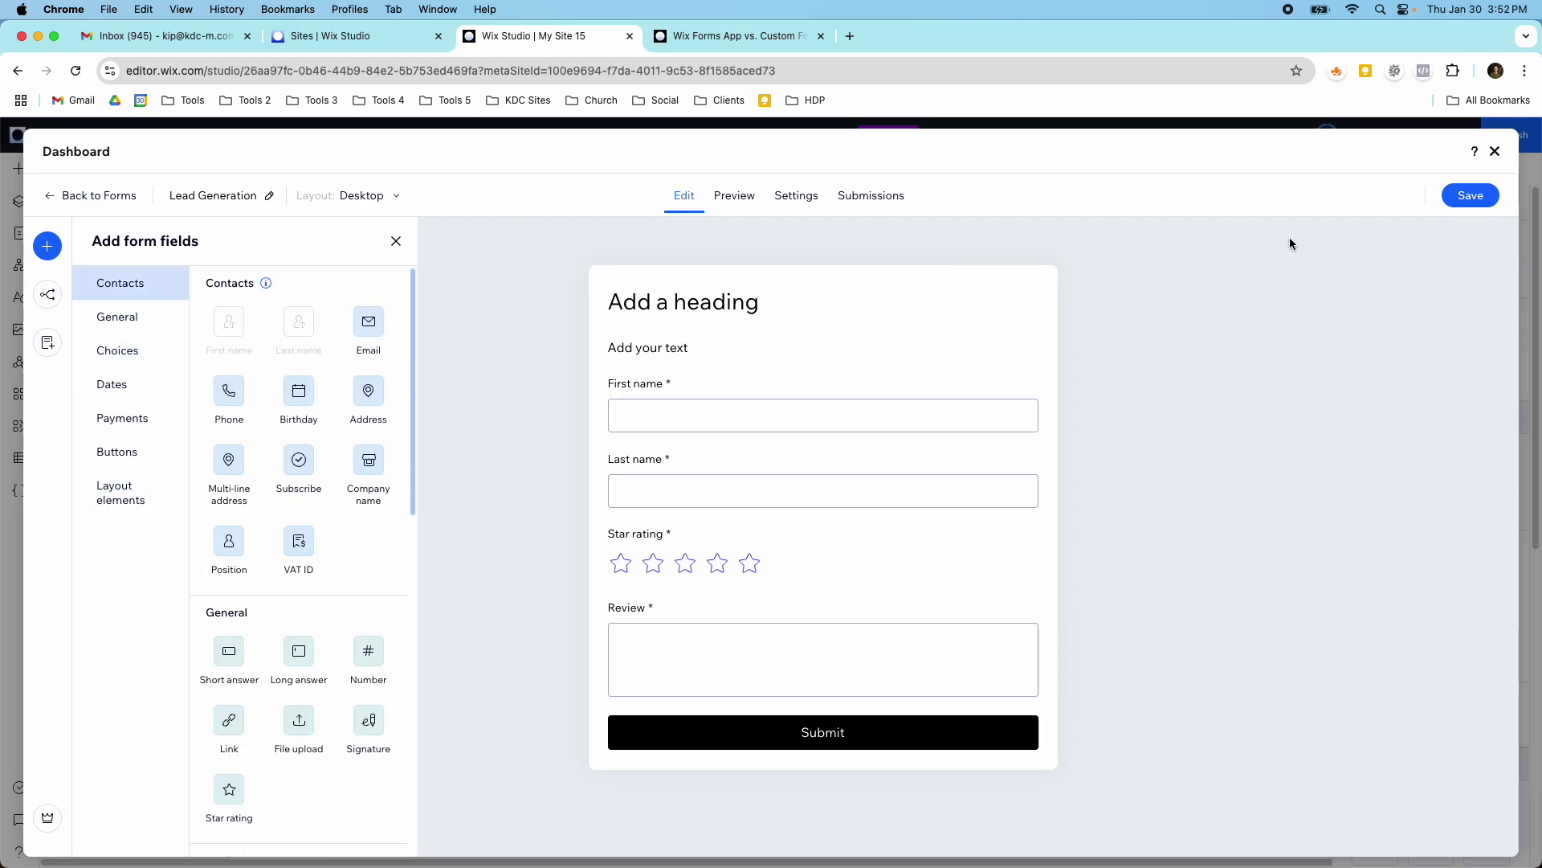
- Save the form, return to the page, and centre the form horizontally in its section
{"action": "left_click", "coordinate": [1454, 196]}
{"action": "left_click", "coordinate": [1495, 151]}
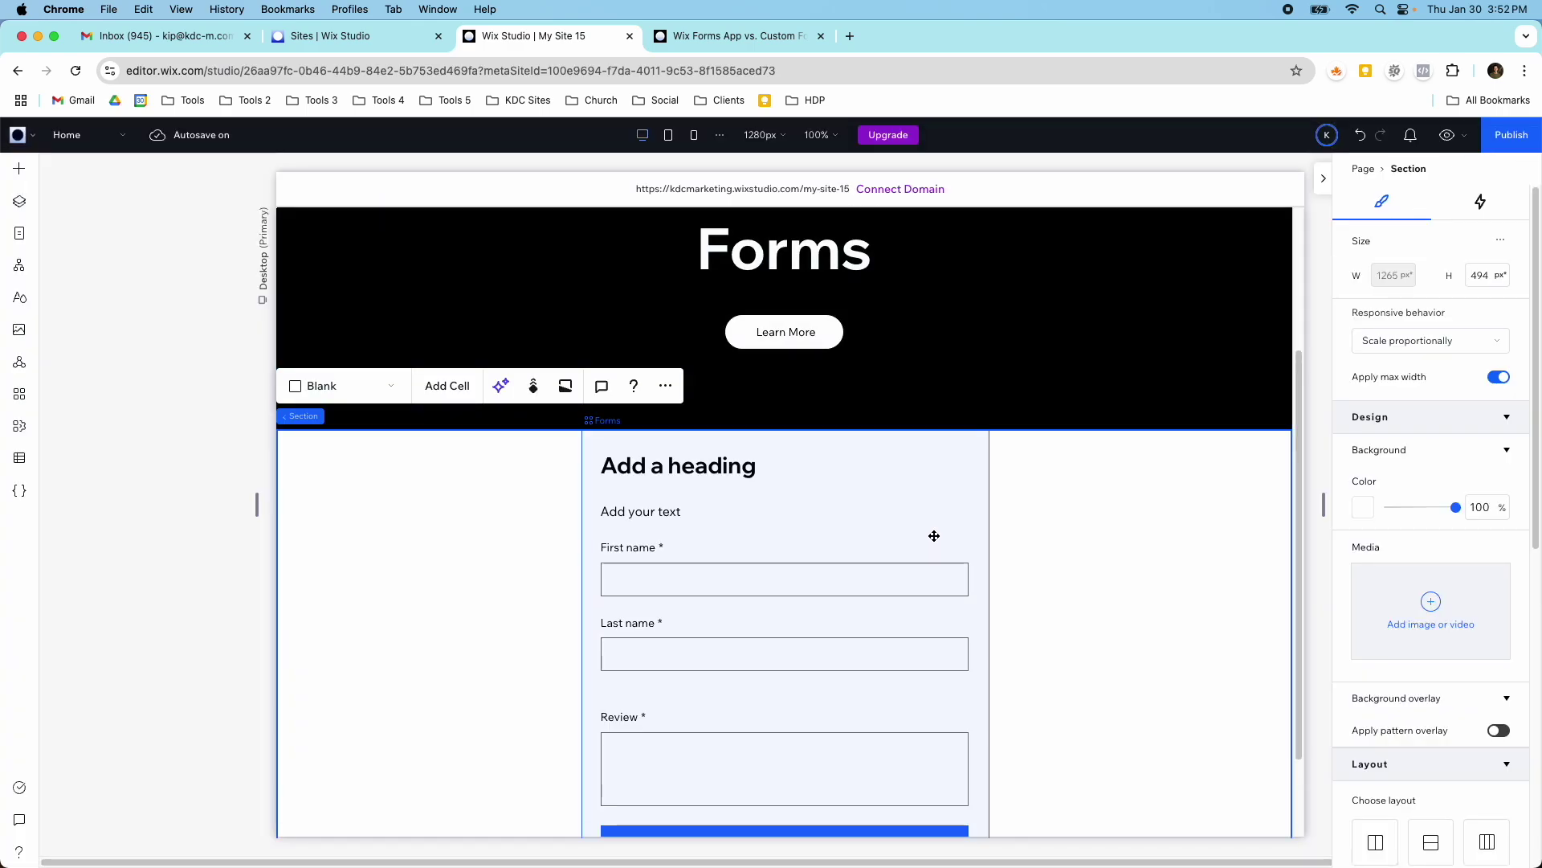
{"action": "scroll", "coordinate": [903, 568], "scroll_direction": "down", "scroll_amount": 3}
{"action": "left_click_drag", "start_coordinate": [770, 385], "coordinate": [815, 394]}
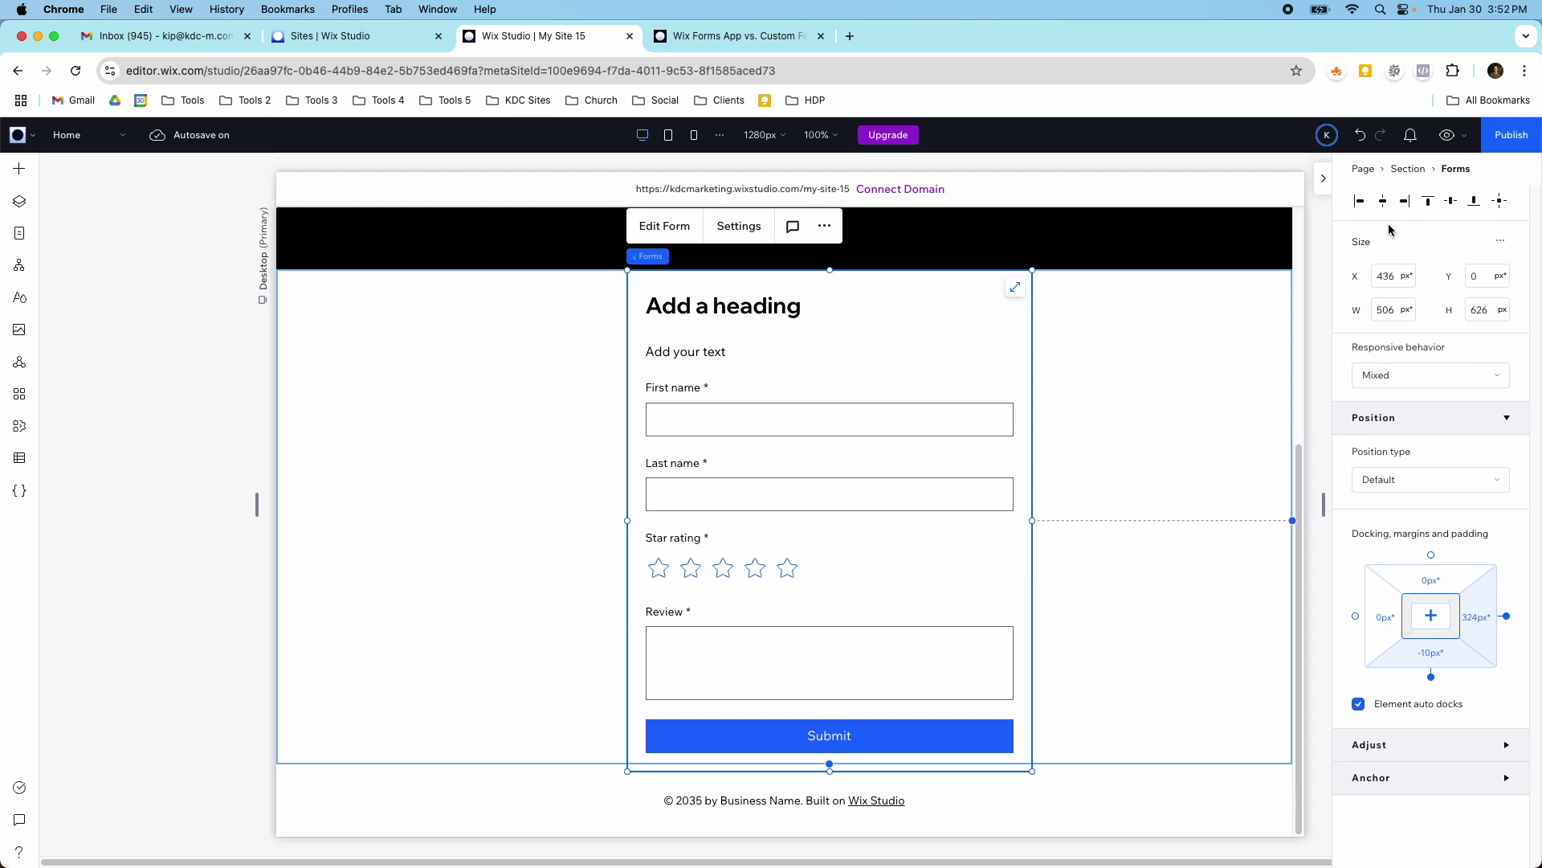
{"action": "left_click", "coordinate": [1382, 201]}
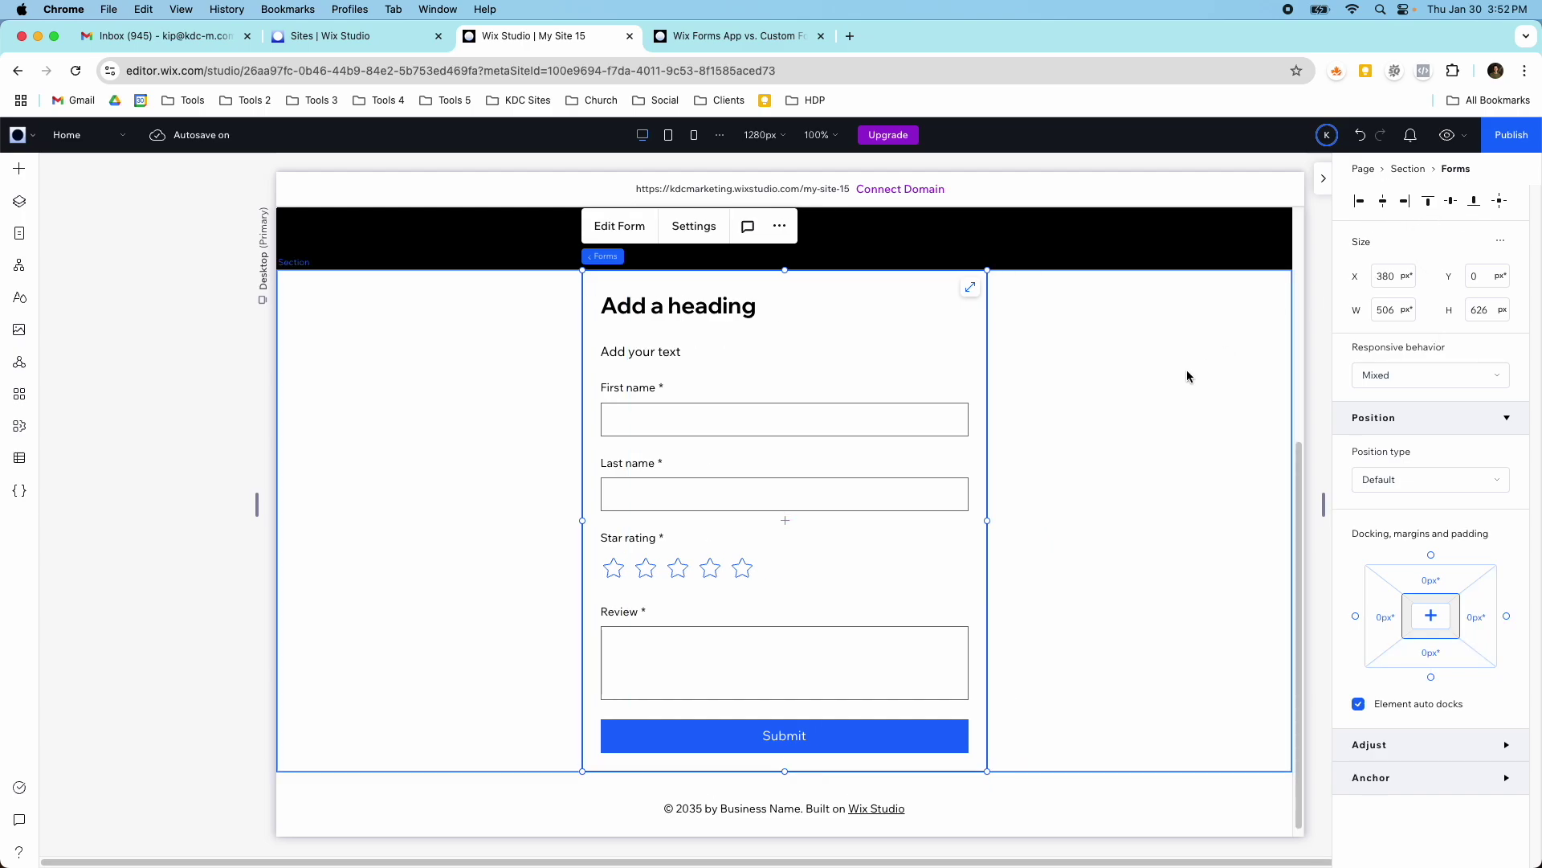
- Add a blank section directly beneath the section that holds the form
{"action": "scroll", "coordinate": [1156, 396], "scroll_direction": "up", "scroll_amount": 5}
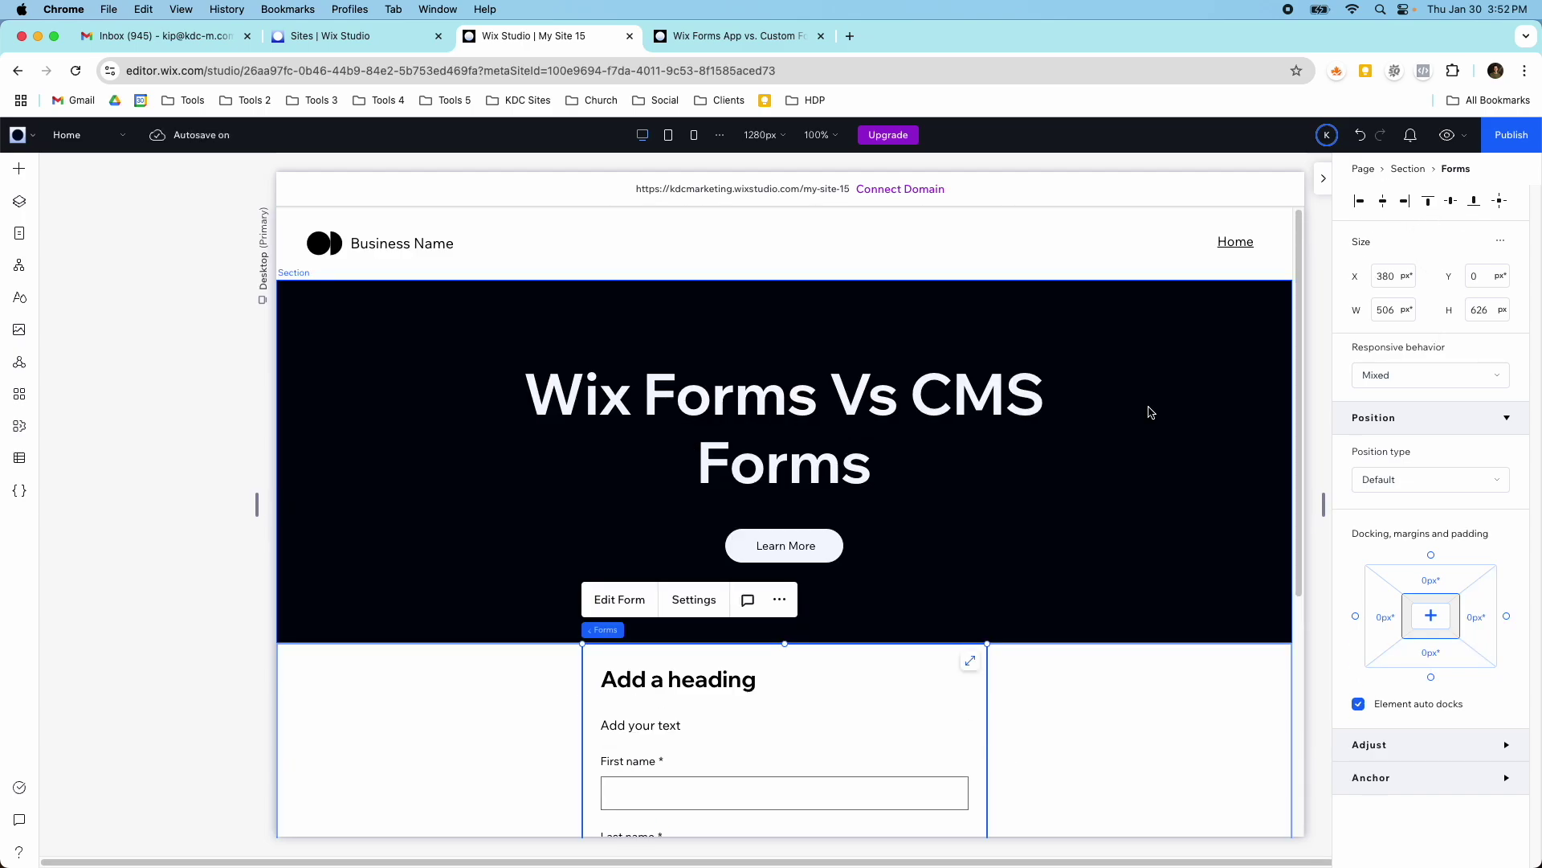
{"action": "scroll", "coordinate": [1066, 565], "scroll_direction": "down", "scroll_amount": 3}
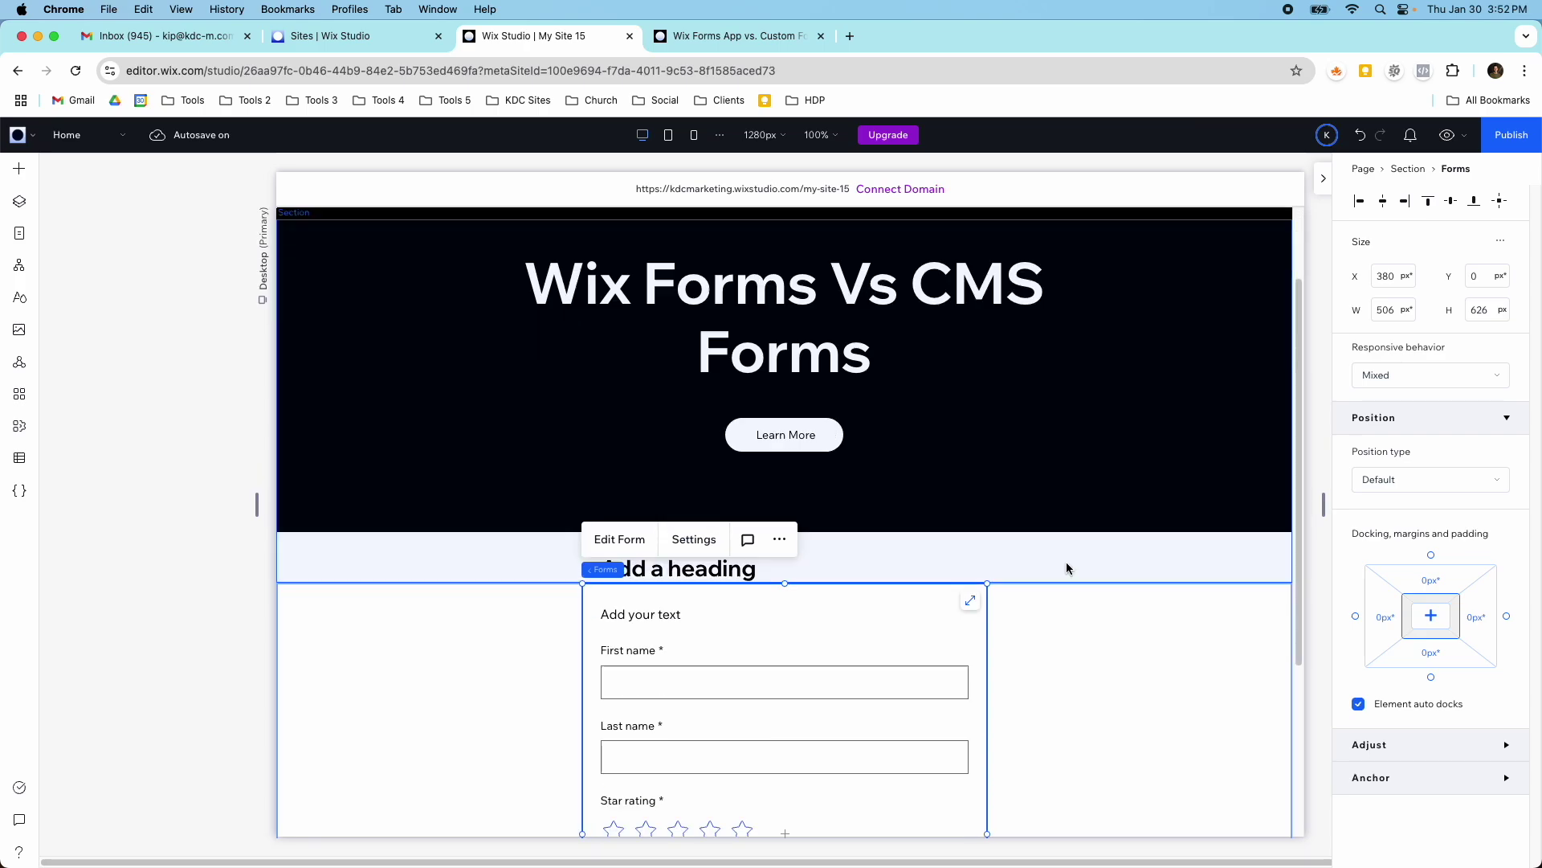
{"action": "scroll", "coordinate": [1066, 561], "scroll_direction": "down", "scroll_amount": 2}
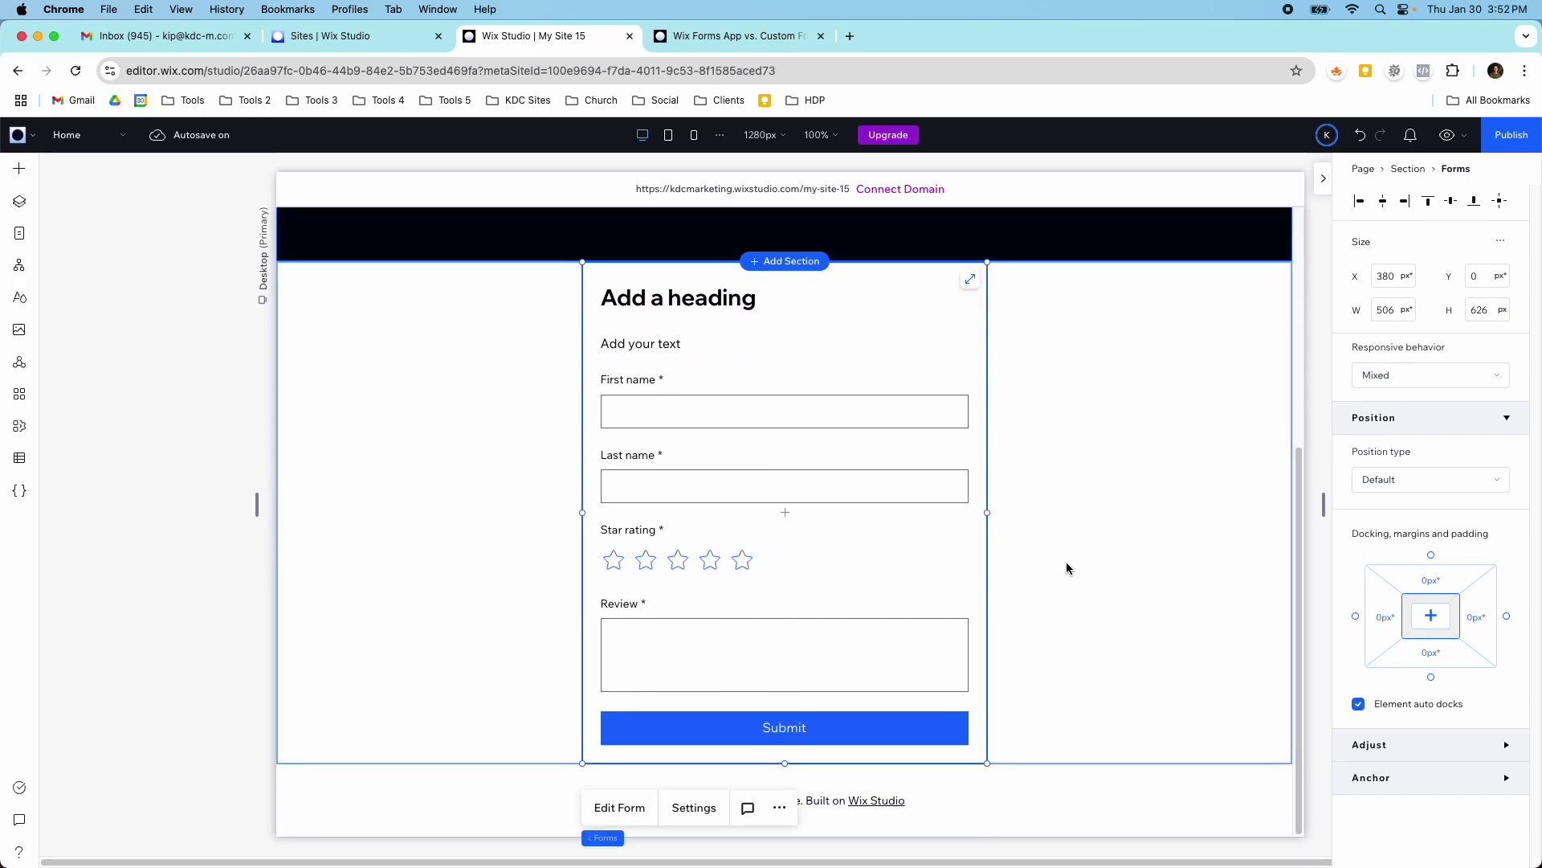
{"action": "scroll", "coordinate": [903, 507], "scroll_direction": "up", "scroll_amount": 5}
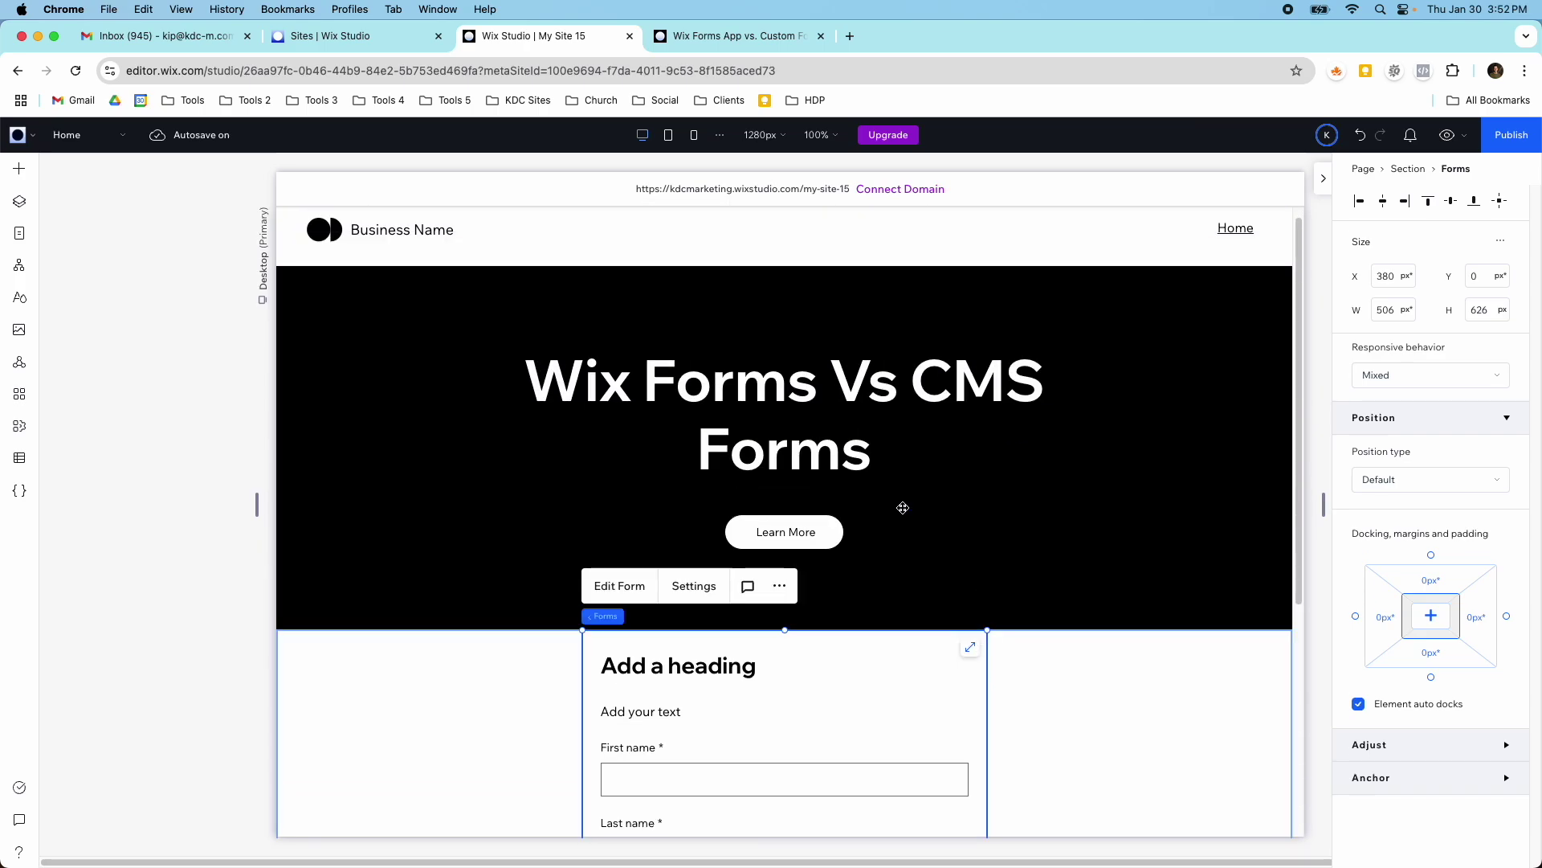
{"action": "scroll", "coordinate": [903, 507], "scroll_direction": "down", "scroll_amount": 1}
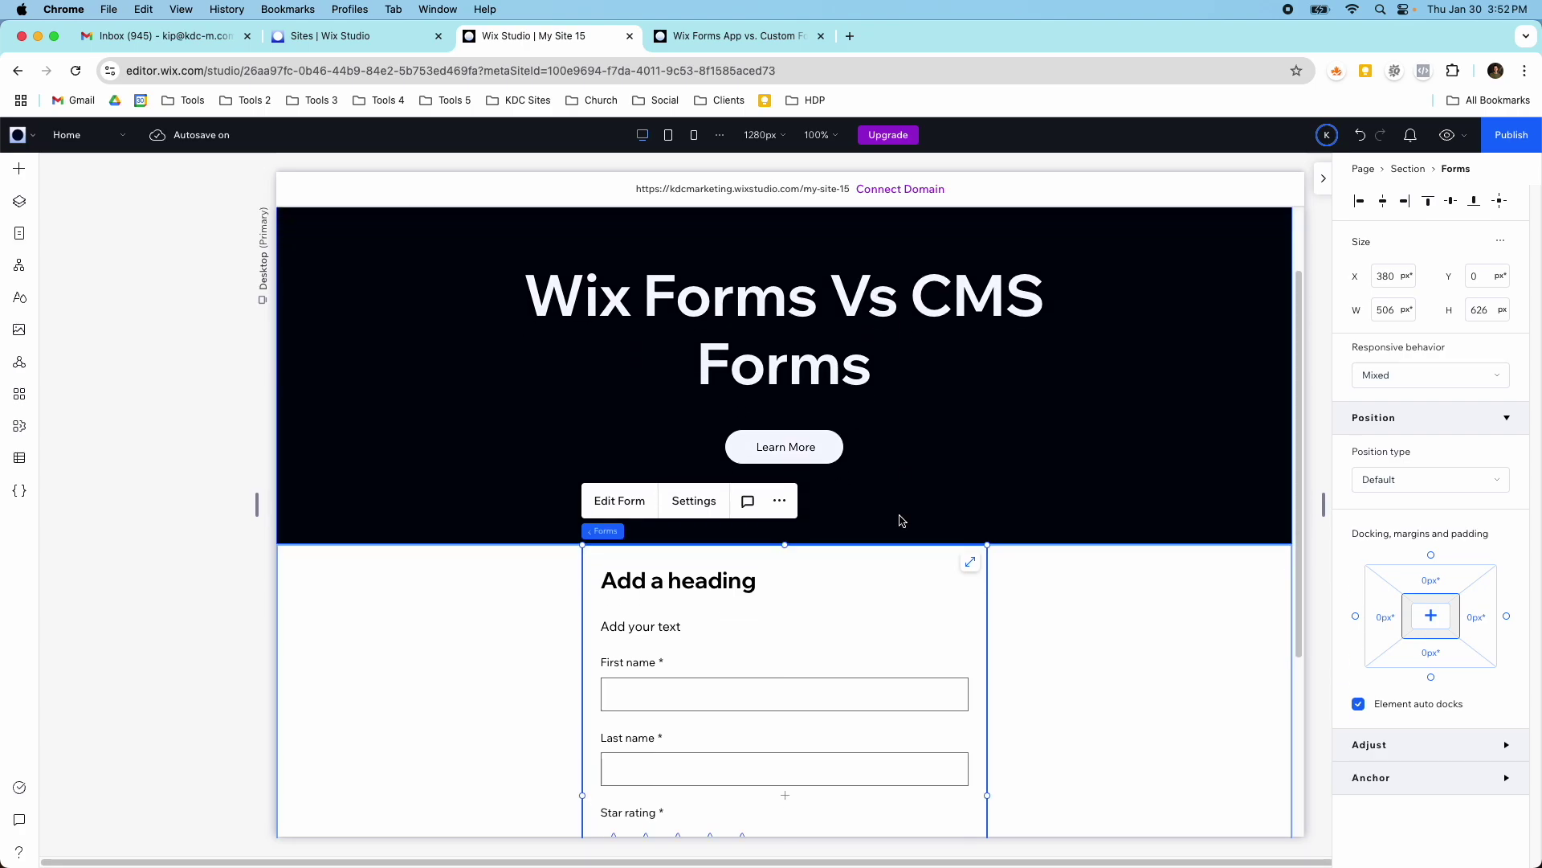
{"action": "scroll", "coordinate": [902, 519], "scroll_direction": "down", "scroll_amount": 1}
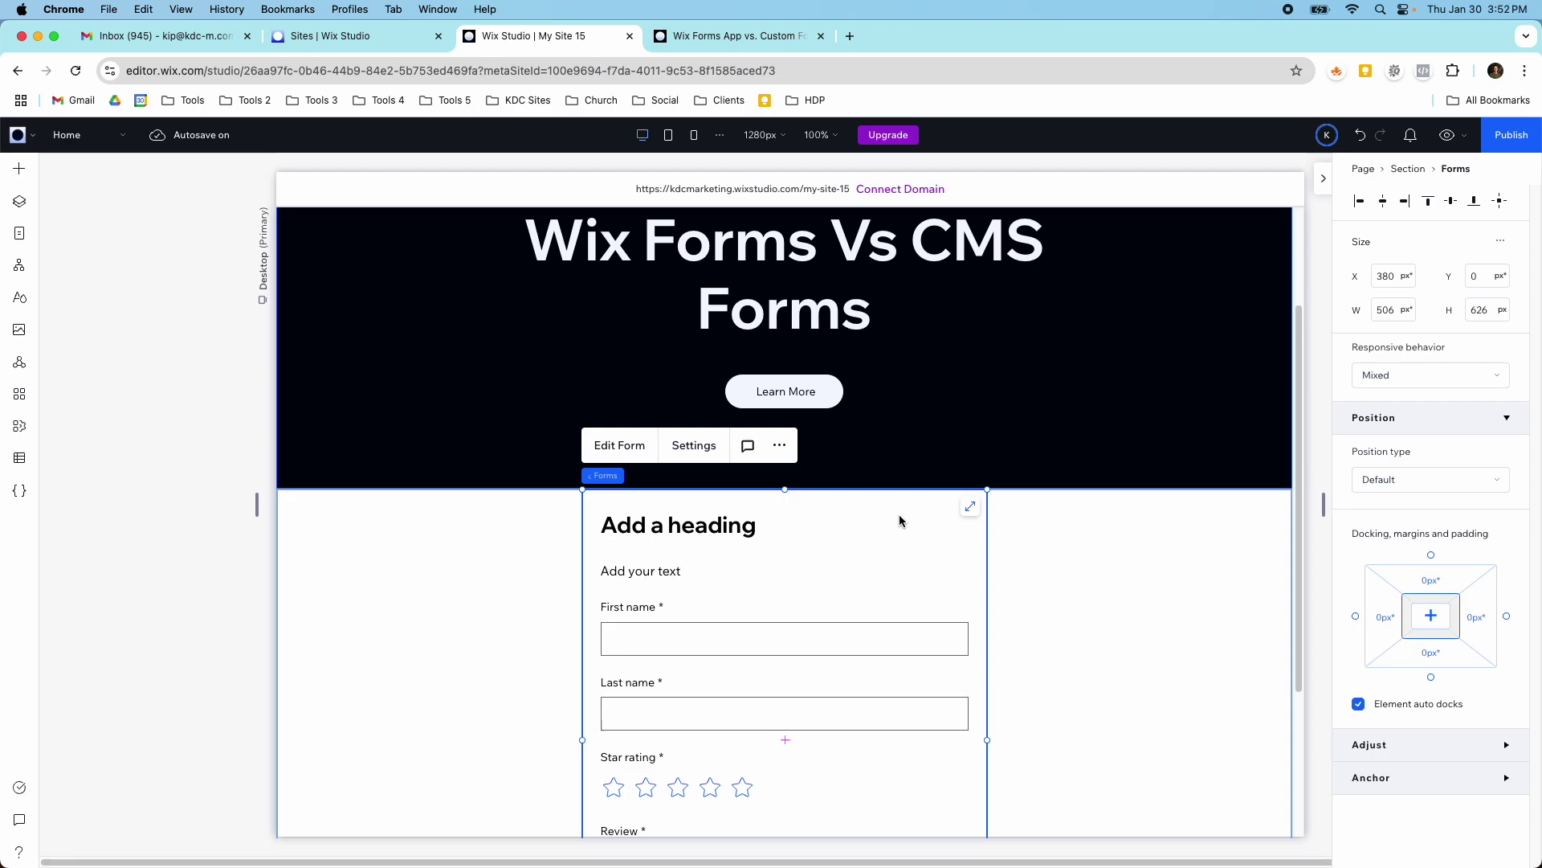
{"action": "scroll", "coordinate": [899, 520], "scroll_direction": "down", "scroll_amount": 3}
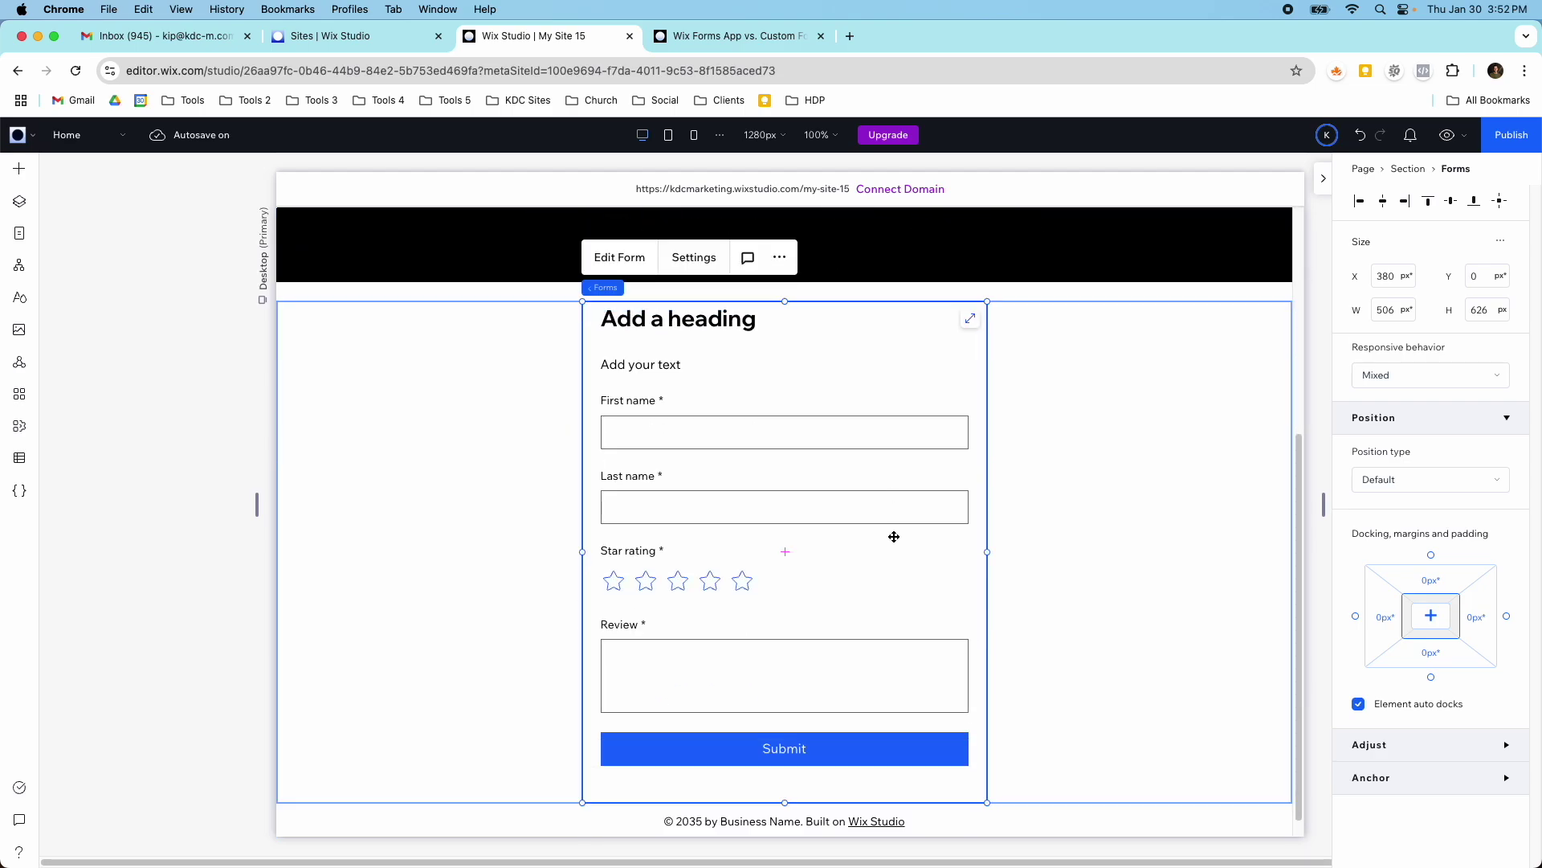
{"action": "left_click", "coordinate": [791, 764]}
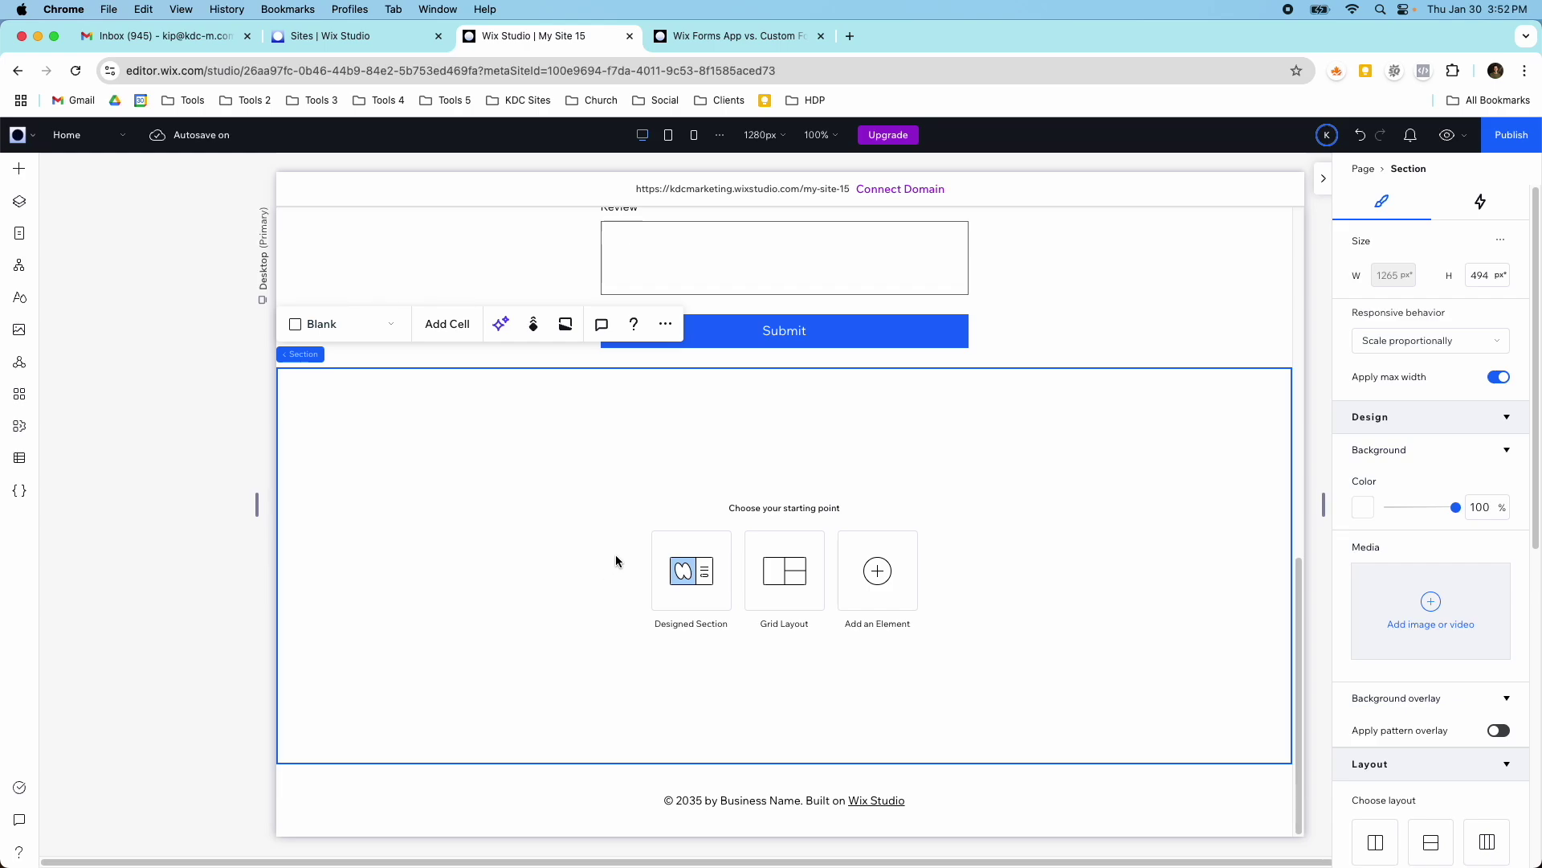
- Enable the CMS on the site and start creating a first collection with AI
{"action": "left_click", "coordinate": [20, 459]}
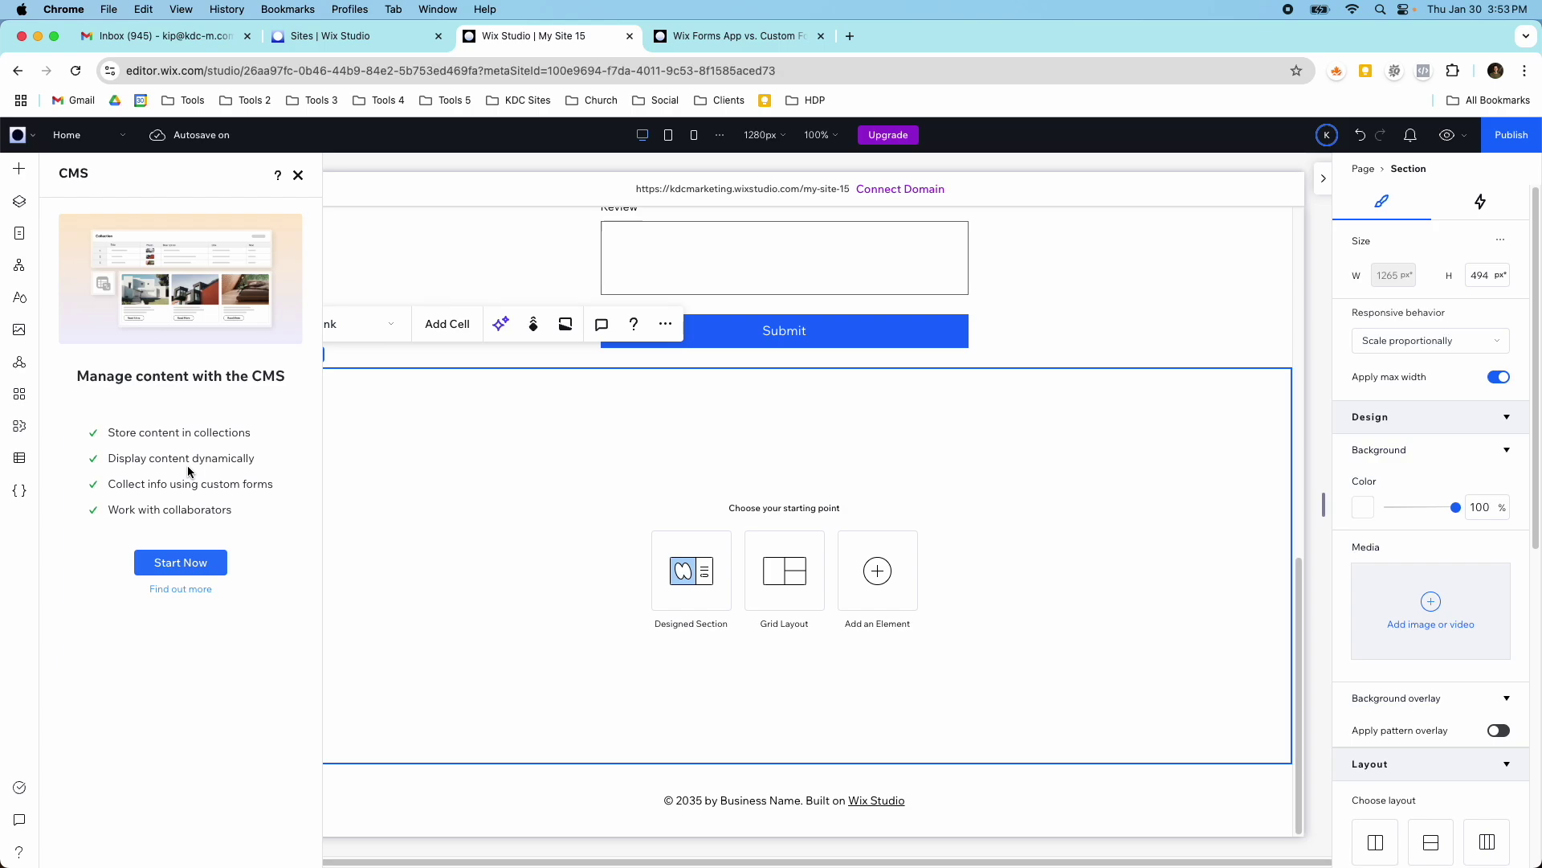
{"action": "left_click", "coordinate": [194, 560]}
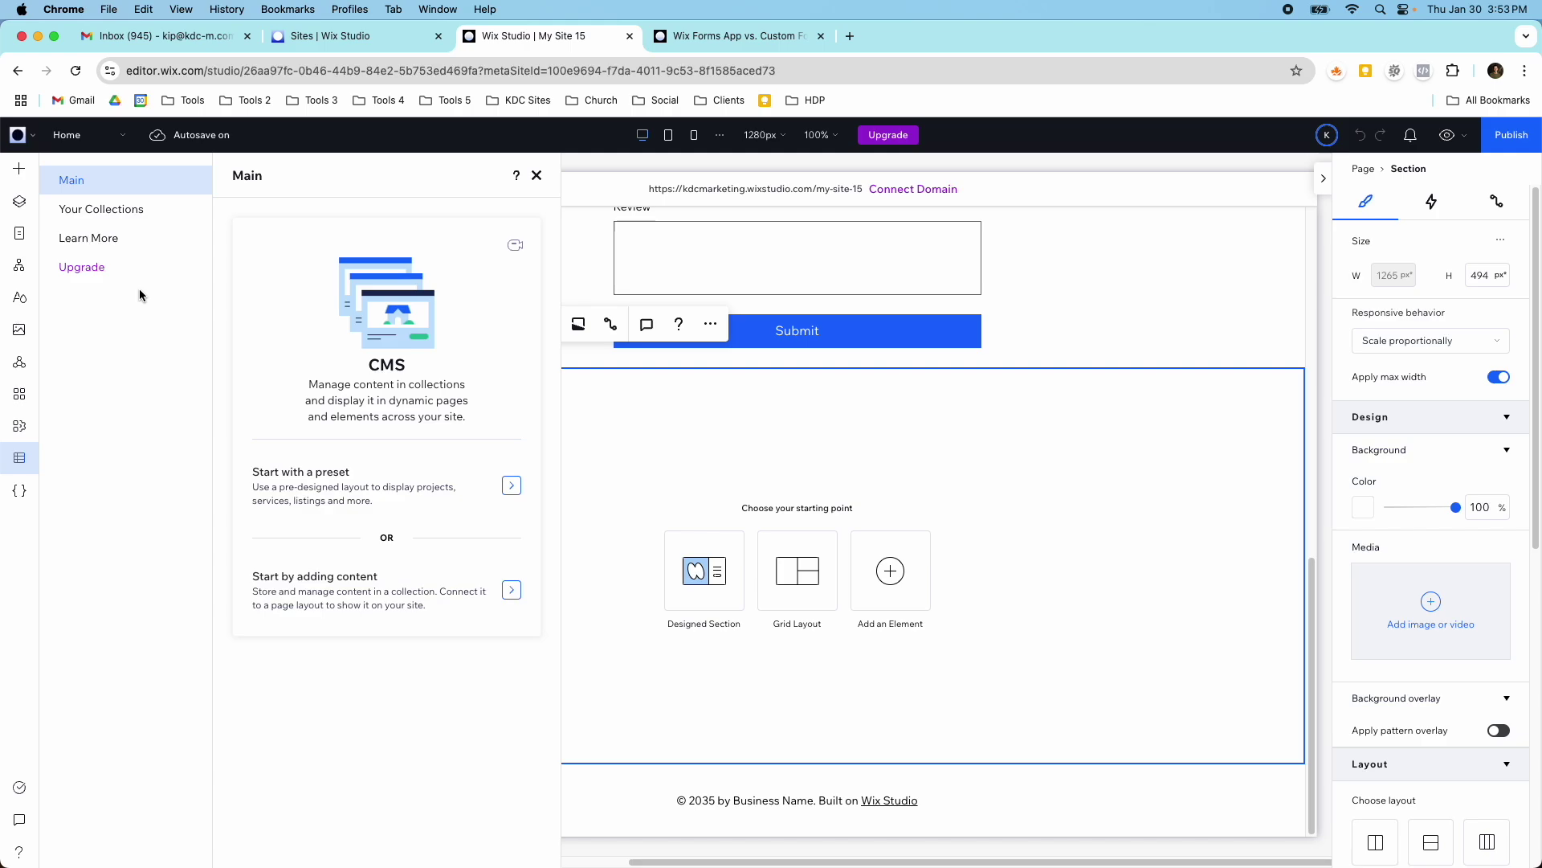
{"action": "left_click", "coordinate": [114, 212]}
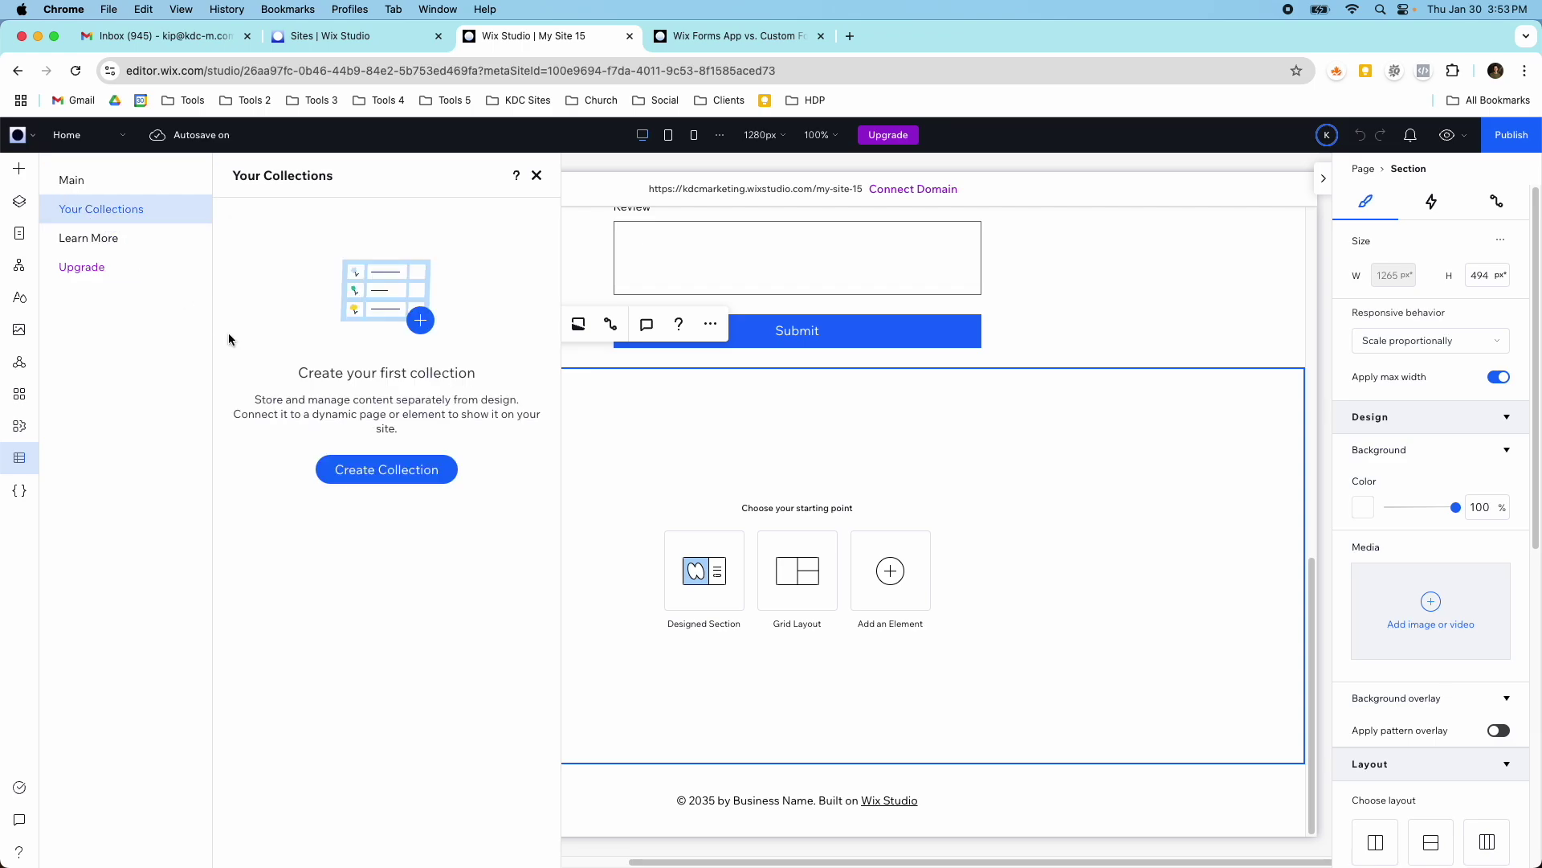
{"action": "left_click", "coordinate": [351, 469]}
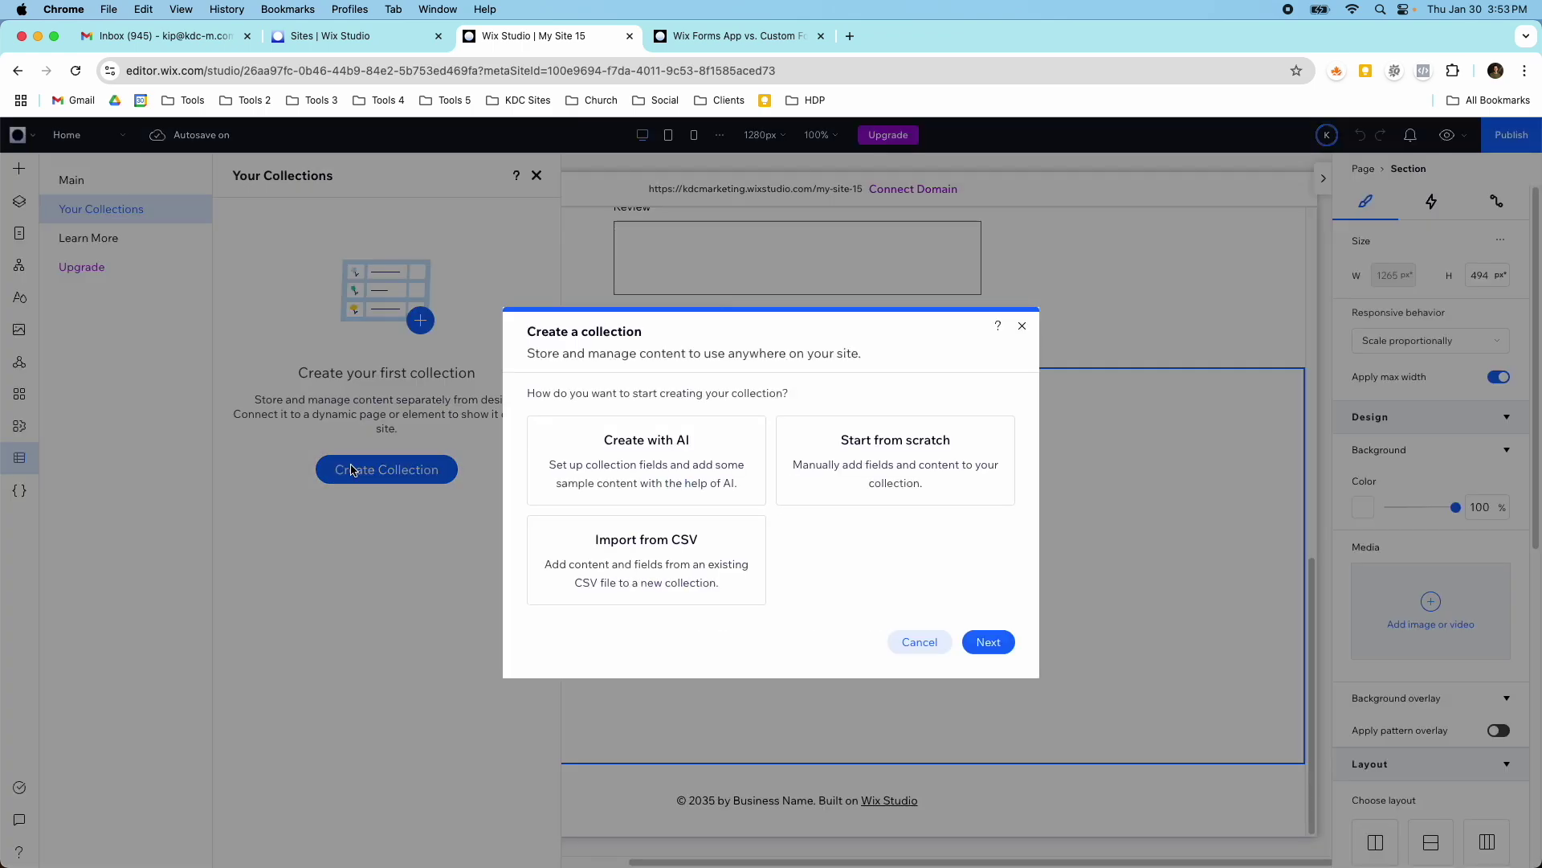
{"action": "left_click", "coordinate": [632, 474]}
{"action": "left_click", "coordinate": [989, 642]}
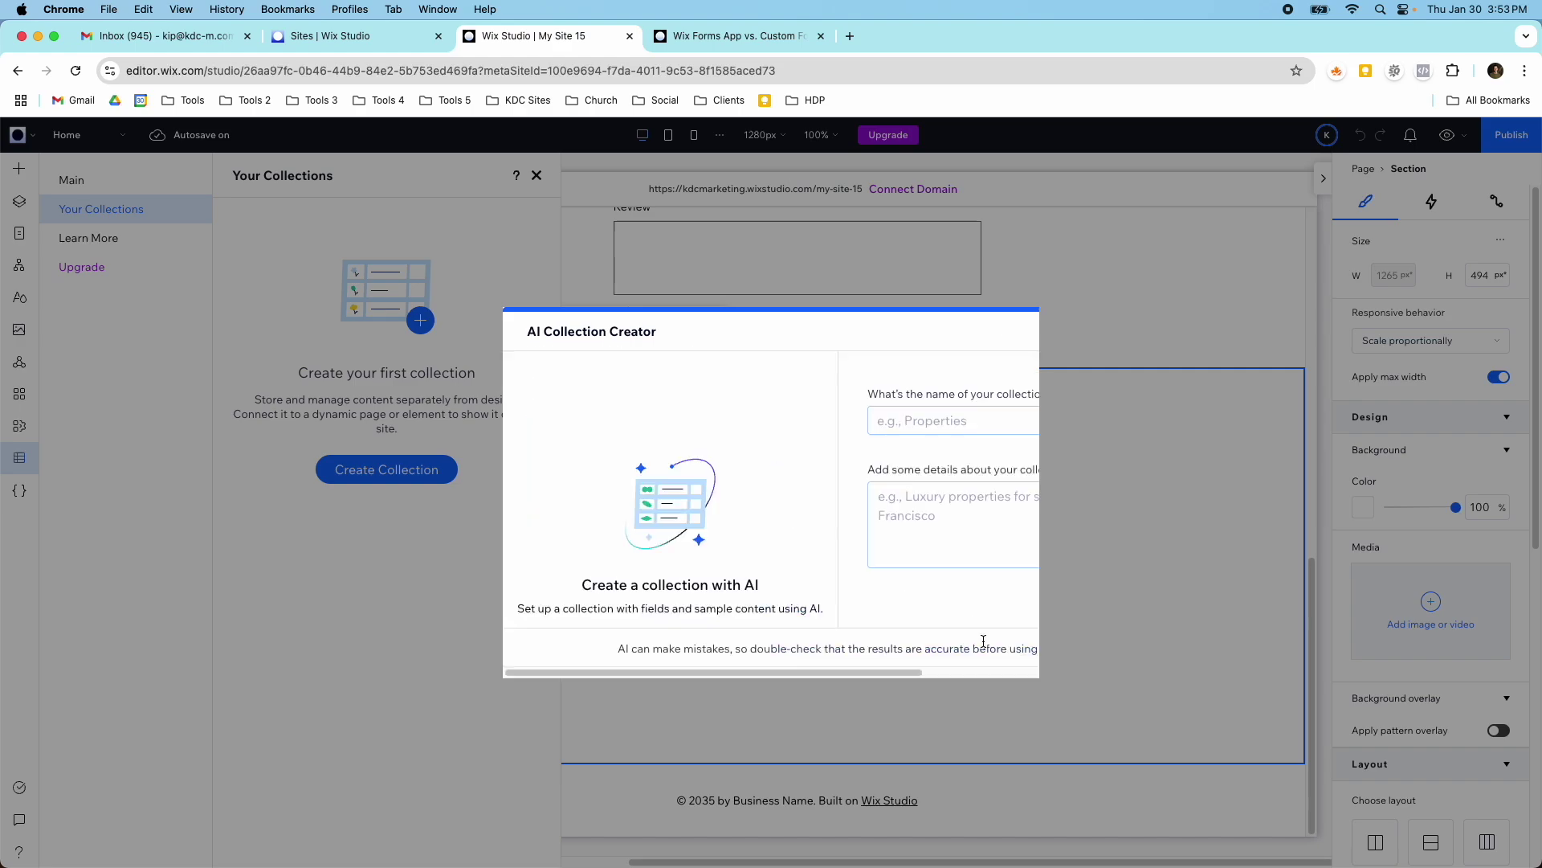
- Name the new collection "Testimonials"
{"action": "left_click", "coordinate": [856, 381]}
{"action": "type", "text": "Testimoni"}
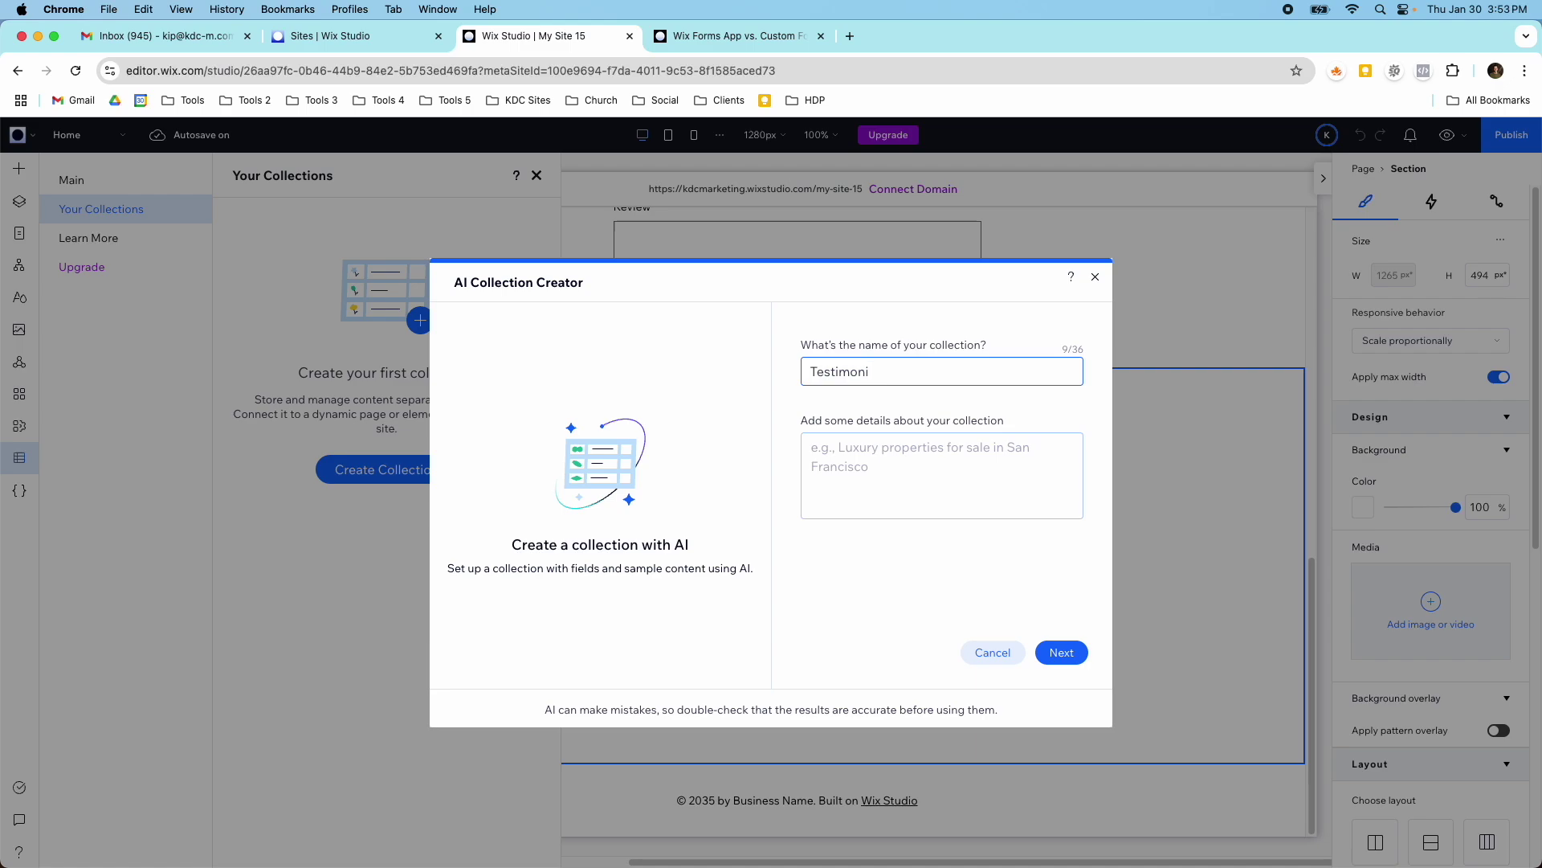
{"action": "type", "text": "e"}
{"action": "key", "text": "BackSpace"}
{"action": "type", "text": "als"}
- Describe the collection as "I need testimonials. First name, last name, star rating, review, and location." and create it with all suggested fields and sample content
{"action": "left_click", "coordinate": [882, 483]}
{"action": "type", "text": "I need "}
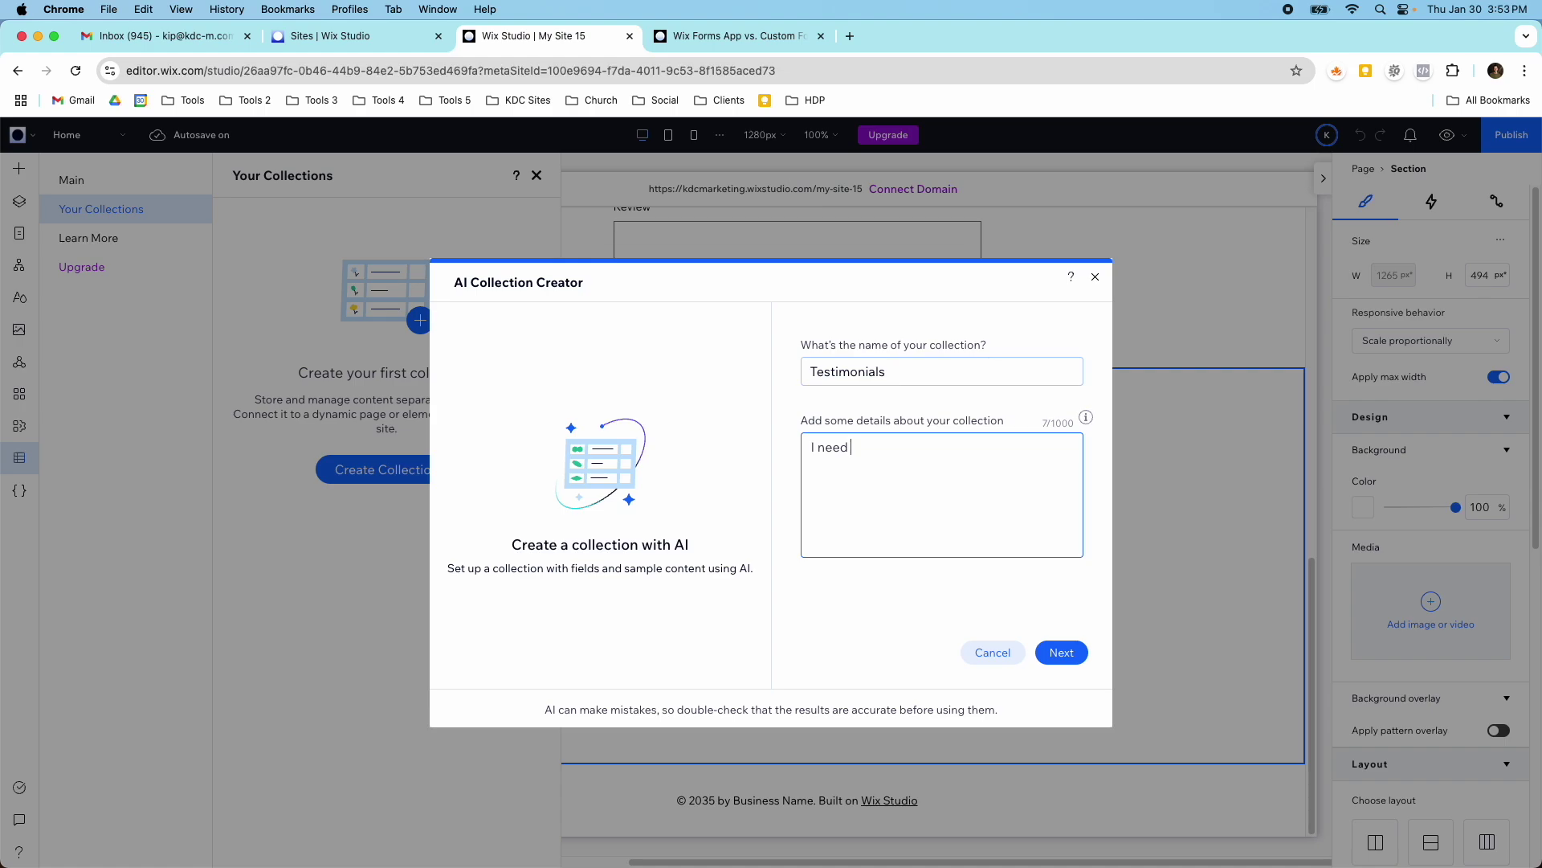
{"action": "type", "text": "testimonials. First name, last name, "}
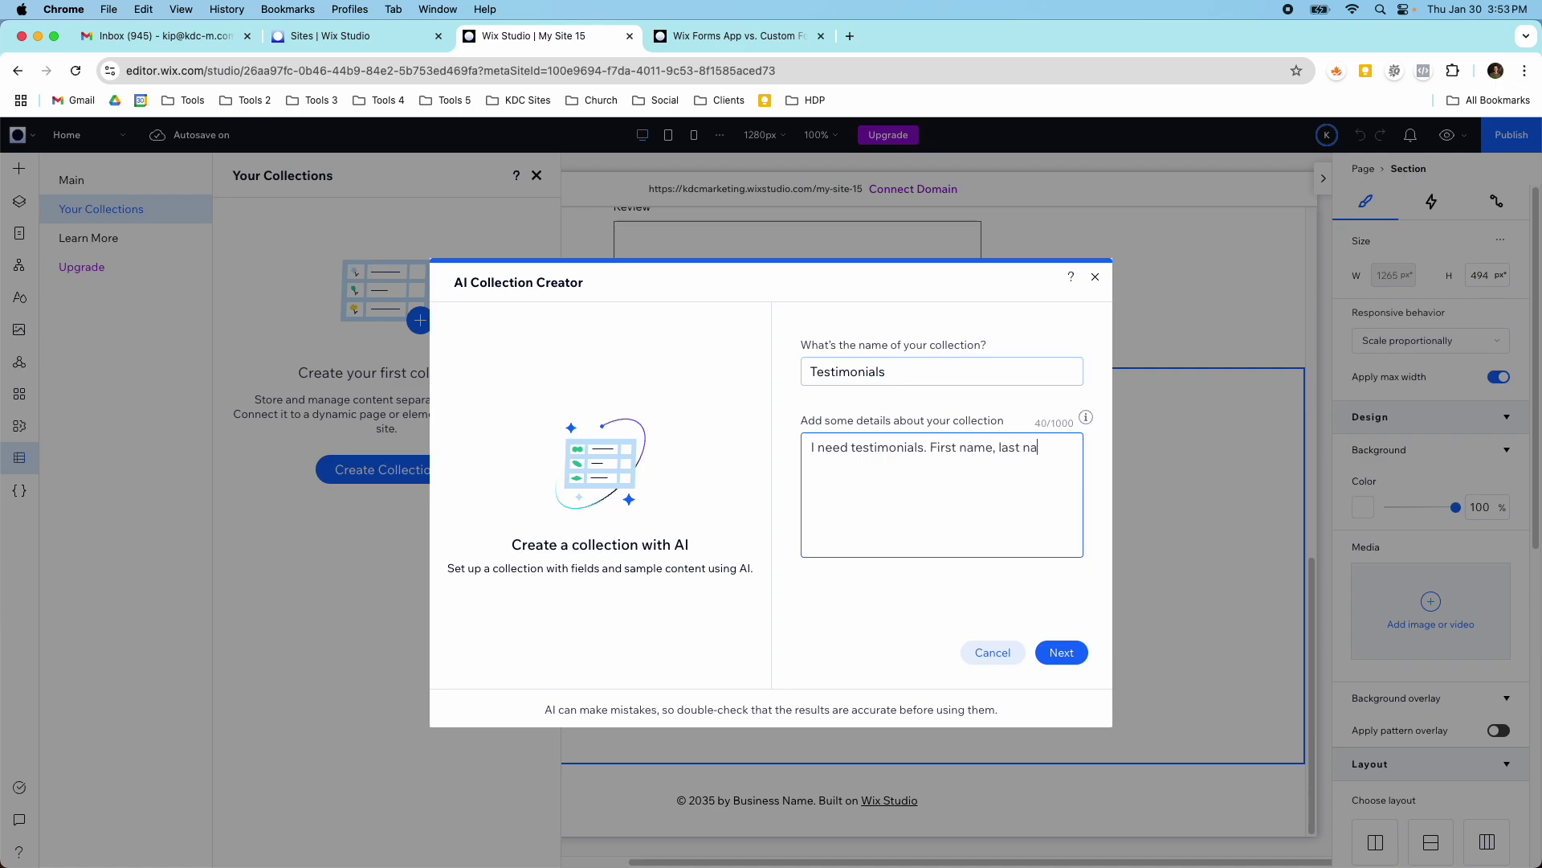
{"action": "type", "text": "star rating, review, and location."}
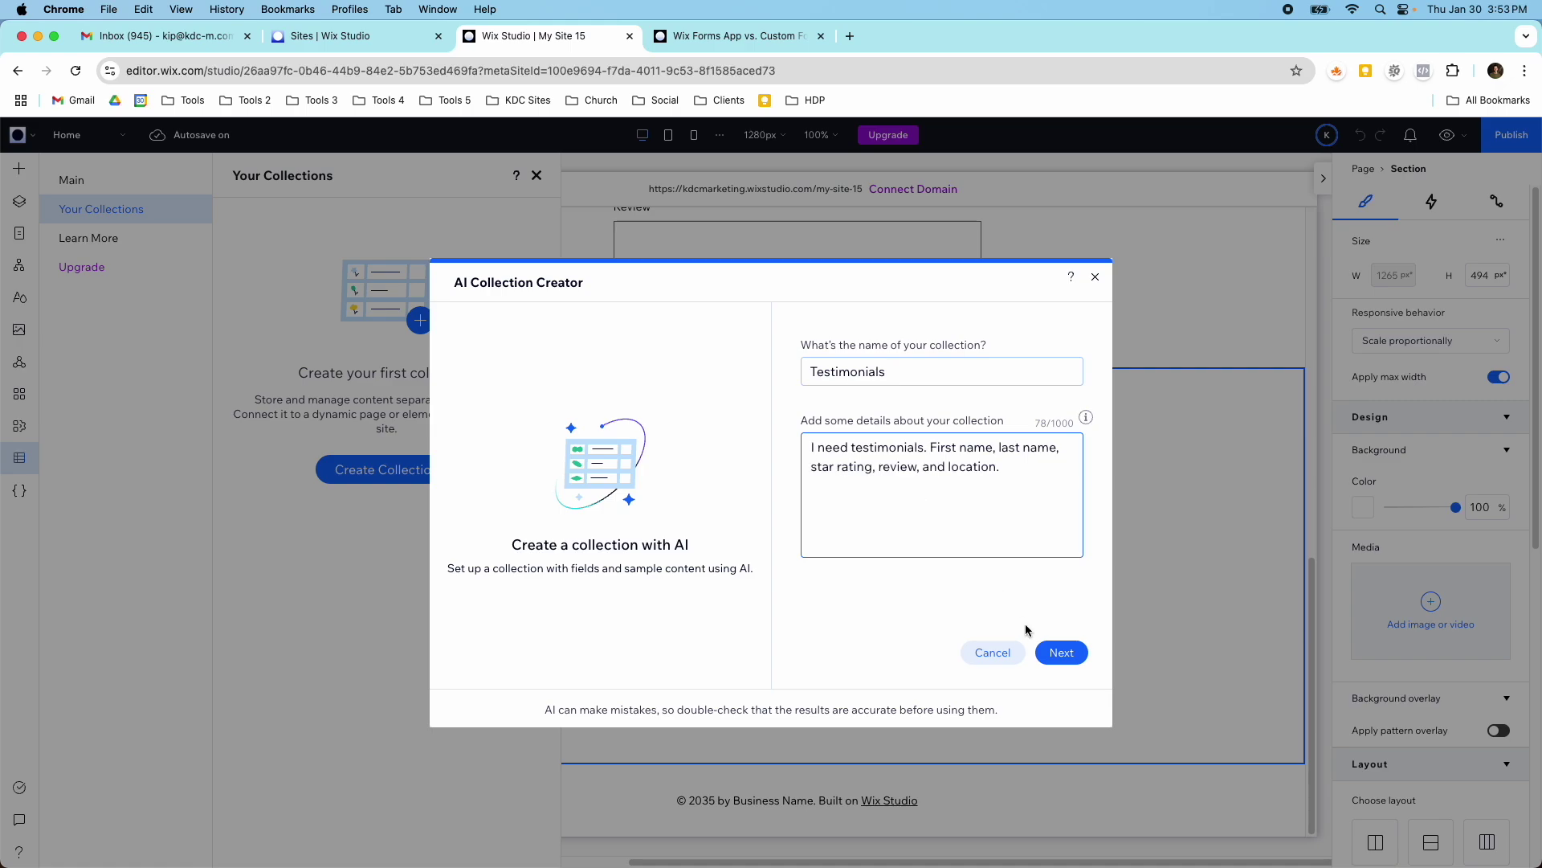
{"action": "left_click", "coordinate": [1064, 649]}
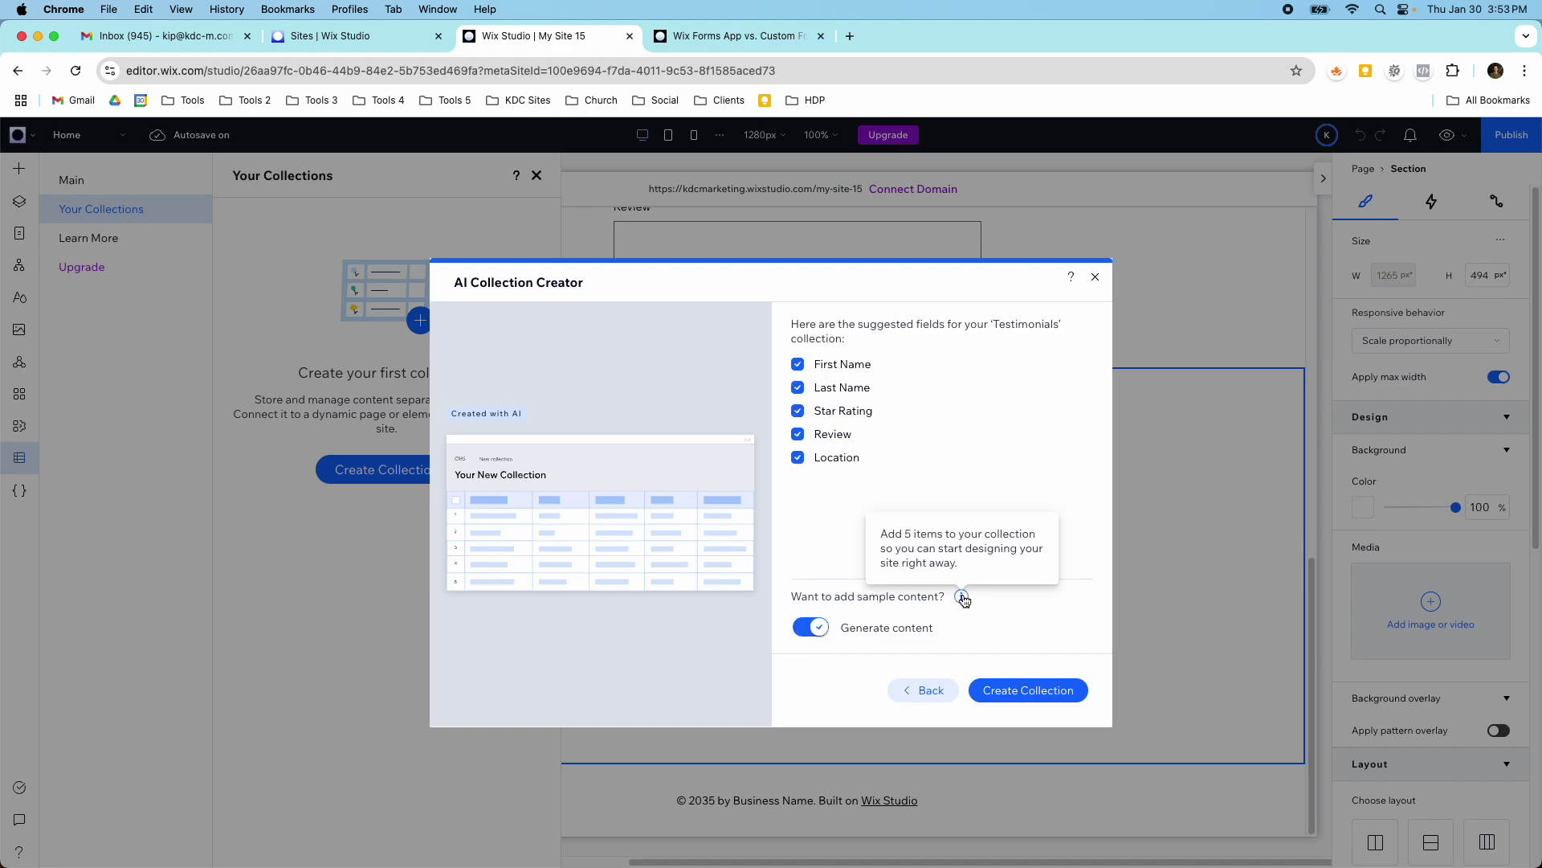
{"action": "left_click", "coordinate": [1006, 682]}
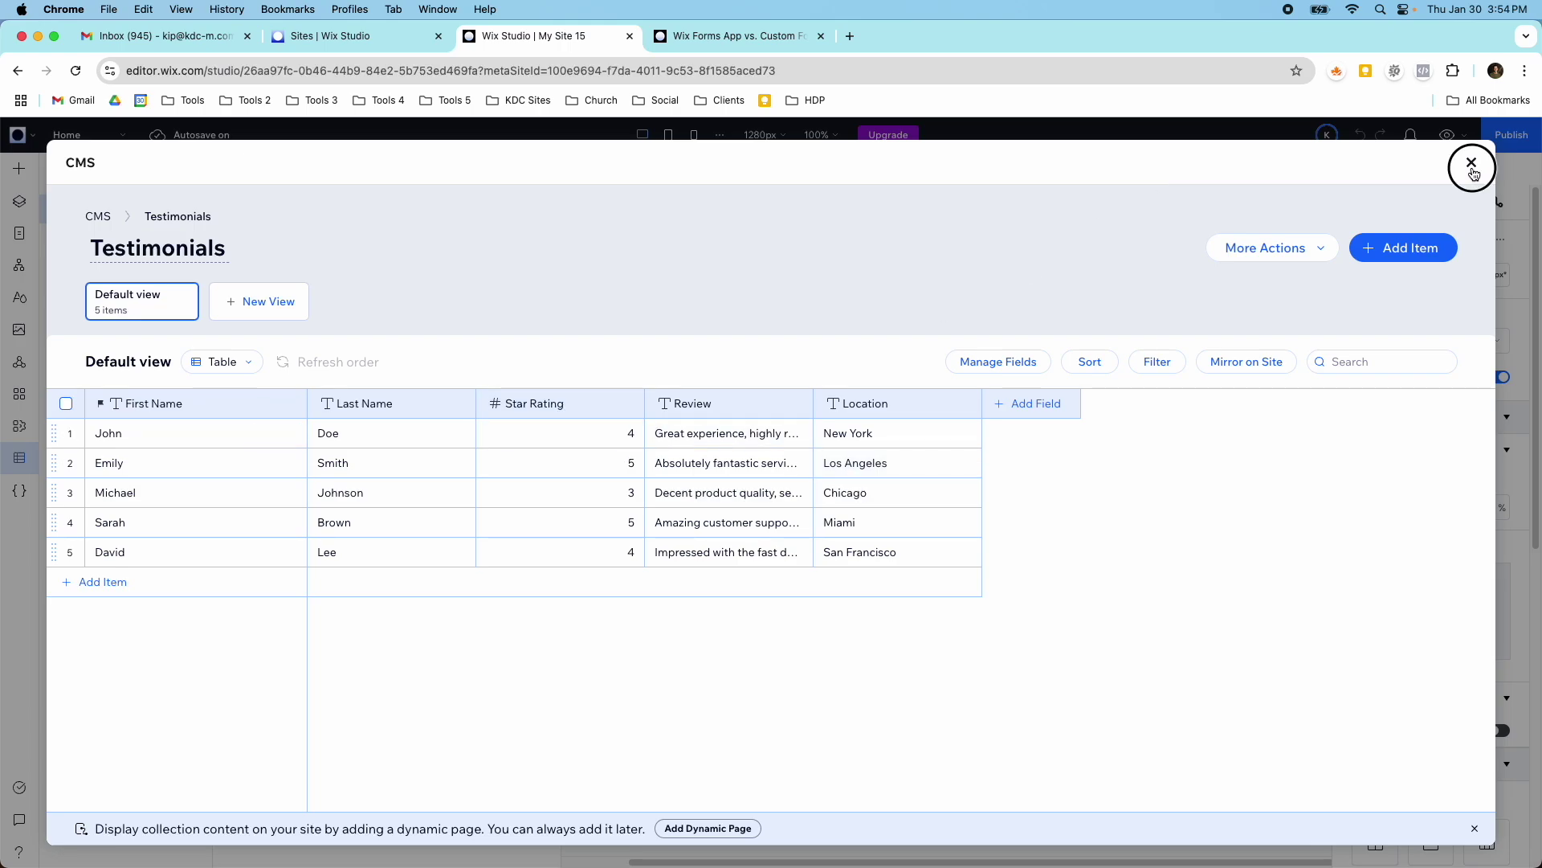
- Turn on item visibility control for the Testimonials collection, set new items to Hidden by default, and save
{"action": "left_click", "coordinate": [1305, 248]}
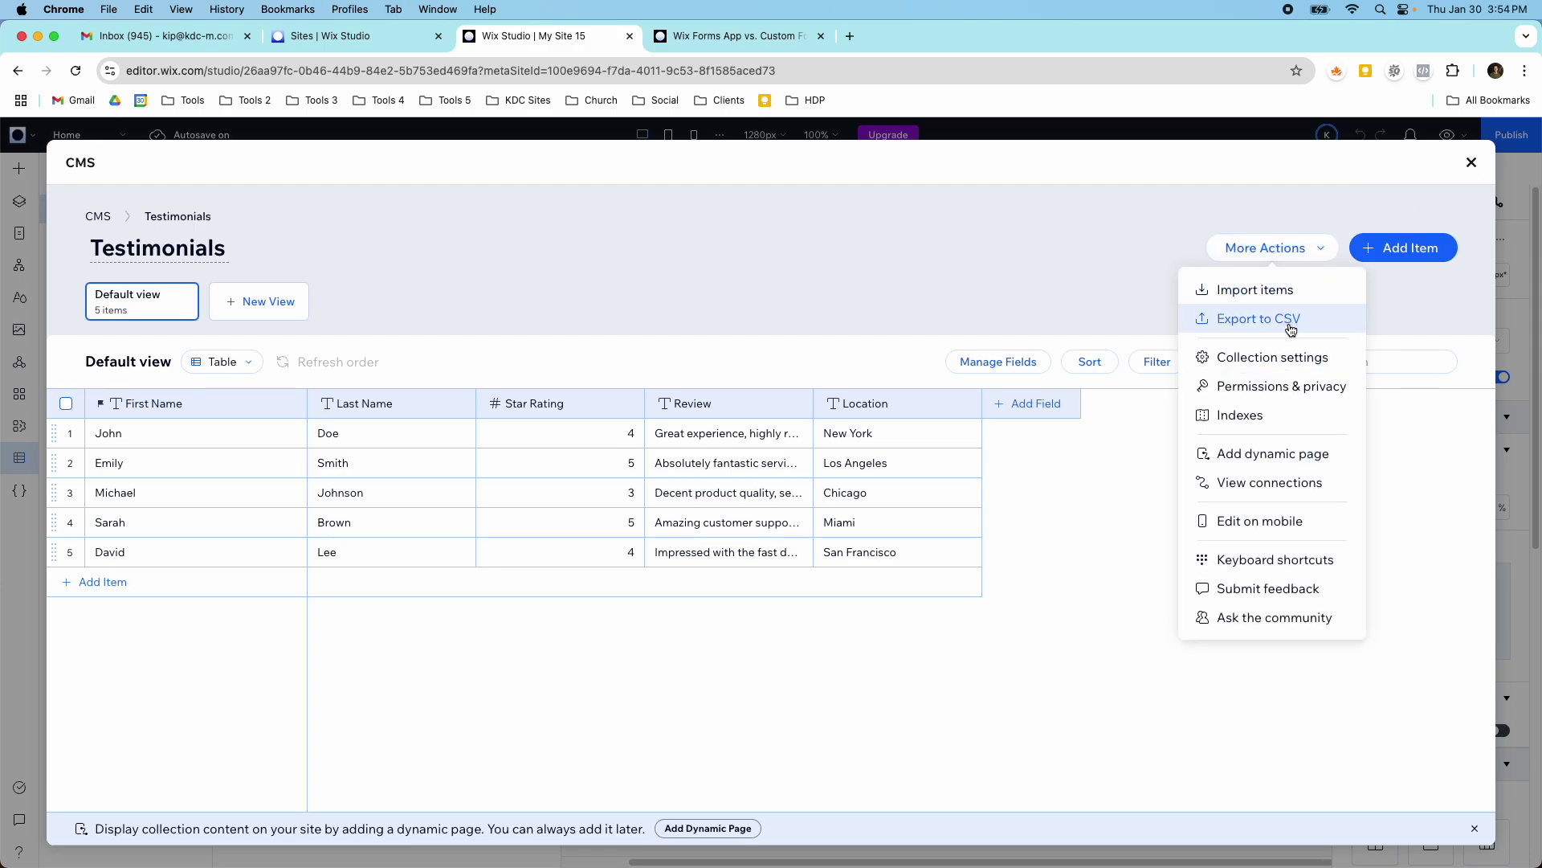
{"action": "left_click", "coordinate": [1300, 355]}
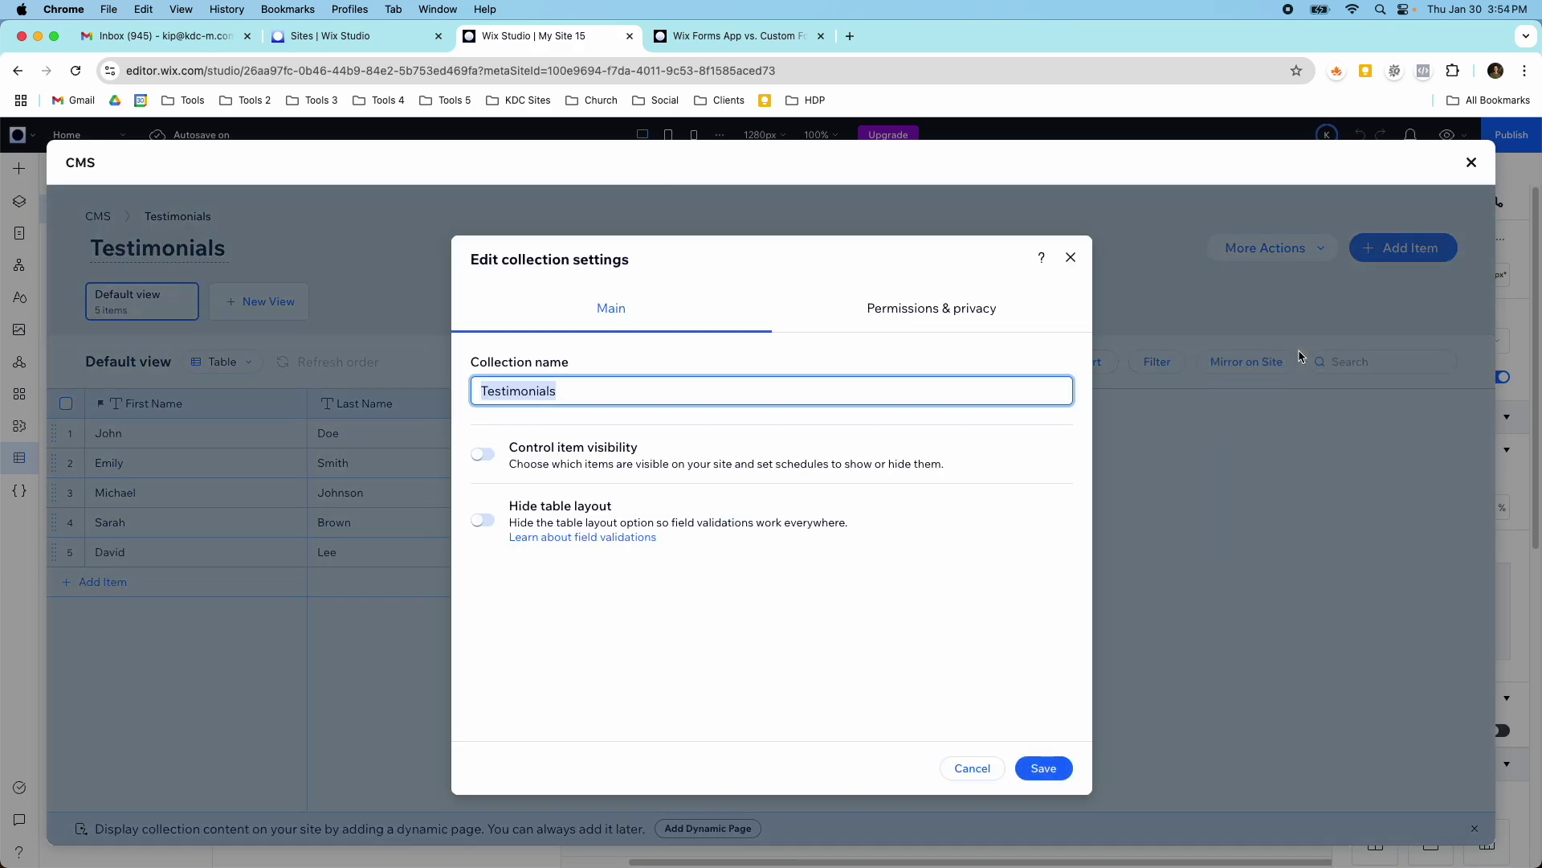
{"action": "left_click", "coordinate": [498, 461]}
{"action": "left_click", "coordinate": [497, 461]}
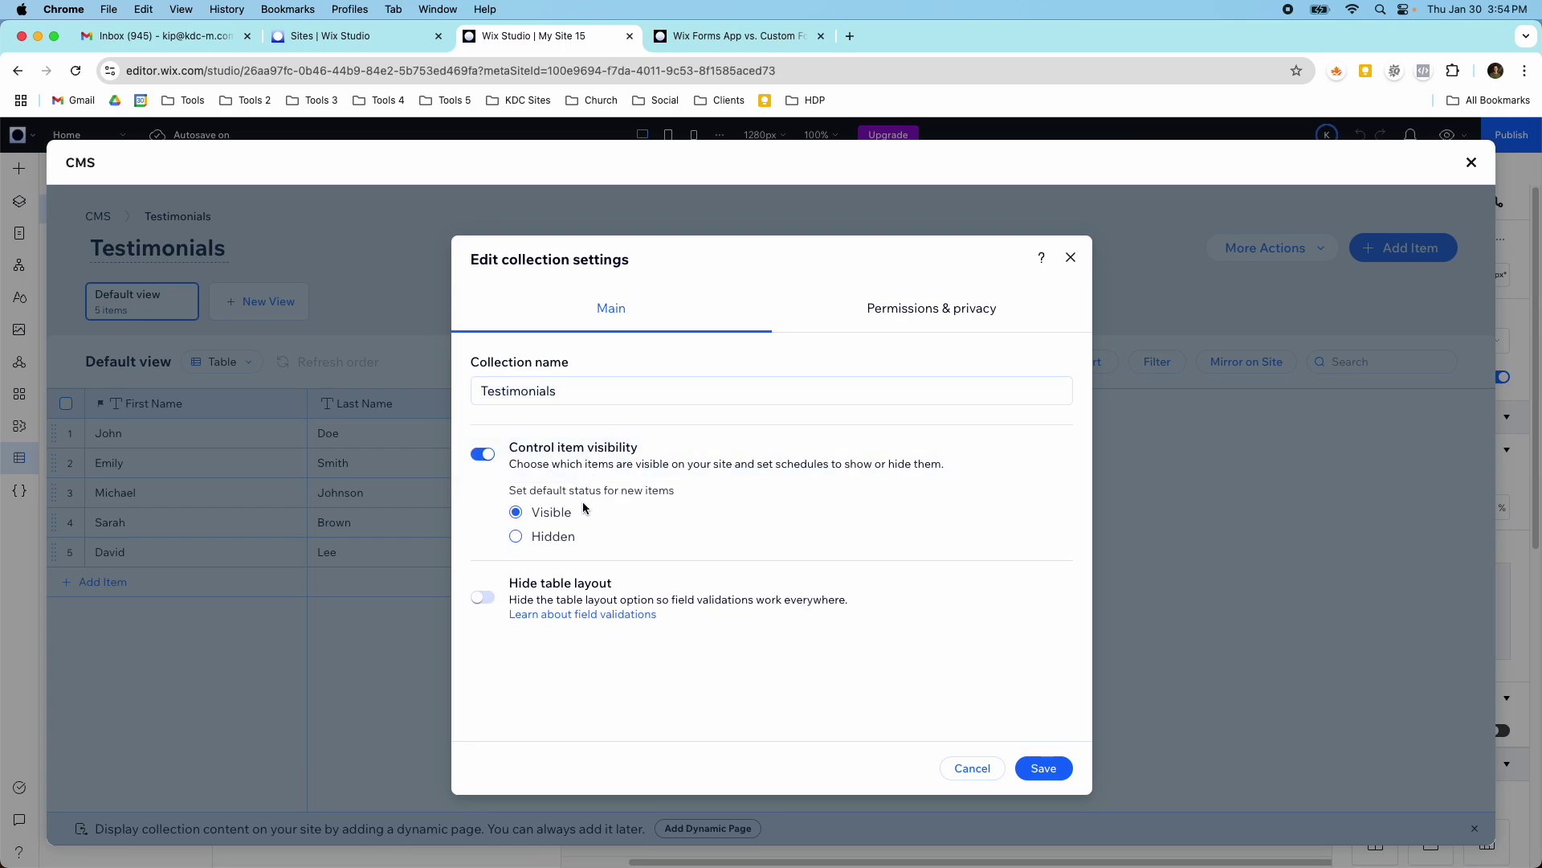
{"action": "left_click", "coordinate": [542, 549]}
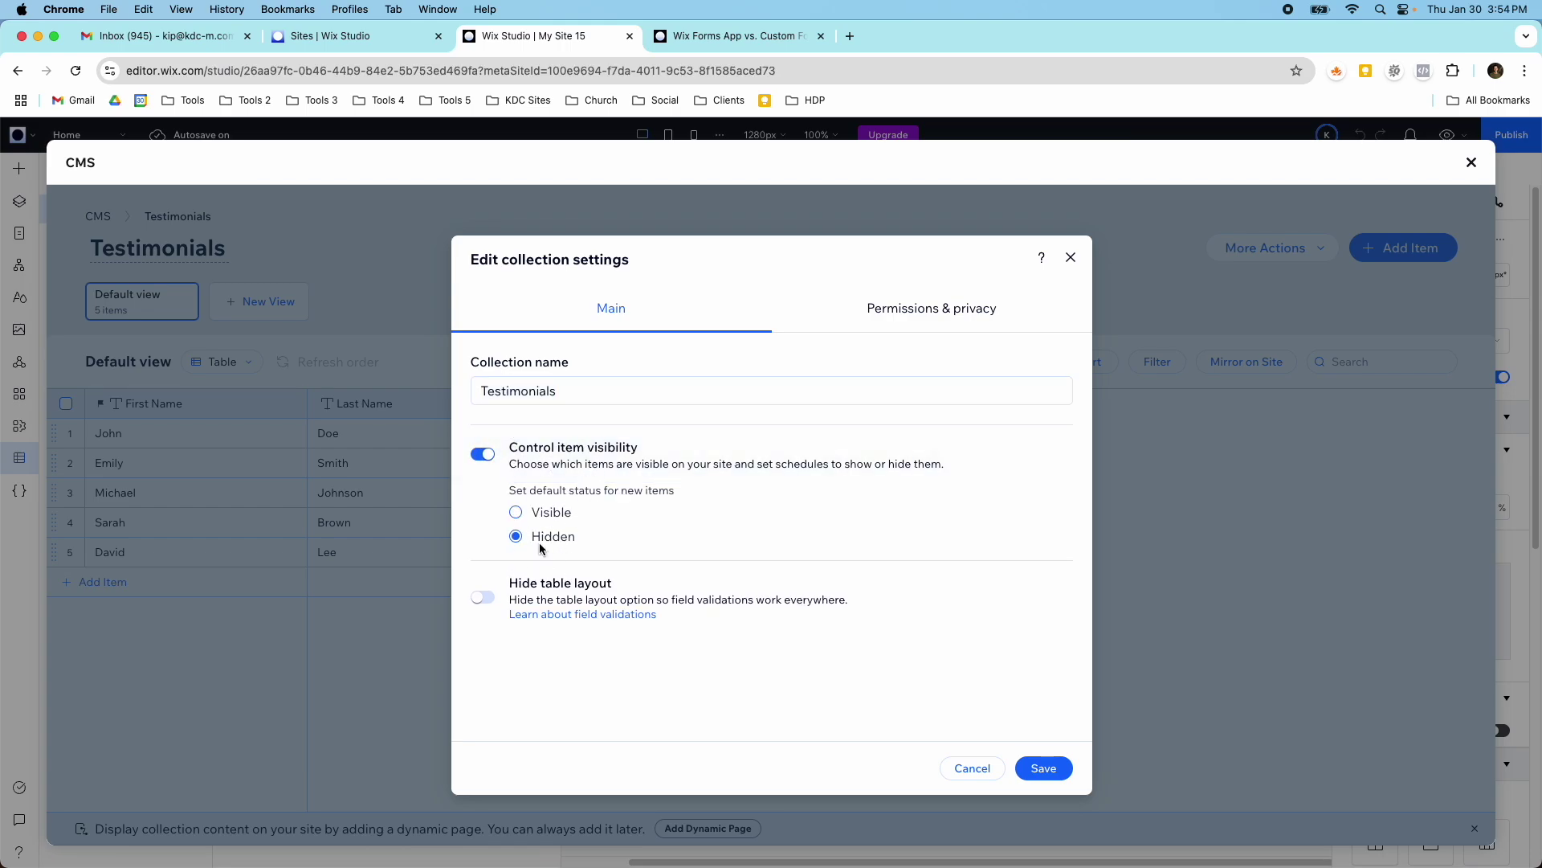
{"action": "left_click", "coordinate": [1028, 761]}
- Set the Testimonials collection's permissions to Collect content, save, and return to the page
{"action": "left_click", "coordinate": [1267, 248]}
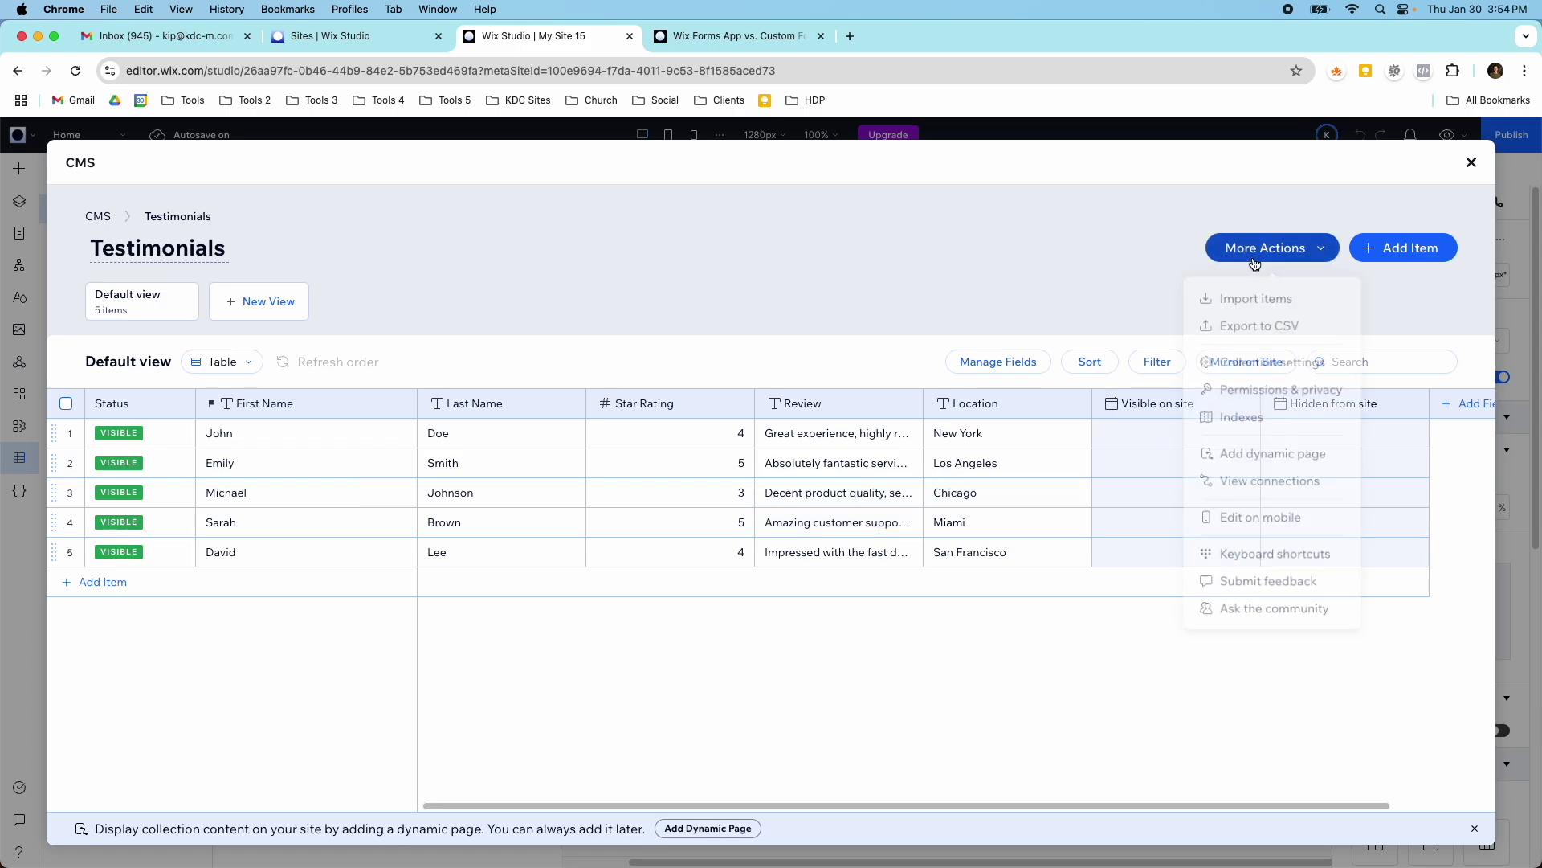
{"action": "left_click", "coordinate": [1256, 384]}
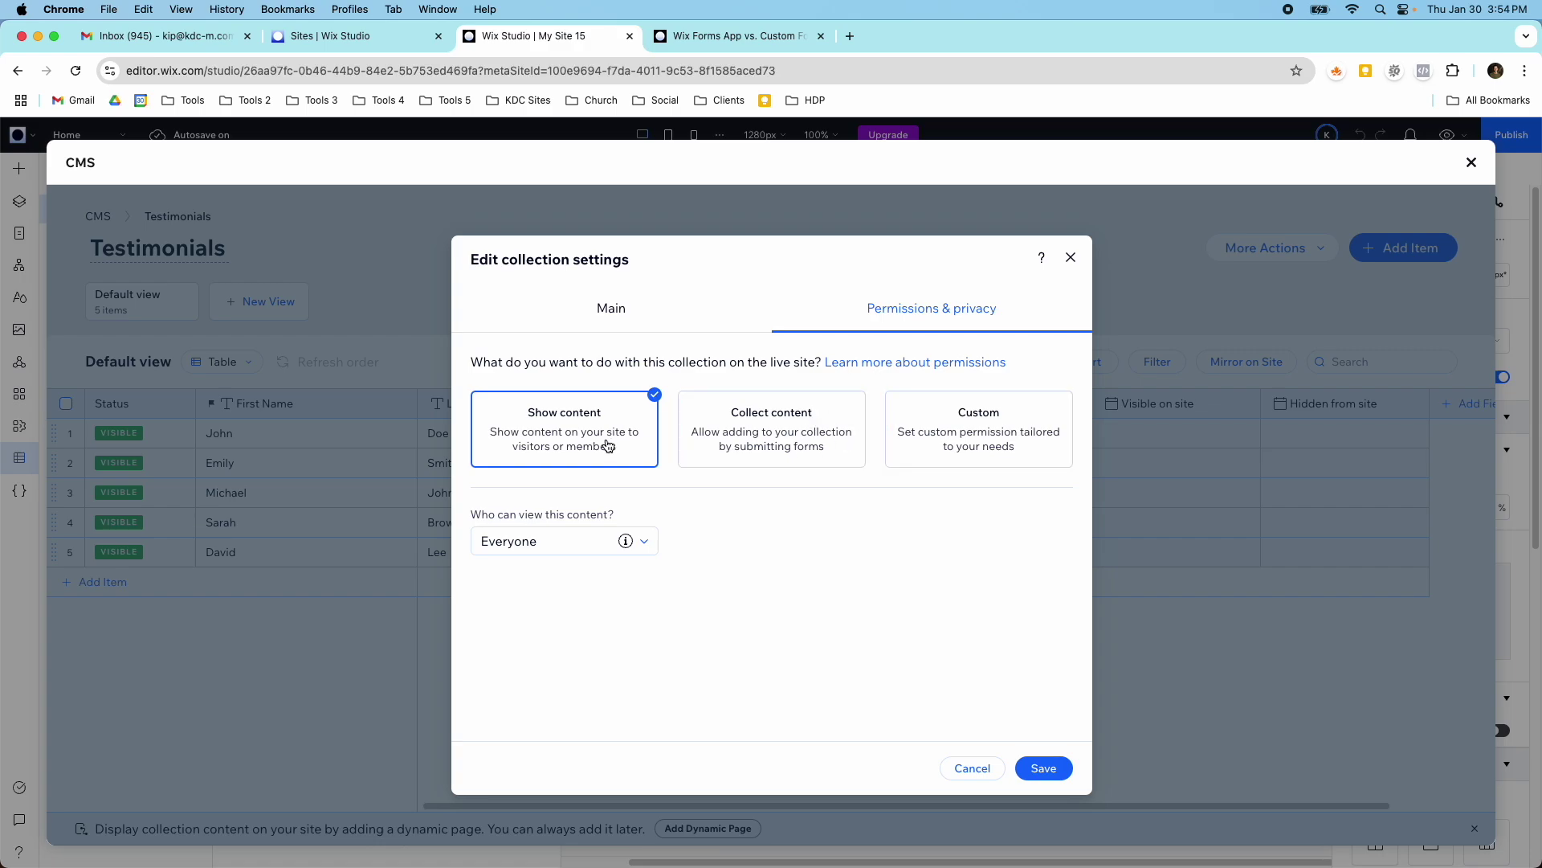
{"action": "left_click", "coordinate": [777, 446]}
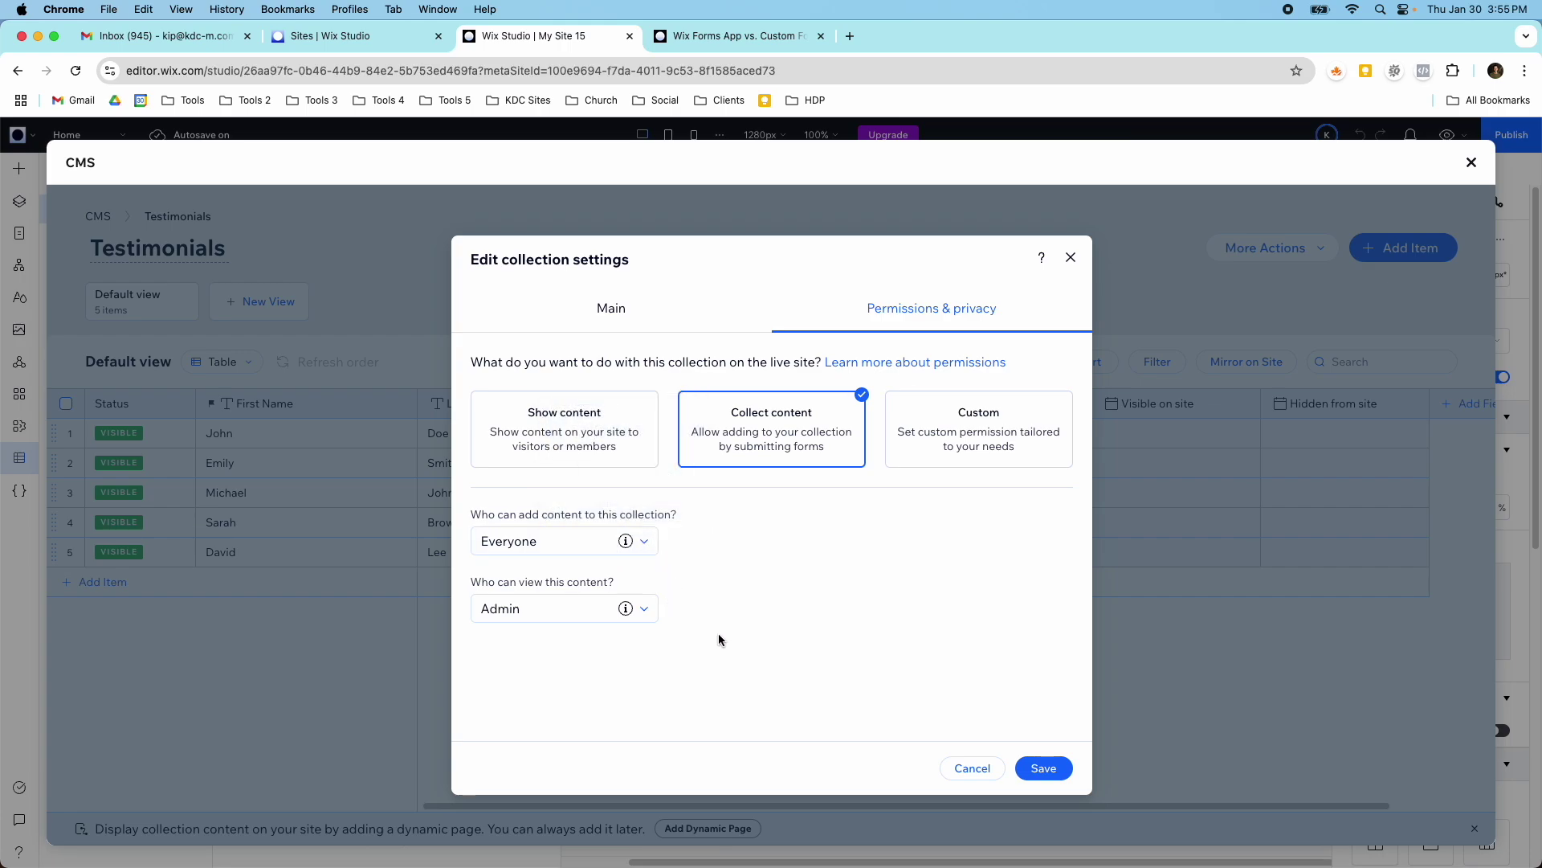
{"action": "left_click", "coordinate": [1040, 768]}
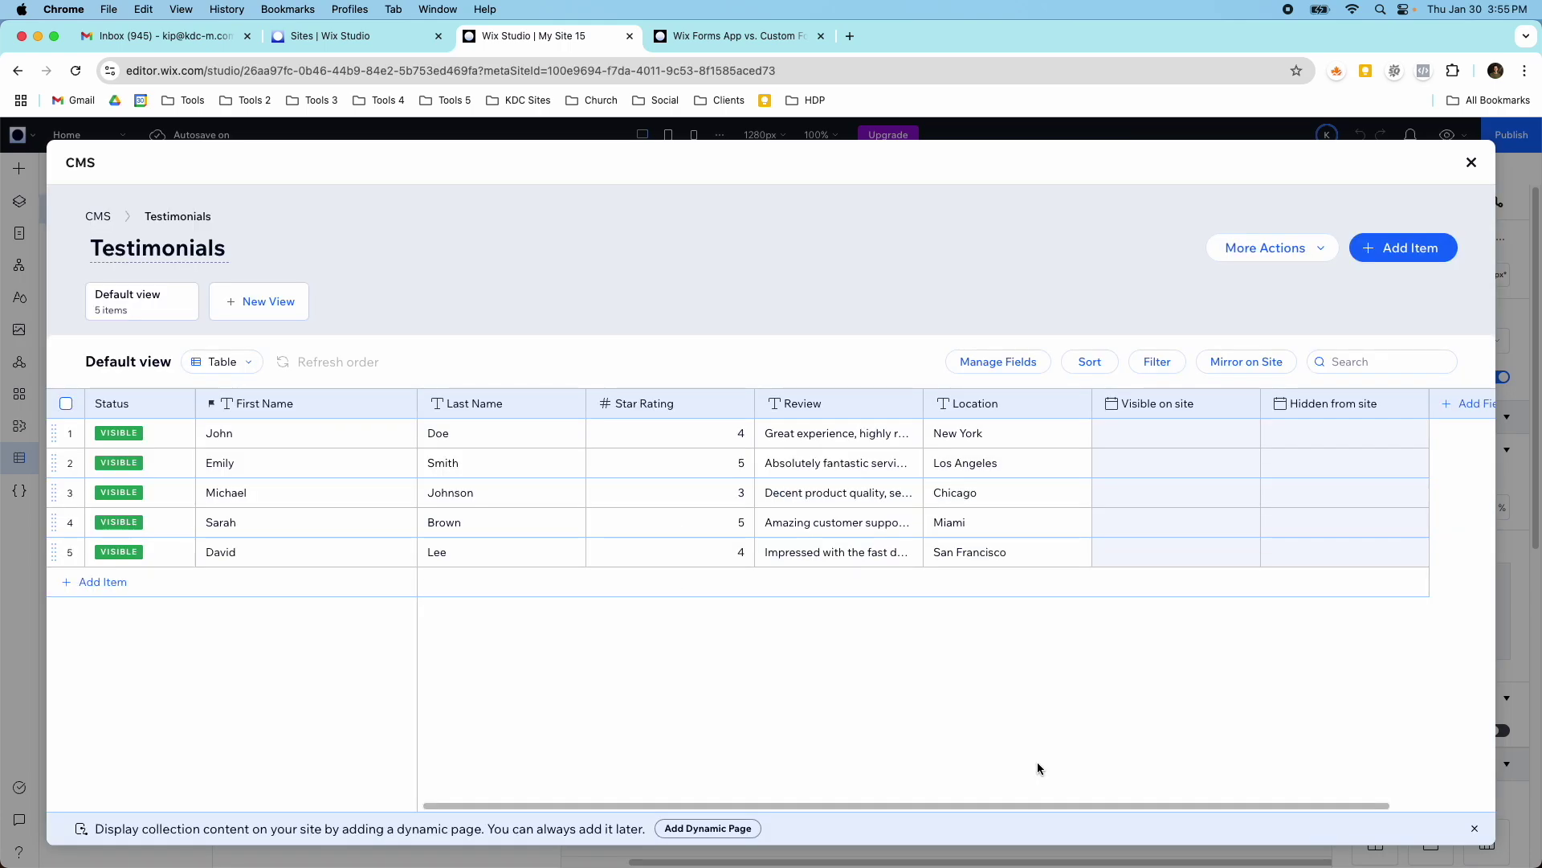
{"action": "left_click", "coordinate": [1472, 162]}
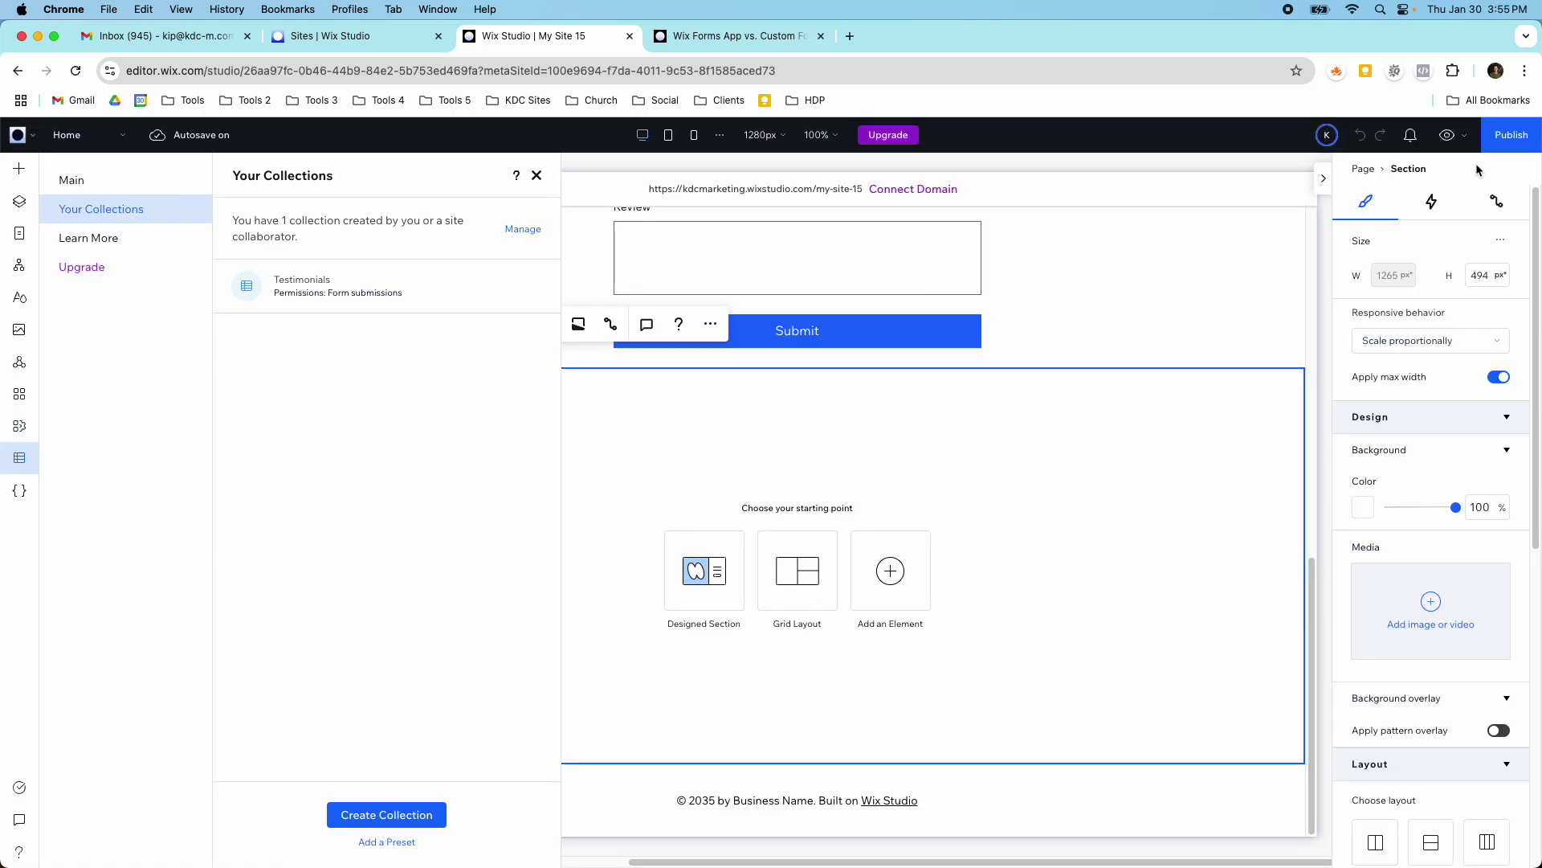
{"action": "left_click", "coordinate": [535, 176]}
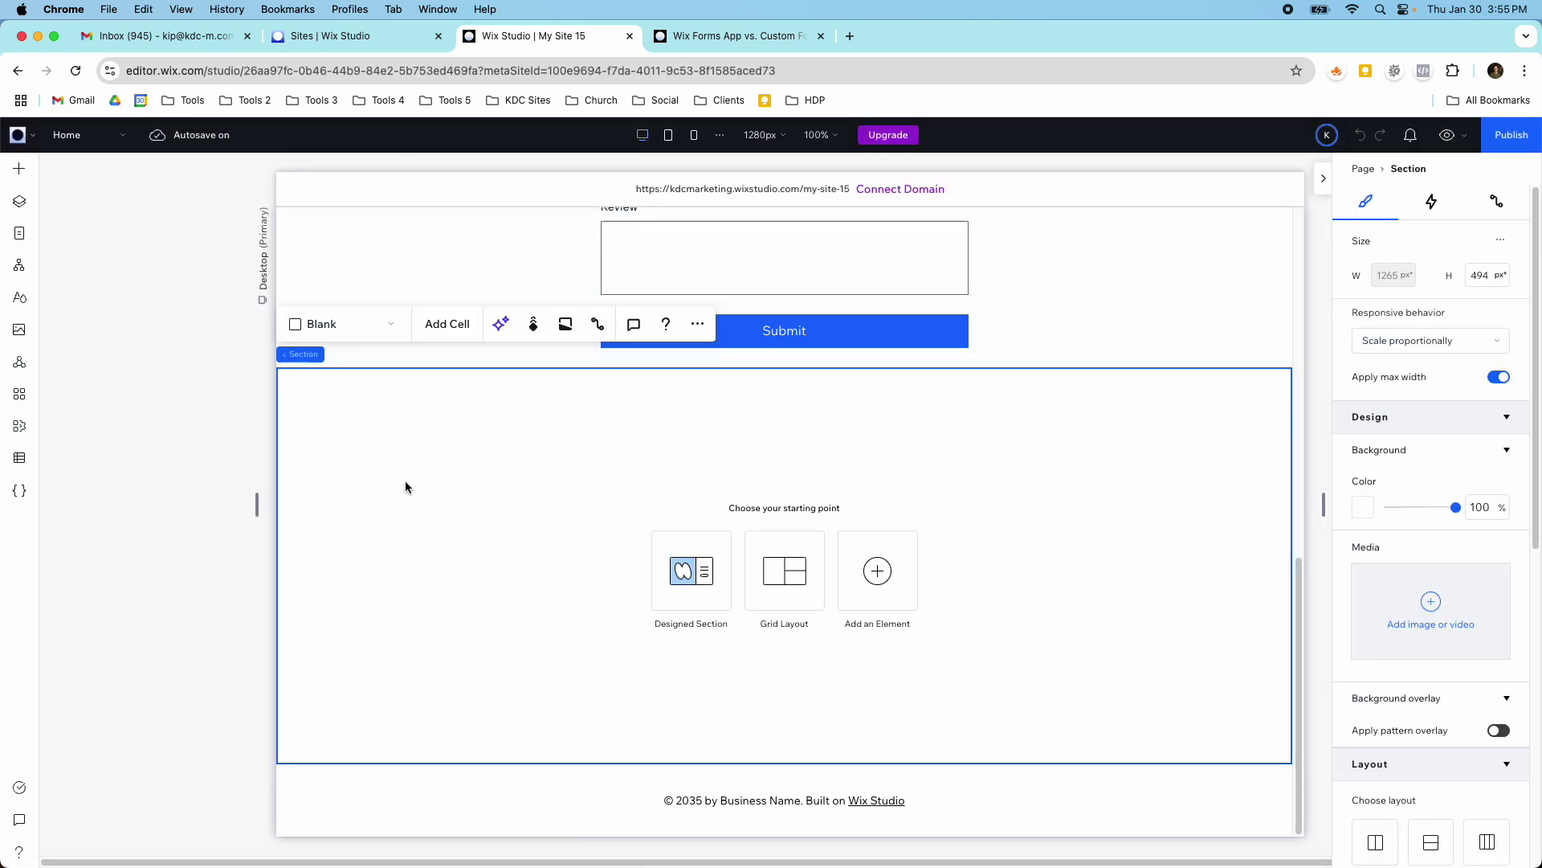
- Add a bordered Email text input element to the empty section below the existing testimonial form
{"action": "scroll", "coordinate": [514, 455], "scroll_direction": "up", "scroll_amount": 9}
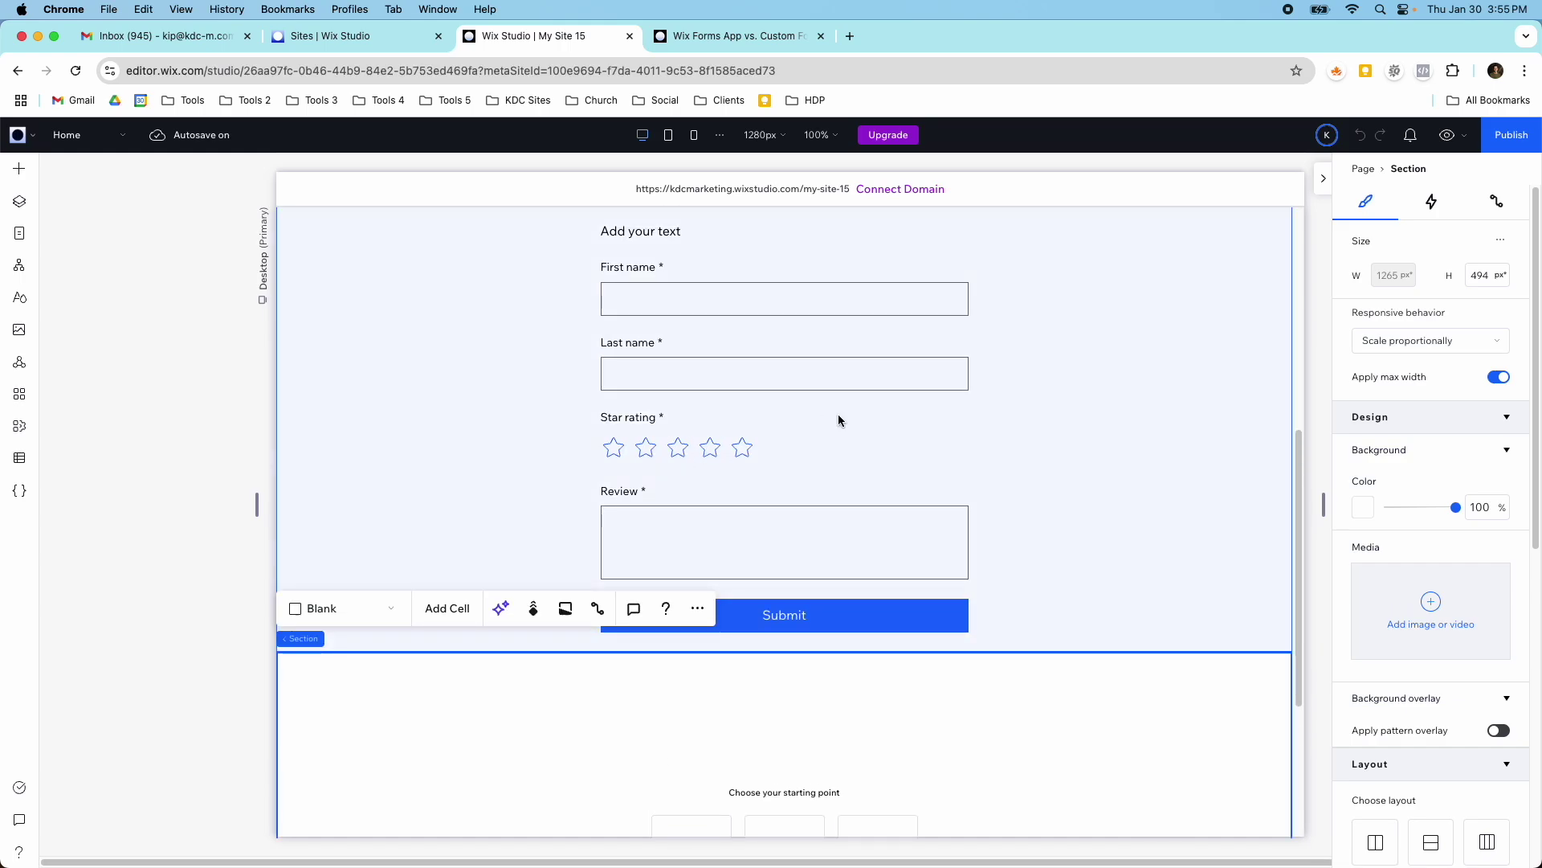
{"action": "scroll", "coordinate": [809, 436], "scroll_direction": "down", "scroll_amount": 10}
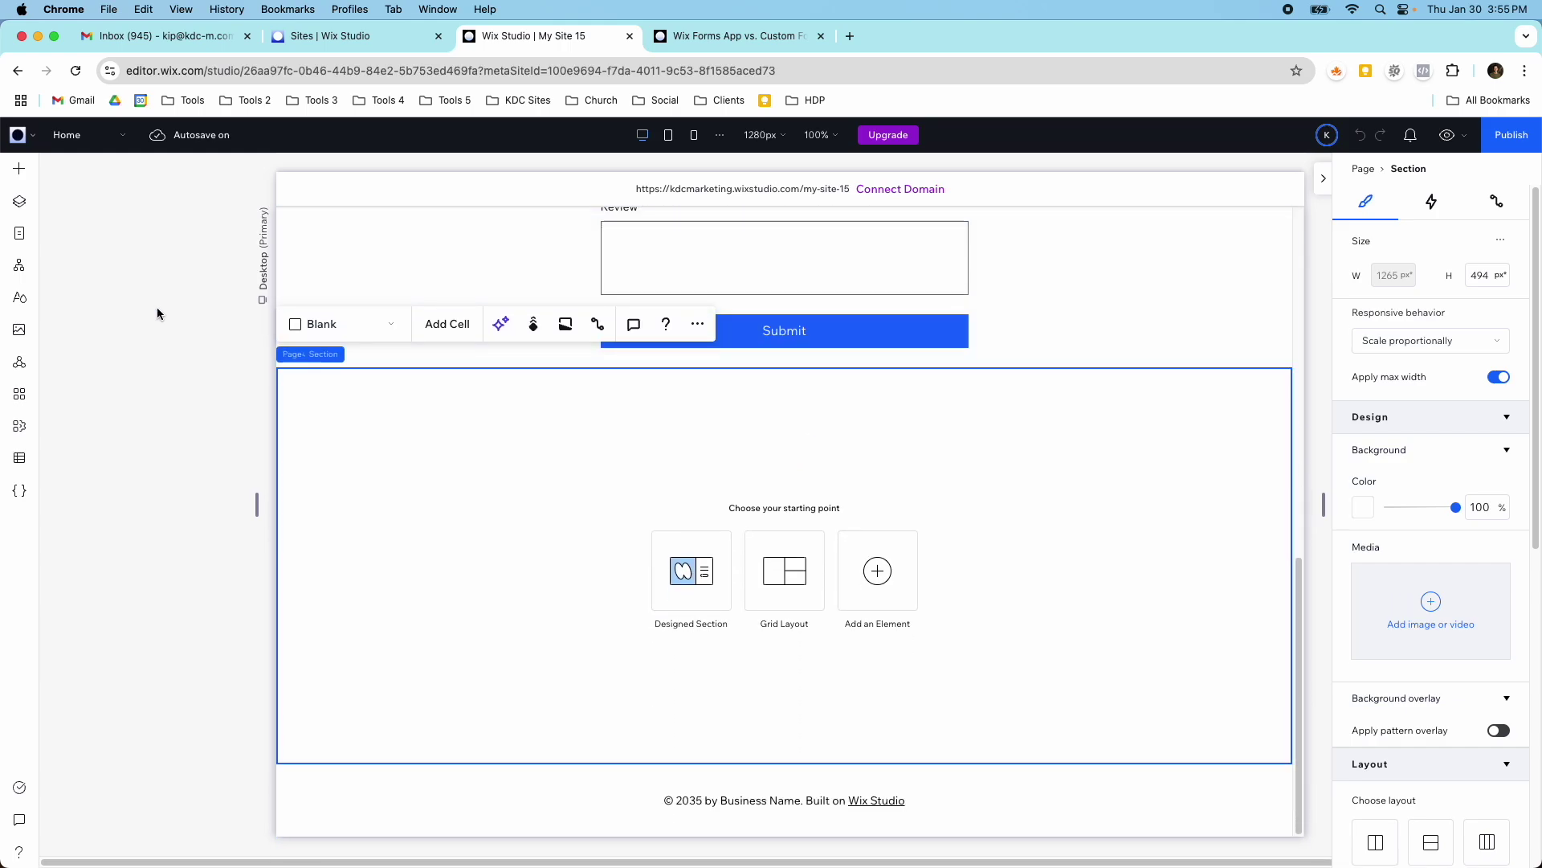
{"action": "left_click", "coordinate": [21, 178]}
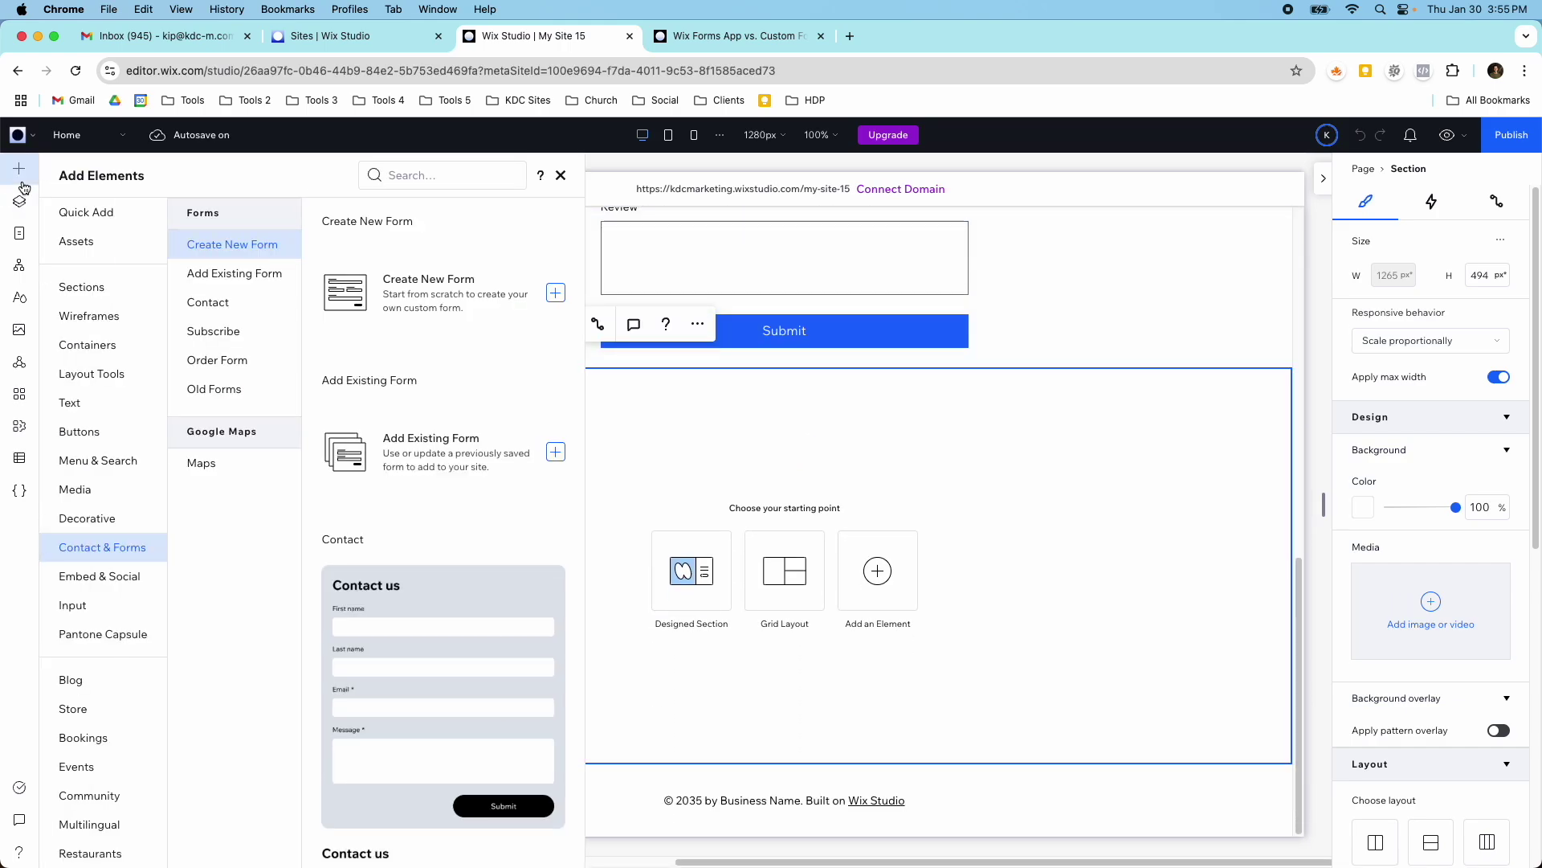
{"action": "left_click", "coordinate": [100, 603]}
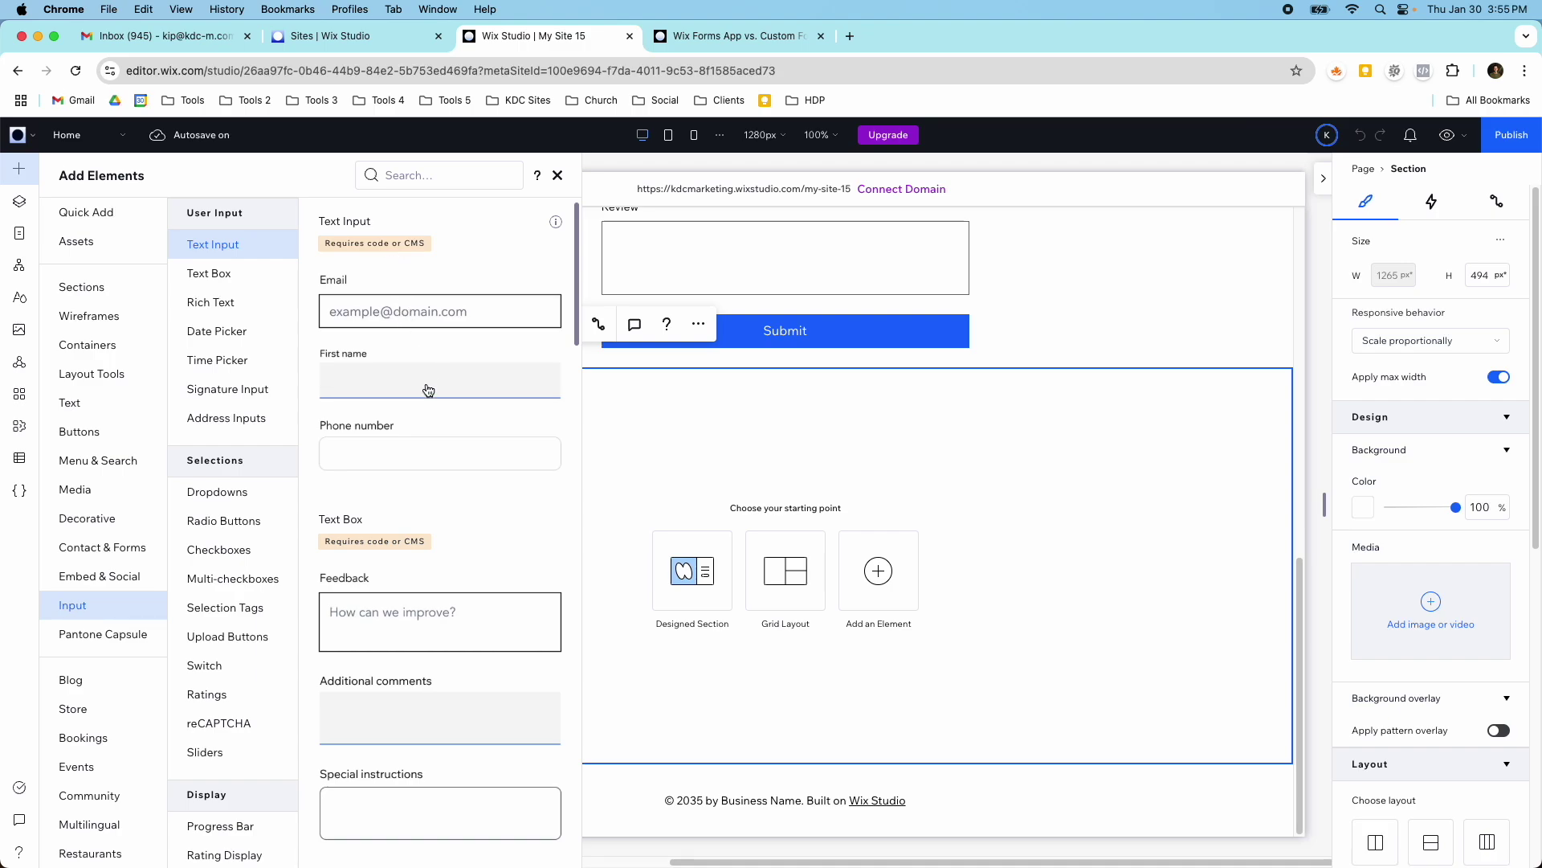
{"action": "left_click_drag", "start_coordinate": [422, 327], "coordinate": [731, 489]}
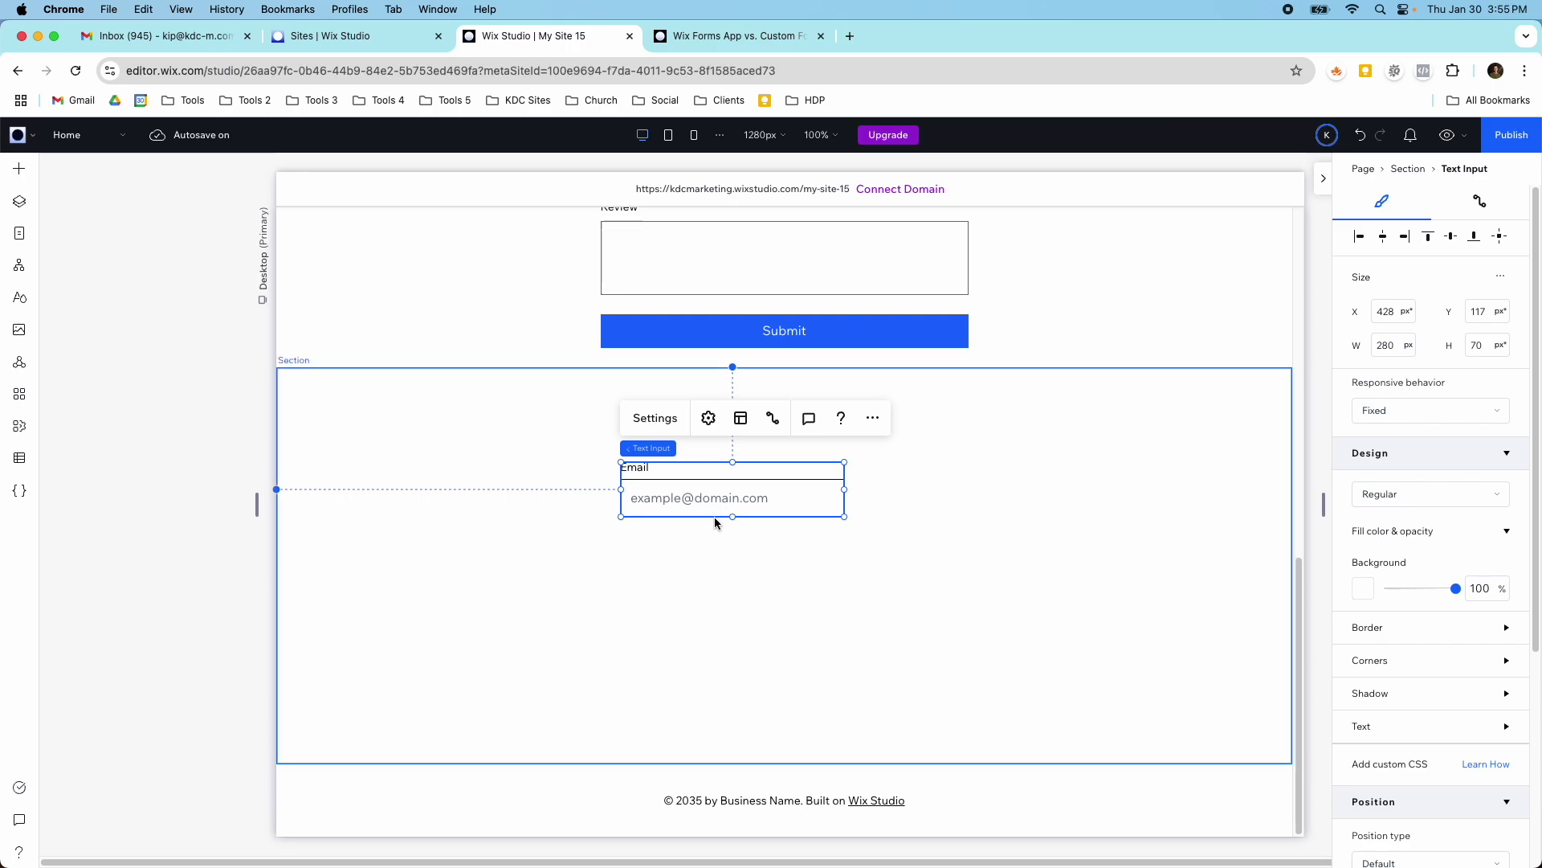
- Set the new text input's type to Text and its field title to "First Name"
{"action": "left_click", "coordinate": [655, 418]}
{"action": "left_click", "coordinate": [922, 446]}
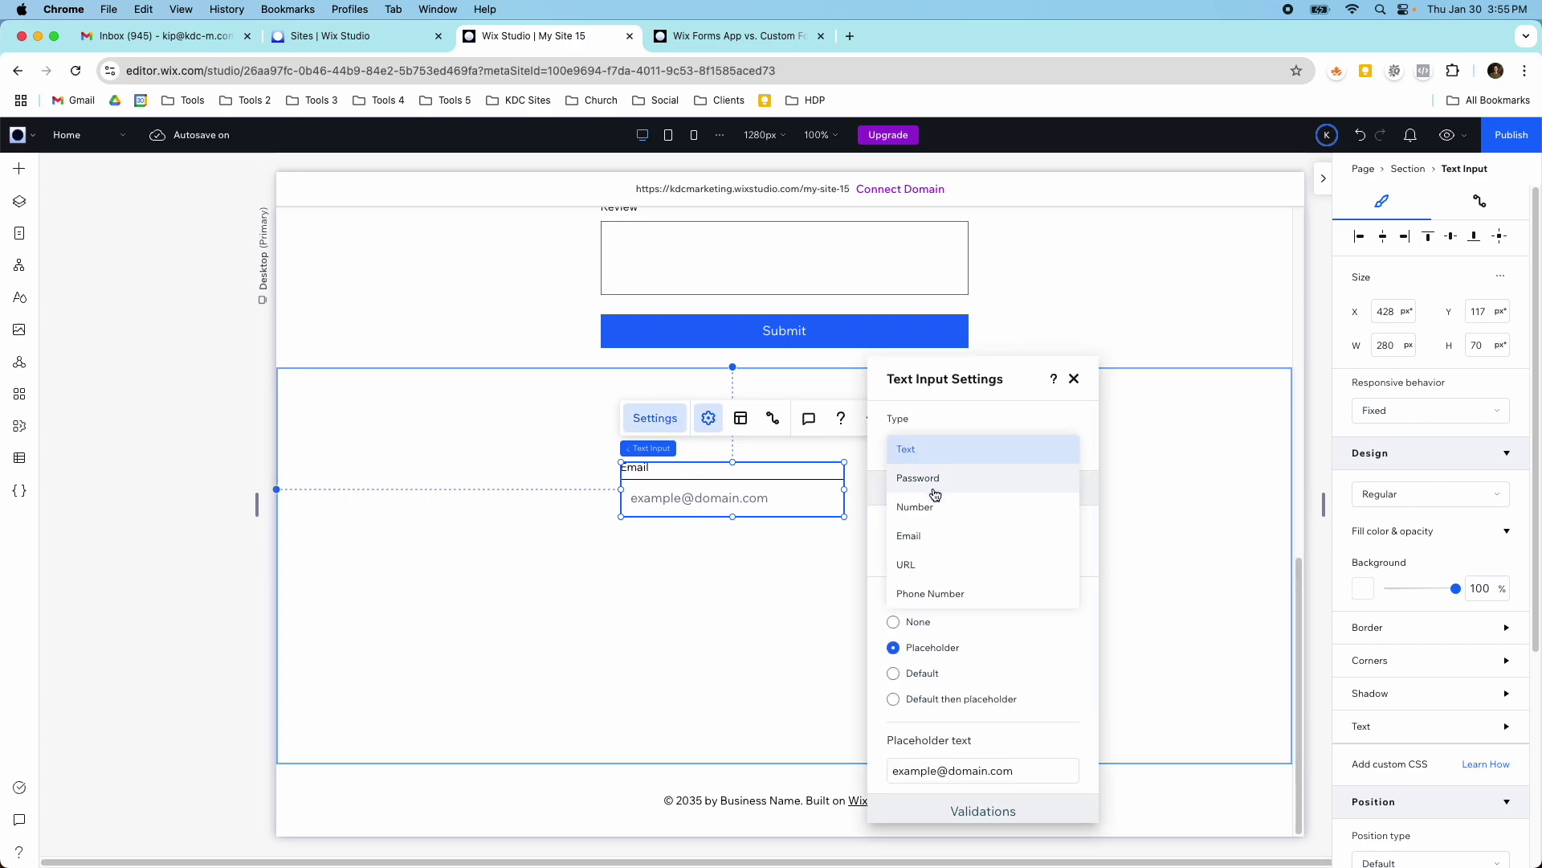
{"action": "left_click", "coordinate": [923, 447]}
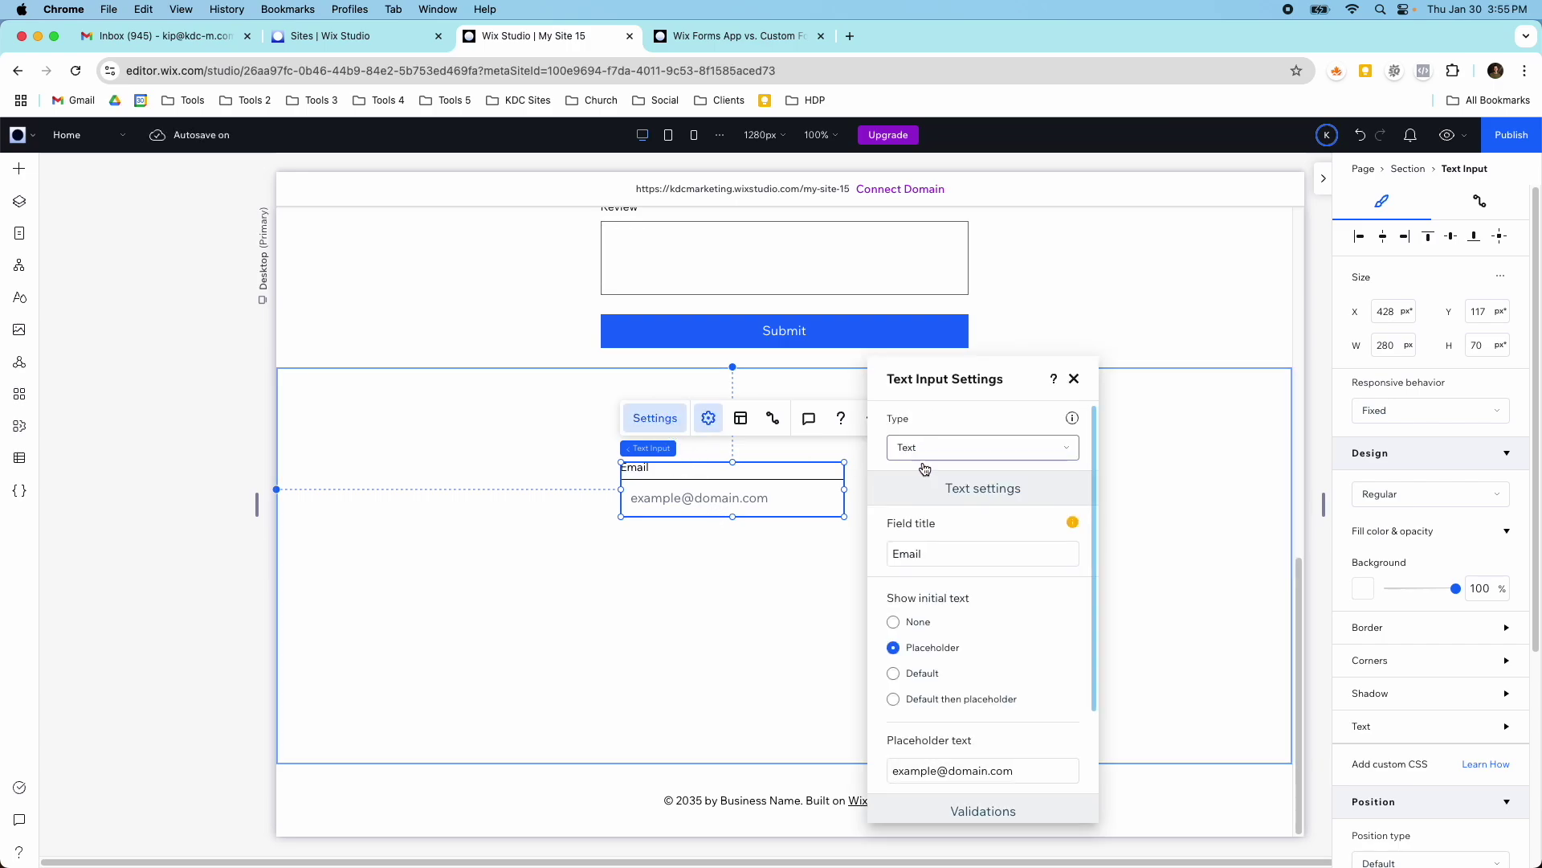
{"action": "left_click", "coordinate": [963, 547]}
{"action": "type", "text": "First"}
{"action": "key", "text": "BackSpace"}
{"action": "key", "text": "BackSpace"}
{"action": "key", "text": "BackSpace"}
{"action": "type", "text": "Name"}
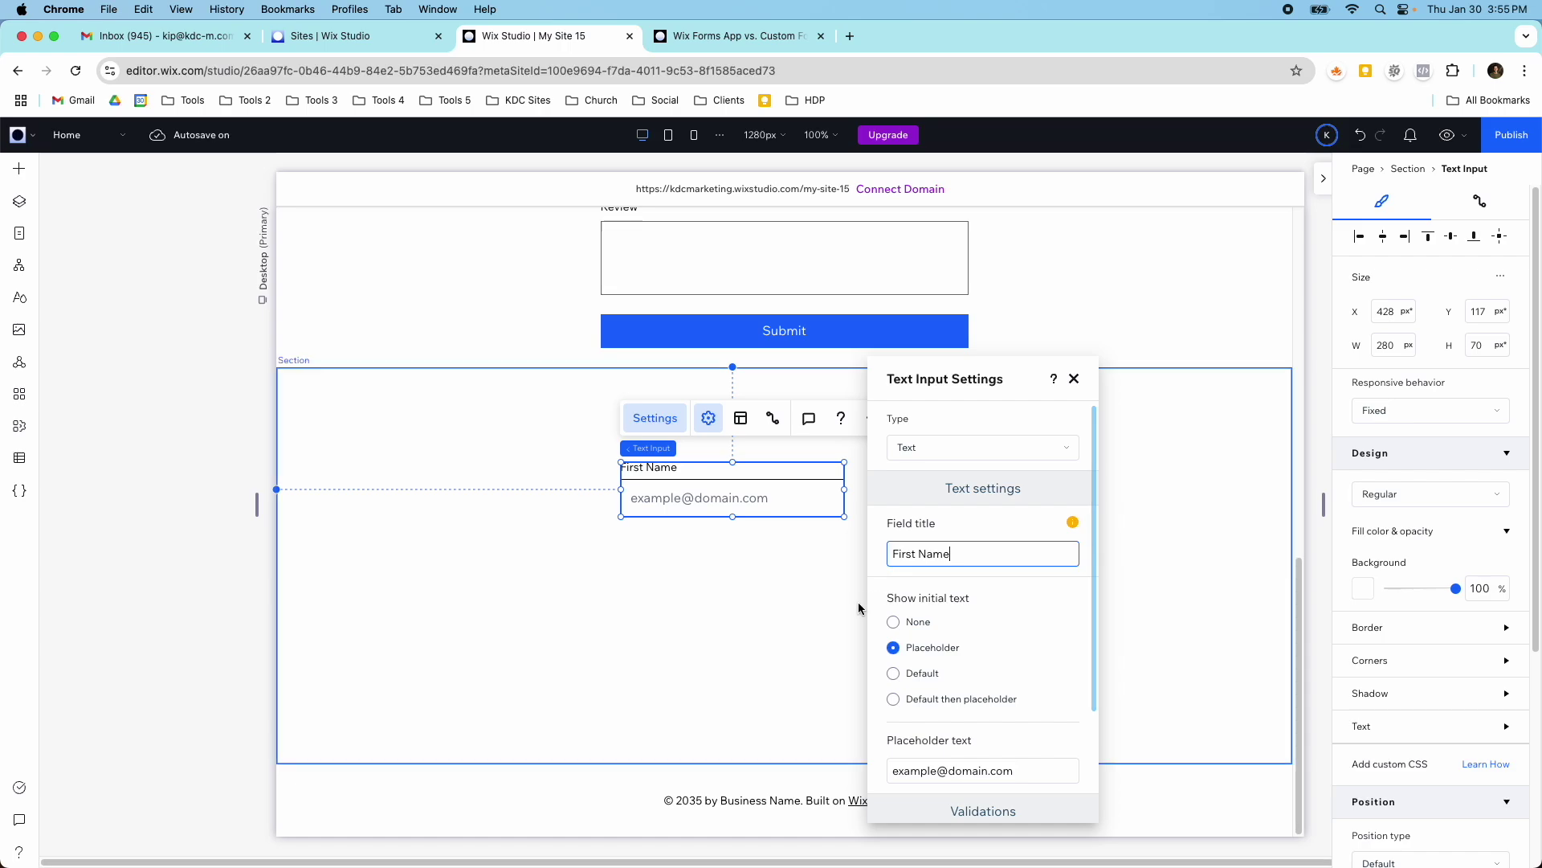
- Set the First Name field's initial text to None and move the field to about X 484, Y 112
{"action": "left_click", "coordinate": [912, 623]}
{"action": "left_click", "coordinate": [796, 629]}
{"action": "left_click", "coordinate": [803, 492]}
{"action": "left_click_drag", "start_coordinate": [807, 496], "coordinate": [852, 493]}
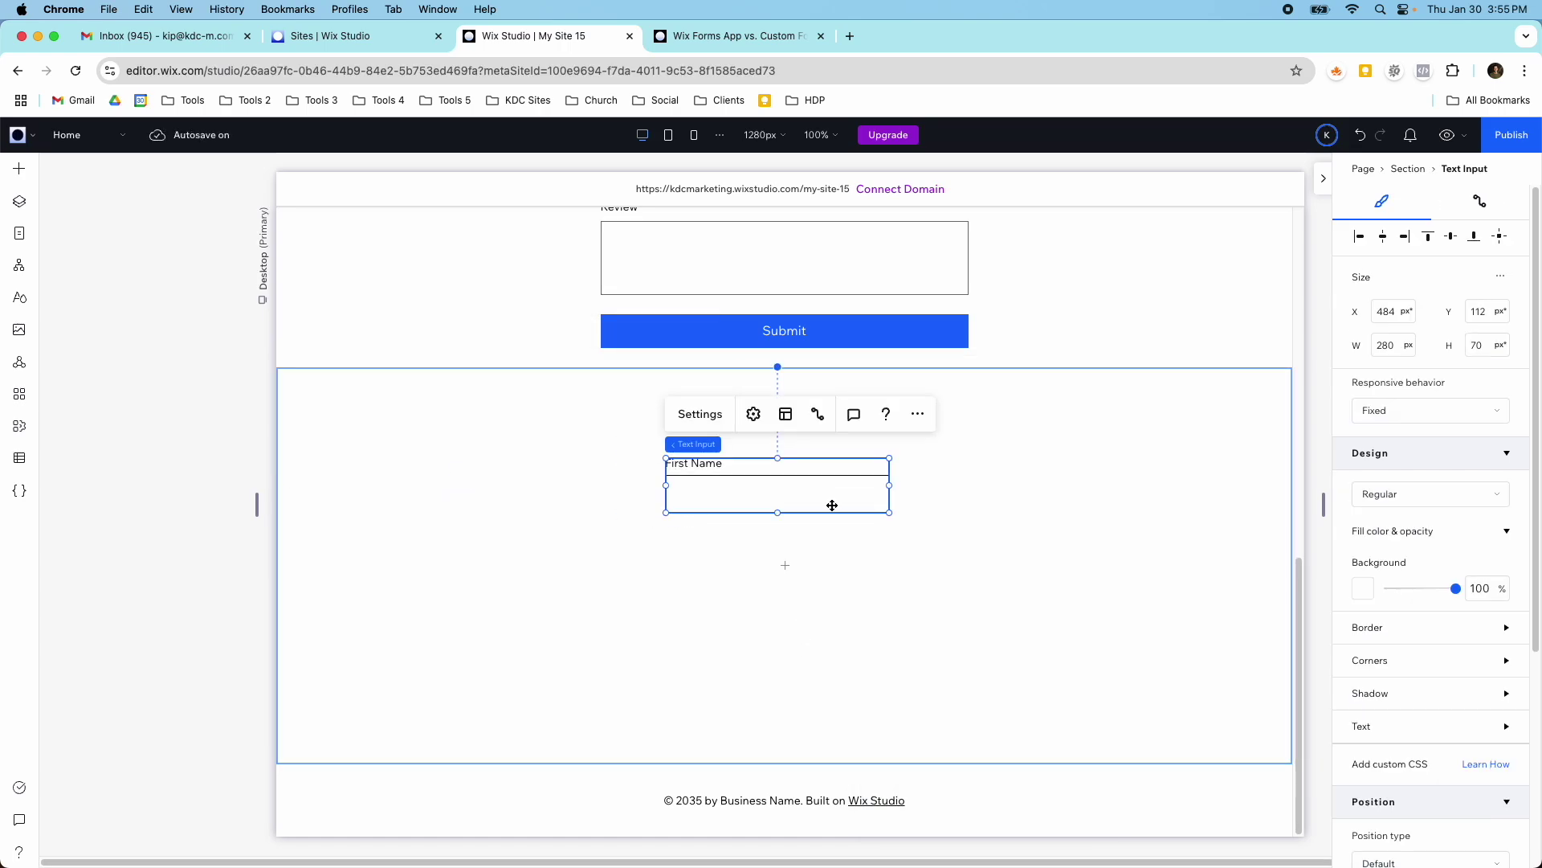
- Create a dataset for the First Name input from the Testimonials collection, named "Testimonials form dataset"
{"action": "left_click", "coordinate": [817, 419]}
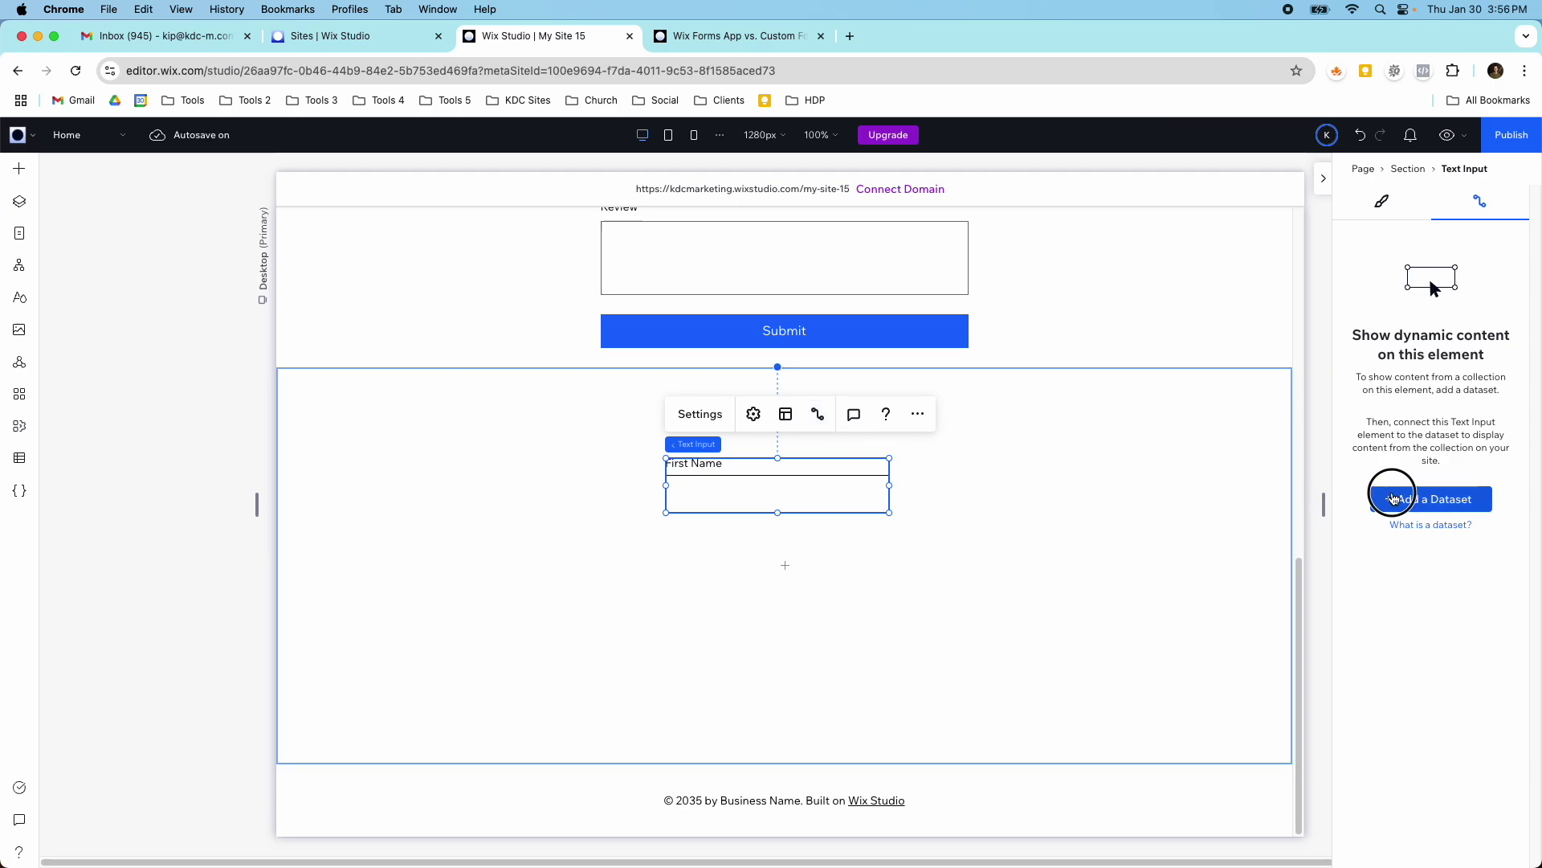
{"action": "left_click", "coordinate": [1395, 499]}
{"action": "left_click", "coordinate": [826, 490]}
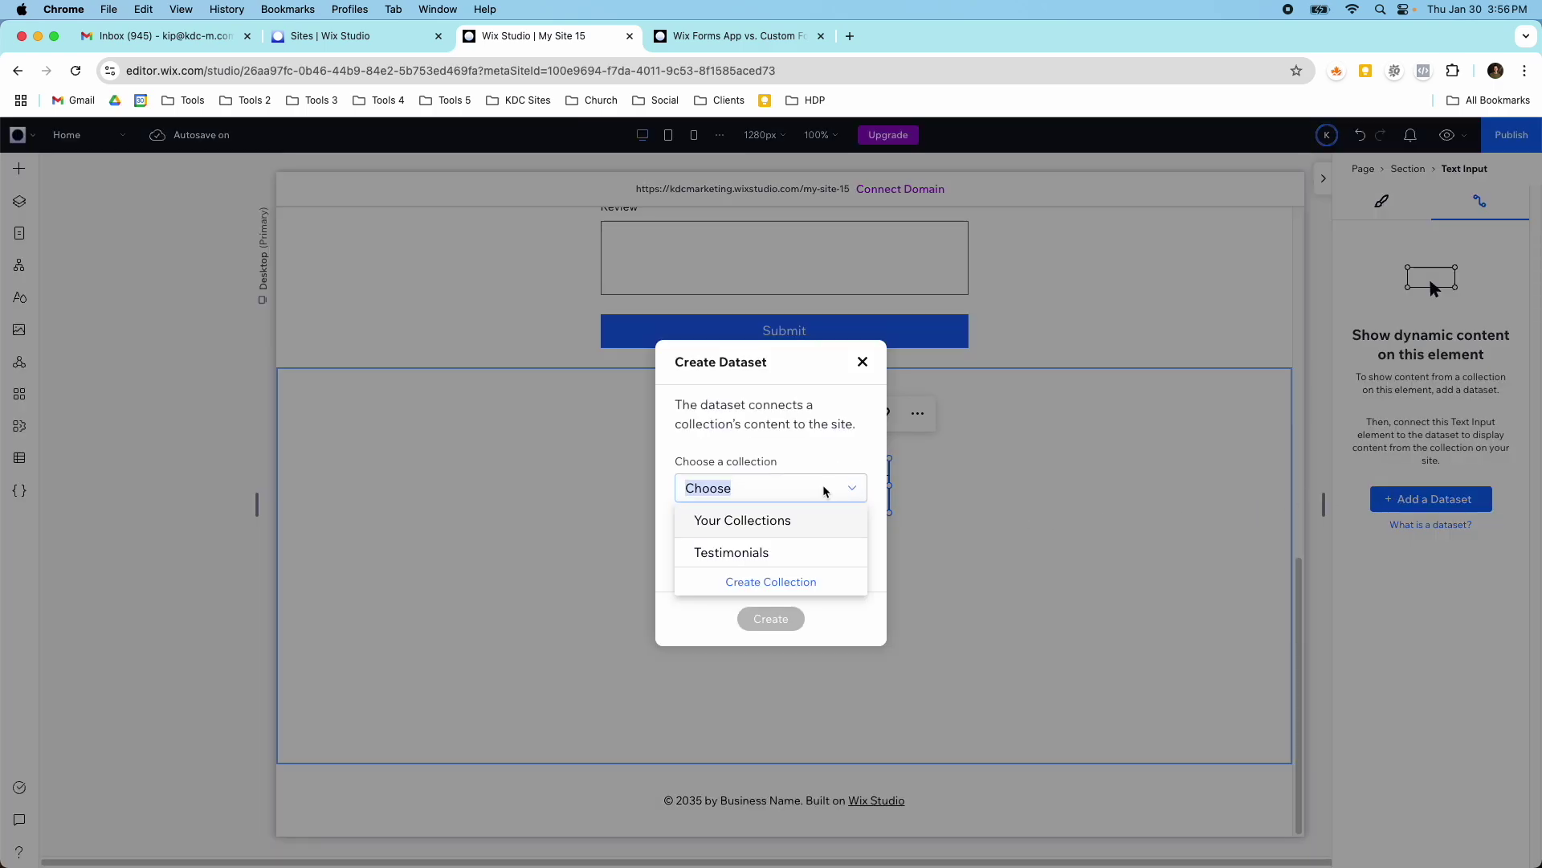
{"action": "left_click", "coordinate": [814, 561]}
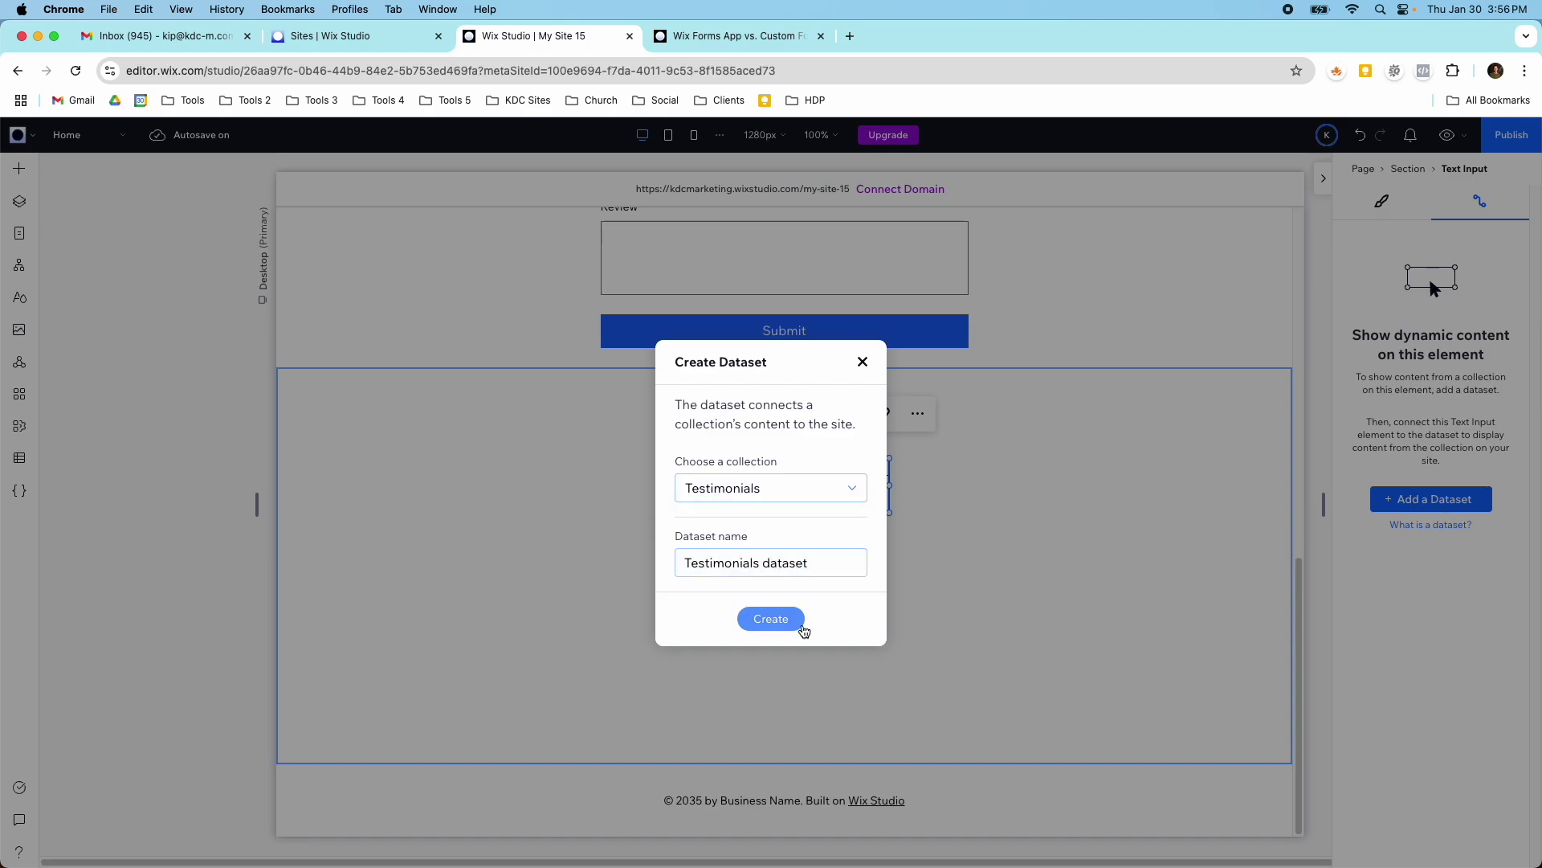
{"action": "left_click", "coordinate": [774, 625]}
{"action": "left_click", "coordinate": [765, 562]}
{"action": "left_click", "coordinate": [765, 562]}
{"action": "type", "text": "form"}
{"action": "left_click", "coordinate": [772, 618]}
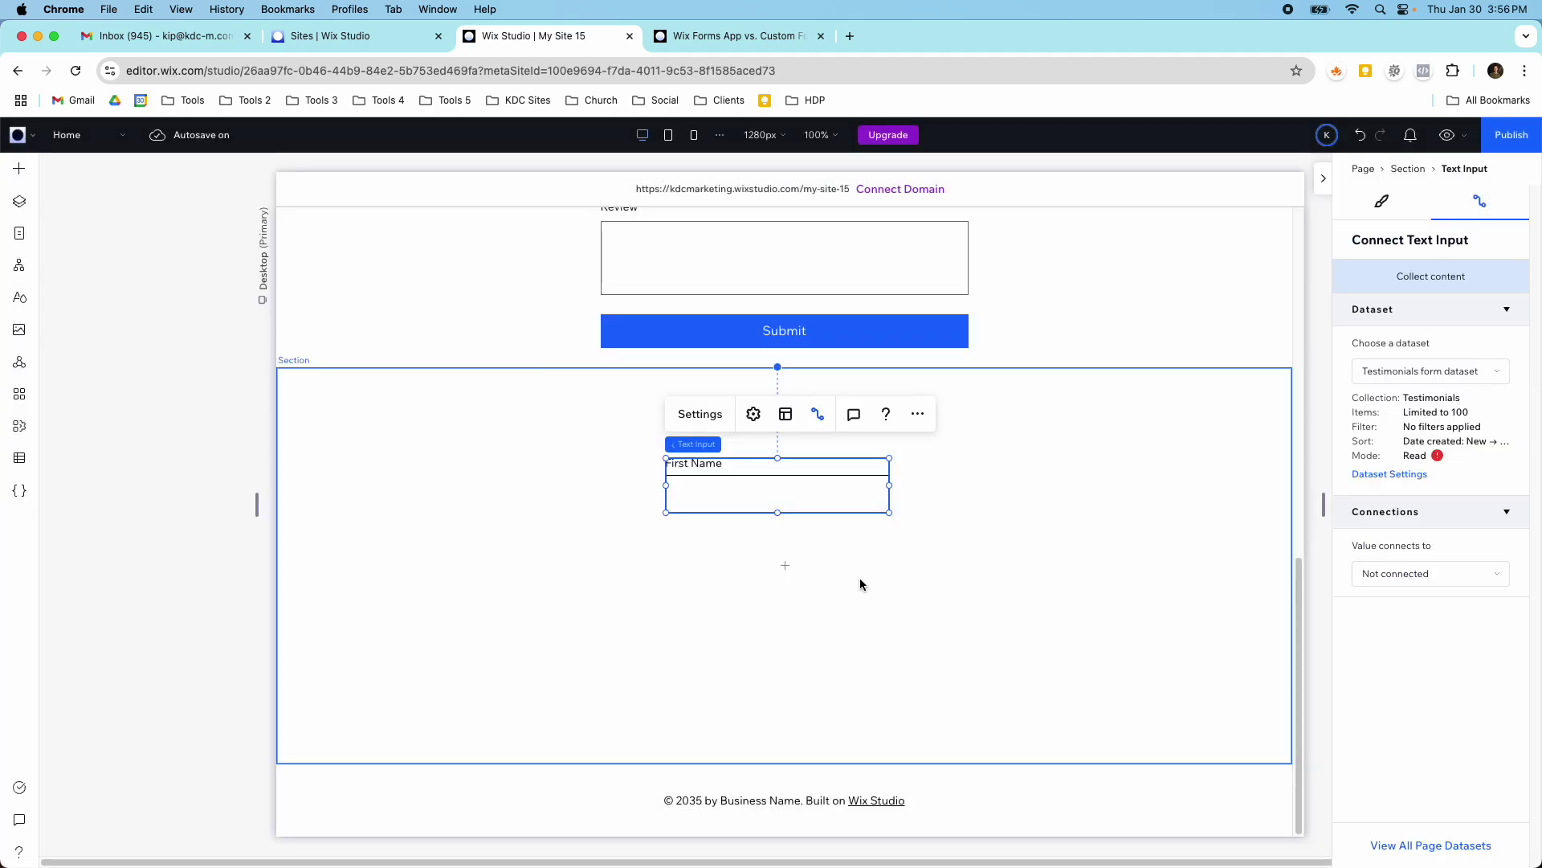
- Change the Testimonials form dataset's mode to Write in its settings
{"action": "mouse_move", "coordinate": [1437, 458]}
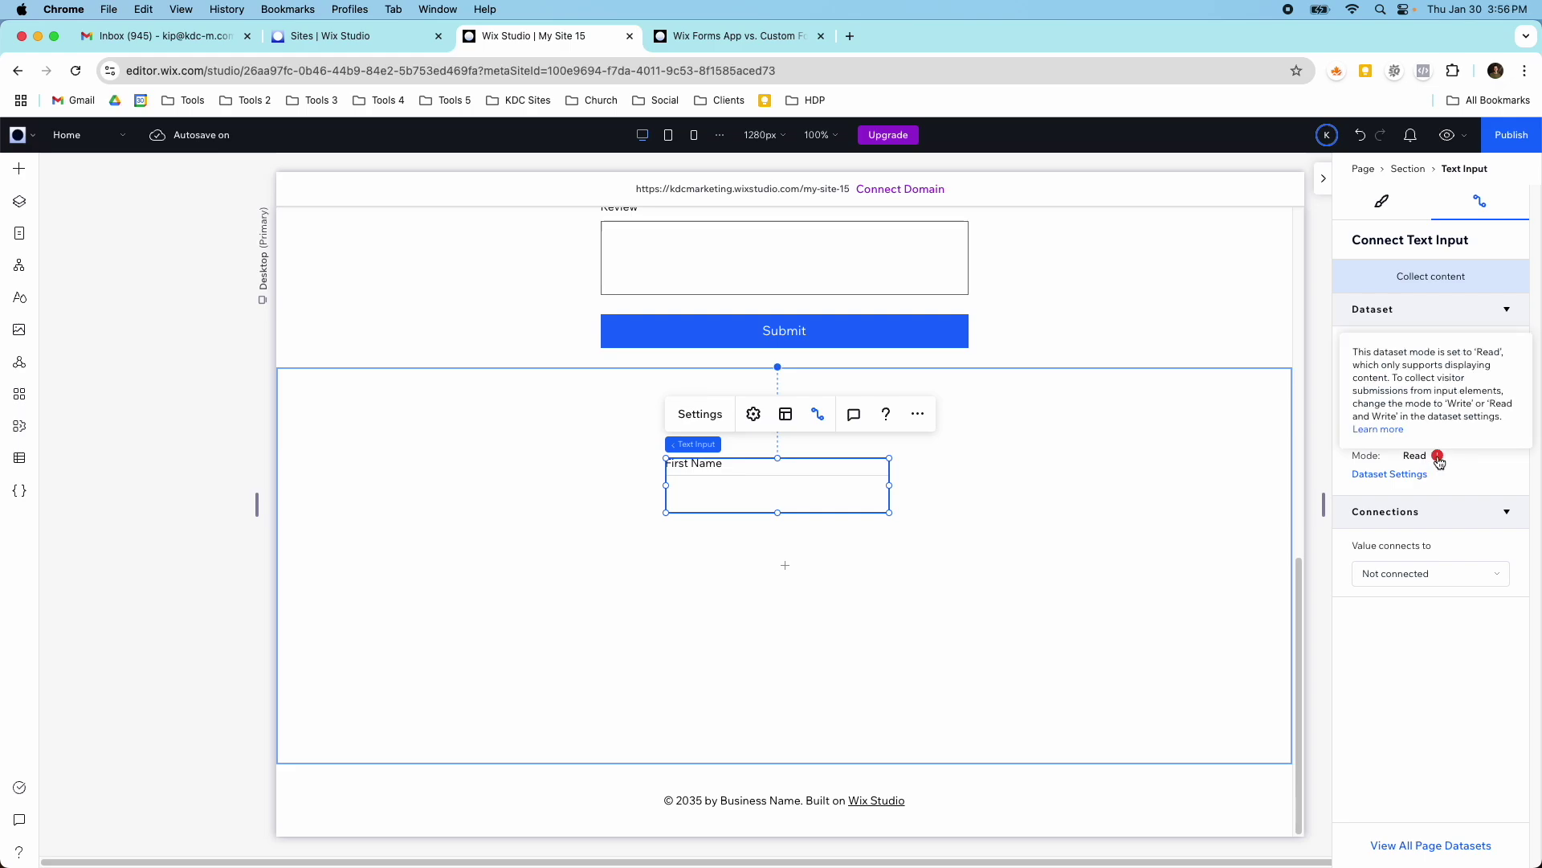
{"action": "left_click", "coordinate": [1404, 476]}
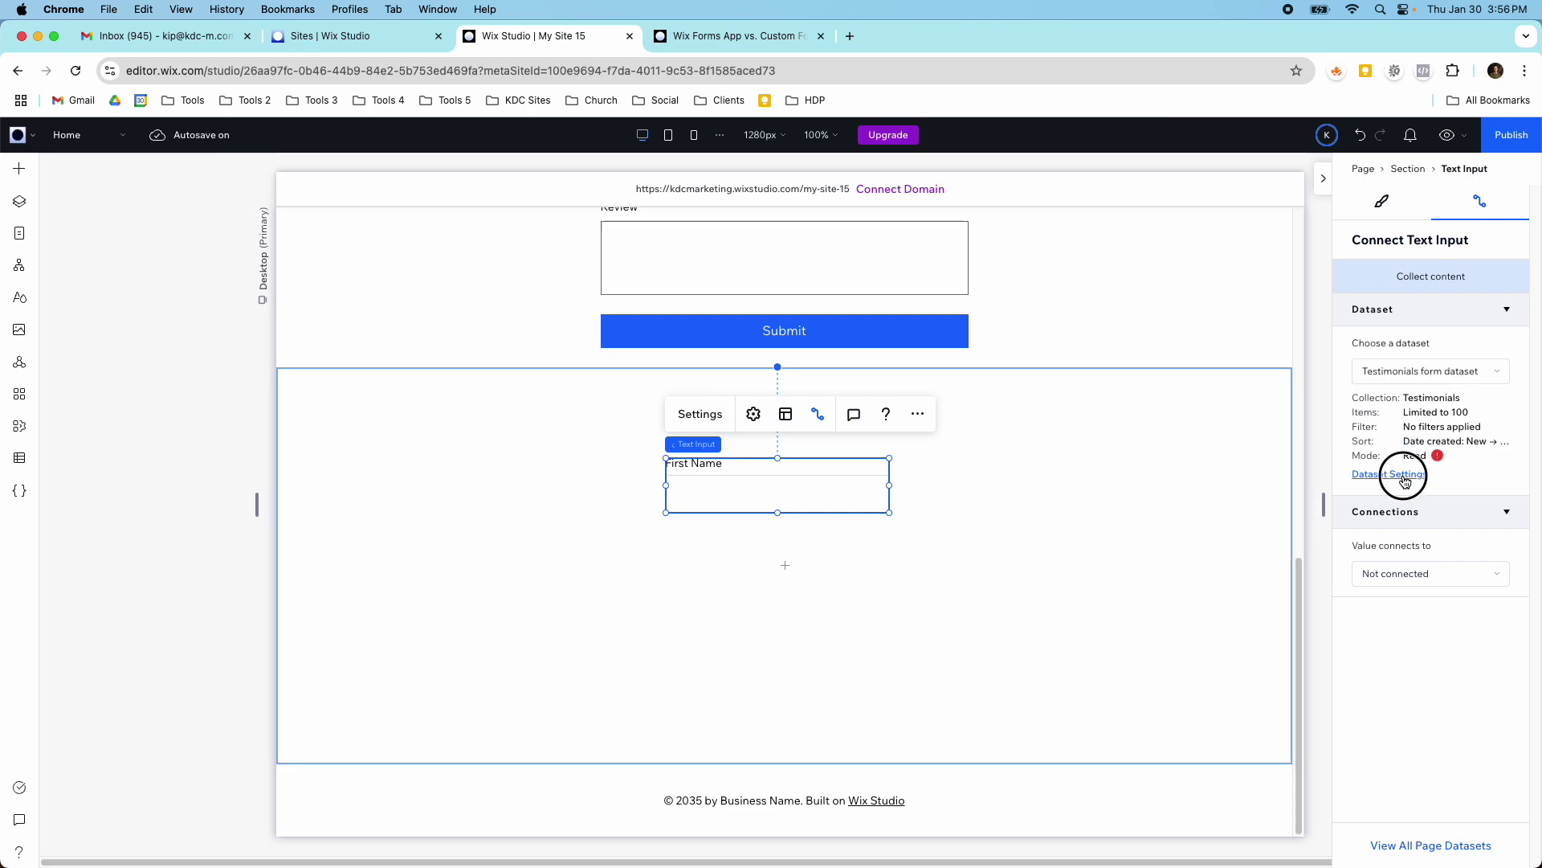
{"action": "left_click", "coordinate": [1407, 458]}
{"action": "left_click", "coordinate": [1430, 516]}
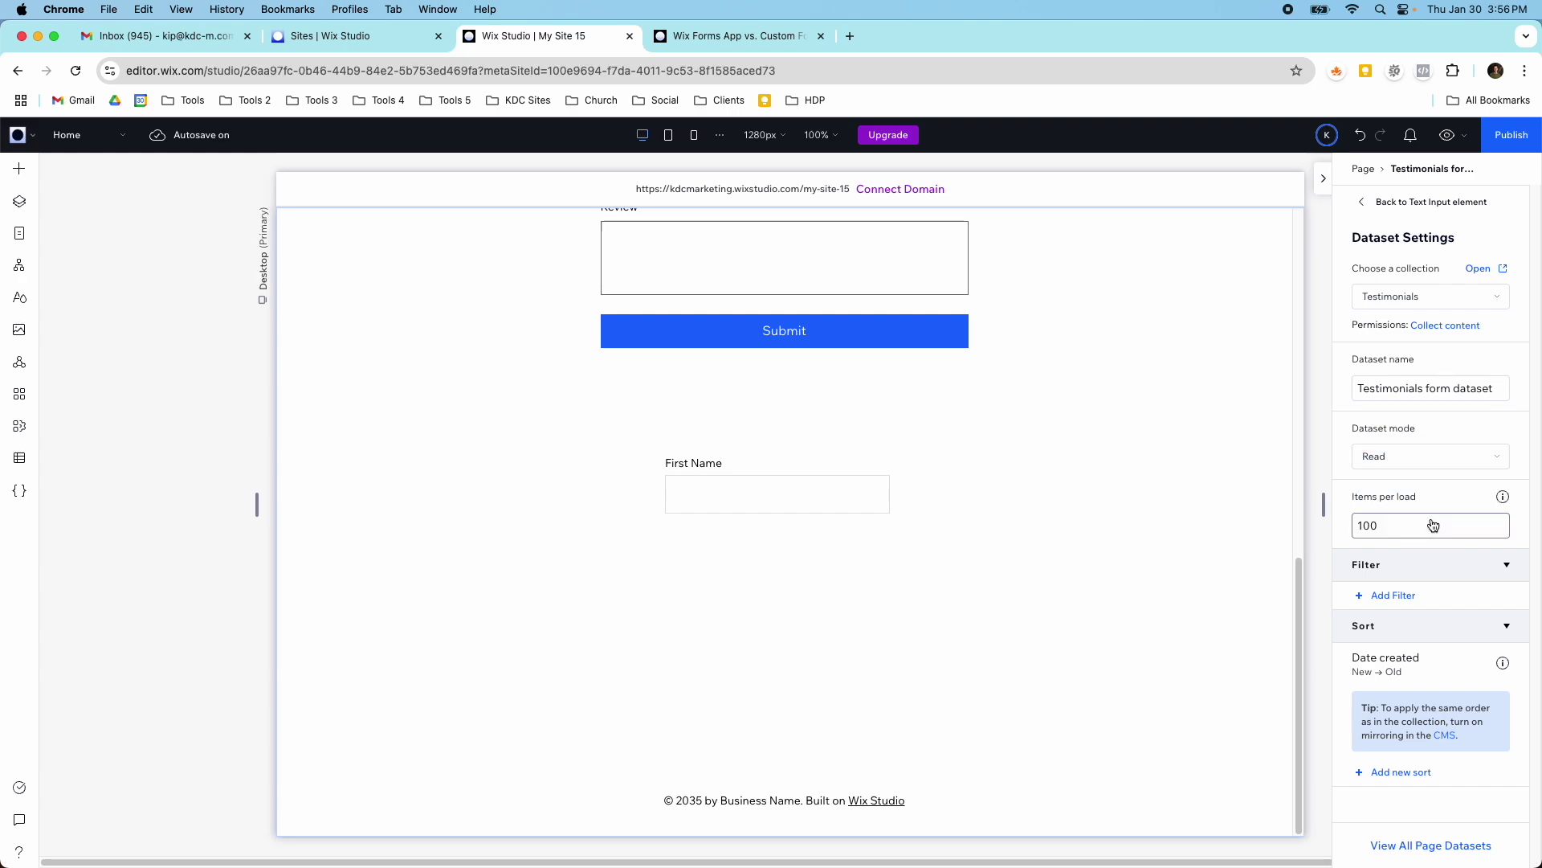
{"action": "left_click", "coordinate": [1398, 464]}
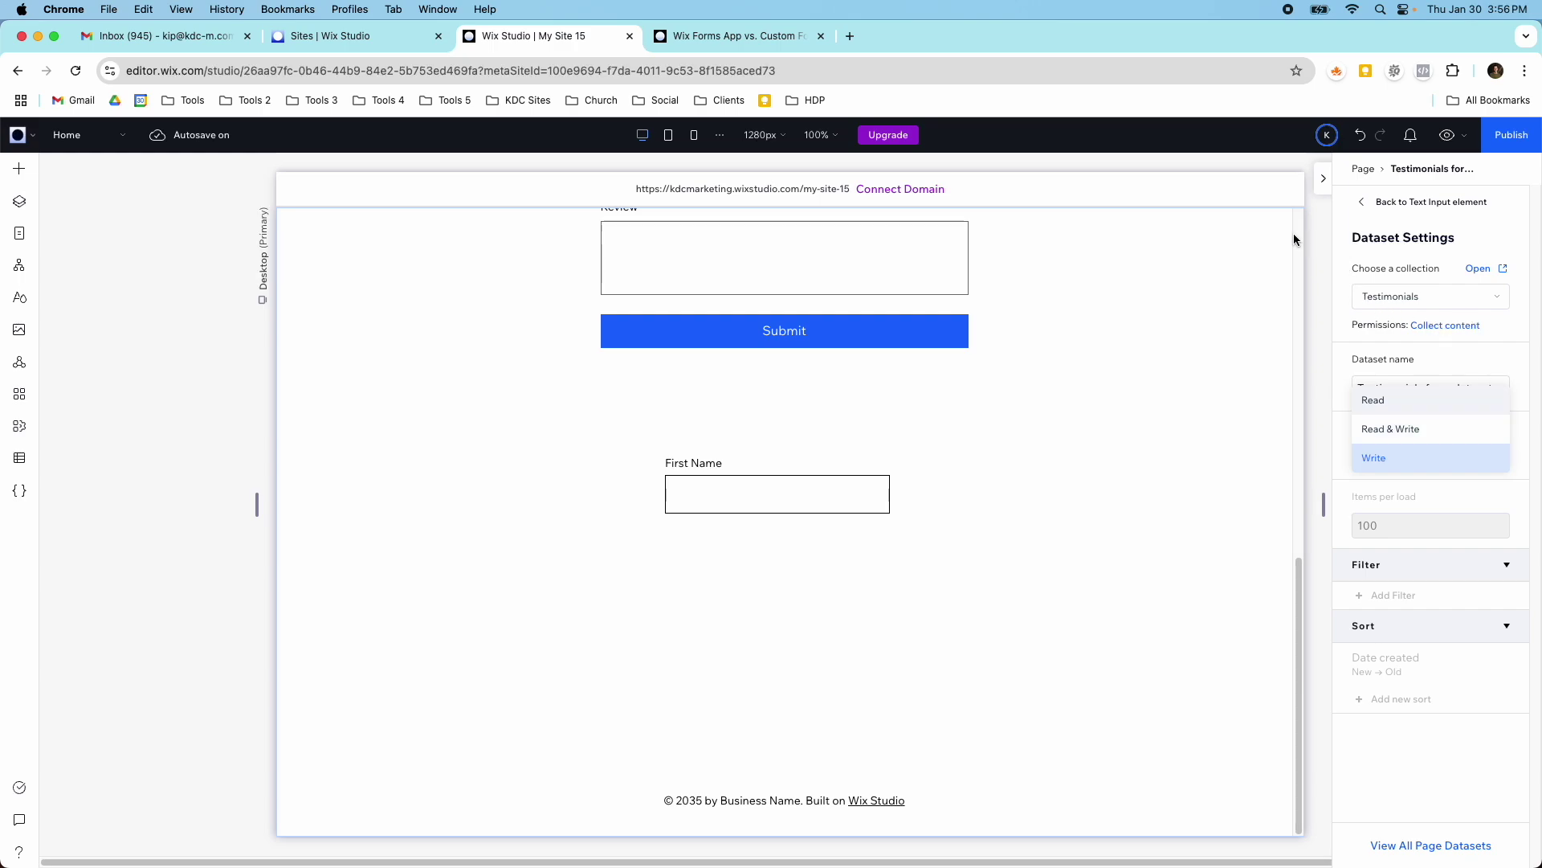
{"action": "left_click", "coordinate": [936, 445]}
- Switch the Testimonials form dataset's mode to Read and back to Write
{"action": "left_click", "coordinate": [816, 479]}
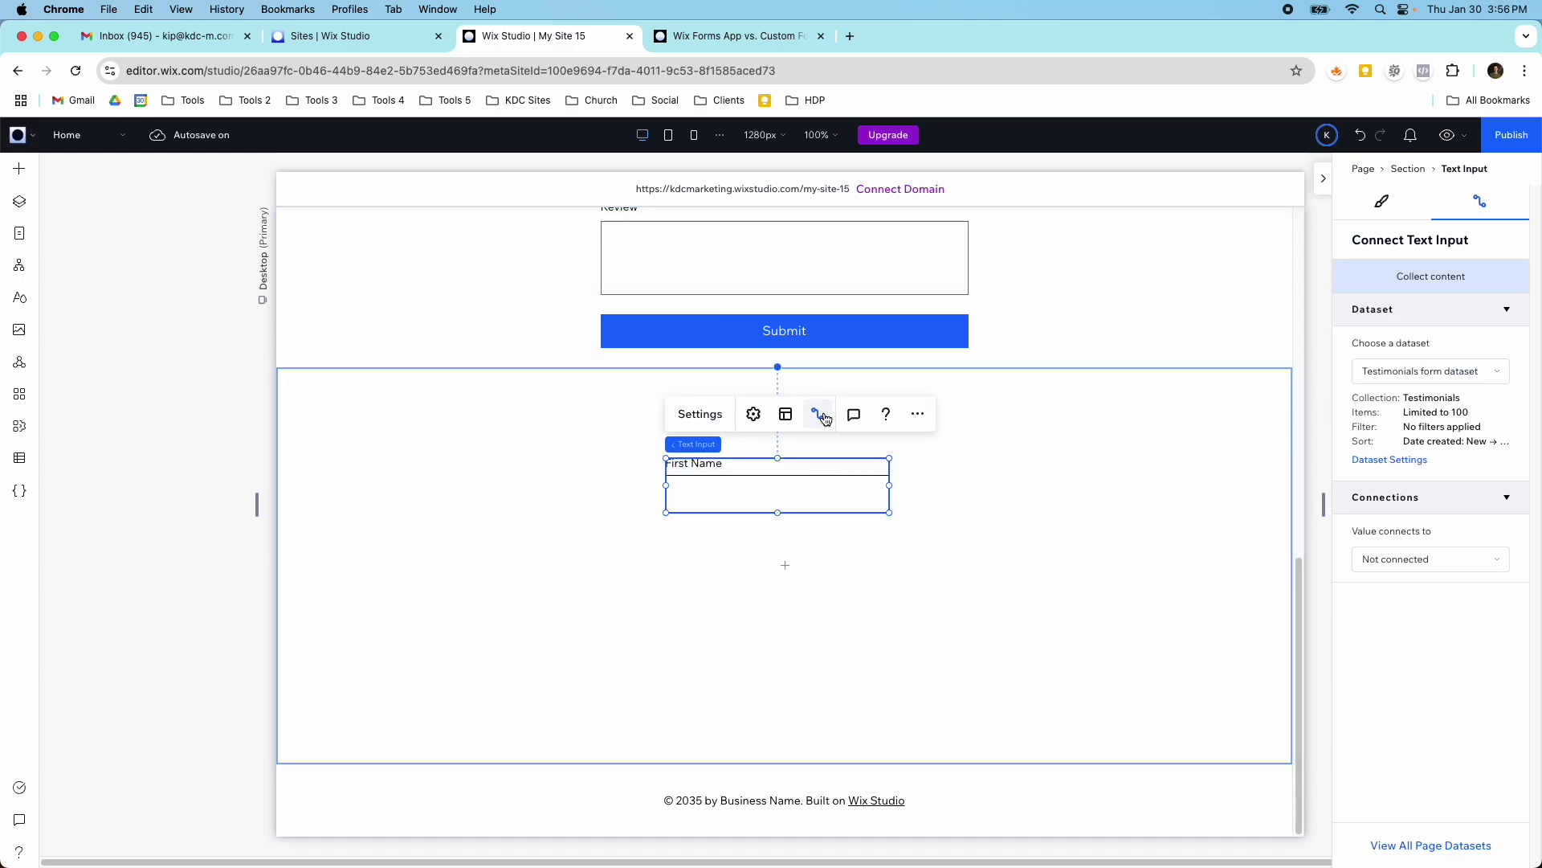
{"action": "left_click", "coordinate": [1407, 460]}
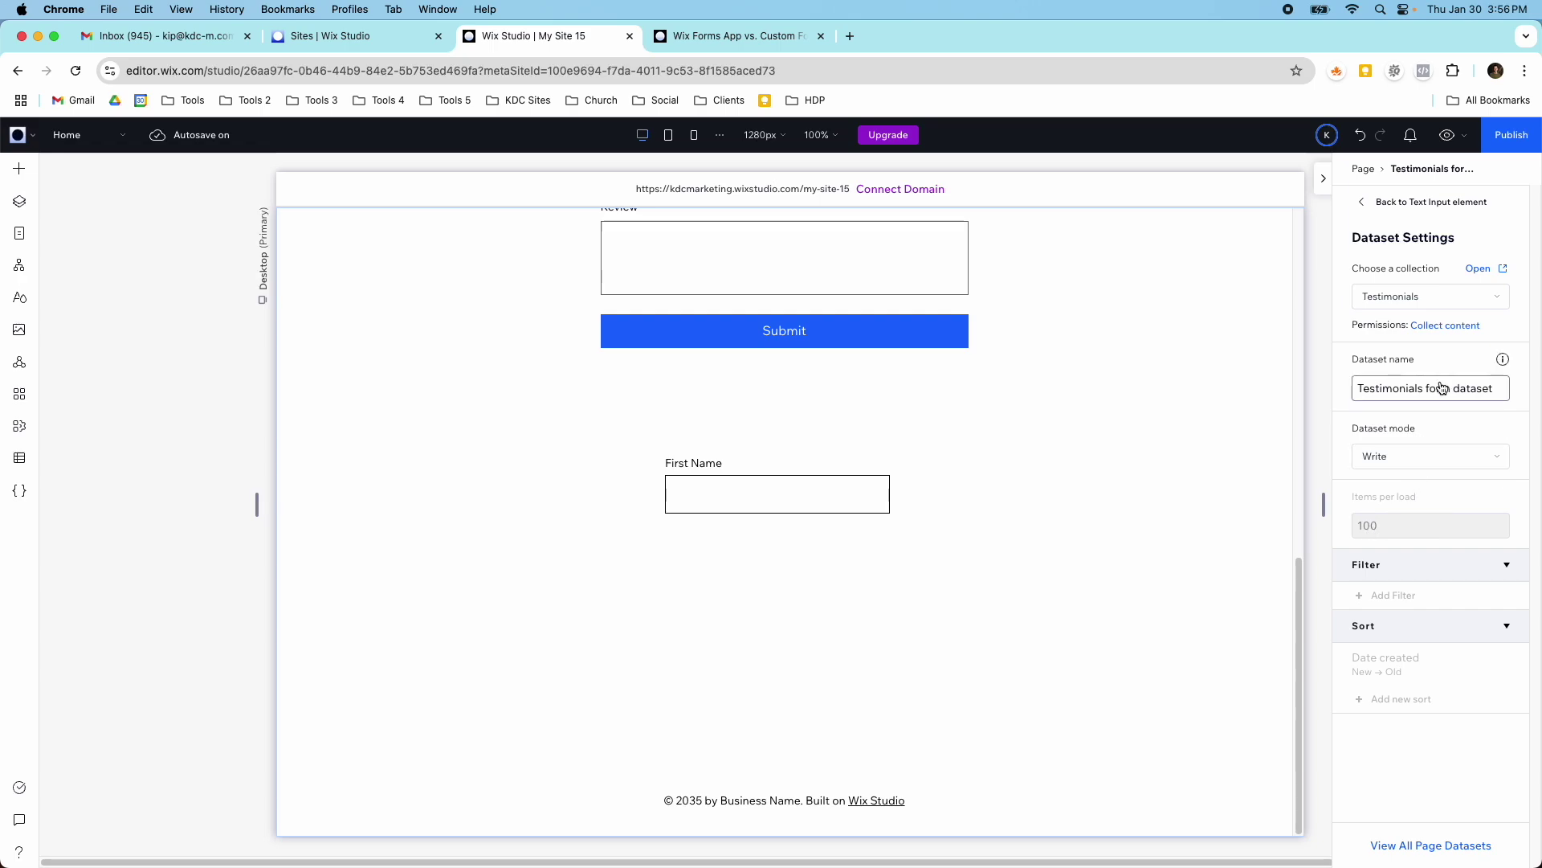
{"action": "left_click", "coordinate": [1412, 455]}
{"action": "left_click", "coordinate": [1398, 405]}
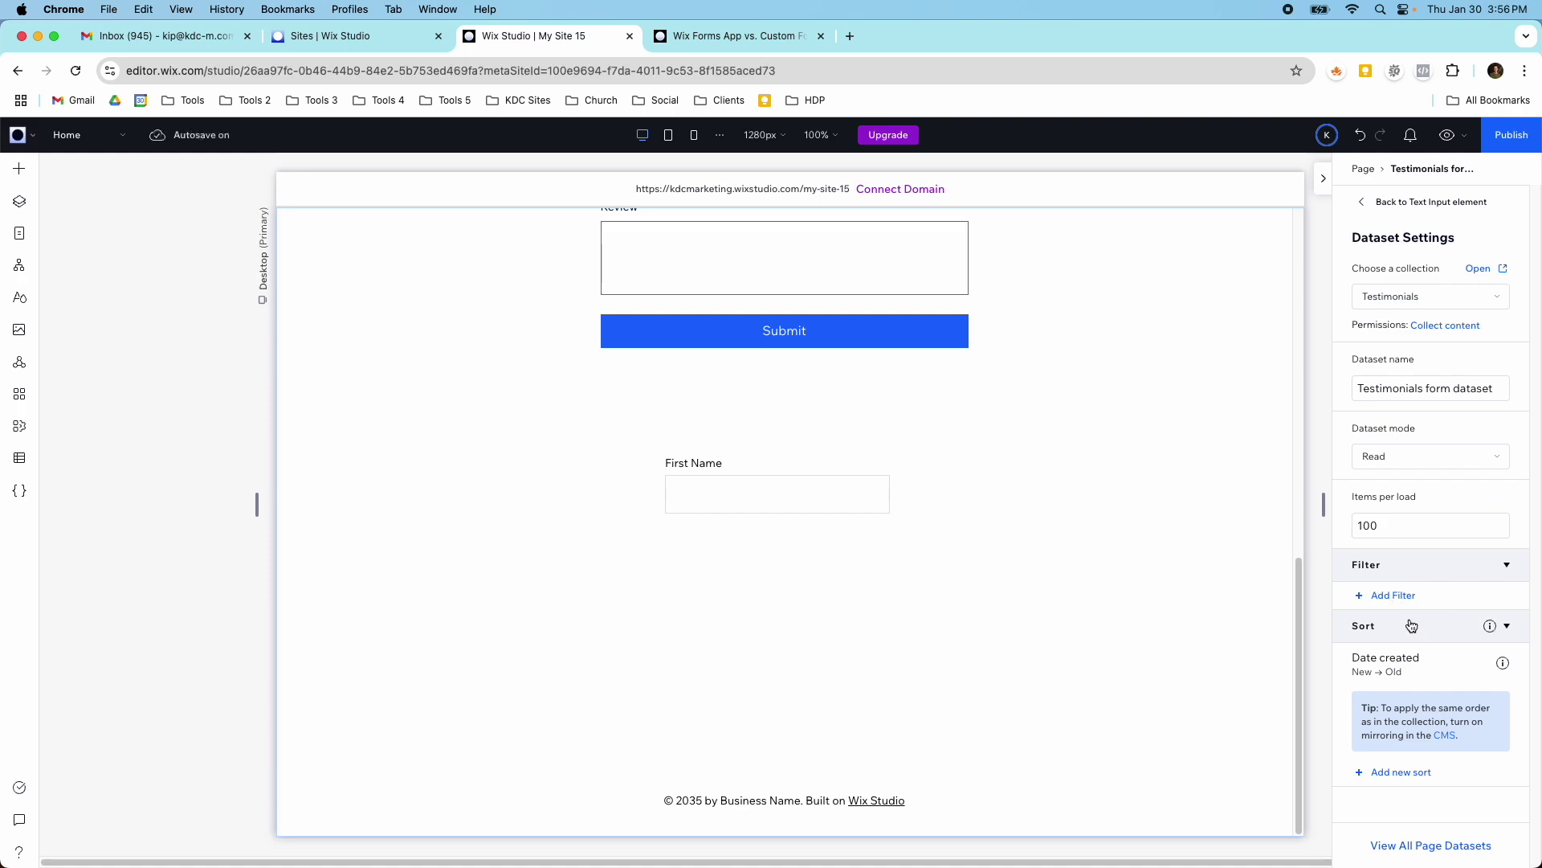
{"action": "left_click", "coordinate": [1405, 457]}
{"action": "key", "text": "Escape"}
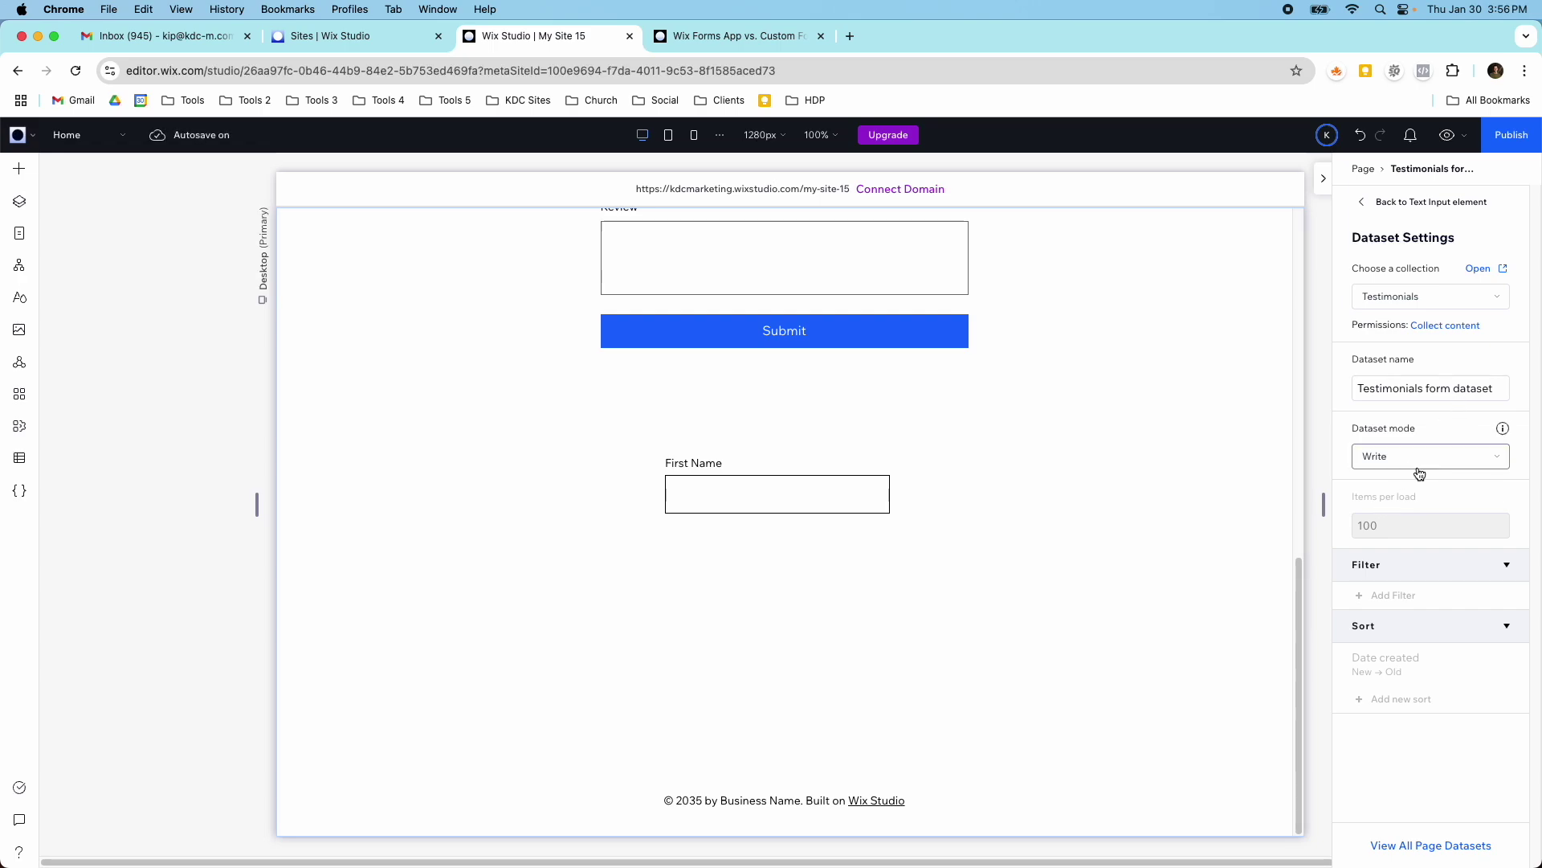
- Connect the First Name input's value to the First Name (Text) field of the Testimonials collection
{"action": "left_click", "coordinate": [893, 484]}
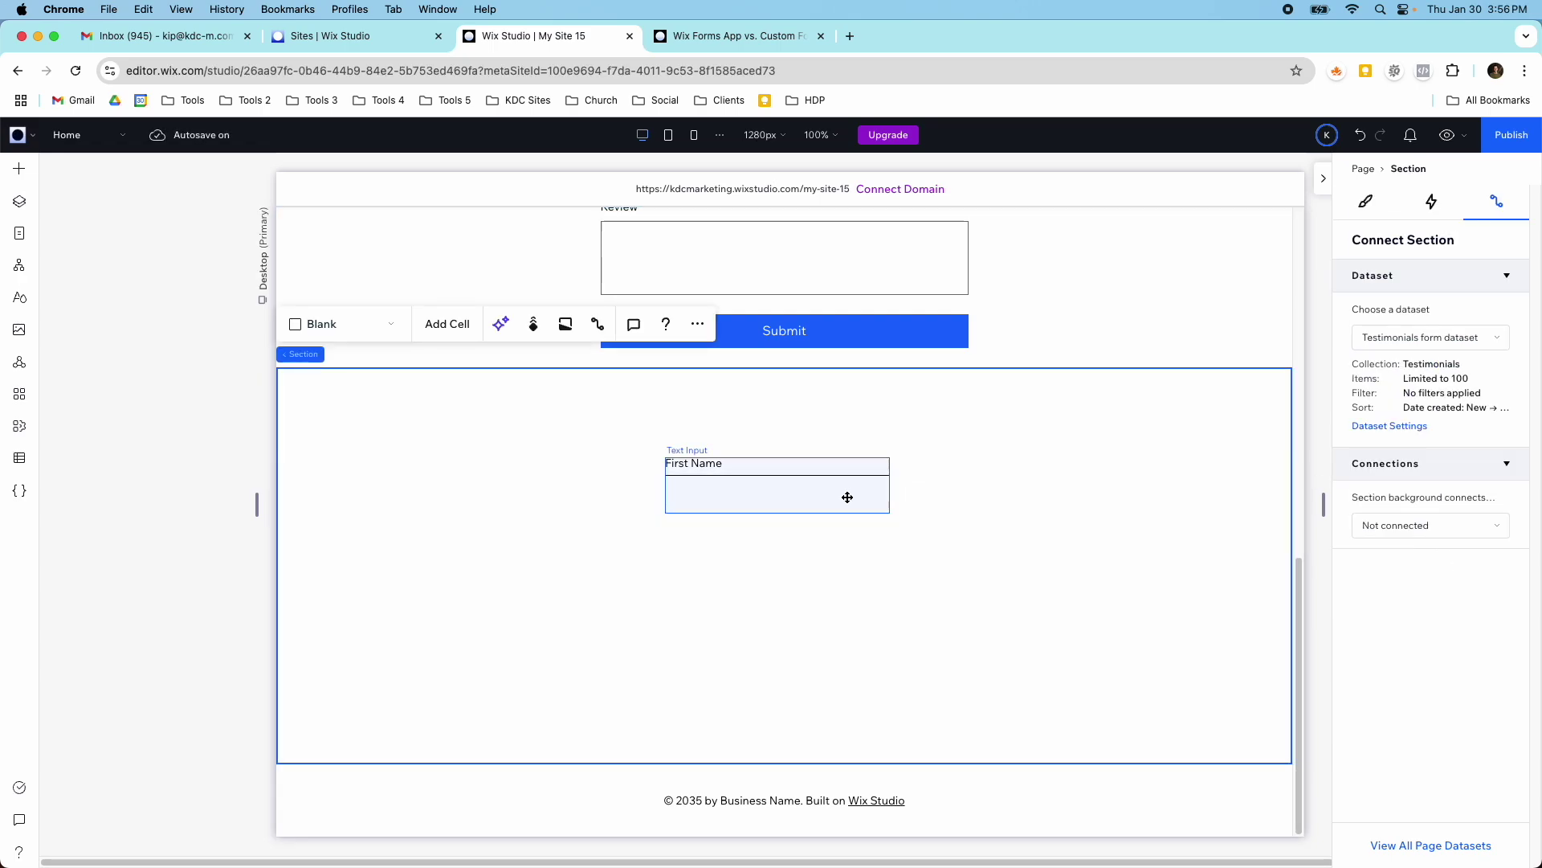
{"action": "left_click", "coordinate": [854, 502]}
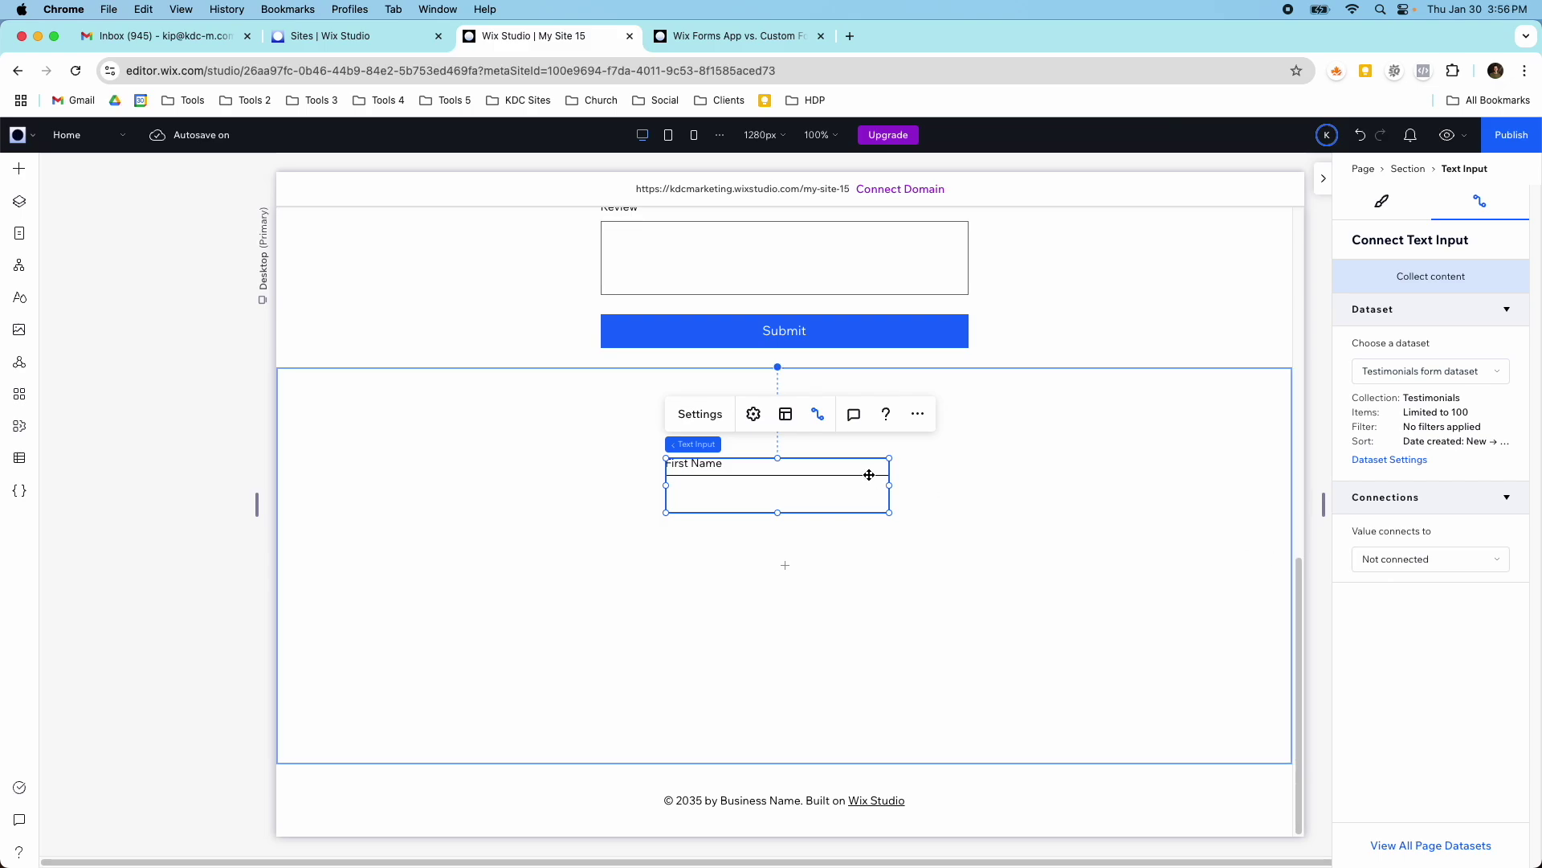
{"action": "left_click", "coordinate": [1398, 558]}
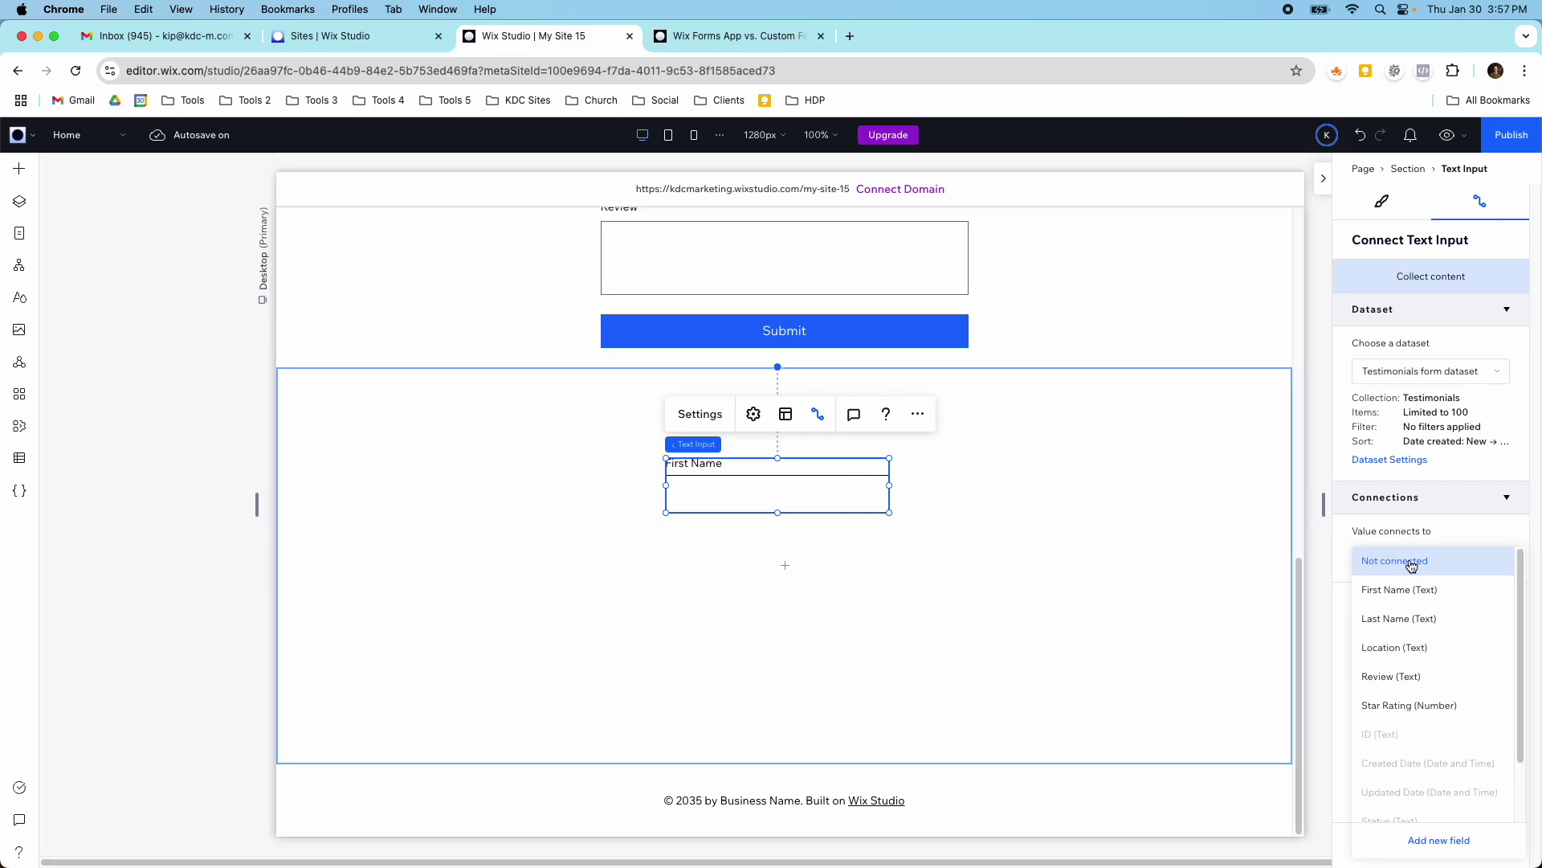
{"action": "left_click", "coordinate": [1406, 590]}
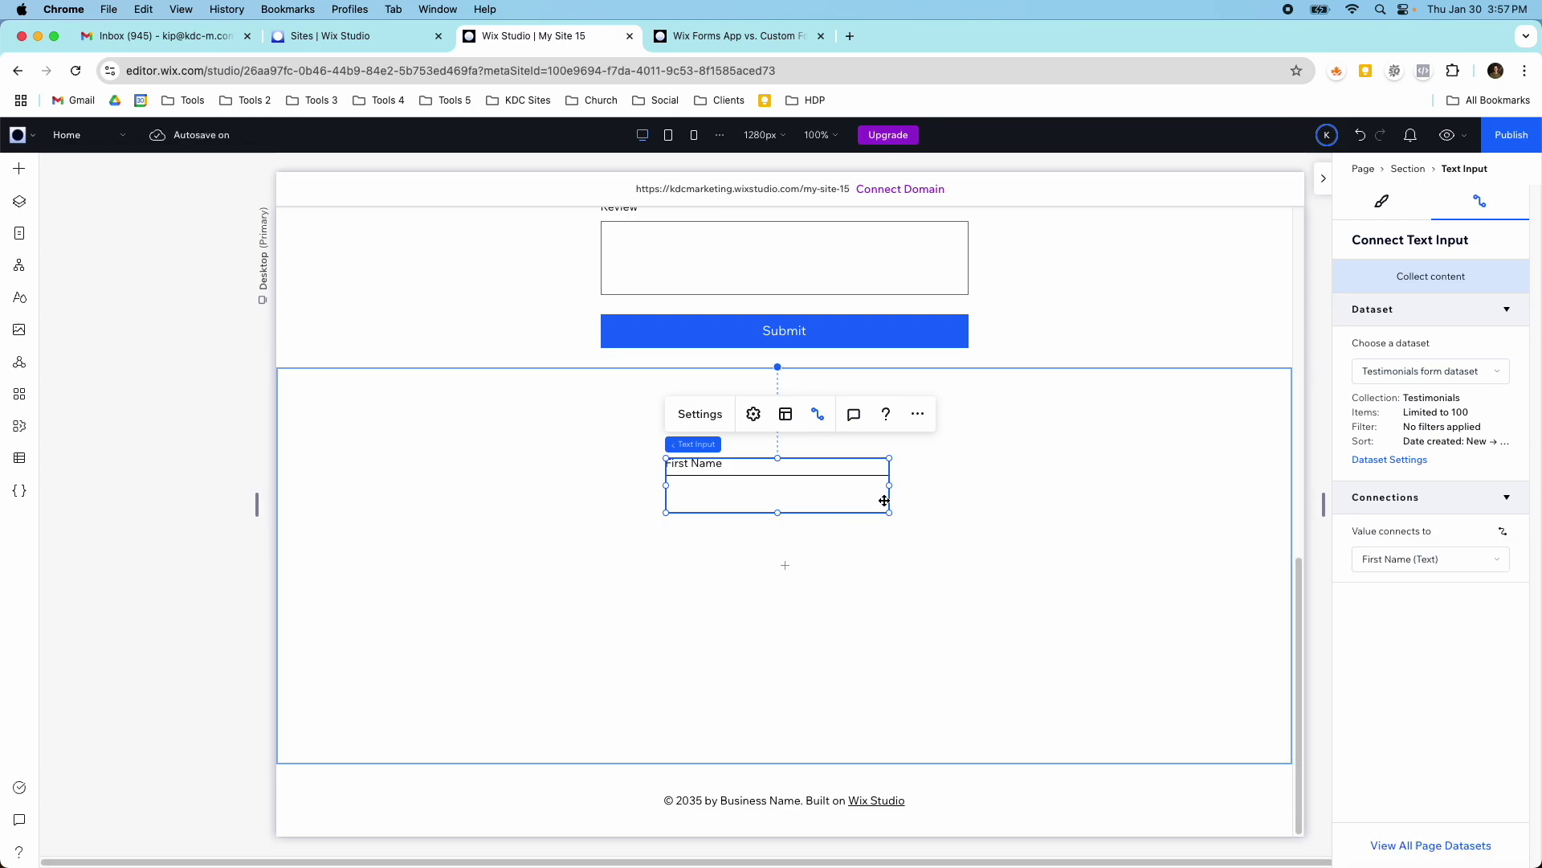
- Widen the First Name field, center it in the section, and place a copy of it directly below
{"action": "left_click", "coordinate": [961, 506]}
{"action": "left_click", "coordinate": [884, 501]}
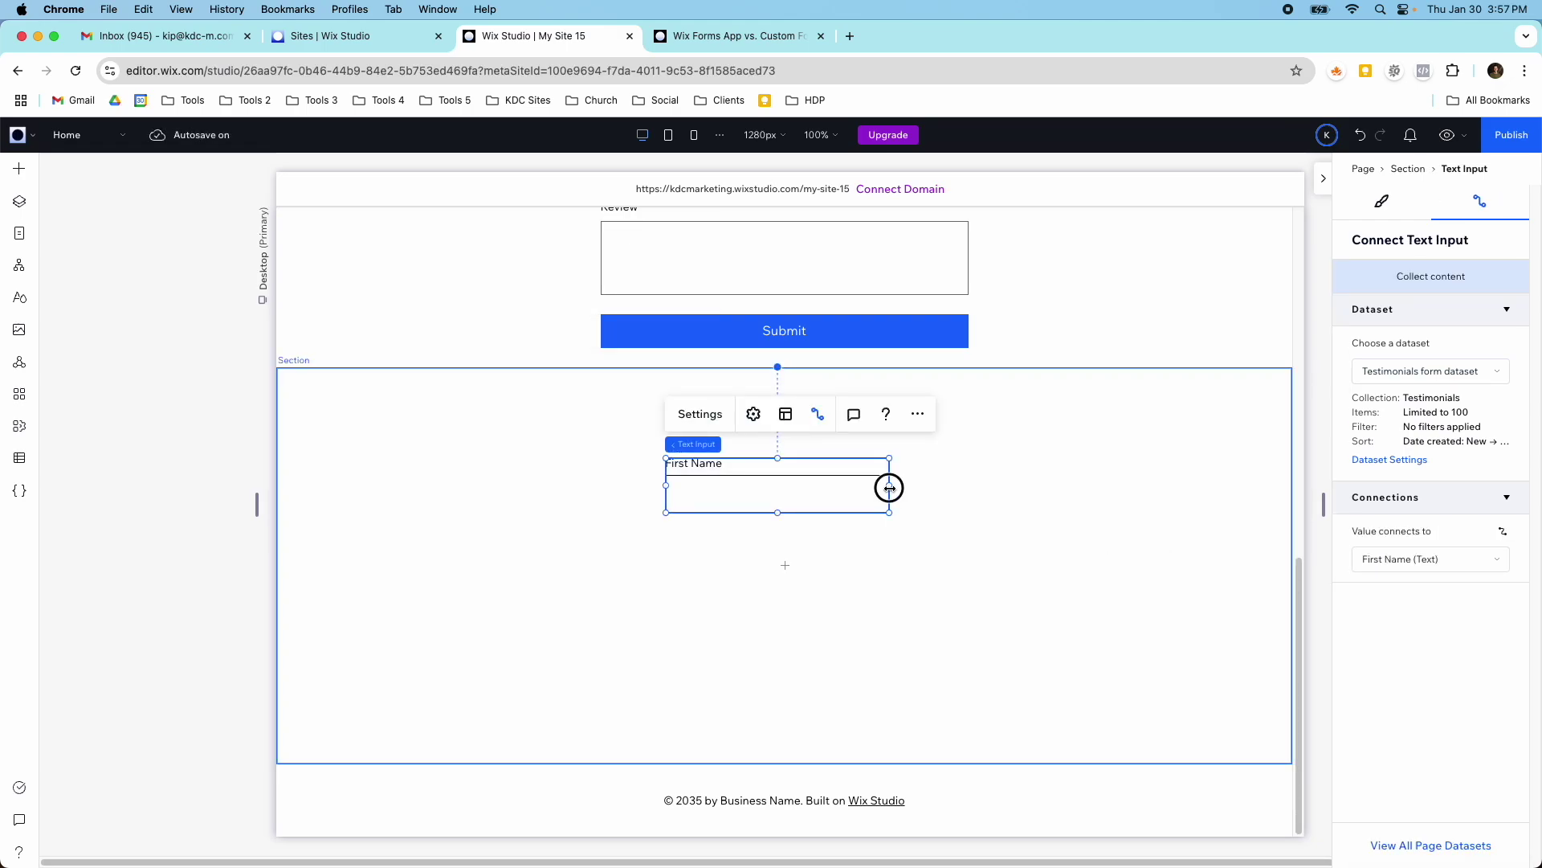
{"action": "left_click_drag", "start_coordinate": [889, 487], "coordinate": [948, 492]}
{"action": "left_click_drag", "start_coordinate": [842, 492], "coordinate": [762, 552]}
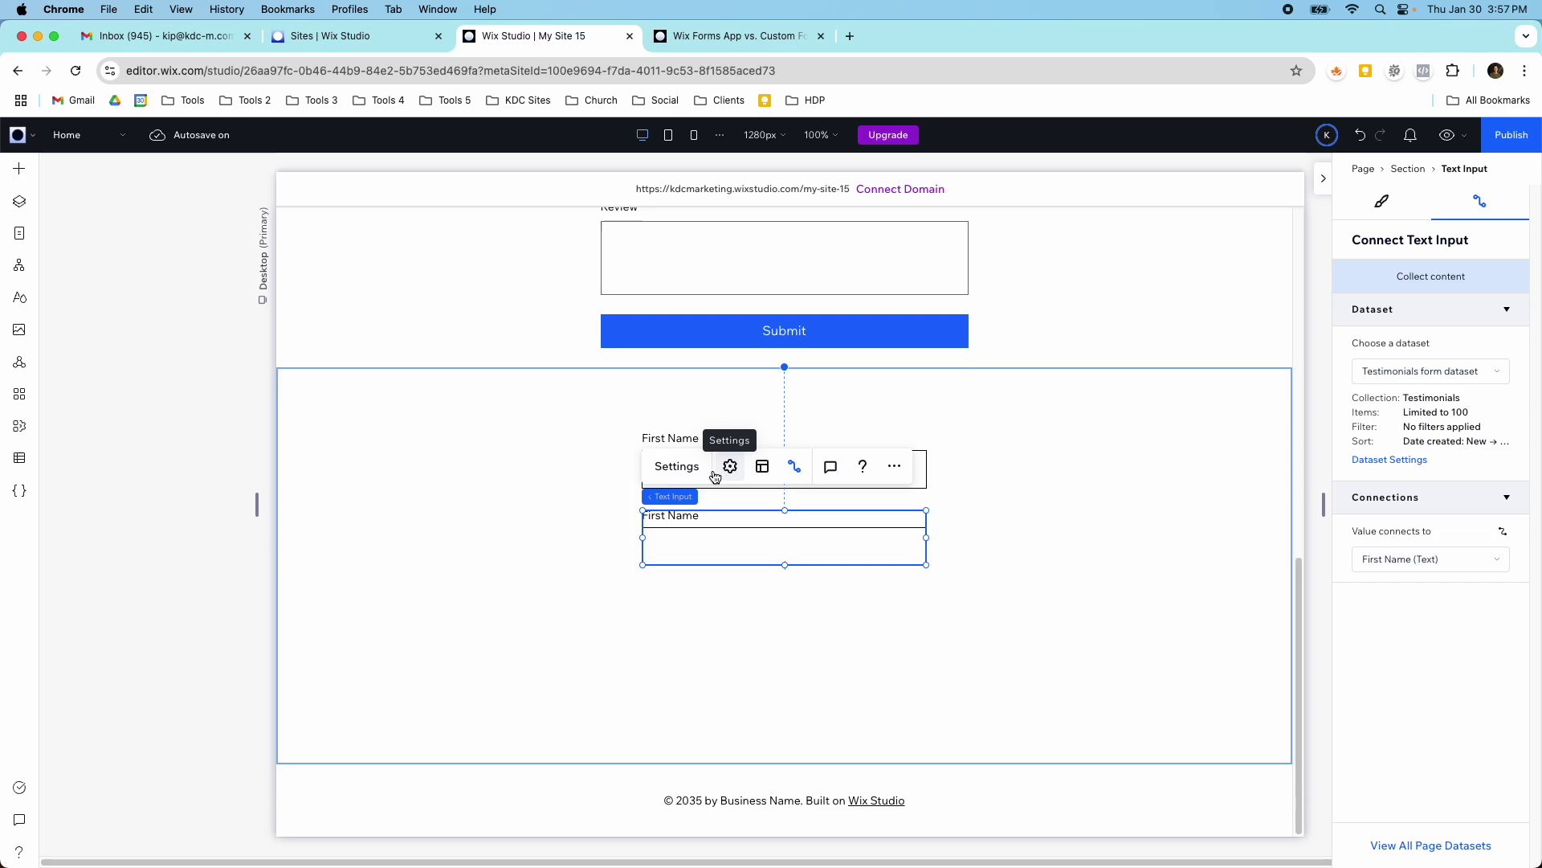
- Title the copied text input "Last Name" and connect its value to the Last Name (Text) field
{"action": "left_click", "coordinate": [680, 466]}
{"action": "left_click", "coordinate": [1021, 551]}
{"action": "type", "text": "Last Name"}
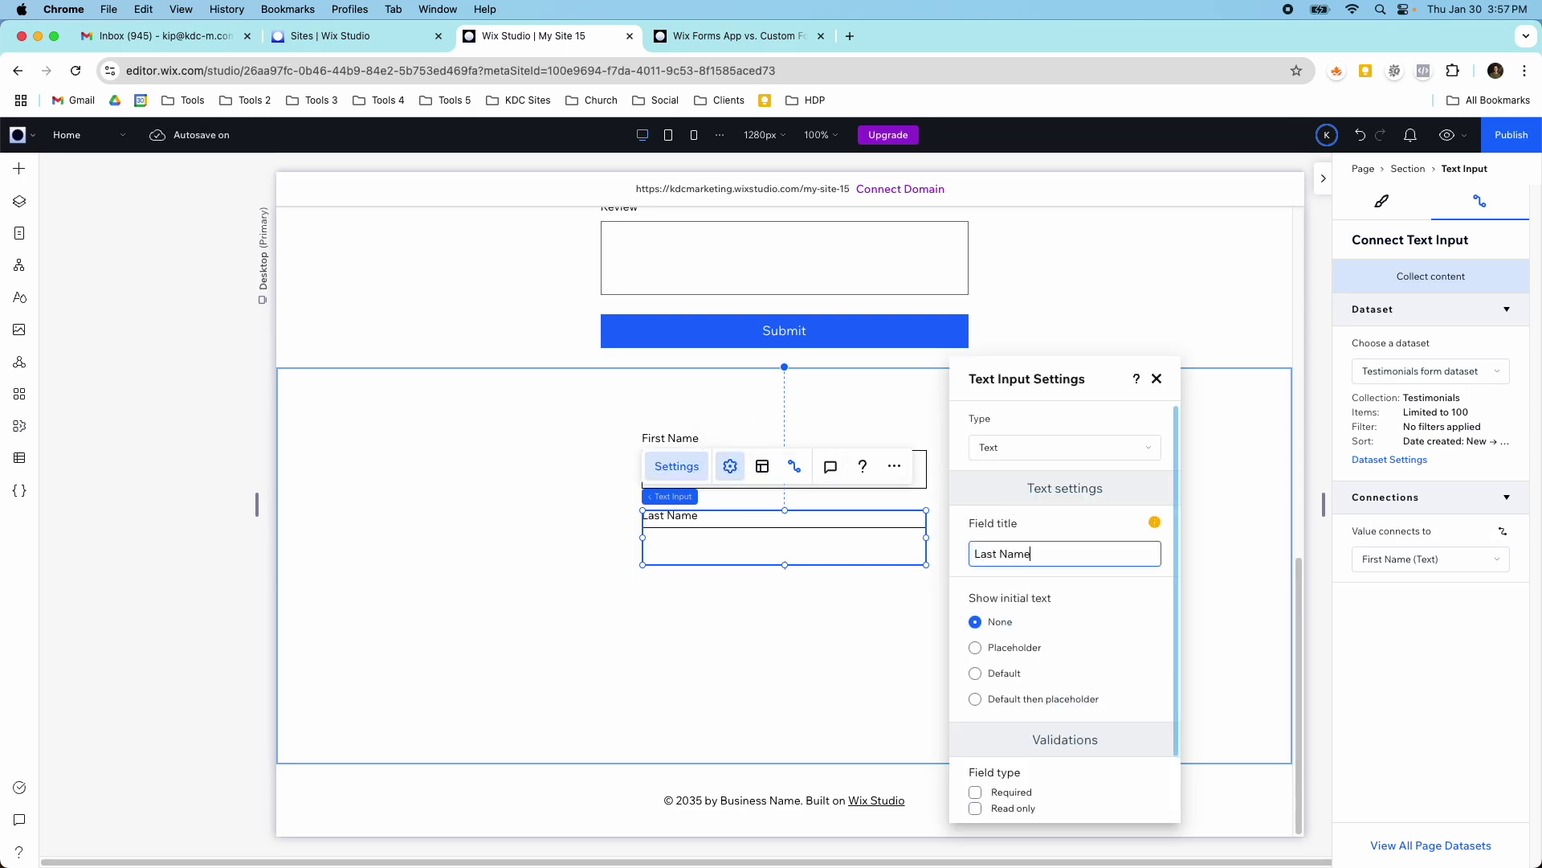
{"action": "left_click", "coordinate": [801, 629]}
{"action": "left_click", "coordinate": [801, 551]}
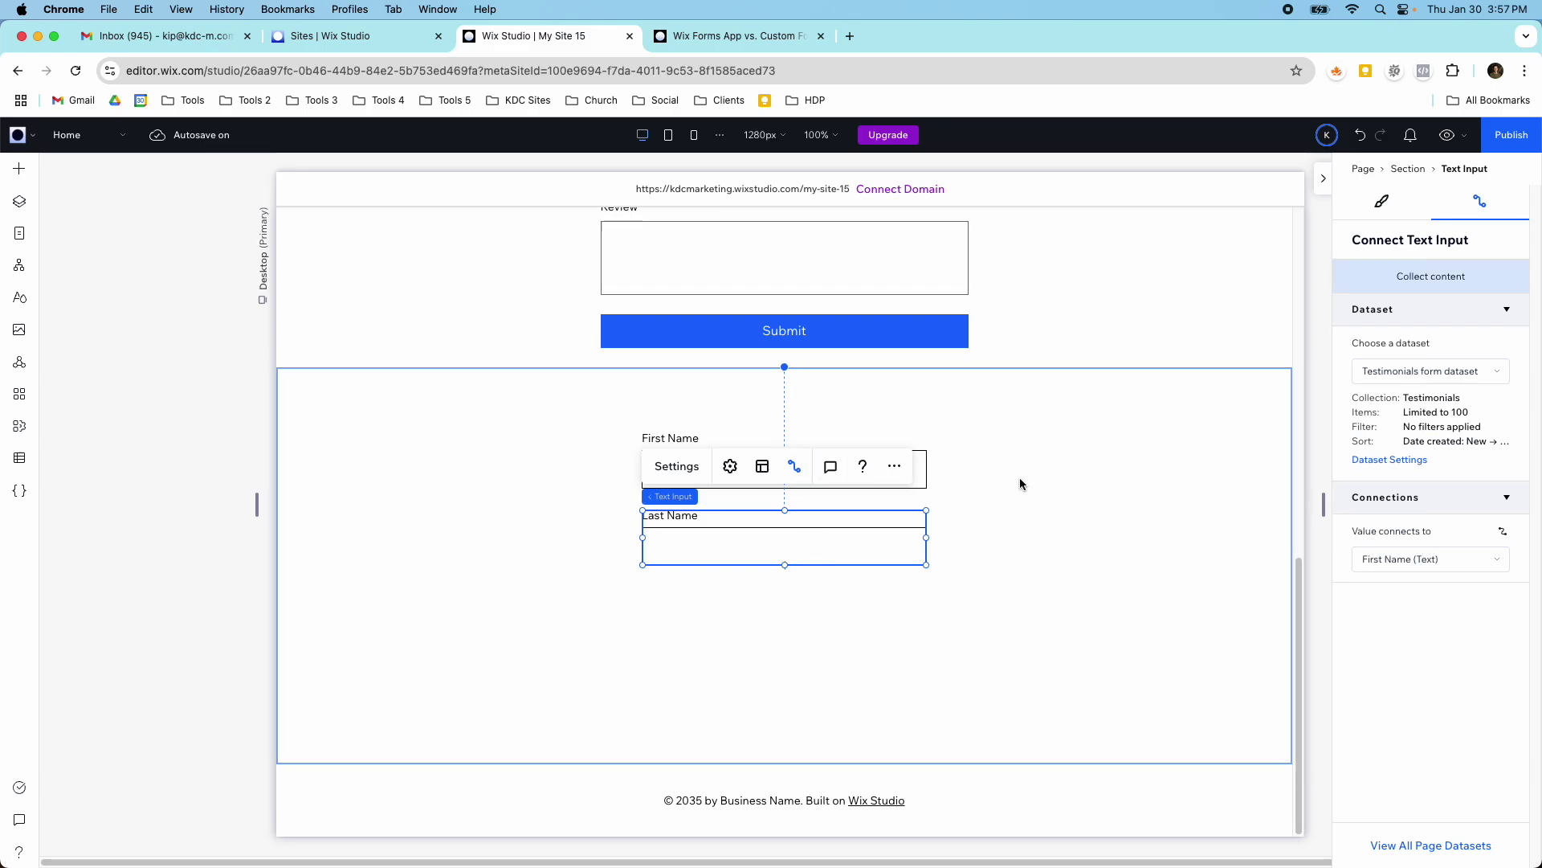
{"action": "left_click", "coordinate": [1392, 563]}
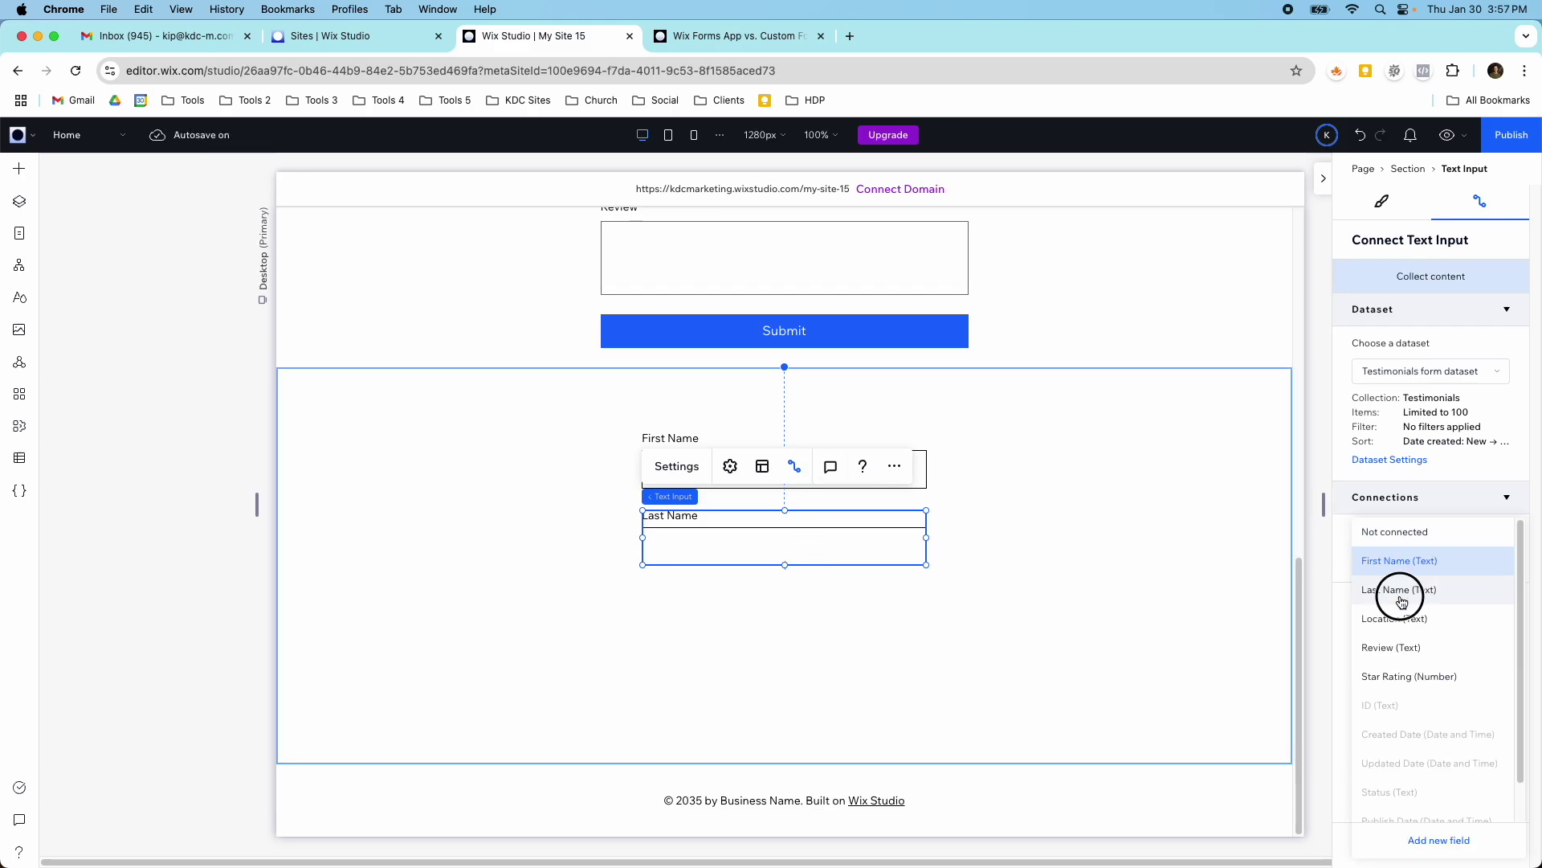
{"action": "left_click", "coordinate": [1399, 591]}
{"action": "left_click", "coordinate": [1009, 566]}
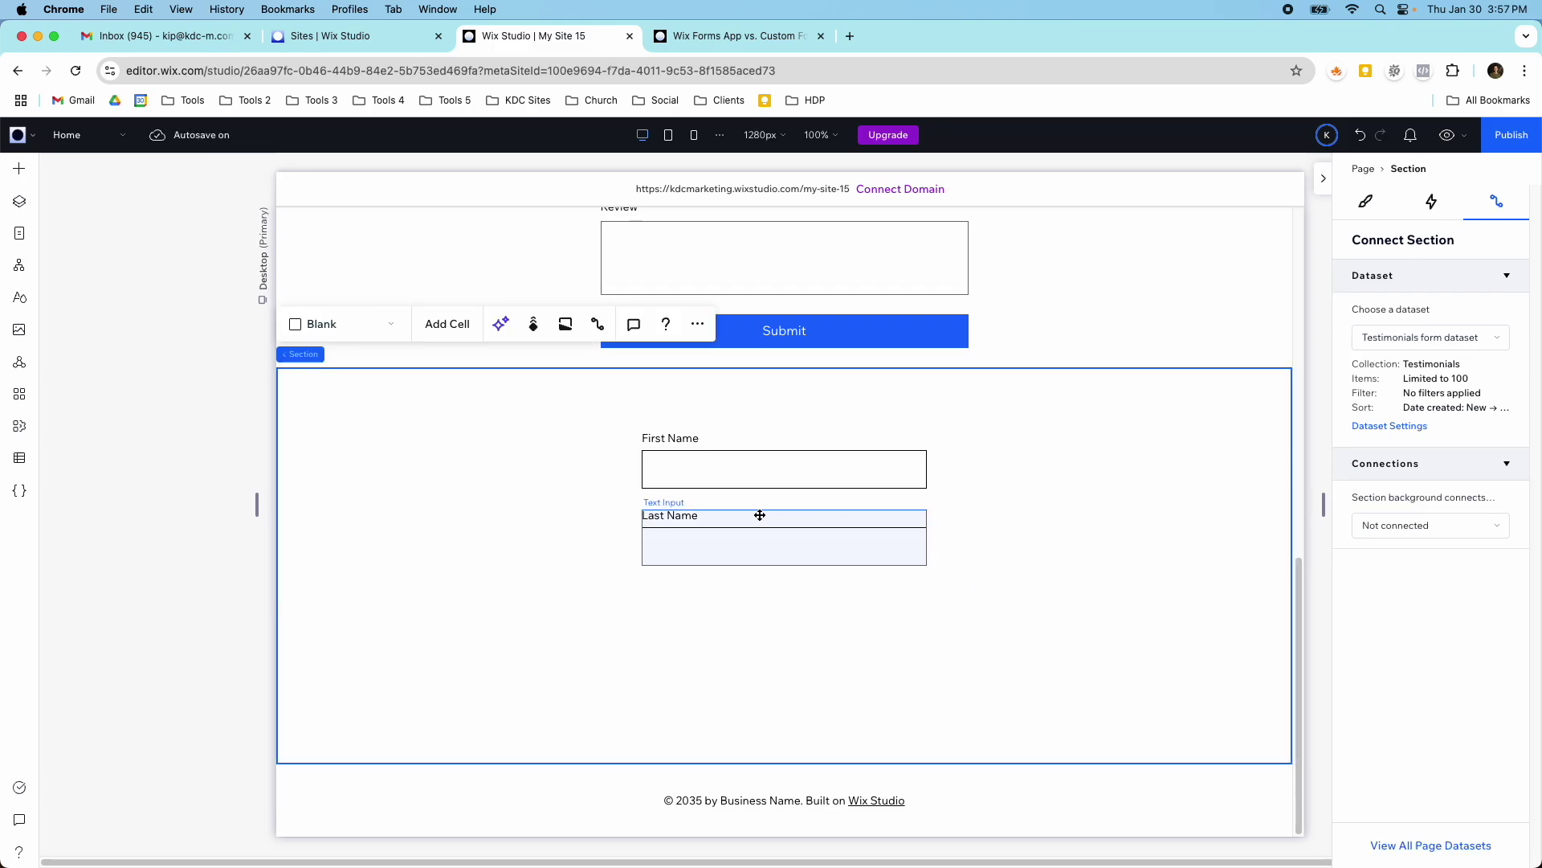
- Add the yellow star "Add a rating" input element below the Last Name field
{"action": "left_click", "coordinate": [19, 168]}
{"action": "left_click", "coordinate": [219, 694]}
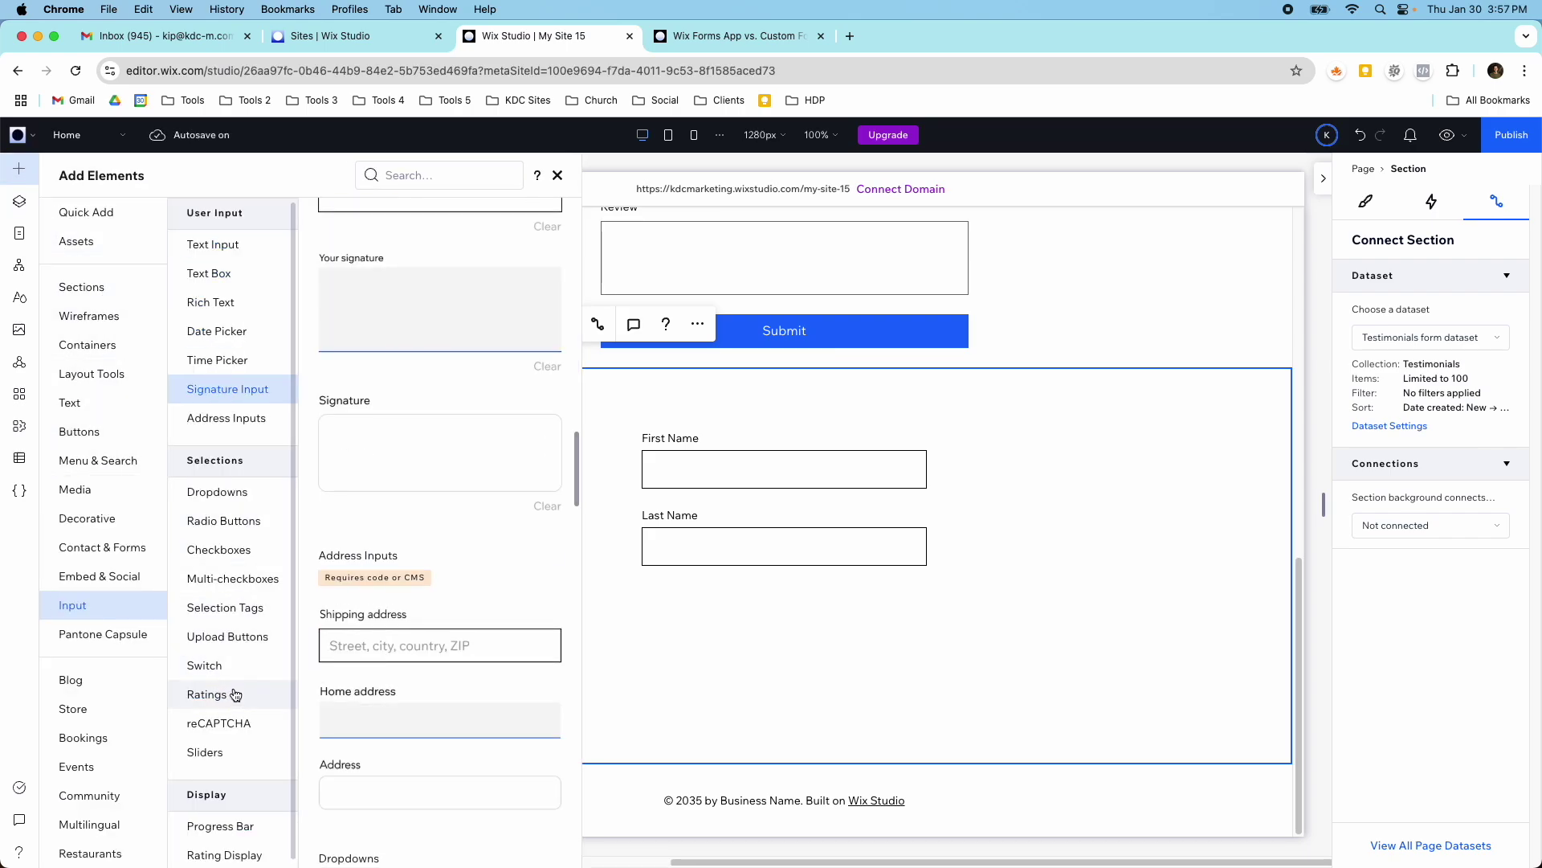
{"action": "left_click", "coordinate": [225, 700]}
{"action": "scroll", "coordinate": [385, 538], "scroll_direction": "up", "scroll_amount": 4}
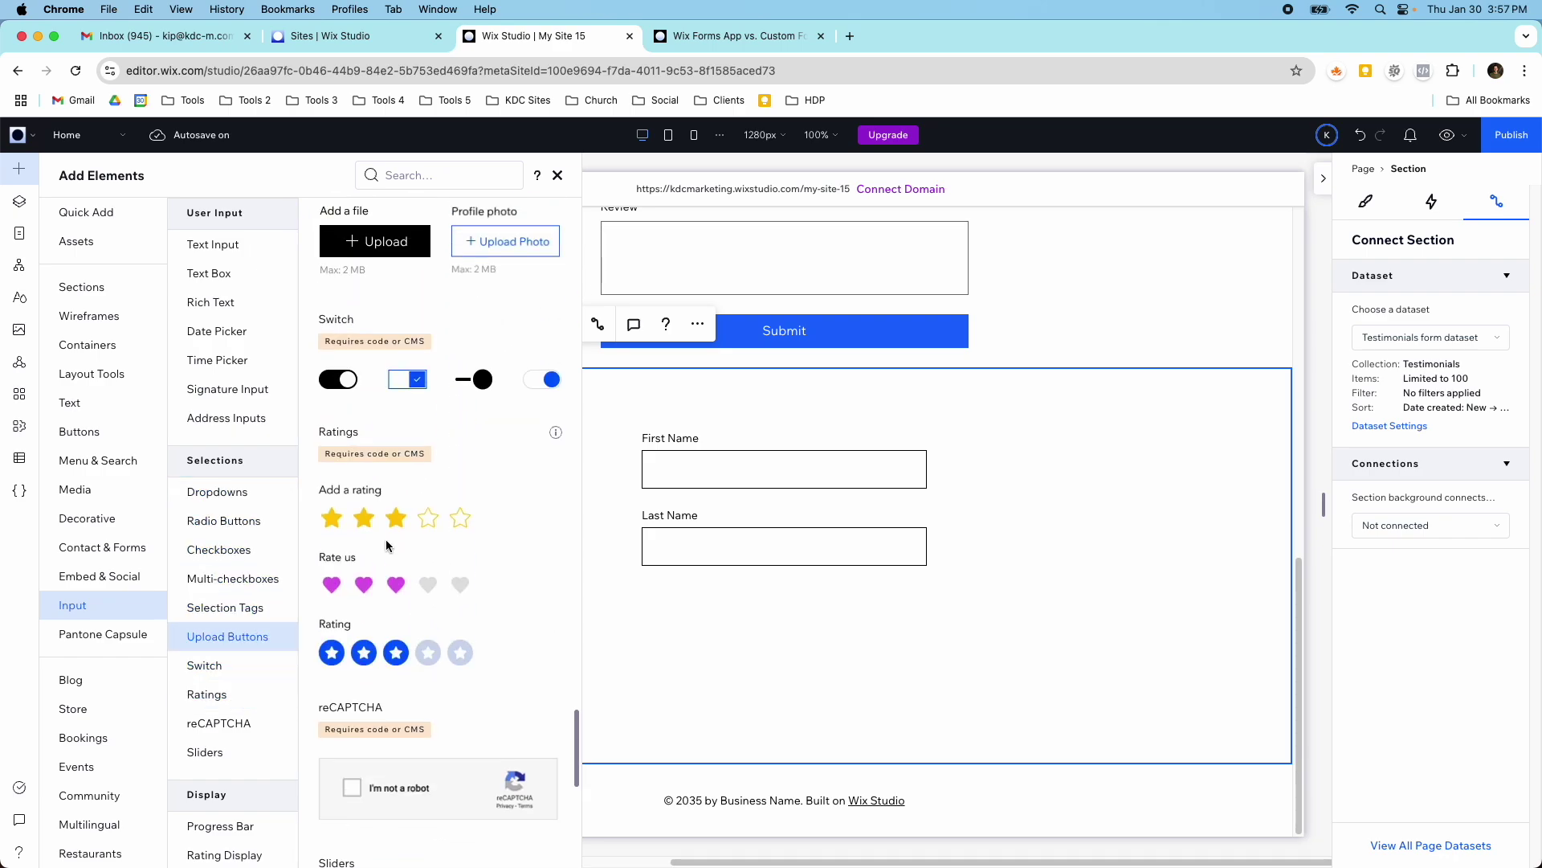
{"action": "left_click_drag", "start_coordinate": [398, 546], "coordinate": [758, 631]}
- Widen the ratings input to match the name fields' edge and connect its value to Star Rating (Number)
{"action": "left_click_drag", "start_coordinate": [871, 628], "coordinate": [927, 623]}
{"action": "left_click", "coordinate": [1430, 559]}
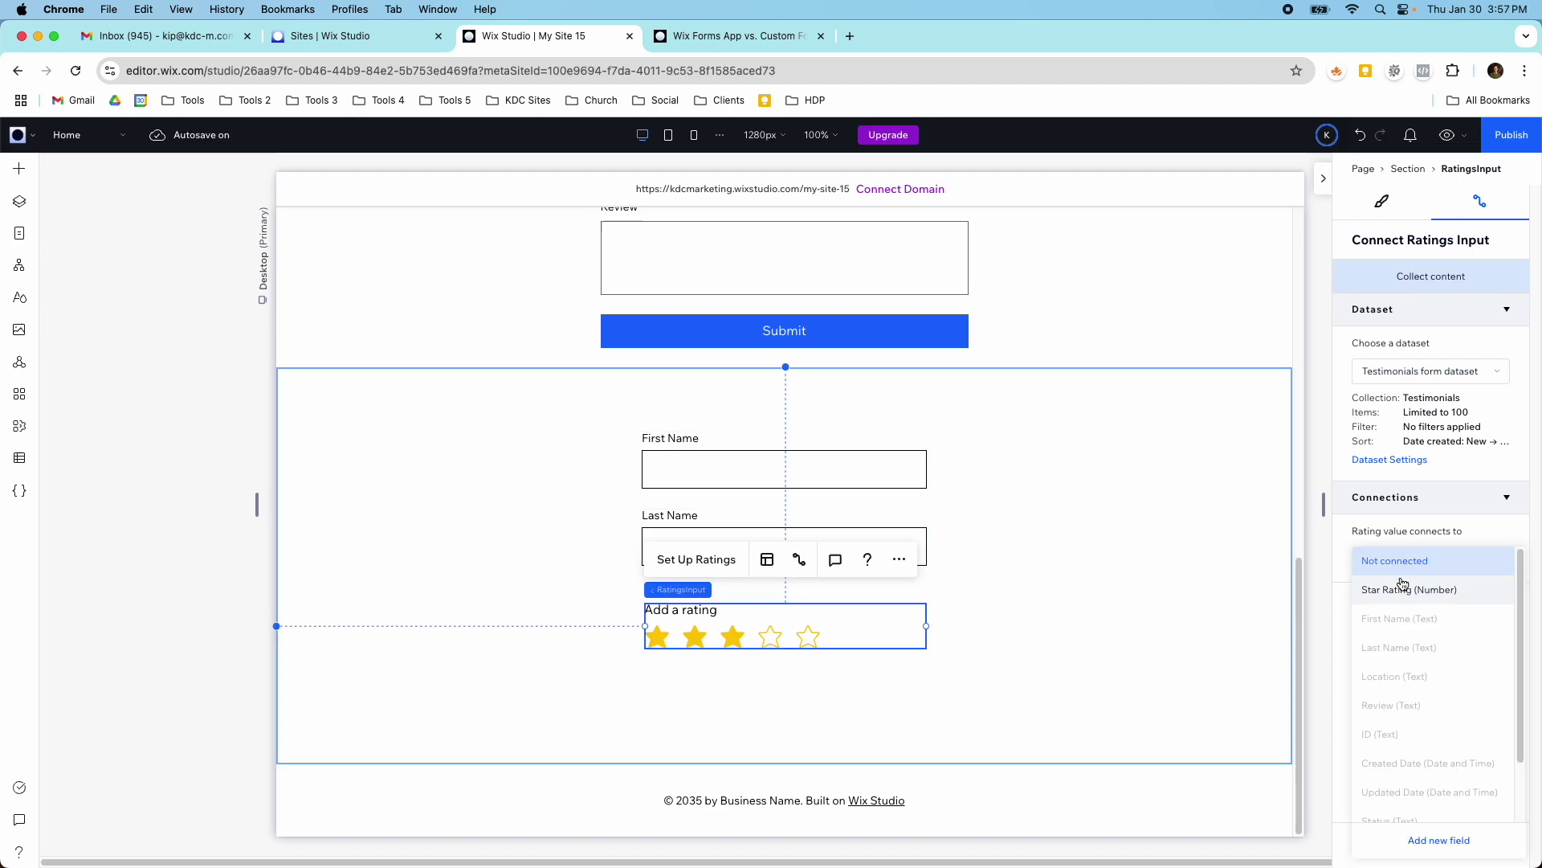
{"action": "left_click", "coordinate": [1407, 595]}
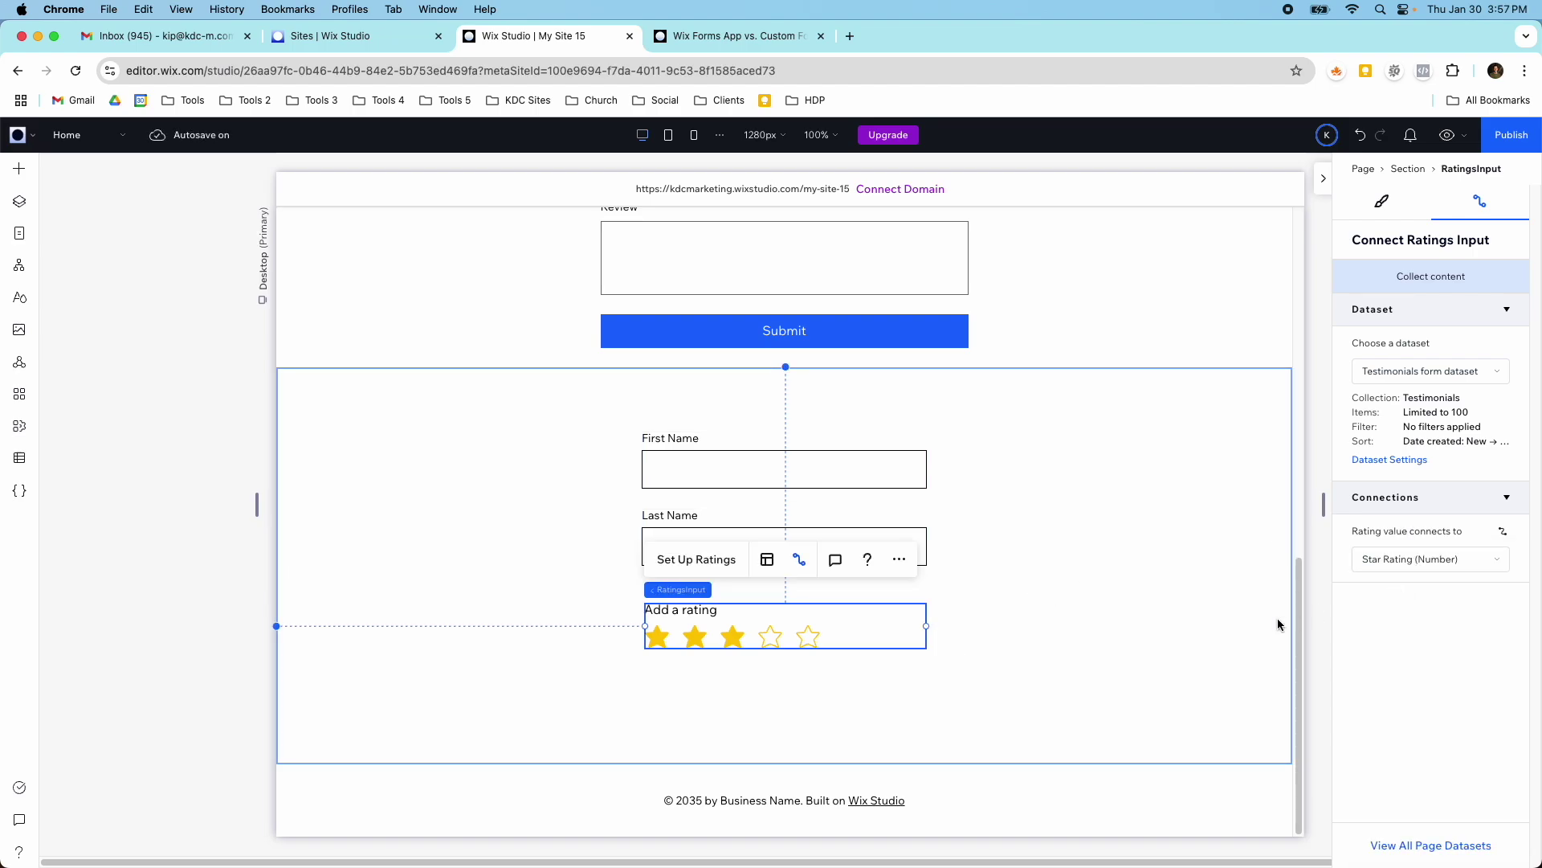
{"action": "left_click", "coordinate": [1372, 565]}
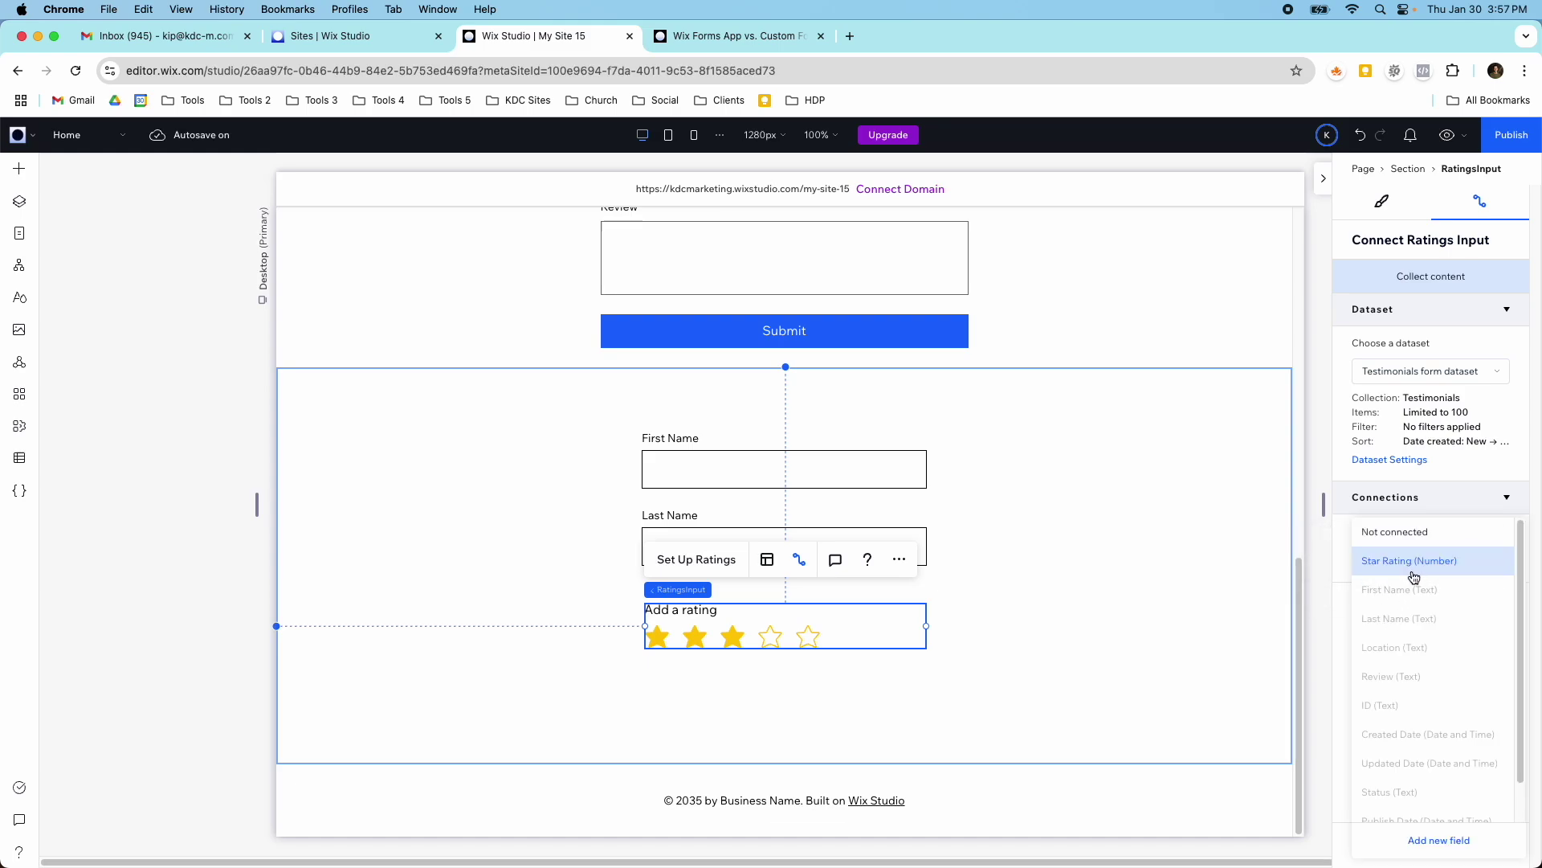
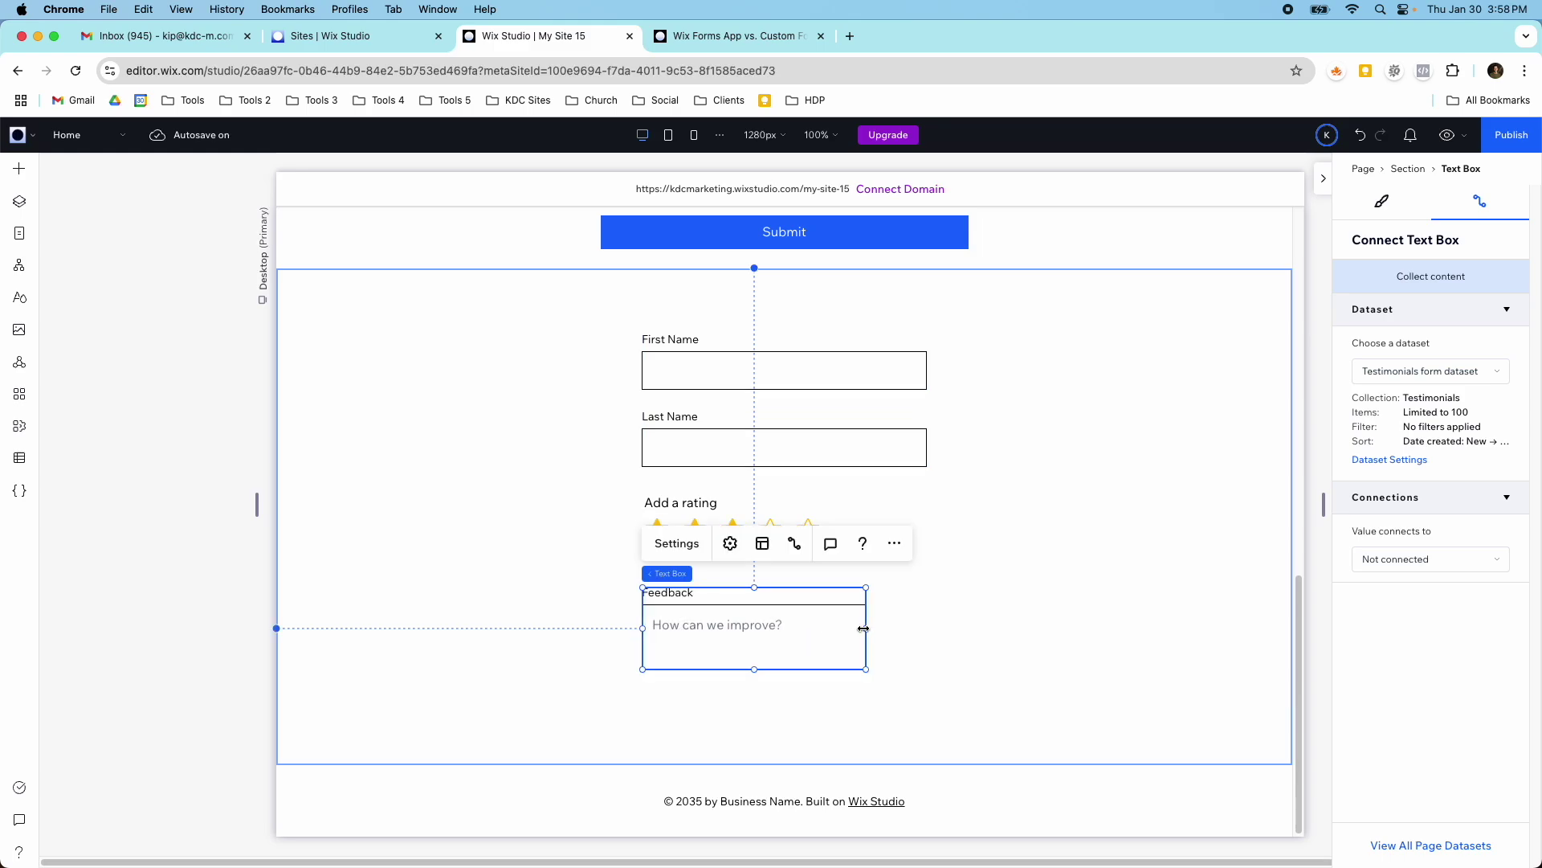
- Widen the Feedback text box to match the name fields and change its field title to "Review"
{"action": "left_click_drag", "start_coordinate": [867, 629], "coordinate": [928, 628]}
{"action": "left_click", "coordinate": [678, 545]}
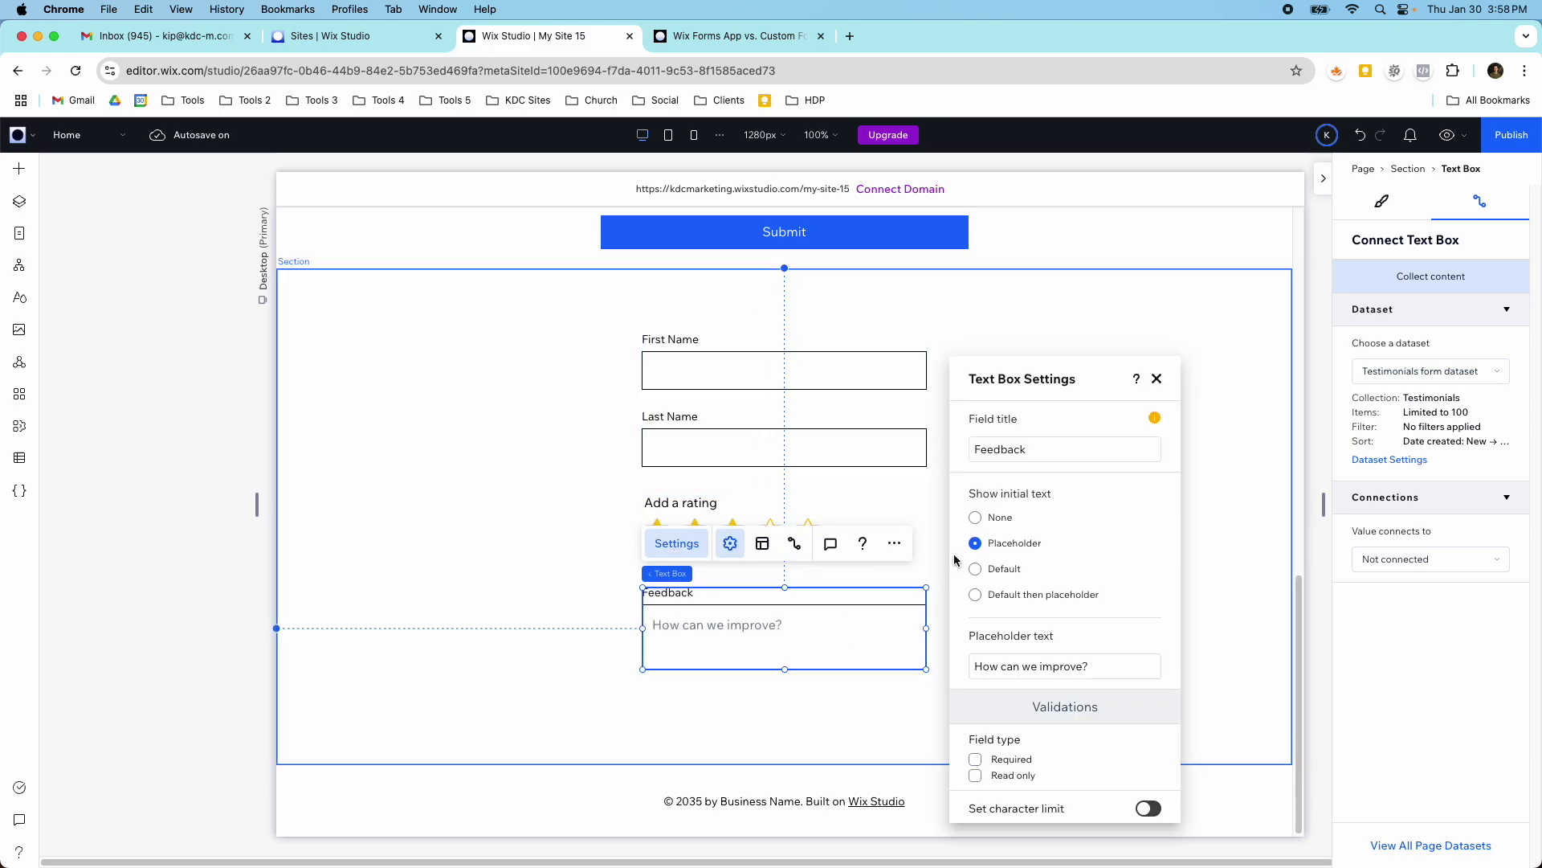
{"action": "left_click", "coordinate": [1021, 449]}
{"action": "double_click", "coordinate": [1020, 448]}
{"action": "type", "text": "Review"}
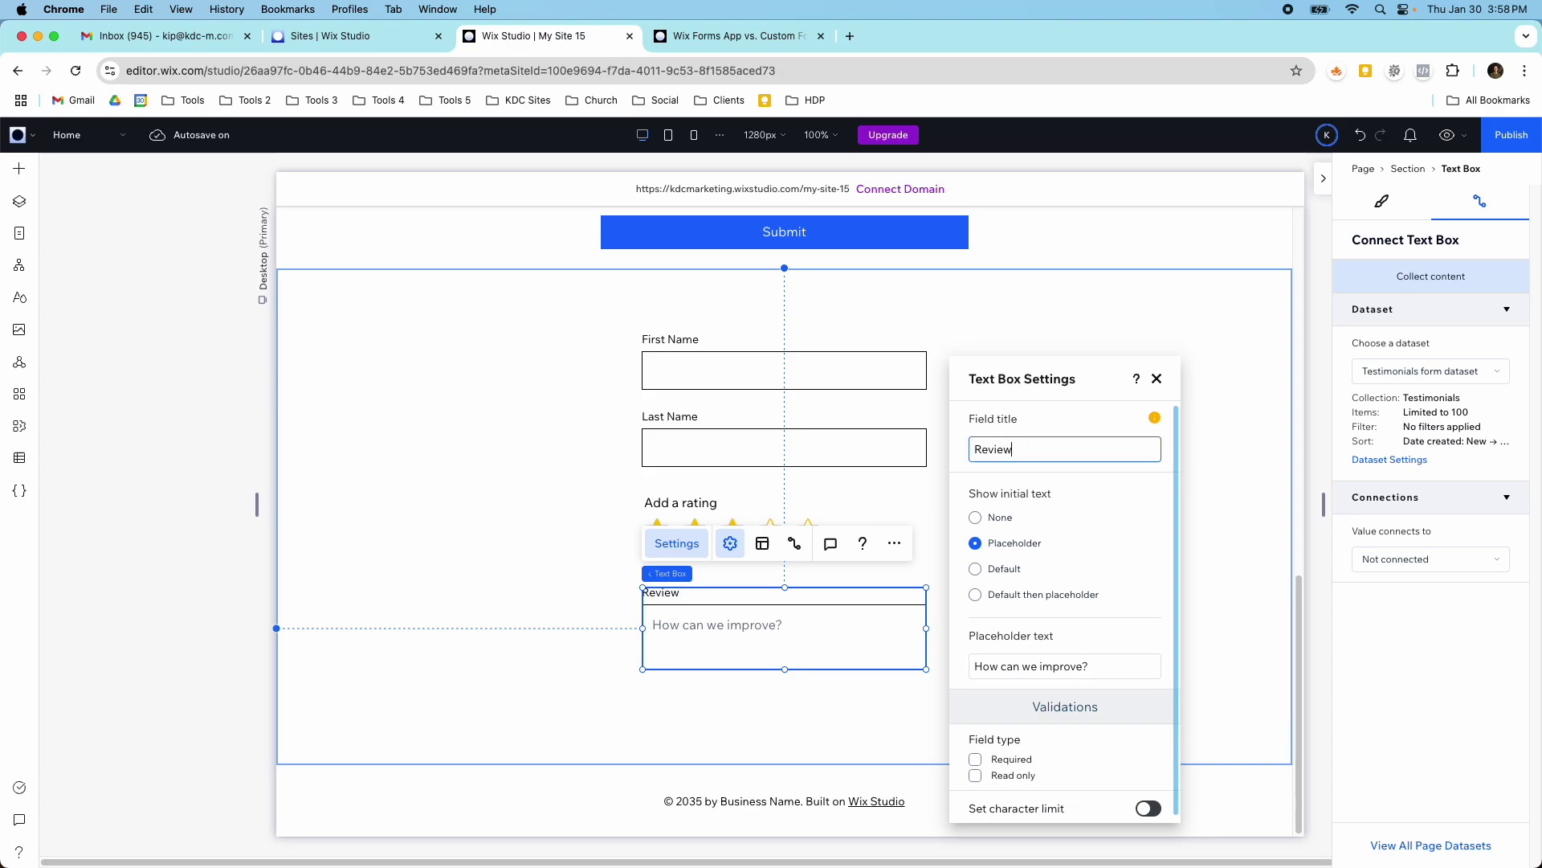
- Set the Review text box to show no initial text and connect its value to the Review (Text) field
{"action": "left_click", "coordinate": [1000, 518]}
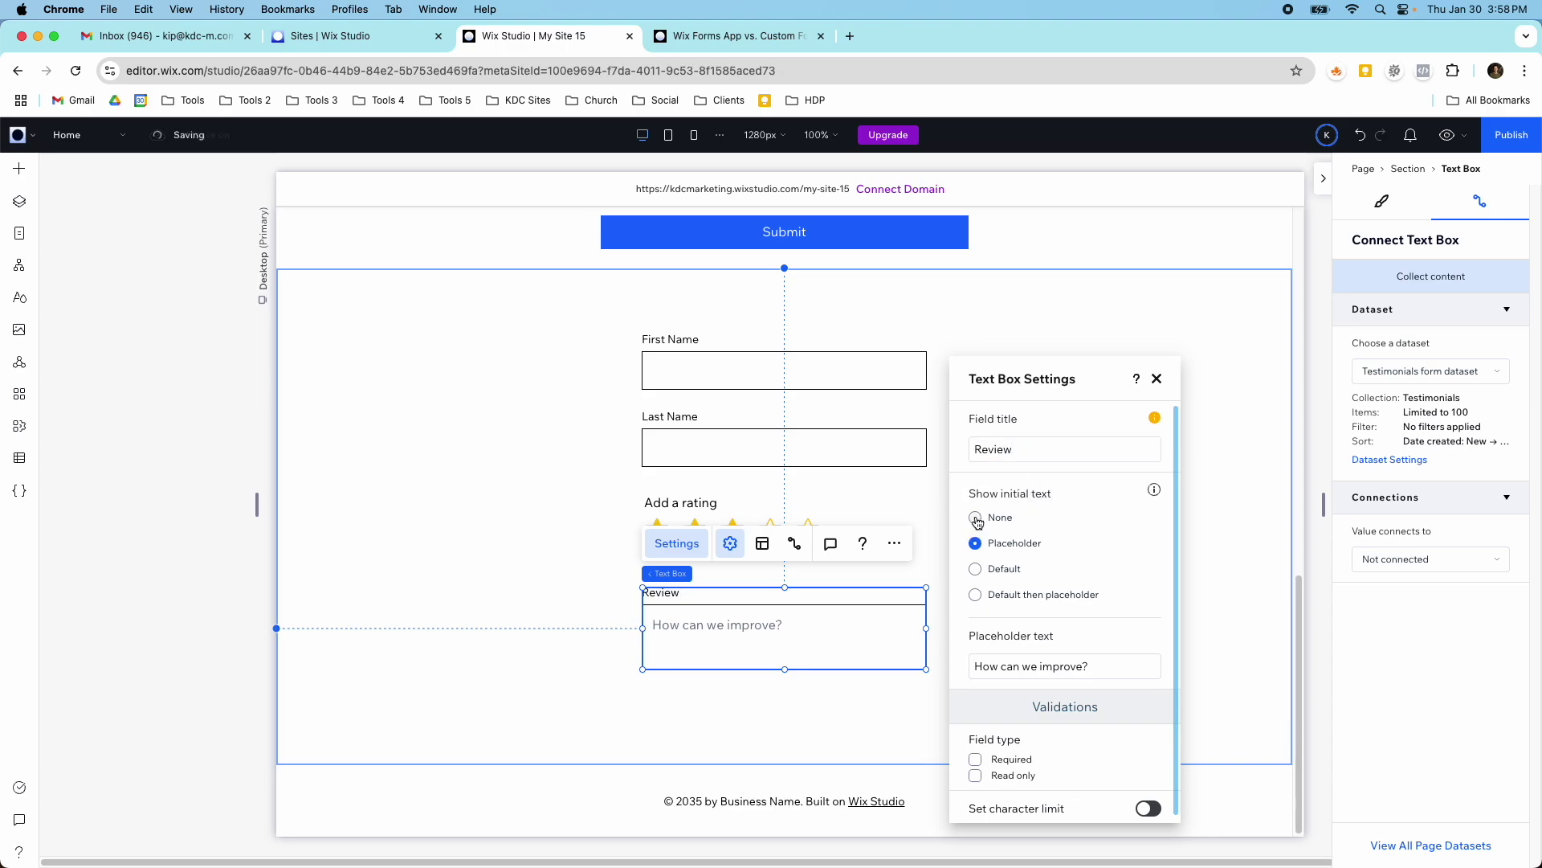
{"action": "left_click", "coordinate": [879, 689]}
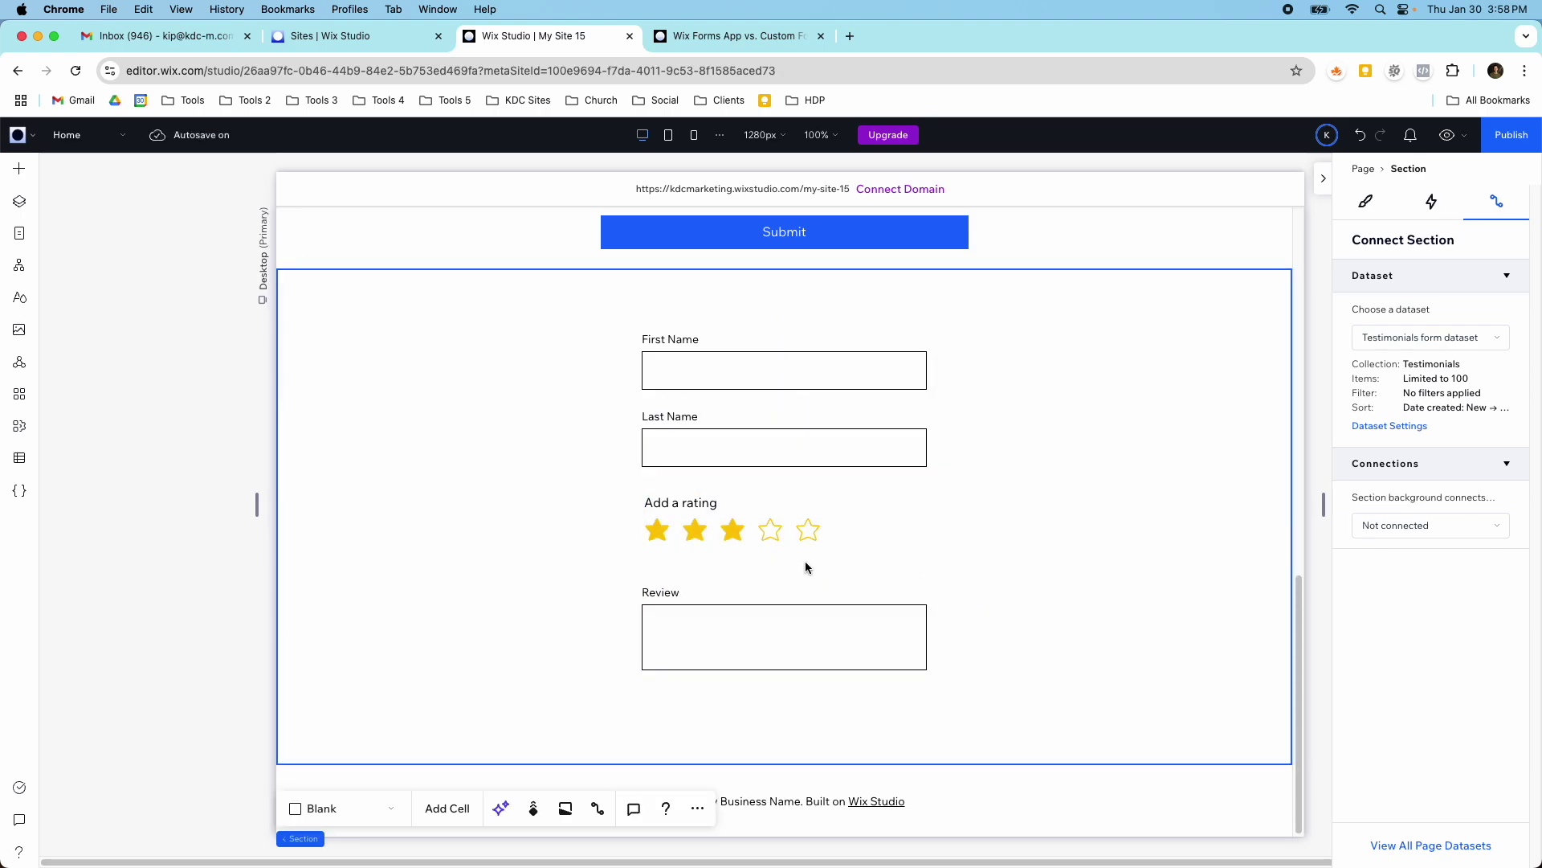
{"action": "left_click", "coordinate": [785, 528]}
{"action": "left_click", "coordinate": [801, 613]}
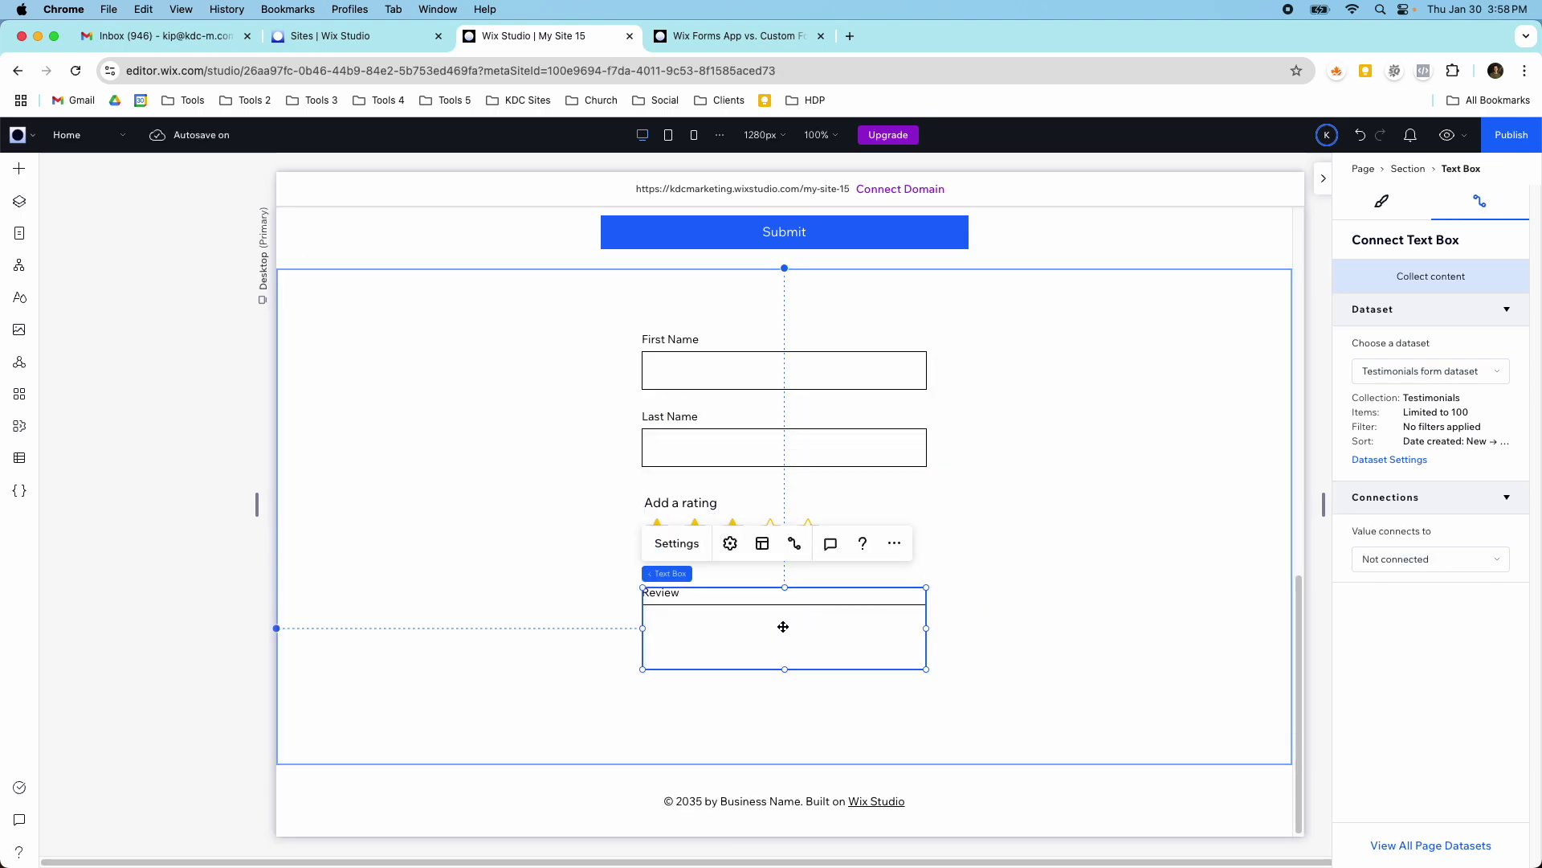
{"action": "left_click", "coordinate": [1391, 566]}
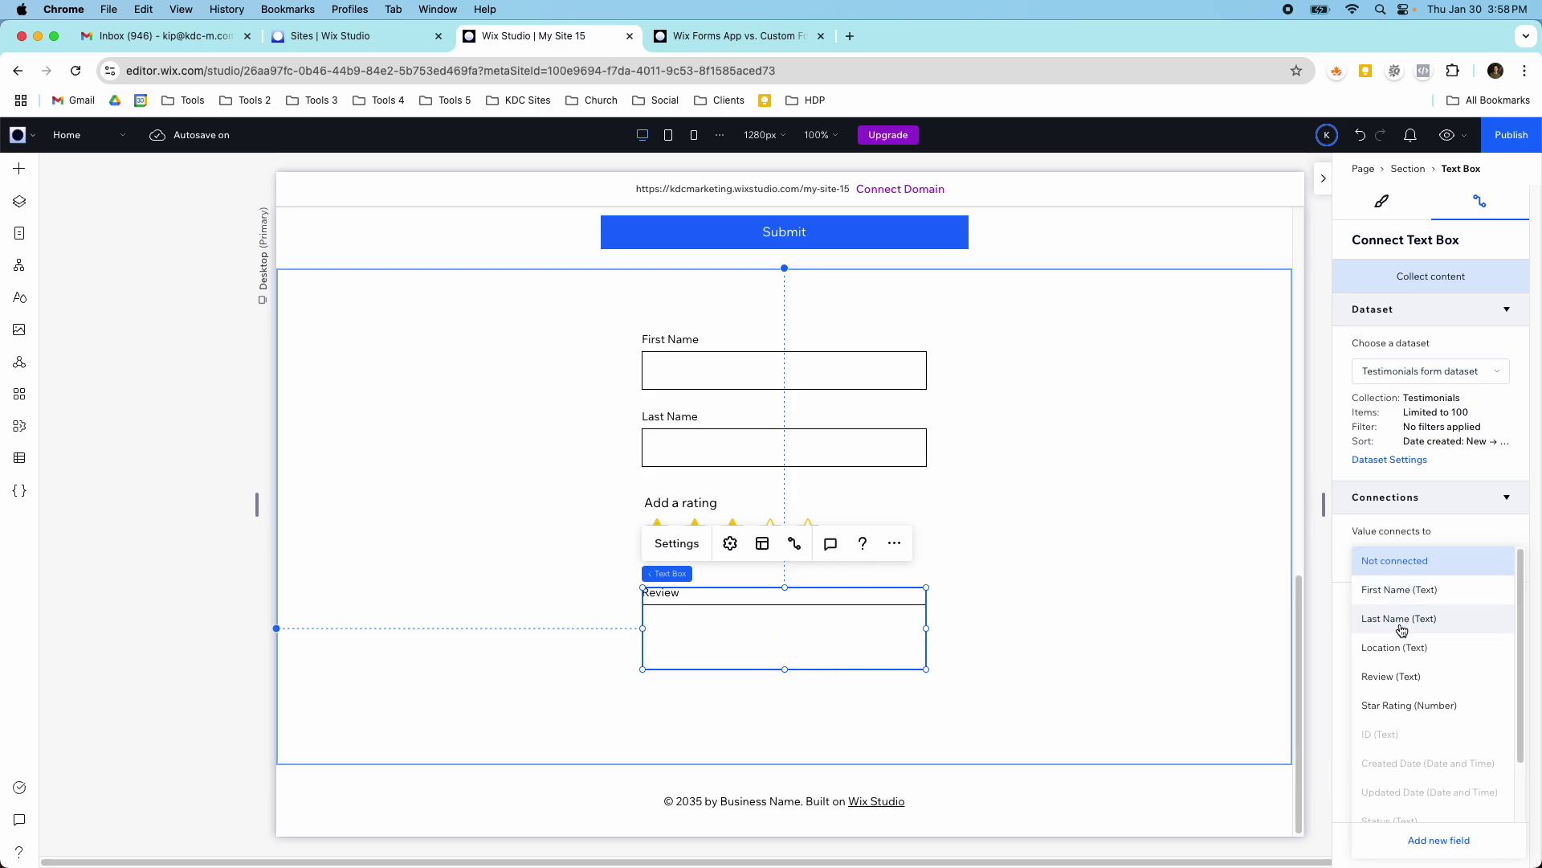
{"action": "left_click", "coordinate": [1392, 675]}
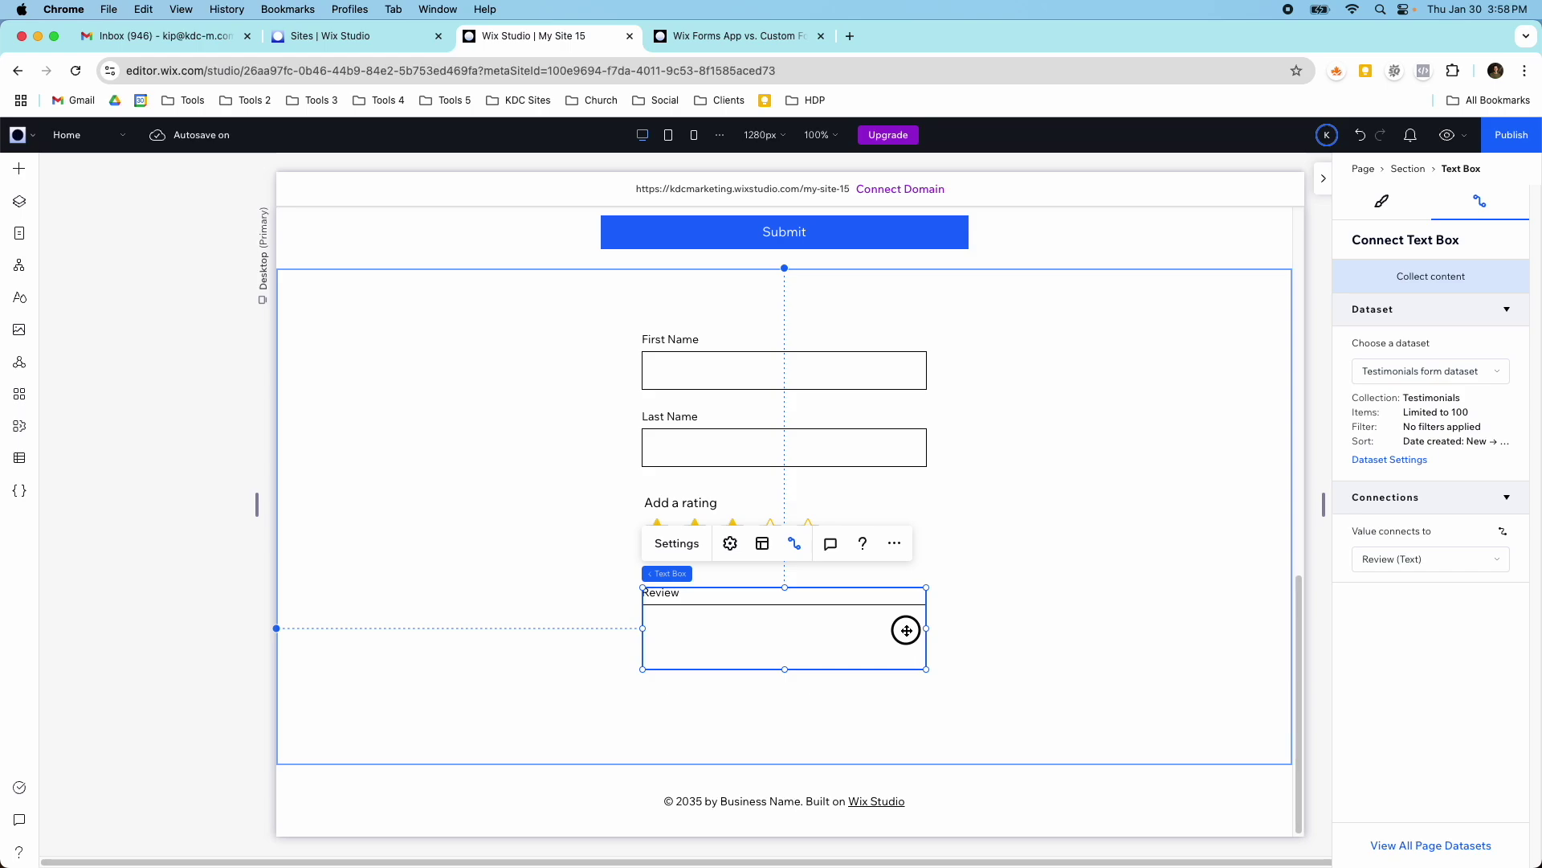
{"action": "left_click", "coordinate": [932, 620]}
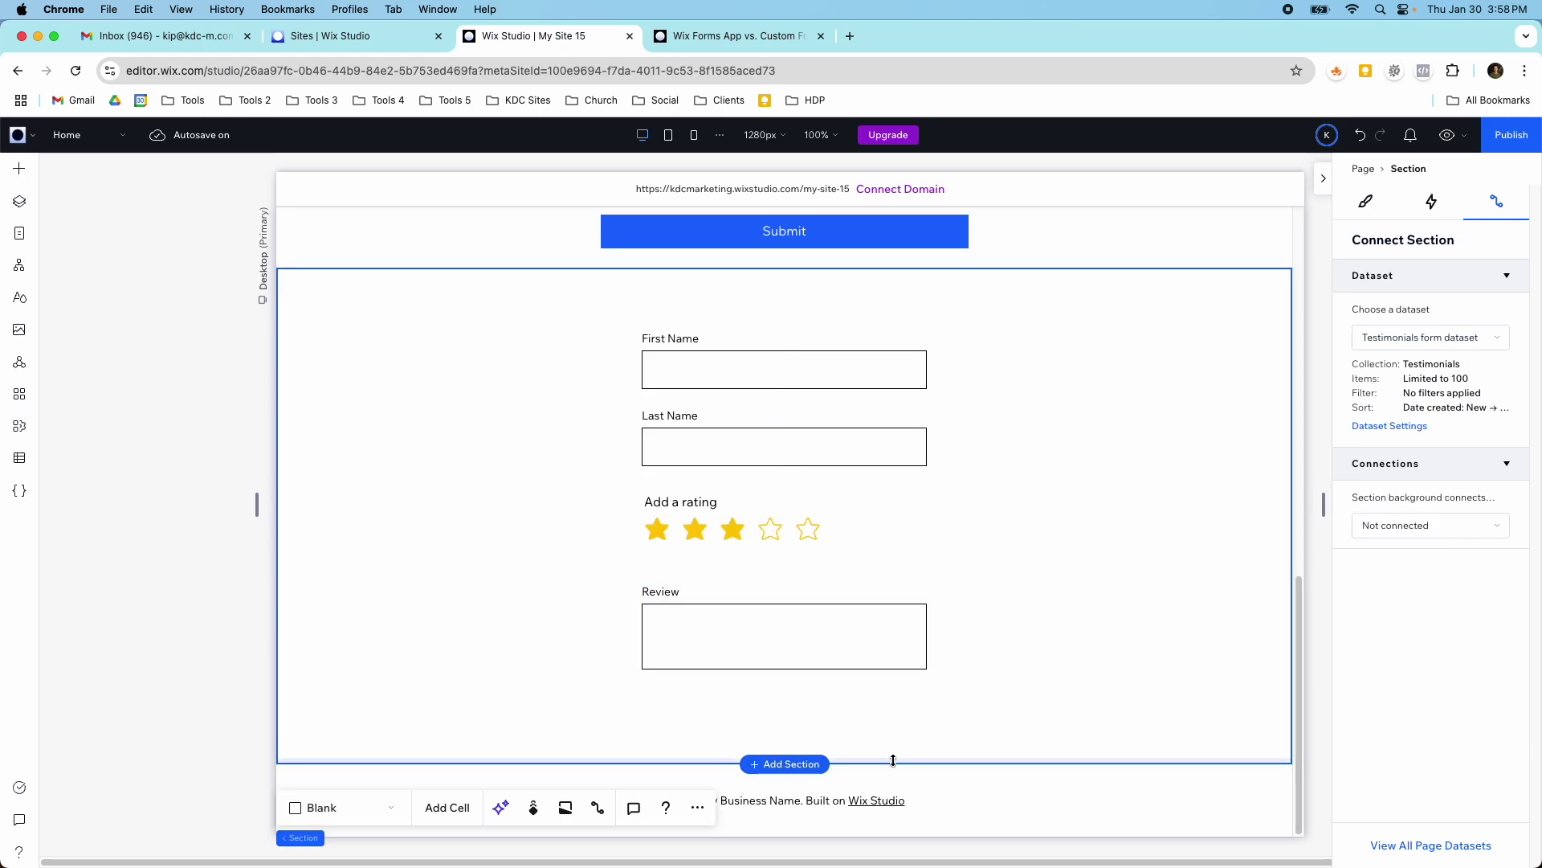
- Add a black "Start Now" button below the Review box and widen it to match the fields above
{"action": "scroll", "coordinate": [920, 683], "scroll_direction": "down", "scroll_amount": 1}
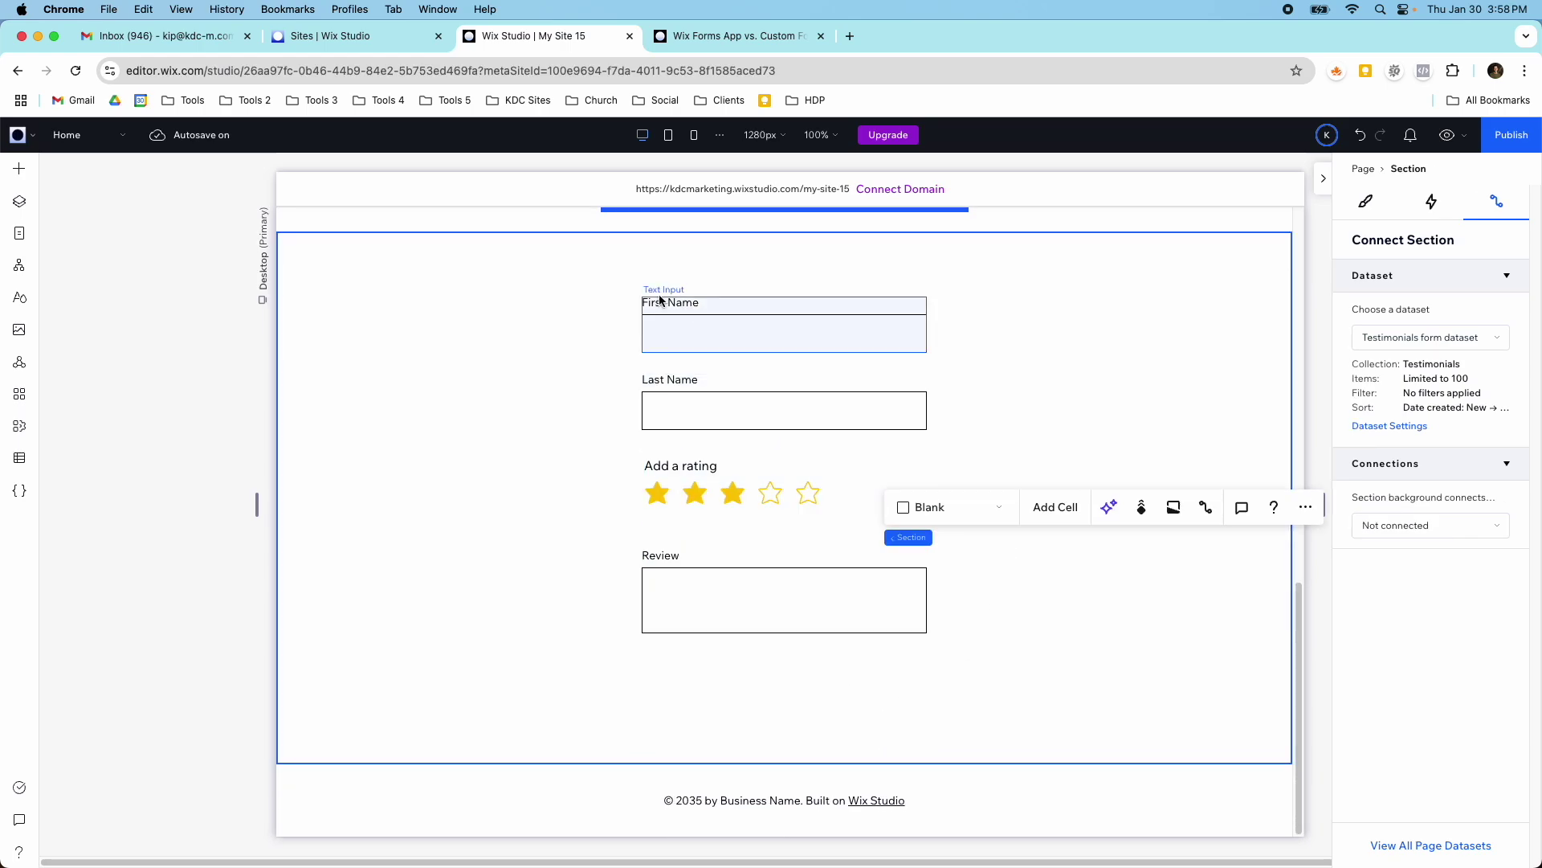
{"action": "scroll", "coordinate": [683, 344], "scroll_direction": "up", "scroll_amount": 10}
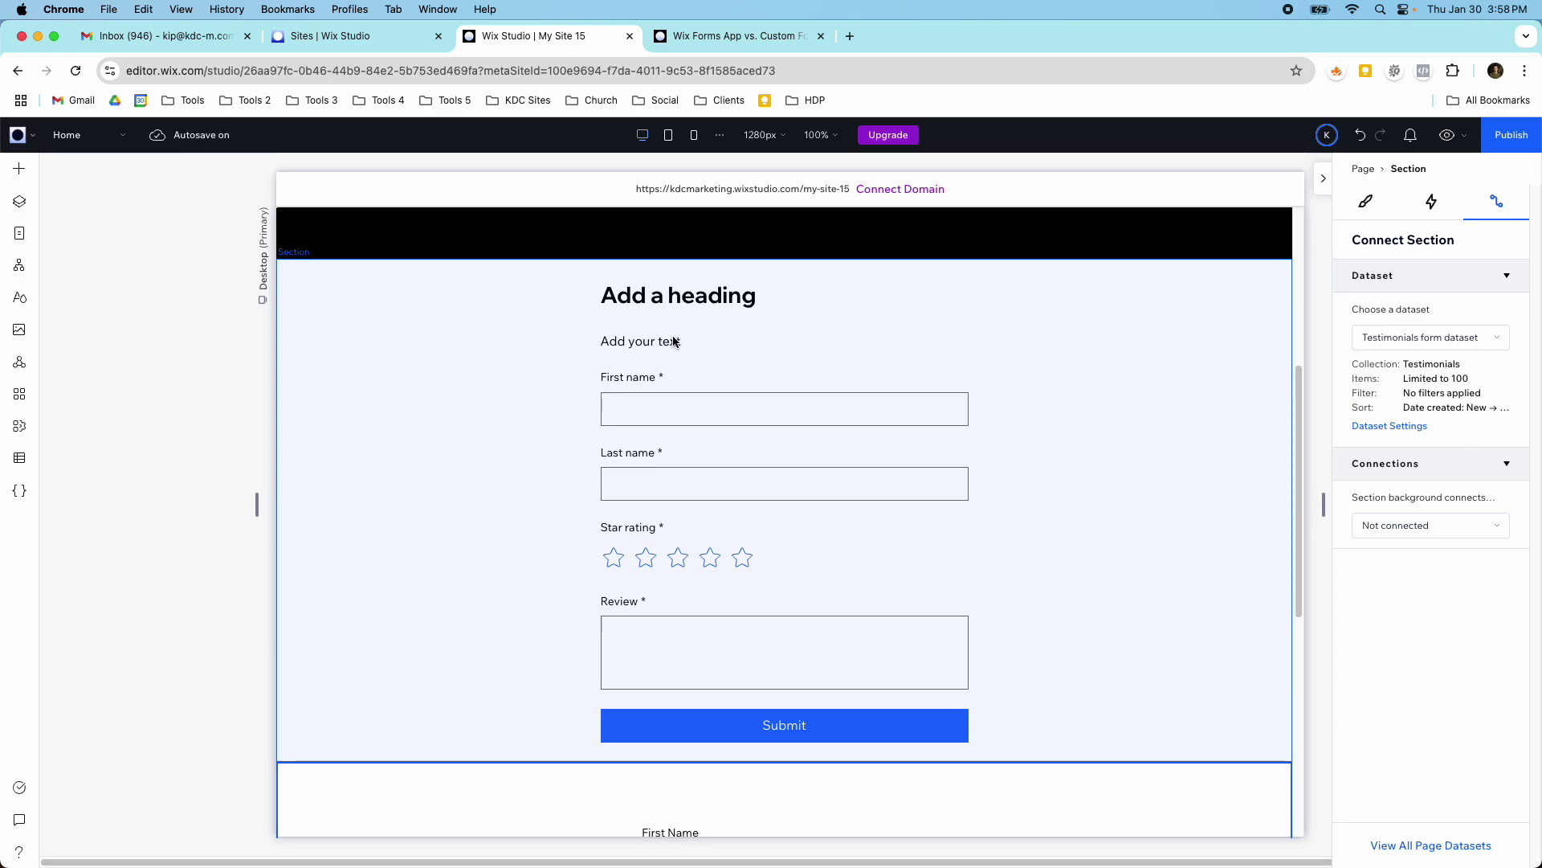
{"action": "scroll", "coordinate": [682, 354], "scroll_direction": "down", "scroll_amount": 10}
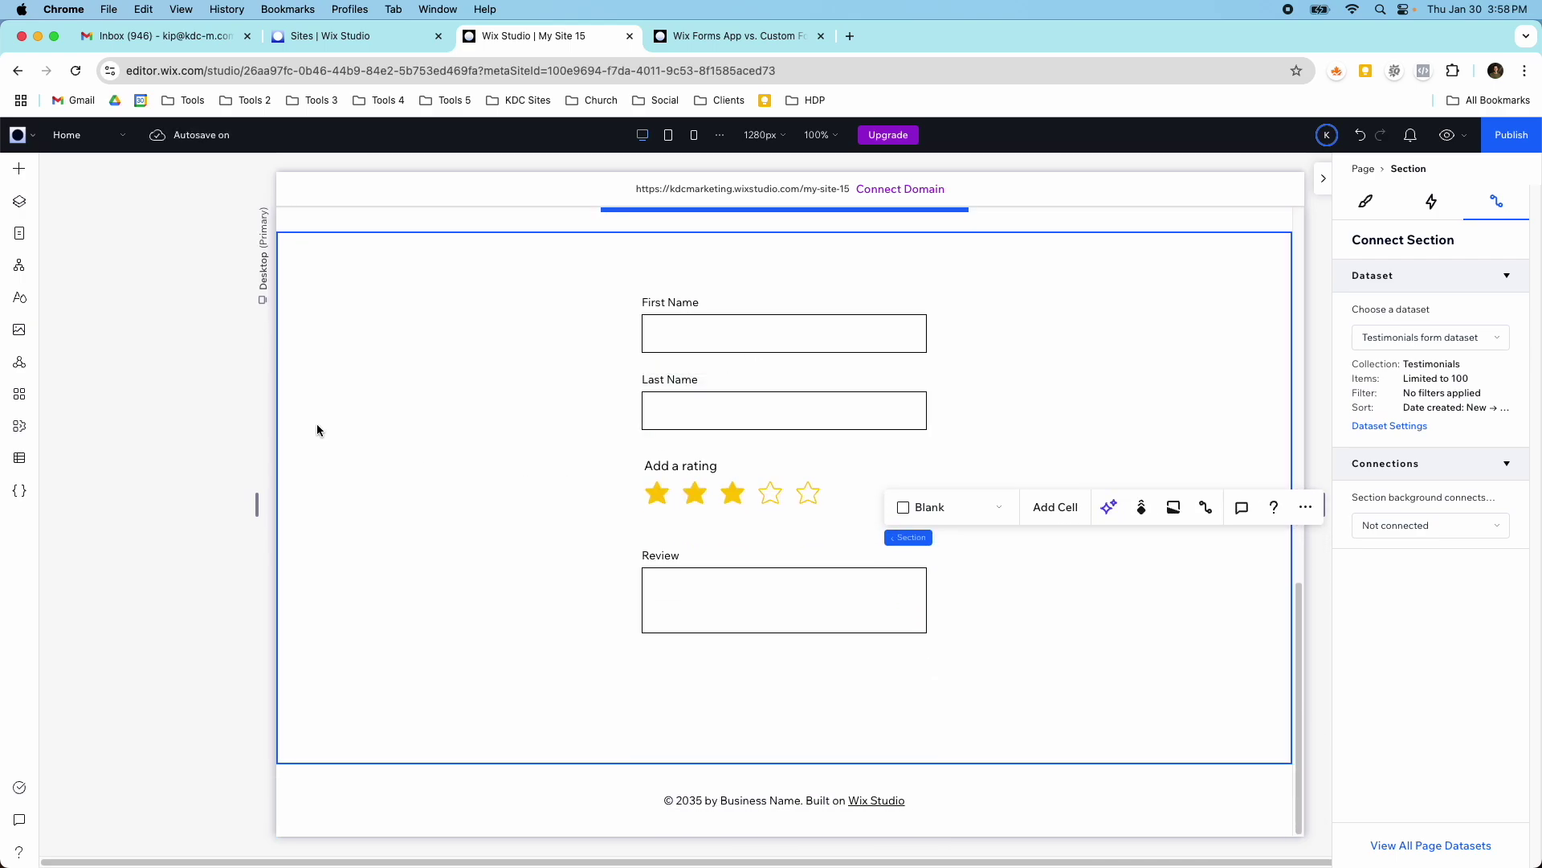
{"action": "left_click", "coordinate": [19, 168]}
{"action": "left_click", "coordinate": [88, 213]}
{"action": "left_click_drag", "start_coordinate": [239, 383], "coordinate": [642, 687]}
{"action": "left_click_drag", "start_coordinate": [800, 684], "coordinate": [928, 684]}
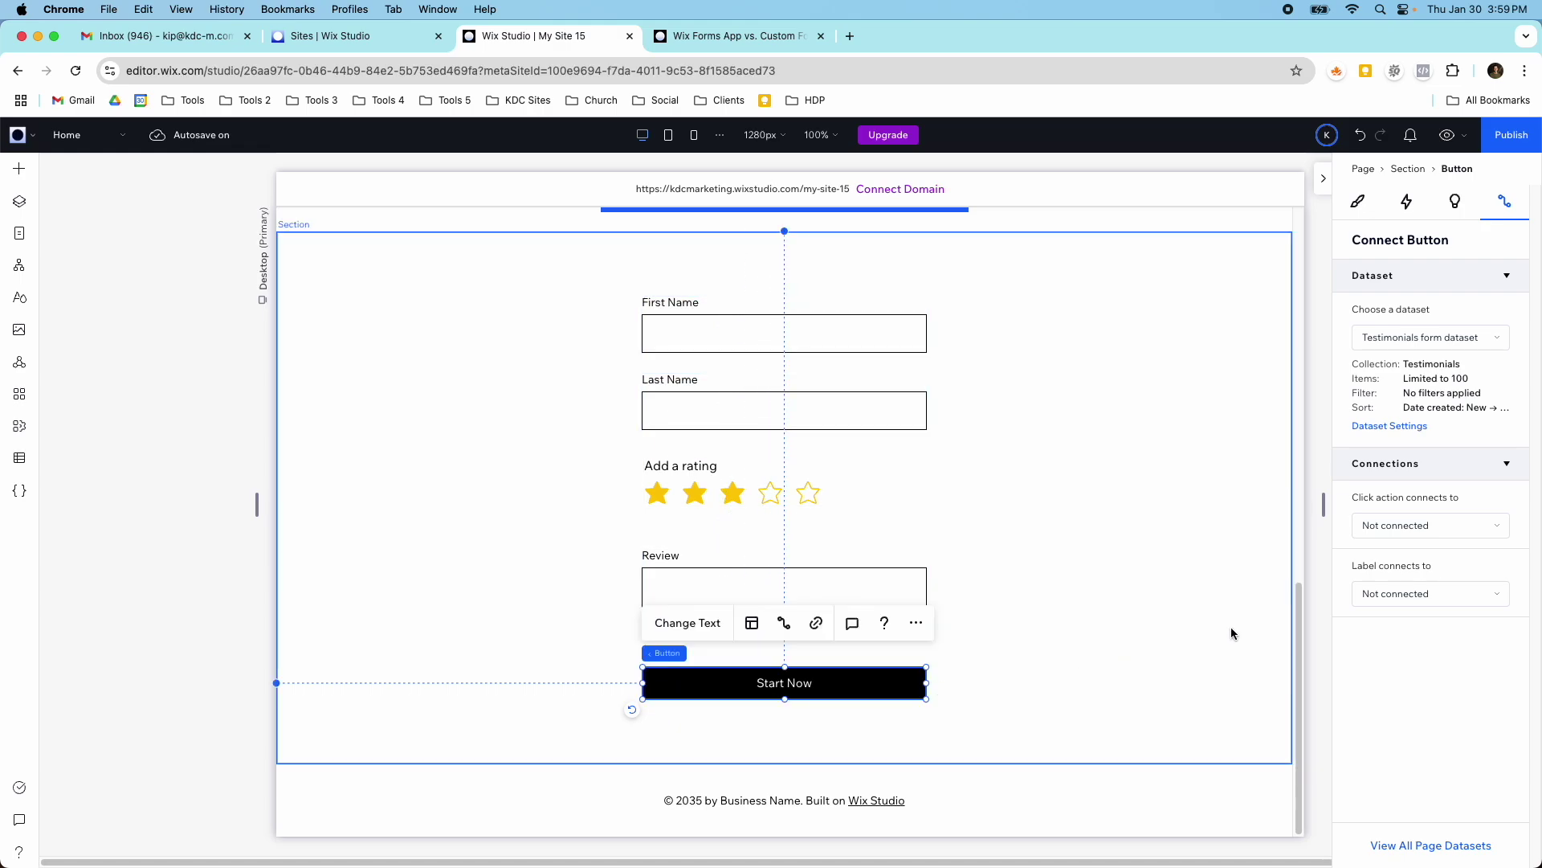
- Connect the Start Now button's click action to Submit and add success and failure messages
{"action": "left_click", "coordinate": [1377, 539]}
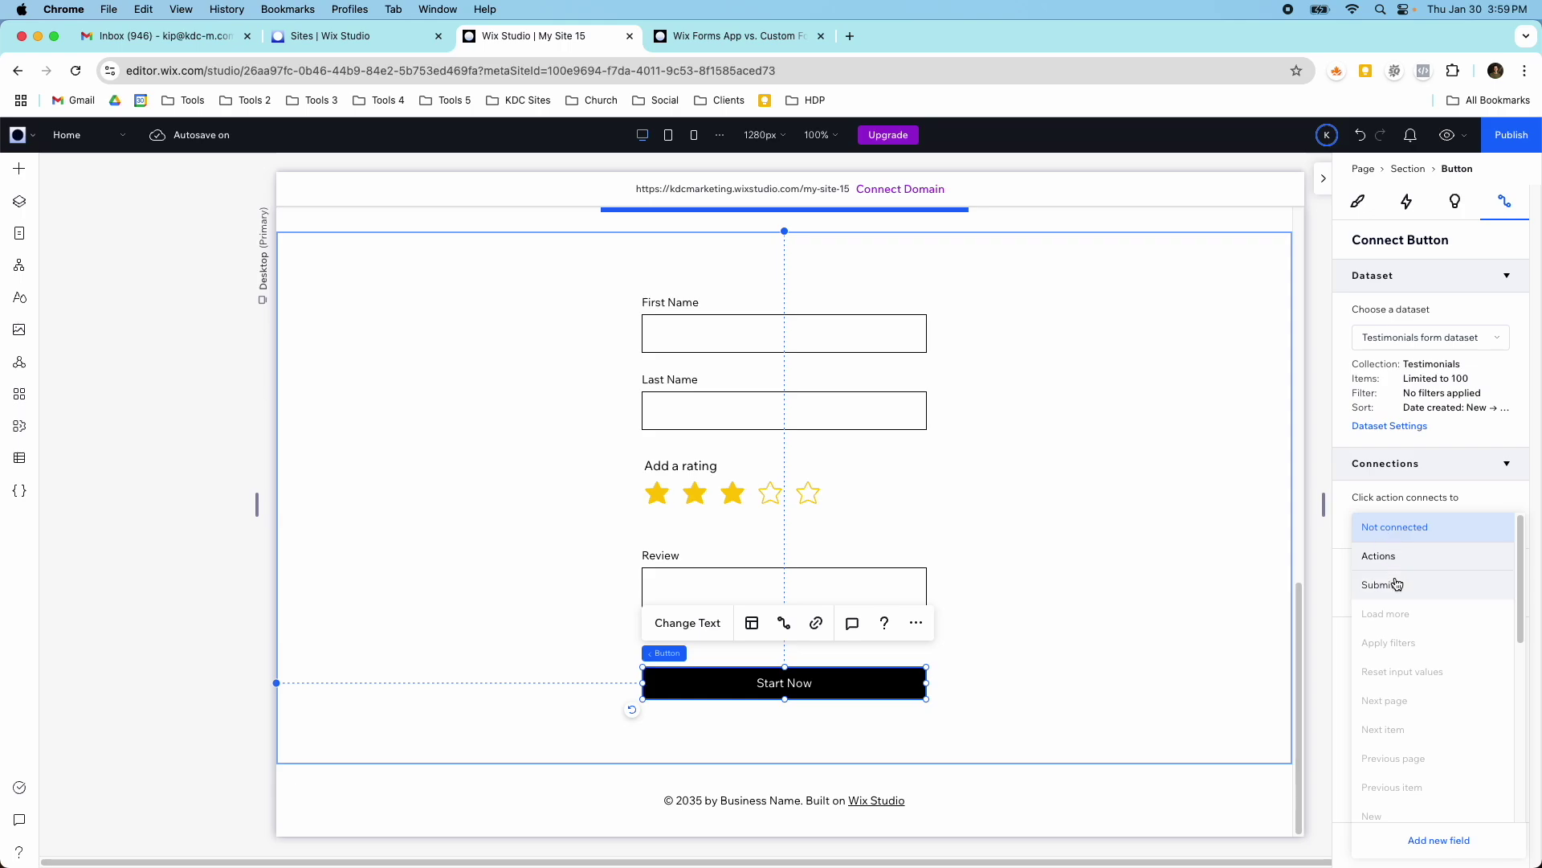
{"action": "left_click", "coordinate": [1386, 586]}
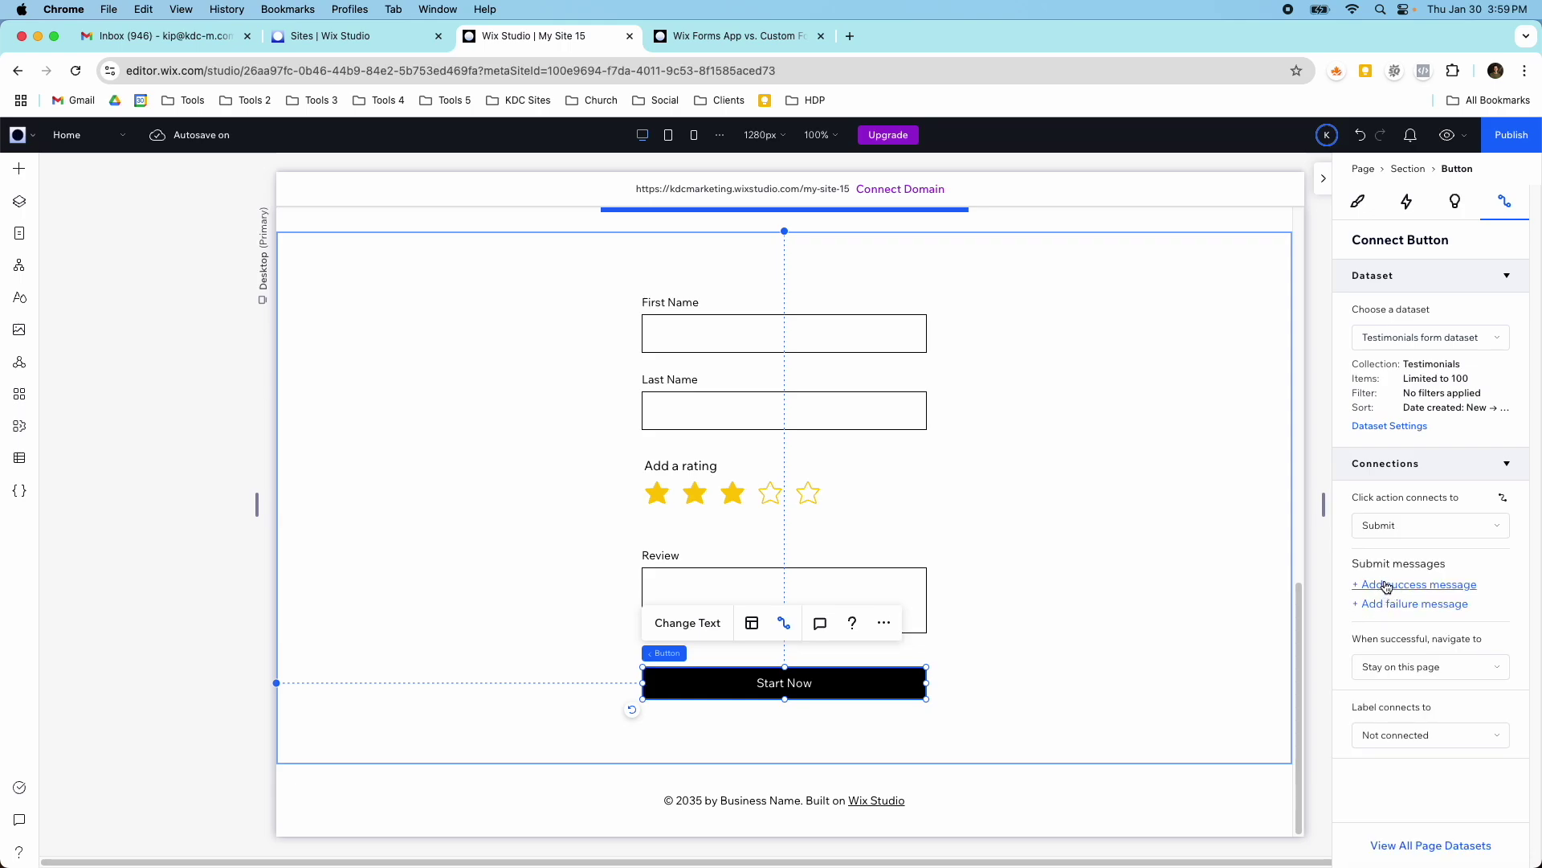
{"action": "left_click", "coordinate": [1389, 586]}
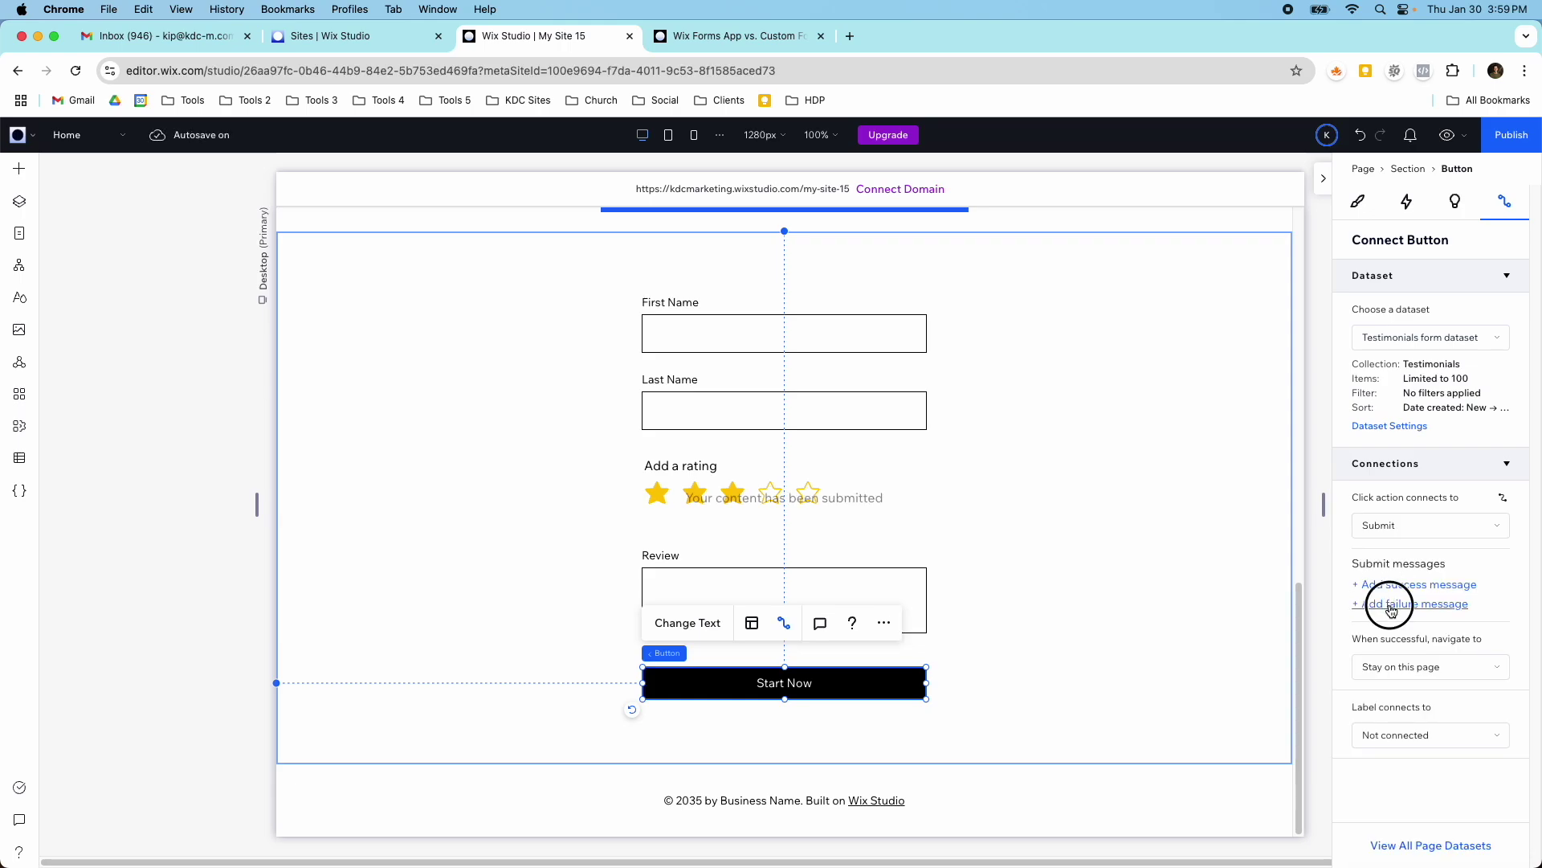
- Move the submission success and error messages below the Start Now button, with the error message on top
{"action": "left_click_drag", "start_coordinate": [838, 503], "coordinate": [826, 731]}
{"action": "left_click", "coordinate": [865, 499]}
{"action": "left_click_drag", "start_coordinate": [866, 499], "coordinate": [862, 756]}
- Compare the layout of the Wix form above with the custom form's elements and submit messages
{"action": "scroll", "coordinate": [924, 450], "scroll_direction": "up", "scroll_amount": 10}
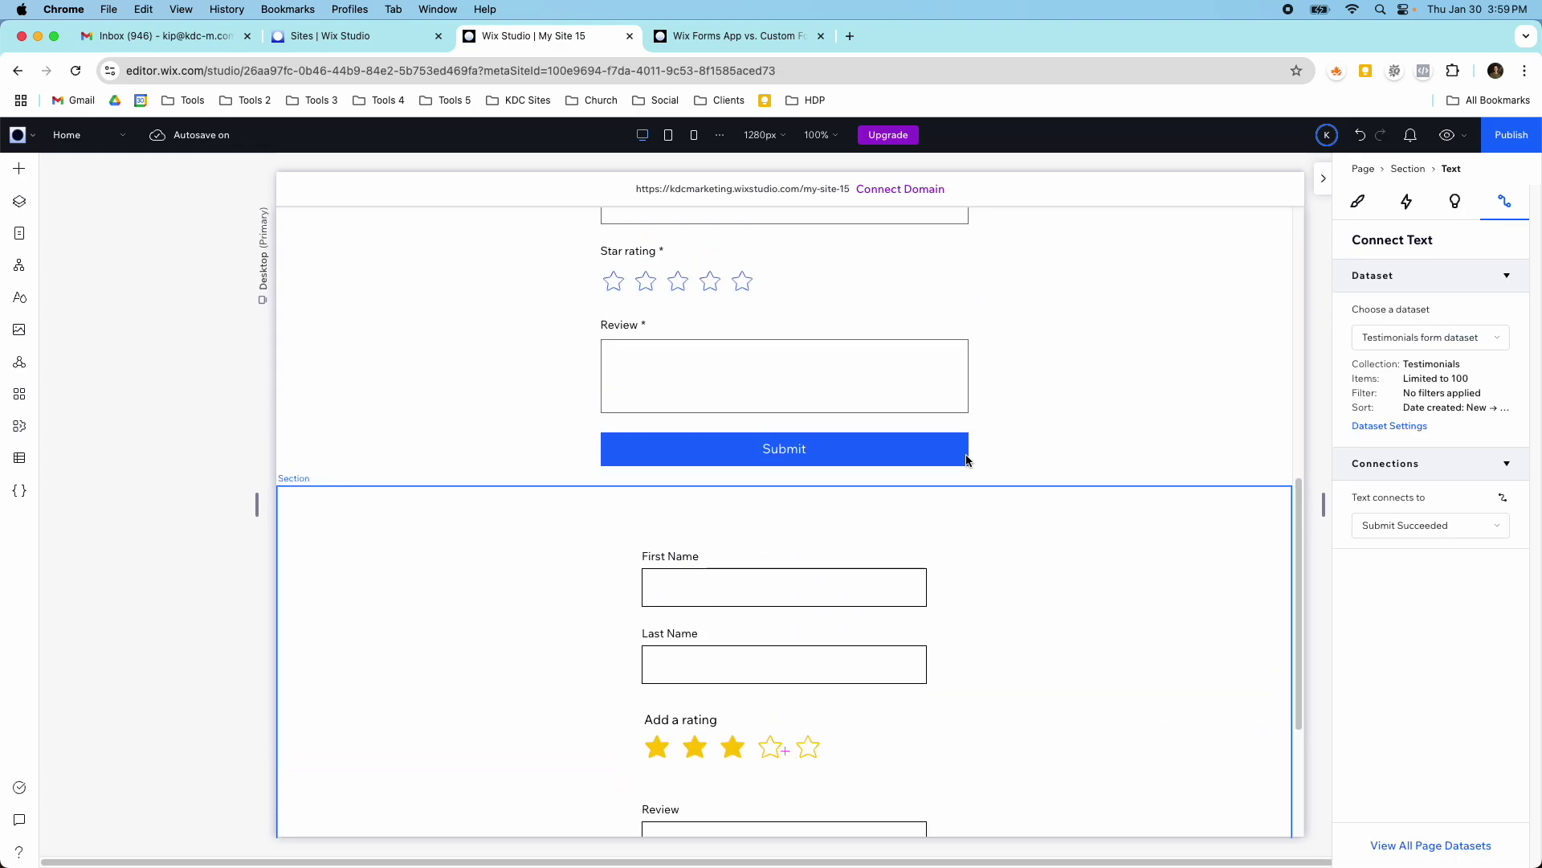
{"action": "left_click", "coordinate": [812, 410]}
{"action": "scroll", "coordinate": [1048, 482], "scroll_direction": "down", "scroll_amount": 3}
{"action": "scroll", "coordinate": [1046, 504], "scroll_direction": "down", "scroll_amount": 2}
{"action": "scroll", "coordinate": [865, 475], "scroll_direction": "down", "scroll_amount": 2}
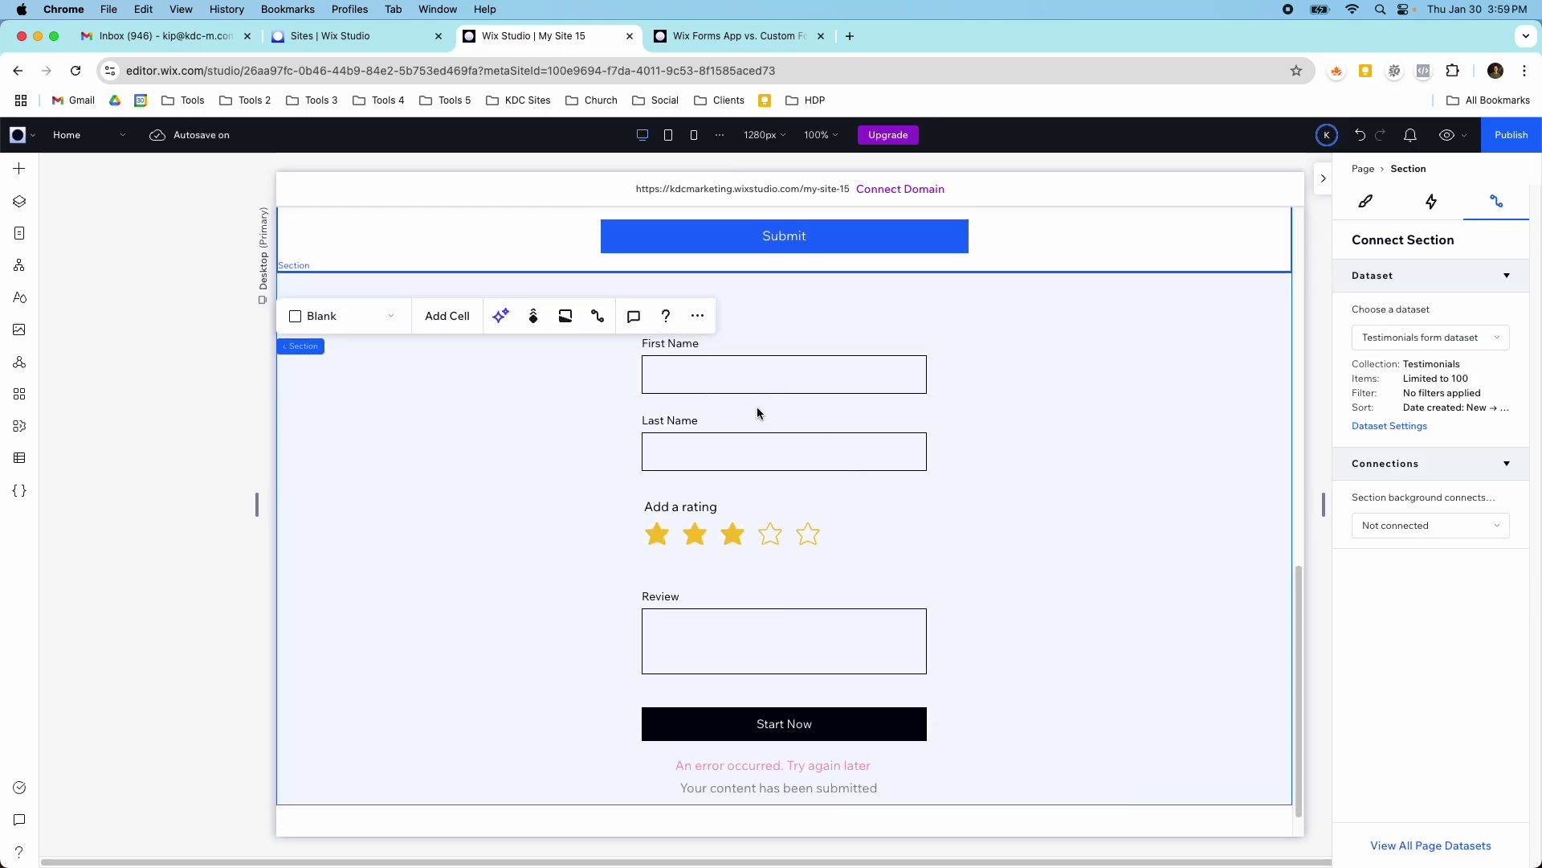
{"action": "scroll", "coordinate": [780, 425], "scroll_direction": "down", "scroll_amount": 1}
{"action": "scroll", "coordinate": [846, 628], "scroll_direction": "up", "scroll_amount": 3}
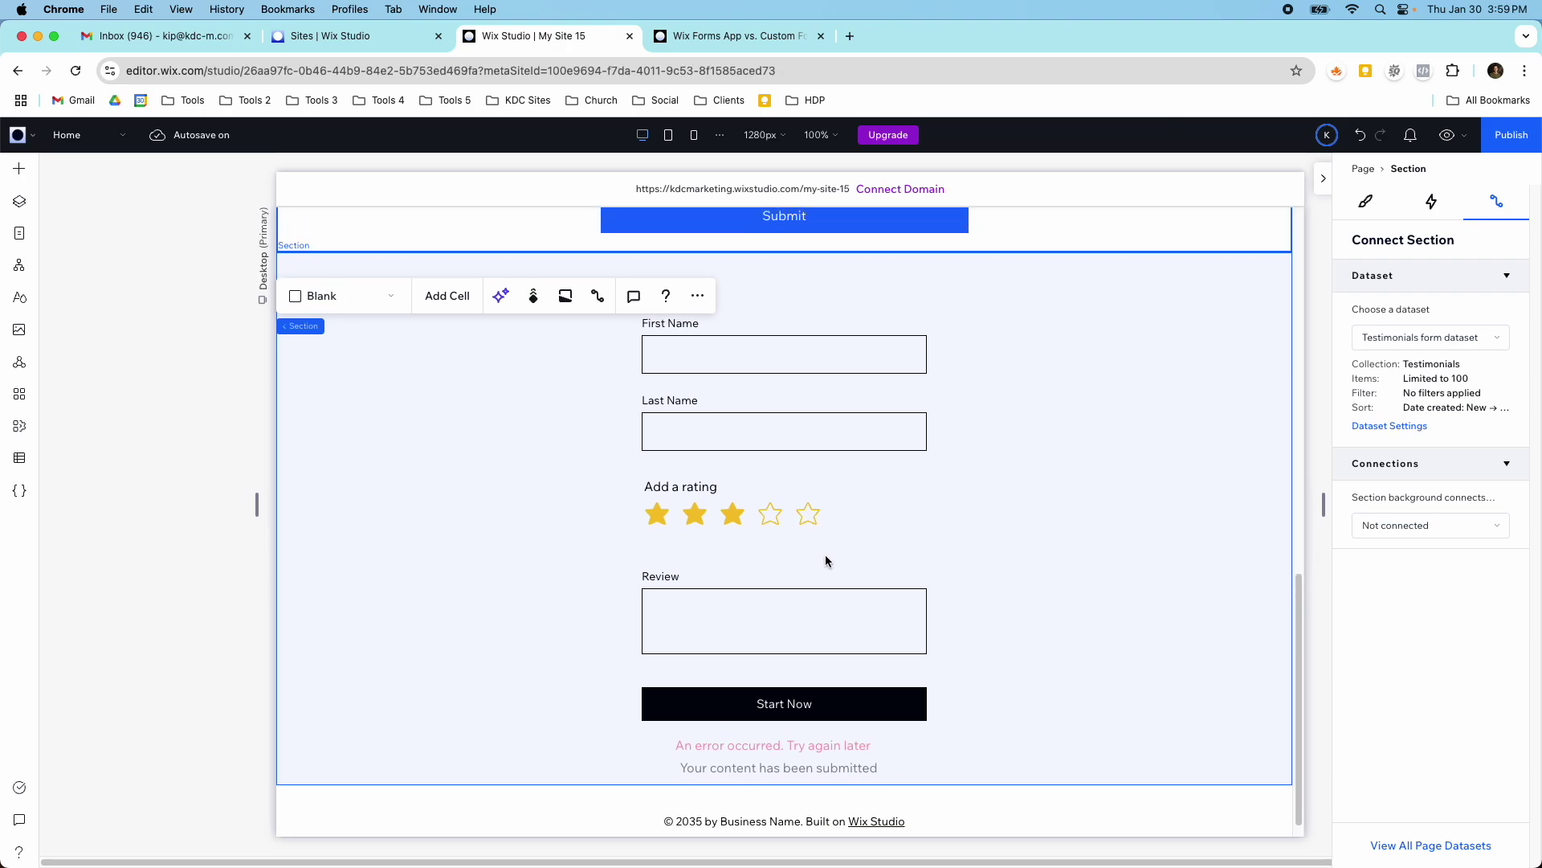
- Stack all custom form elements vertically, from the First Name field through the button and both submit messages
{"action": "left_click", "coordinate": [811, 442]}
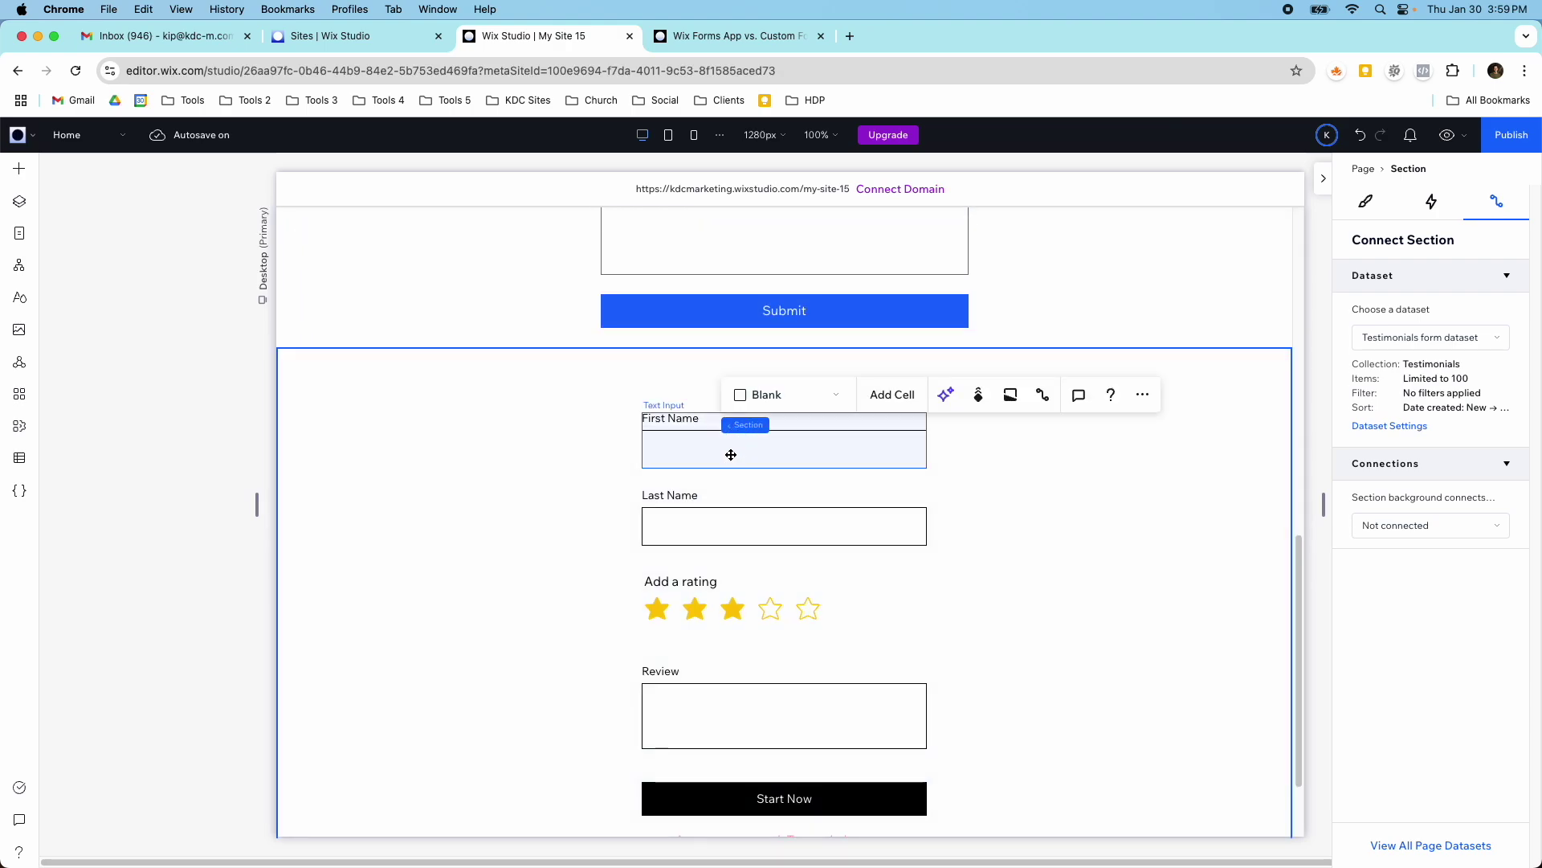
{"action": "left_click", "coordinate": [750, 537], "text": "shift"}
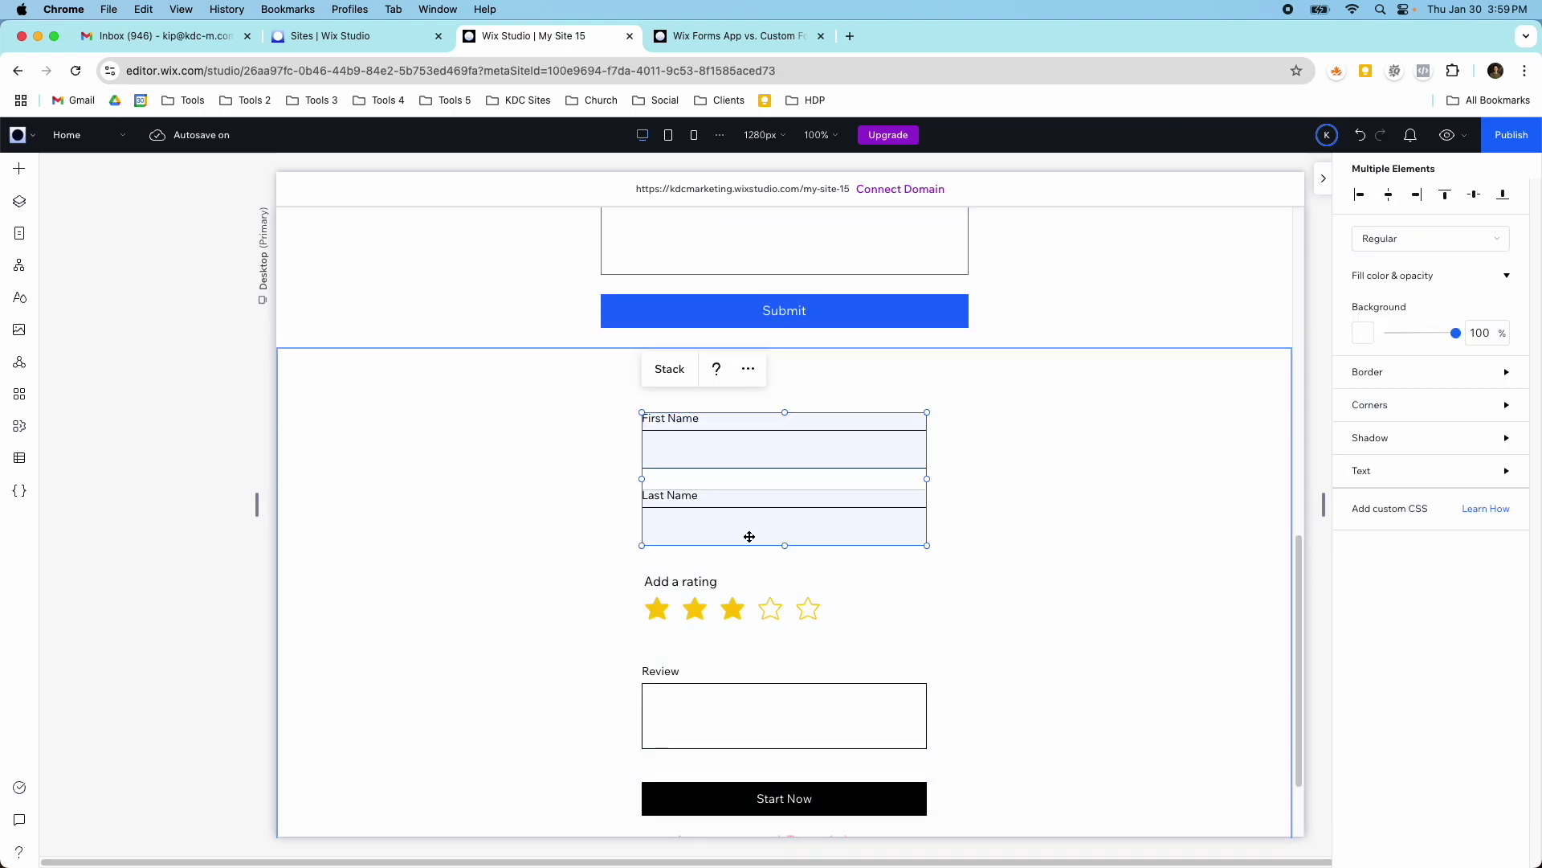
{"action": "left_click", "coordinate": [747, 604], "text": "shift"}
{"action": "left_click", "coordinate": [784, 714], "text": "shift"}
{"action": "scroll", "coordinate": [788, 675], "scroll_direction": "down", "scroll_amount": 3}
{"action": "left_click", "coordinate": [790, 679], "text": "shift"}
{"action": "left_click", "coordinate": [807, 727], "text": "shift"}
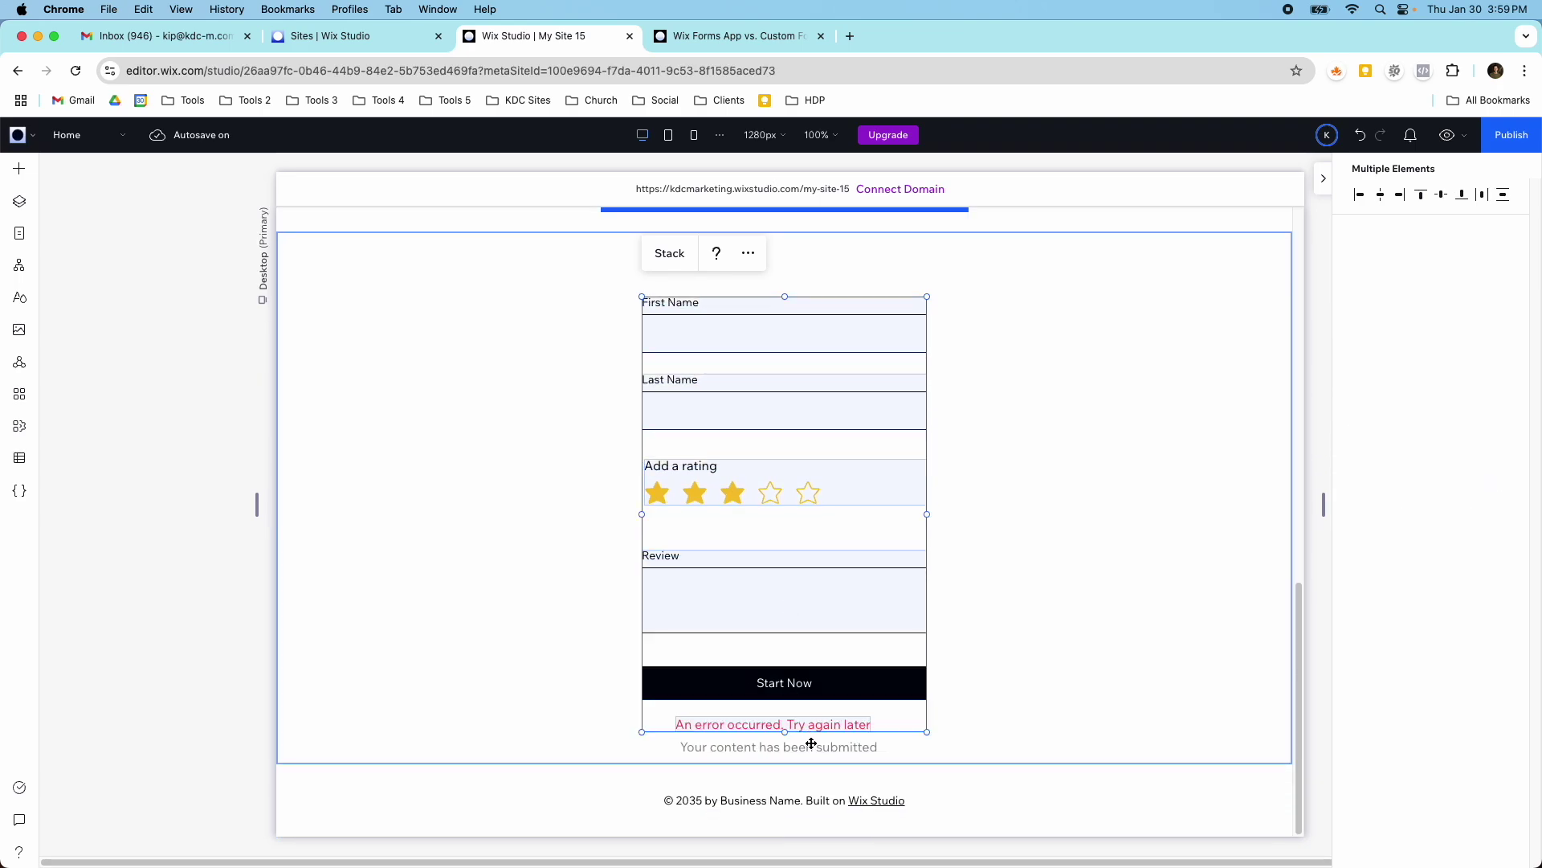
{"action": "left_click", "coordinate": [814, 750], "text": "shift"}
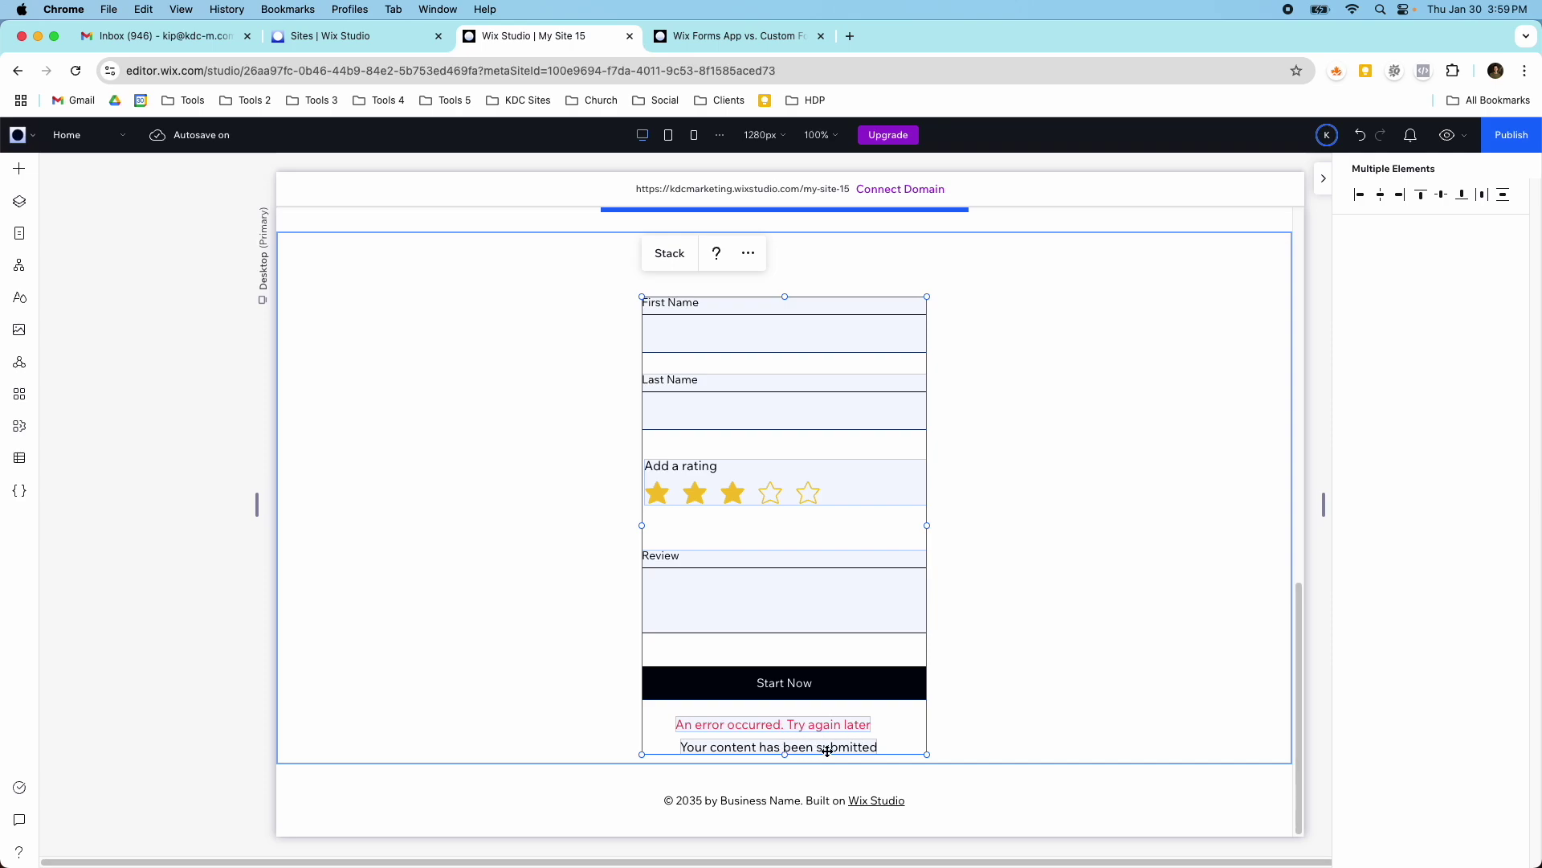
{"action": "scroll", "coordinate": [847, 630], "scroll_direction": "up", "scroll_amount": 3}
{"action": "left_click", "coordinate": [672, 362]}
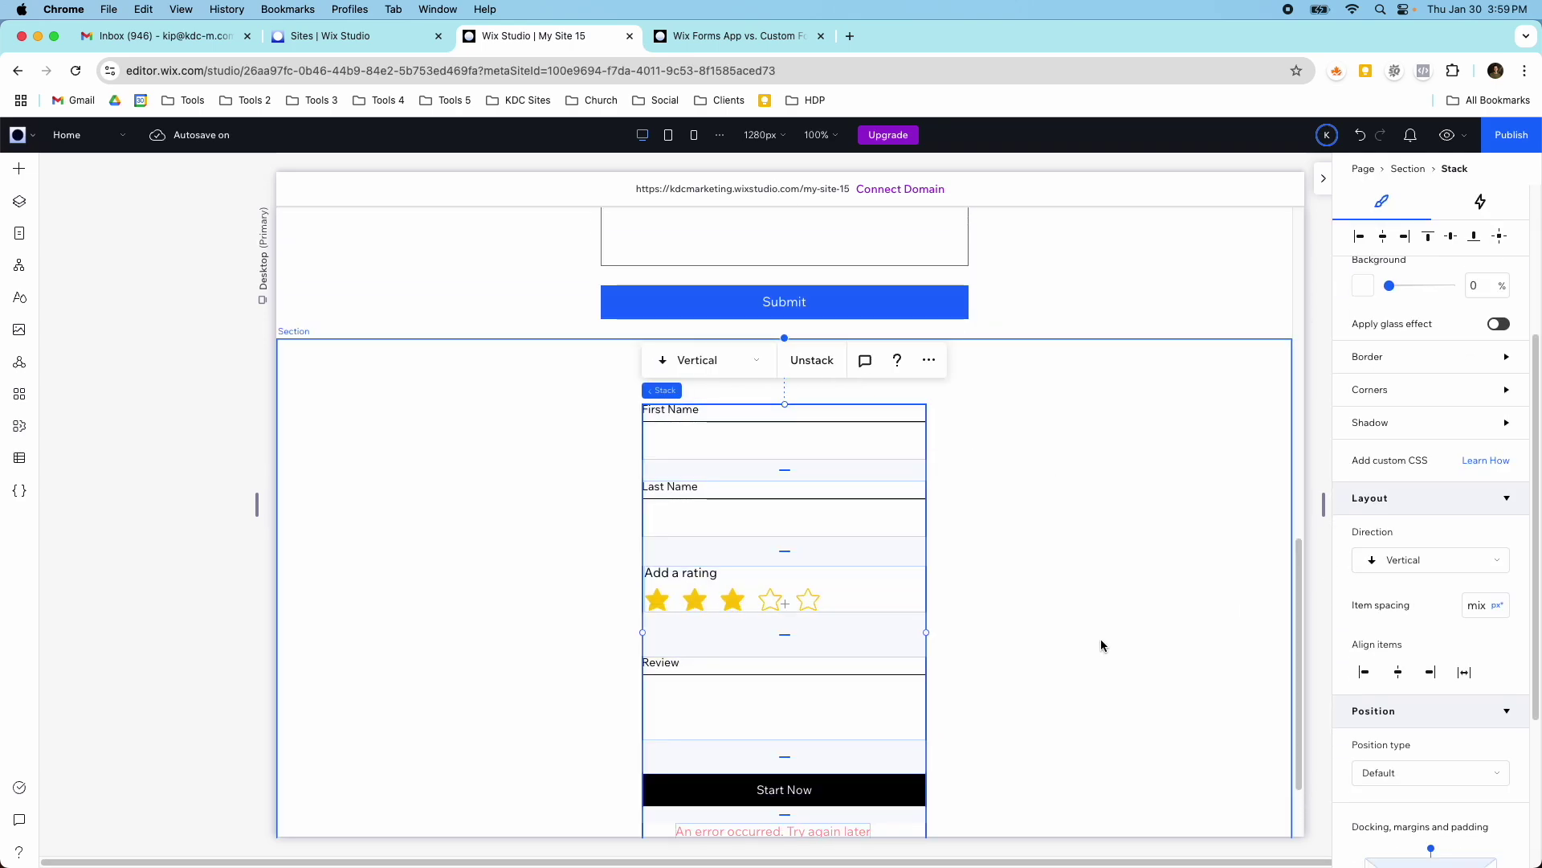
- Widen the form stack and stretch its items to fill the stack's full width
{"action": "left_click_drag", "start_coordinate": [927, 632], "coordinate": [1033, 629]}
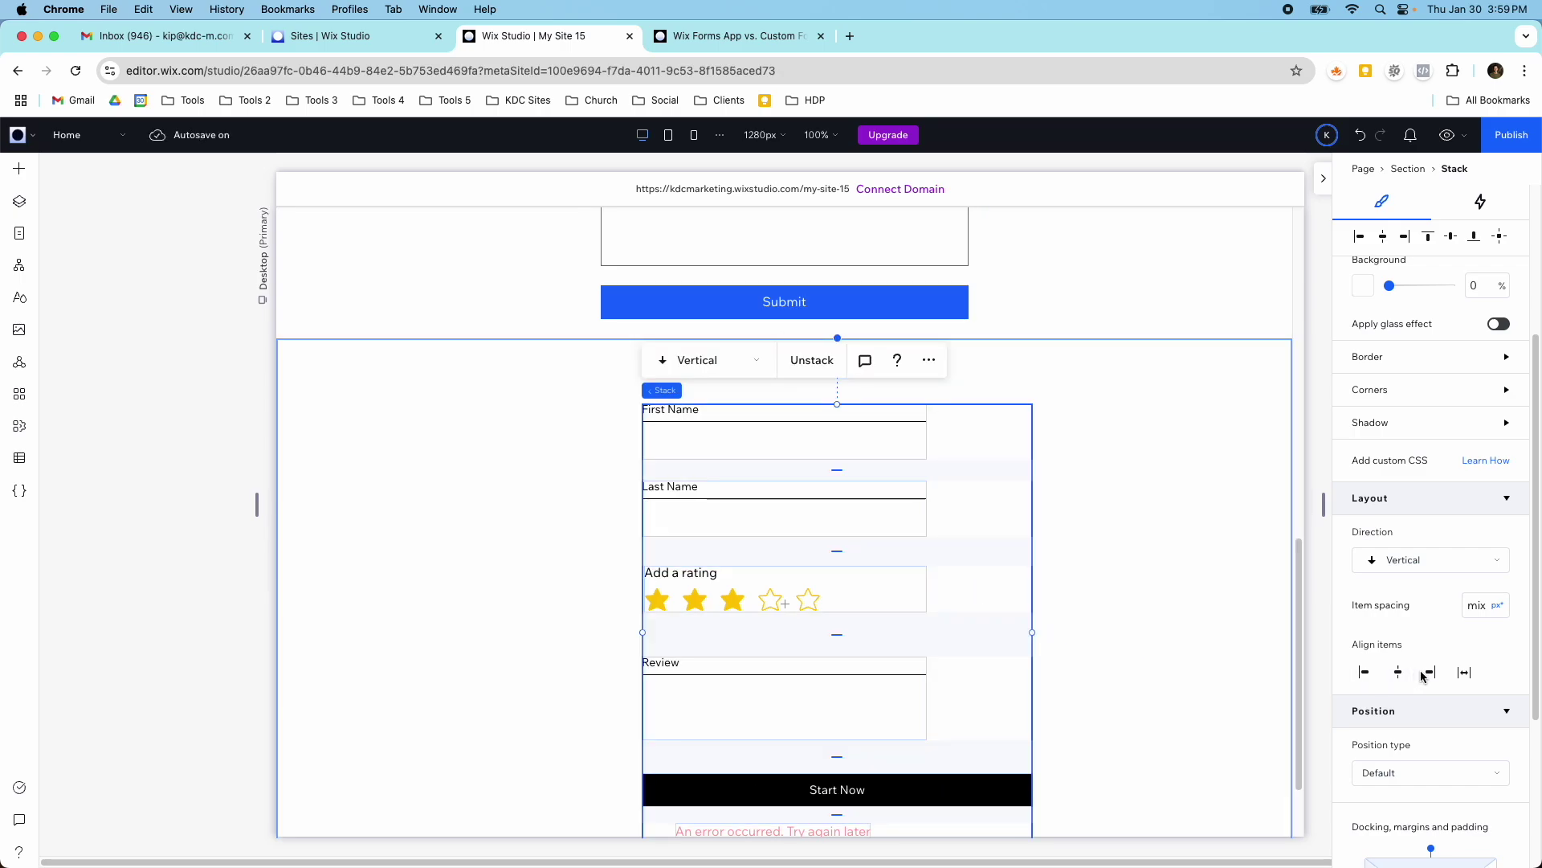
{"action": "left_click", "coordinate": [1462, 673]}
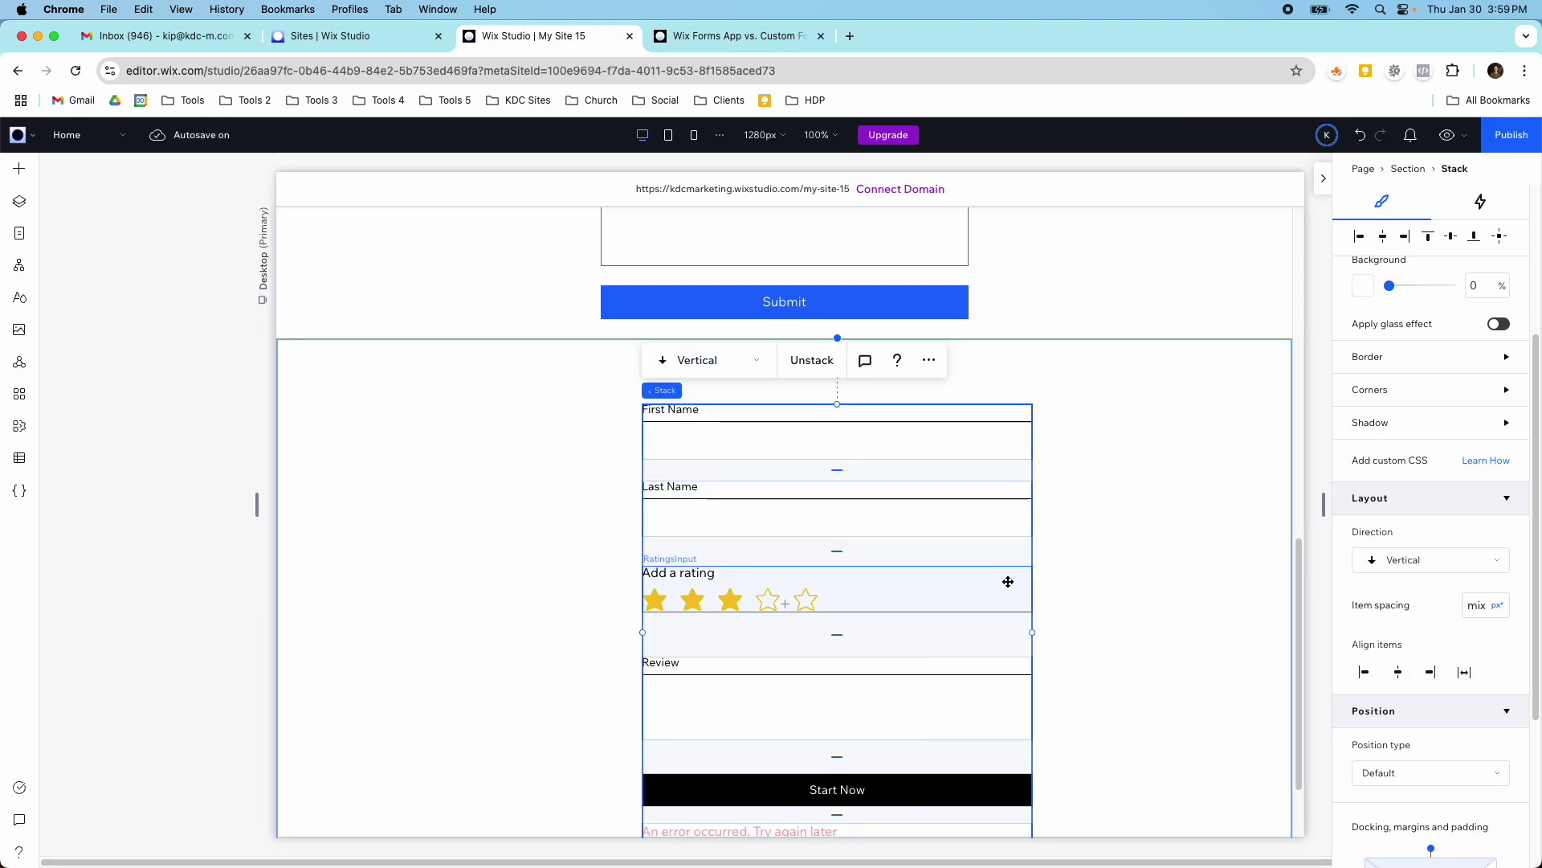
- Switch the stack's item spacing unit to pixels and set the spacing to 20 px
{"action": "left_click", "coordinate": [1495, 607]}
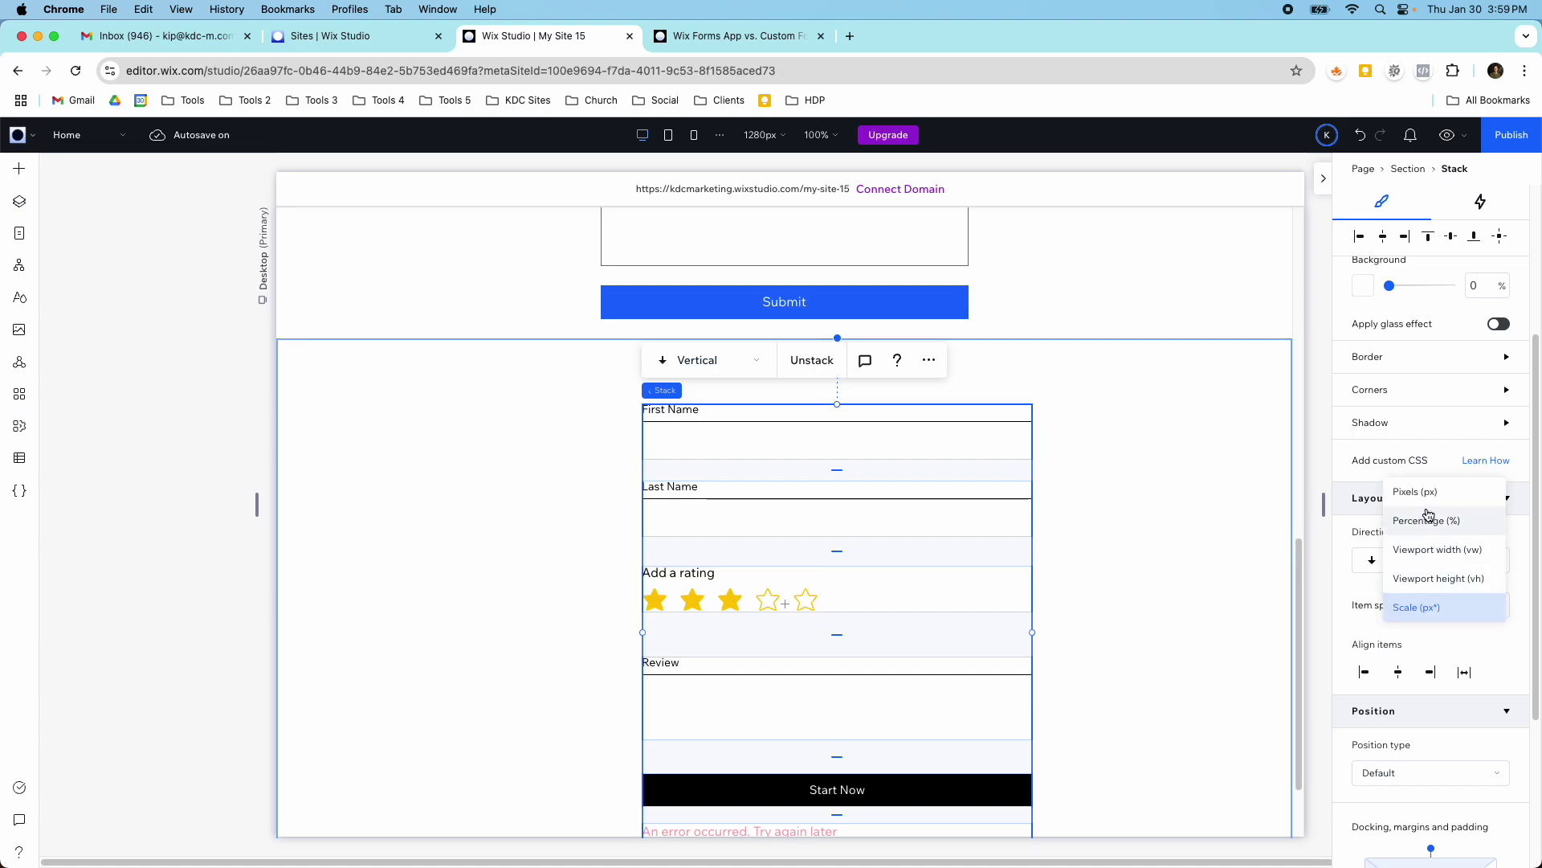
{"action": "left_click", "coordinate": [1478, 608]}
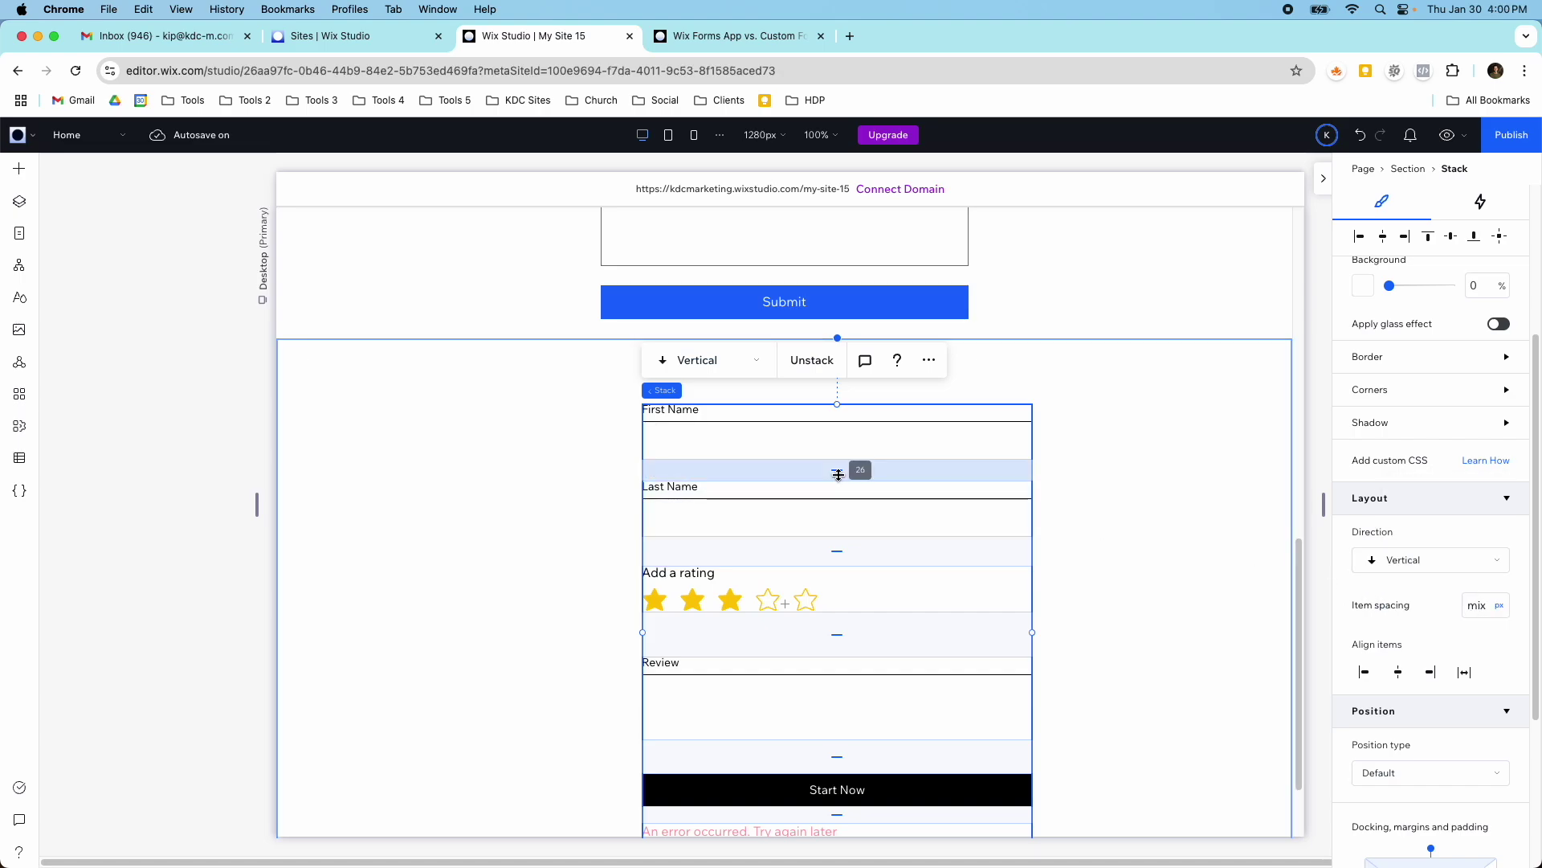
{"action": "left_click", "coordinate": [1476, 605]}
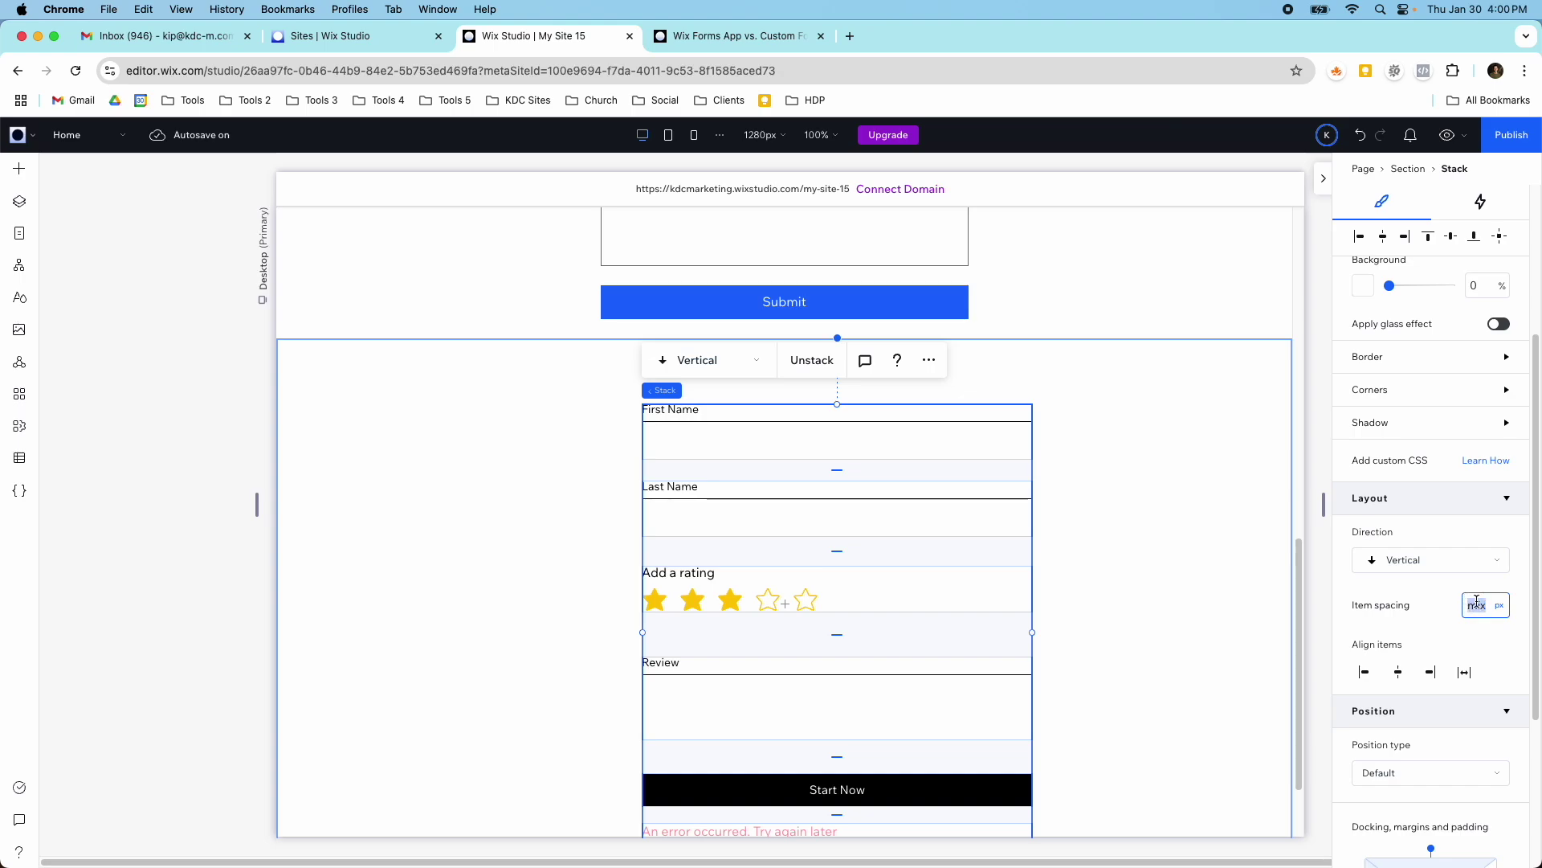
{"action": "key", "text": "Return"}
- Move the stack to the middle of the section and center the error and success messages beneath the button
{"action": "left_click_drag", "start_coordinate": [892, 545], "coordinate": [843, 523]}
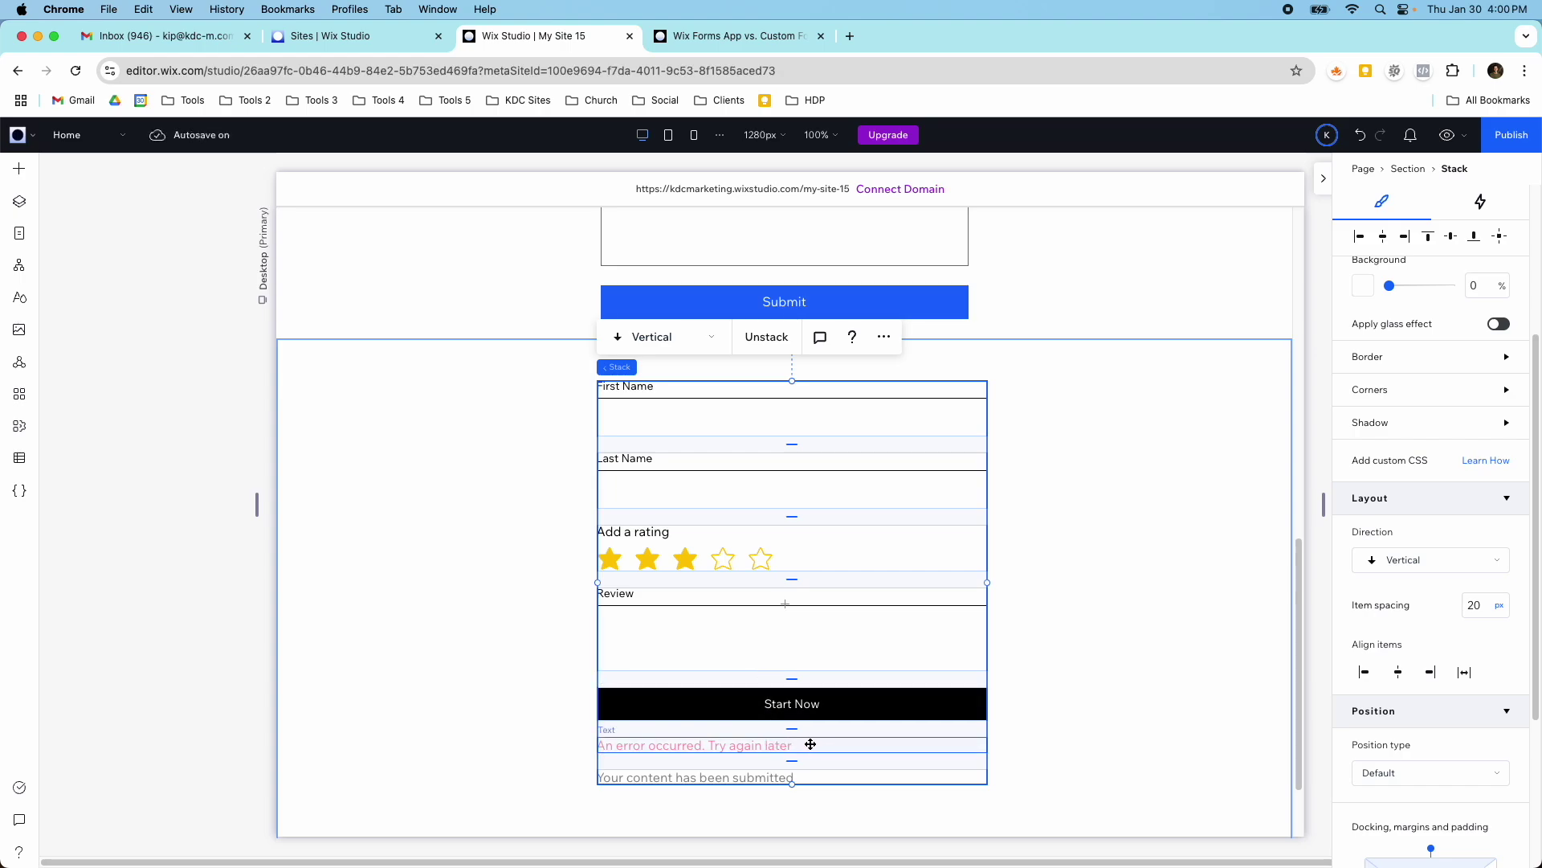
{"action": "left_click", "coordinate": [1398, 671]}
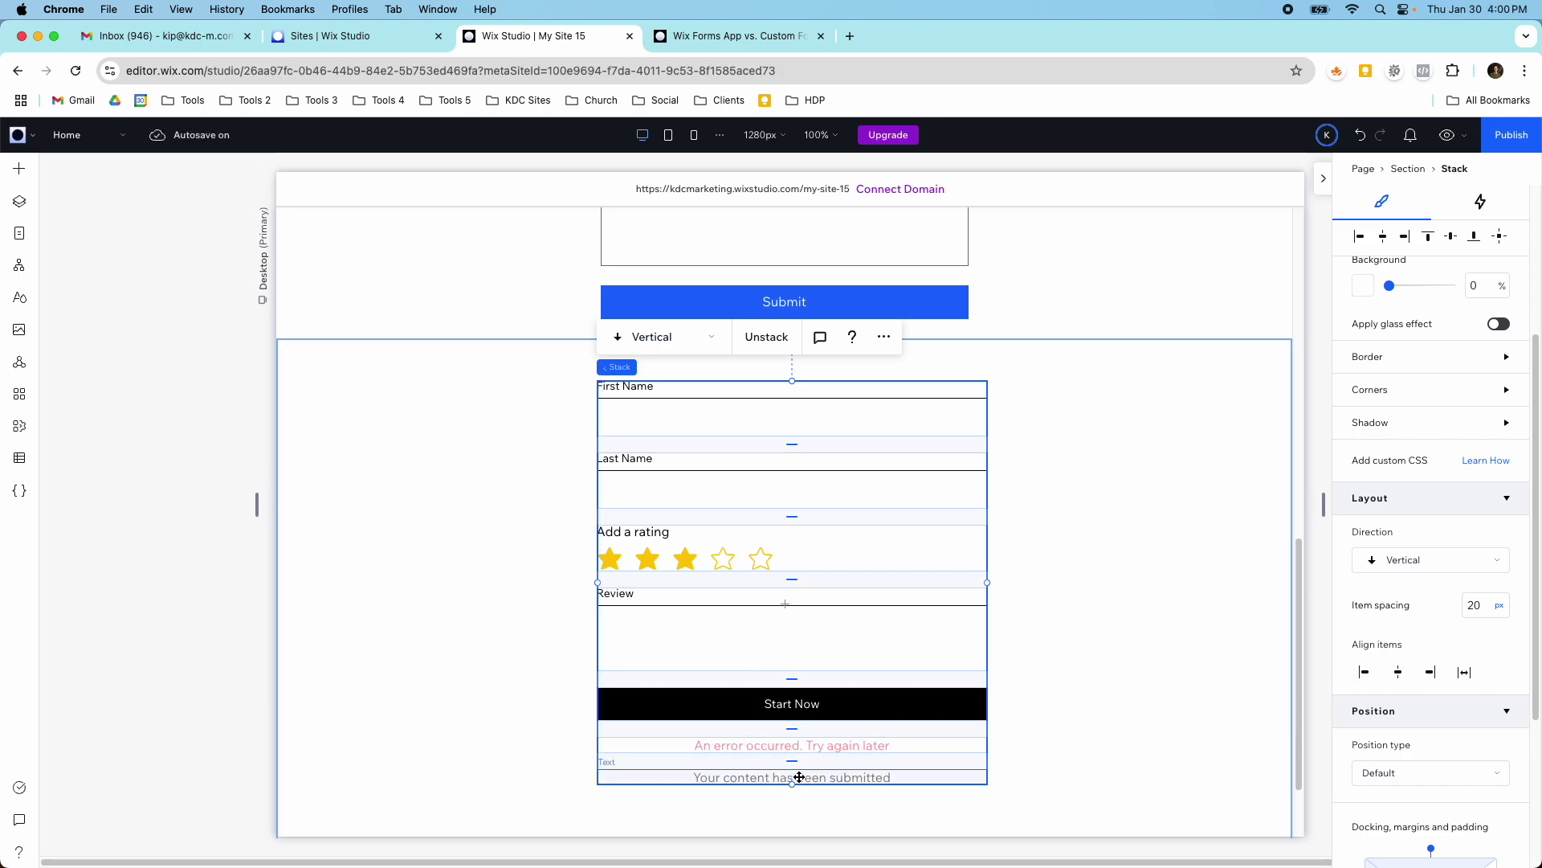
{"action": "left_click", "coordinate": [759, 556]}
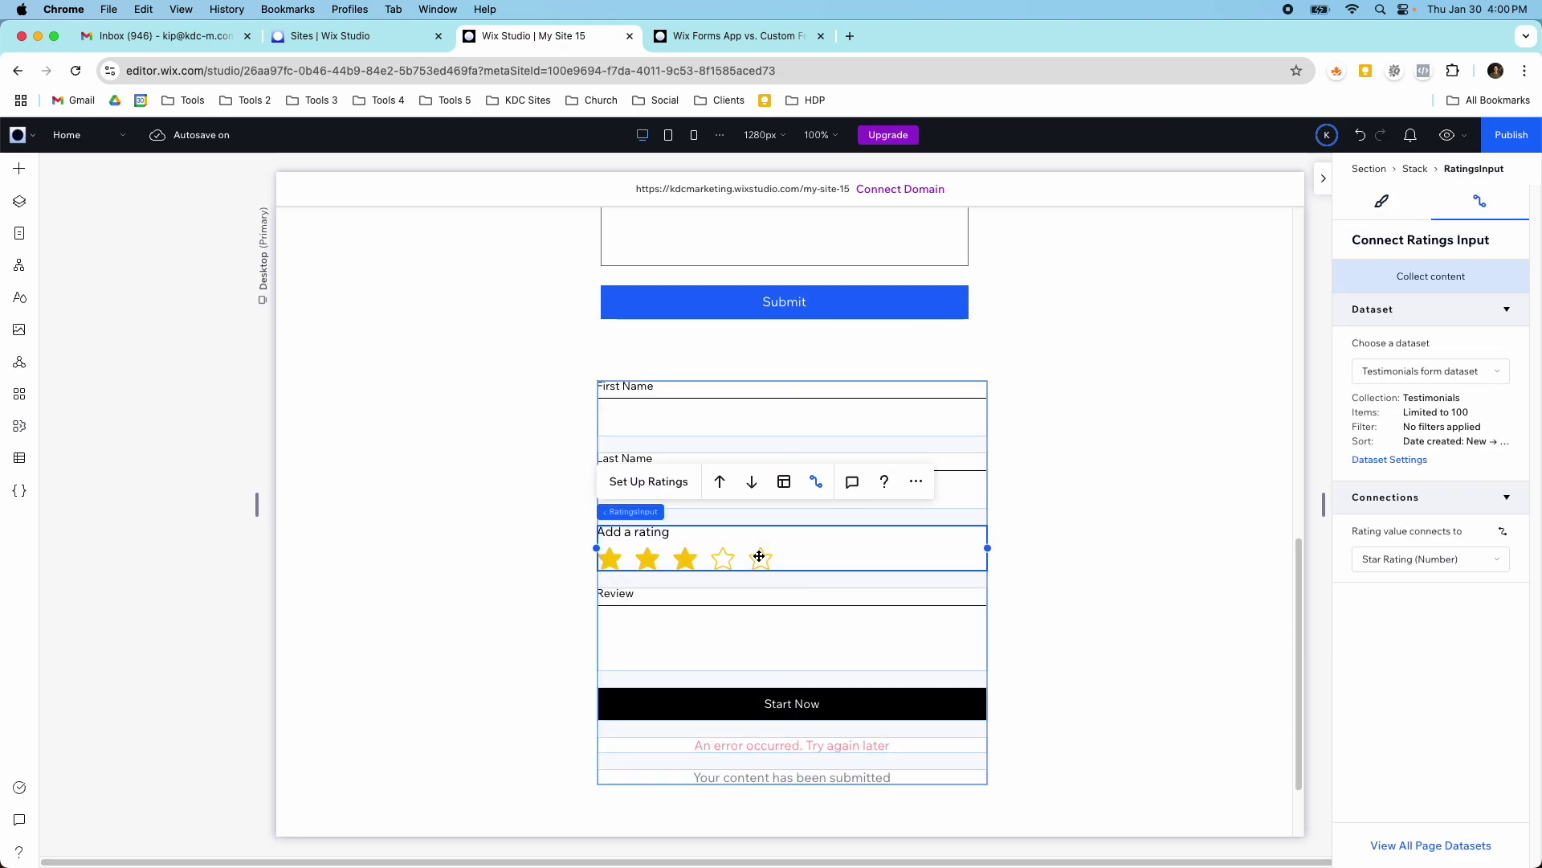
{"action": "left_click", "coordinate": [1030, 553]}
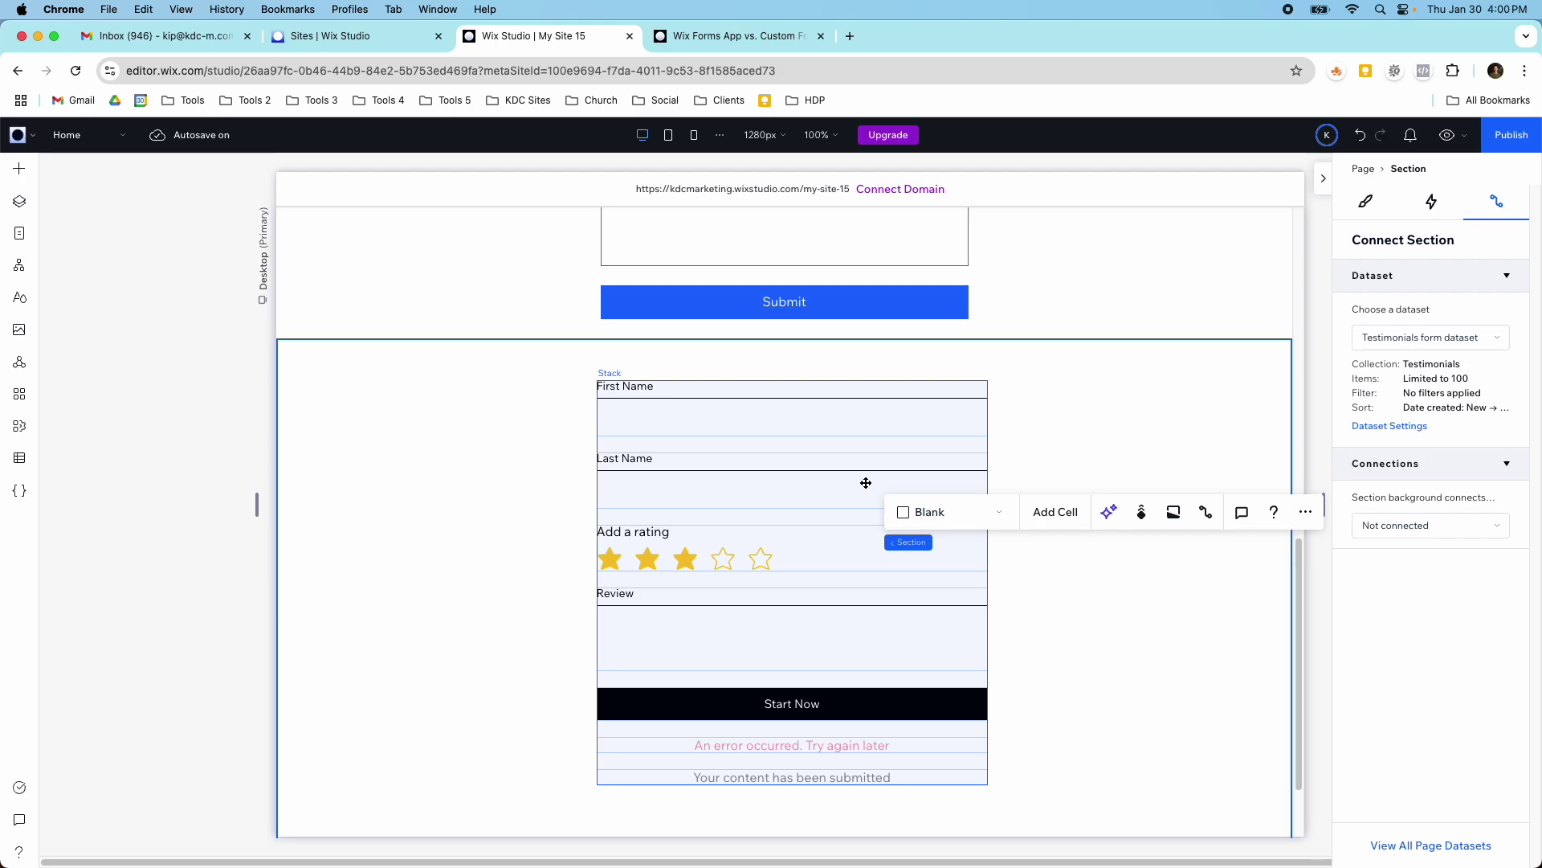
- Preview the site and bring the Wix form above the custom form into view
{"action": "left_click", "coordinate": [1446, 134]}
{"action": "scroll", "coordinate": [747, 401], "scroll_direction": "up", "scroll_amount": 6}
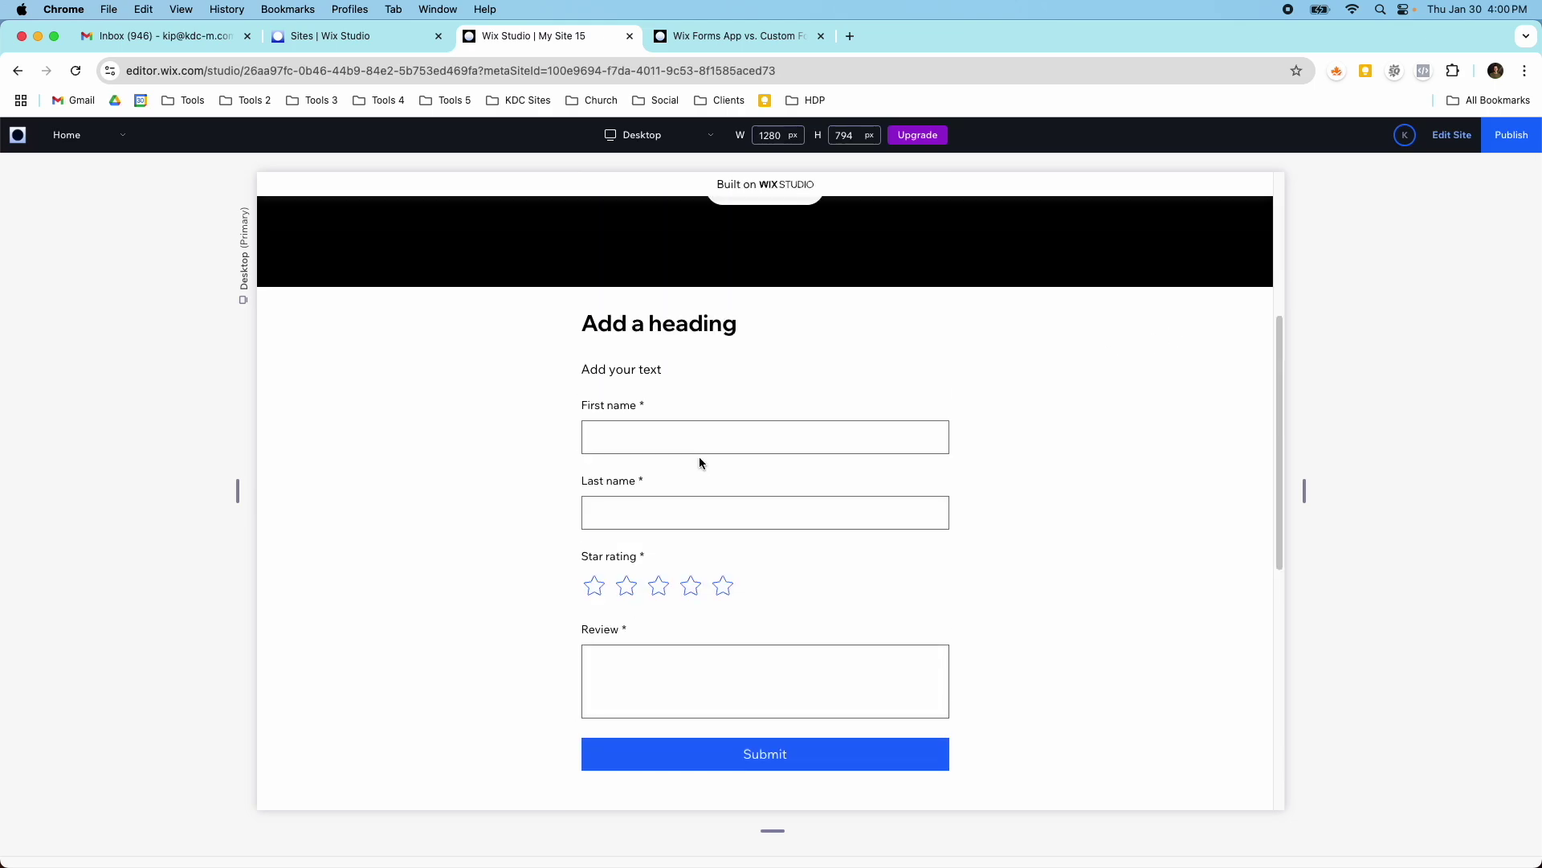
- Try to submit the Wix form with a first name, last name, five-star rating and the review "I love Wix CMS!"
{"action": "left_click", "coordinate": [672, 445]}
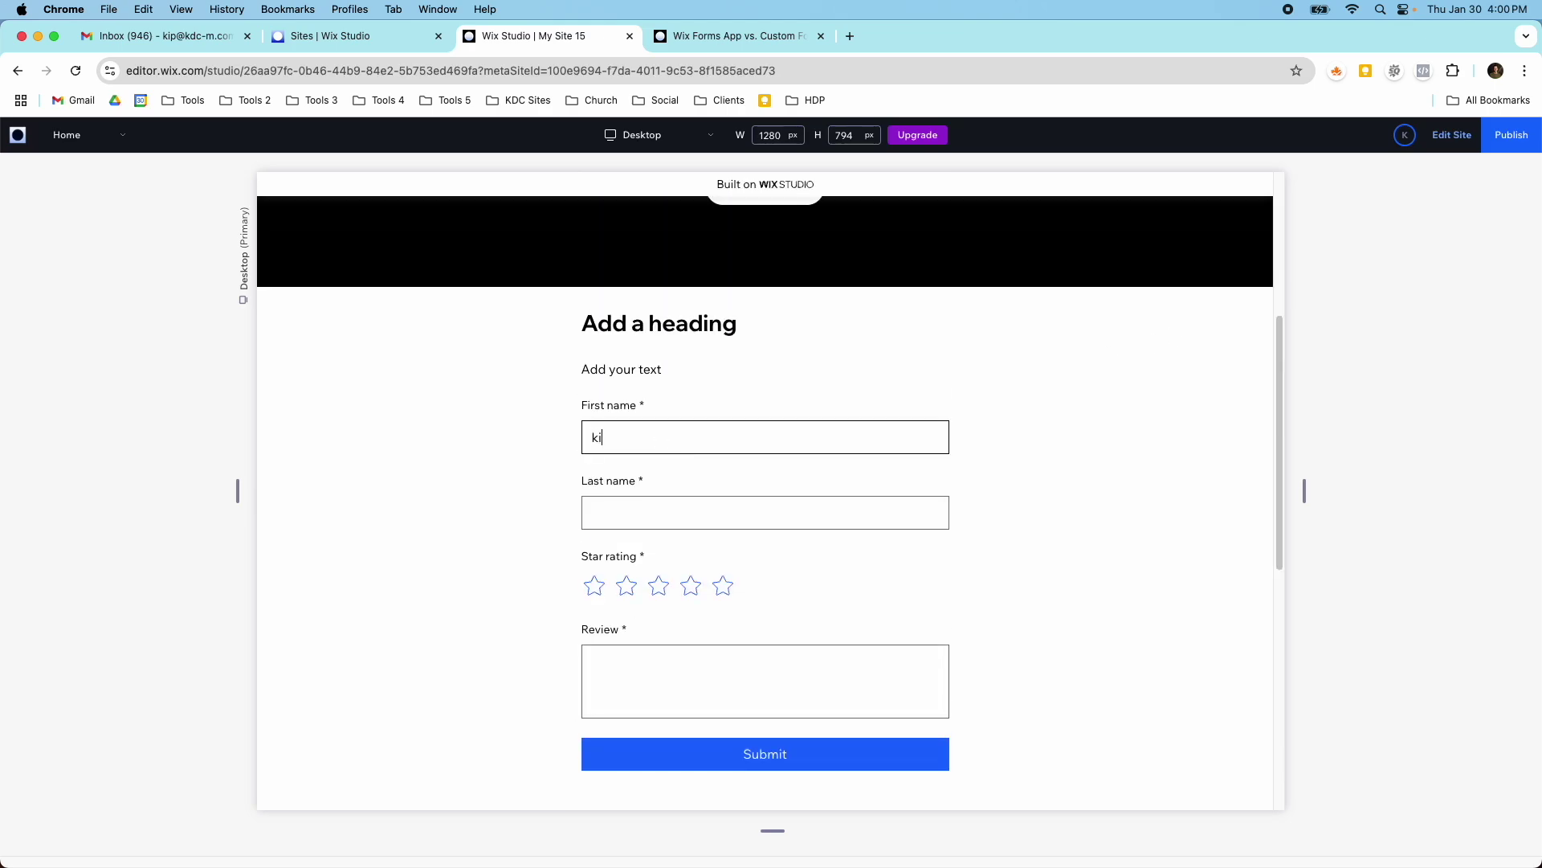
{"action": "left_click", "coordinate": [765, 513]}
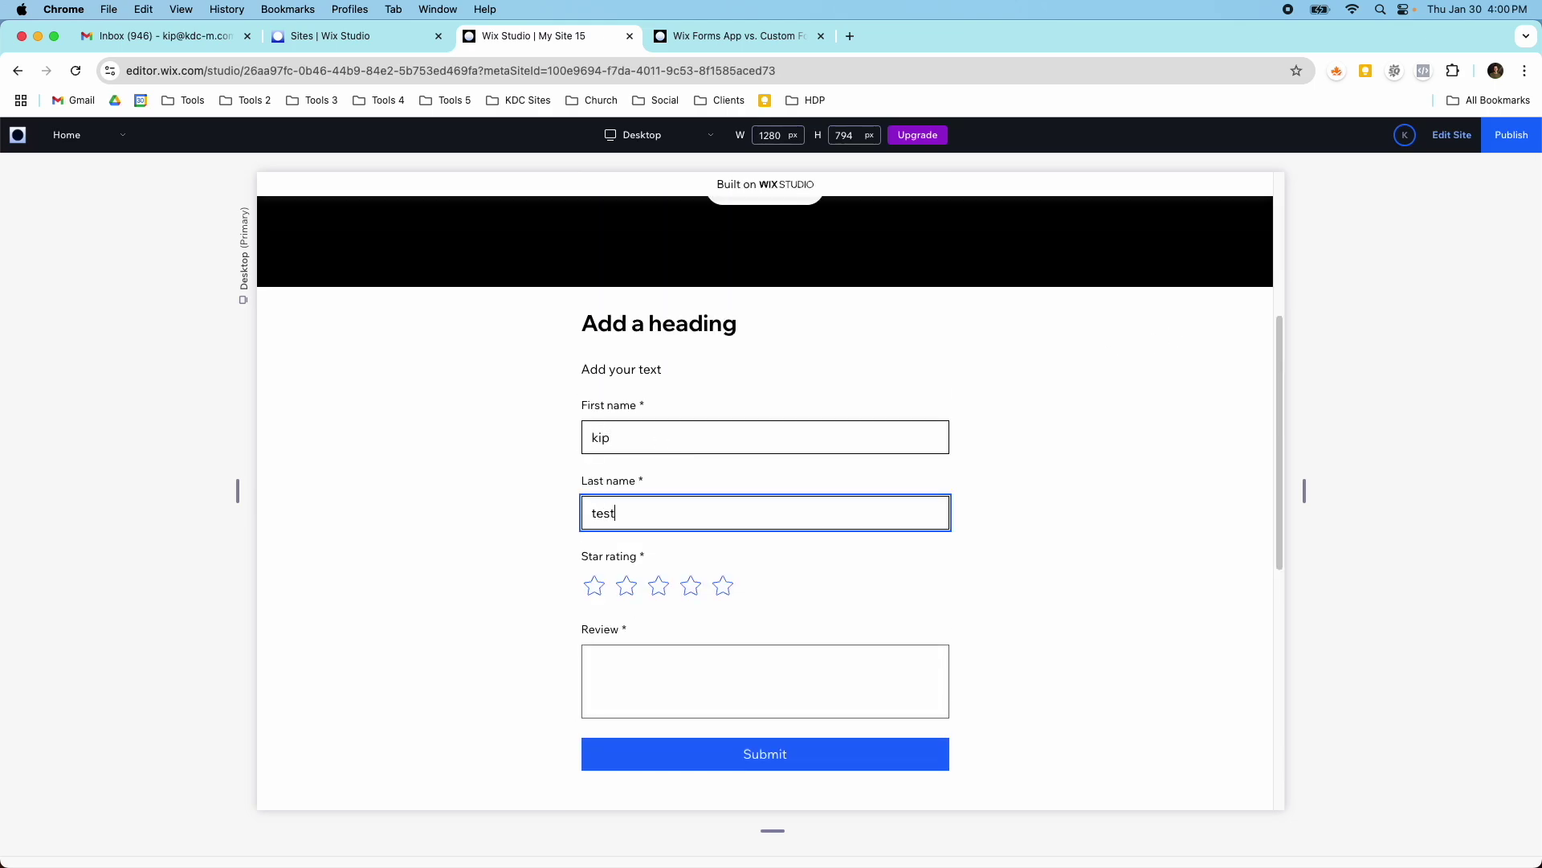
{"action": "left_click", "coordinate": [723, 586]}
{"action": "left_click", "coordinate": [701, 675]}
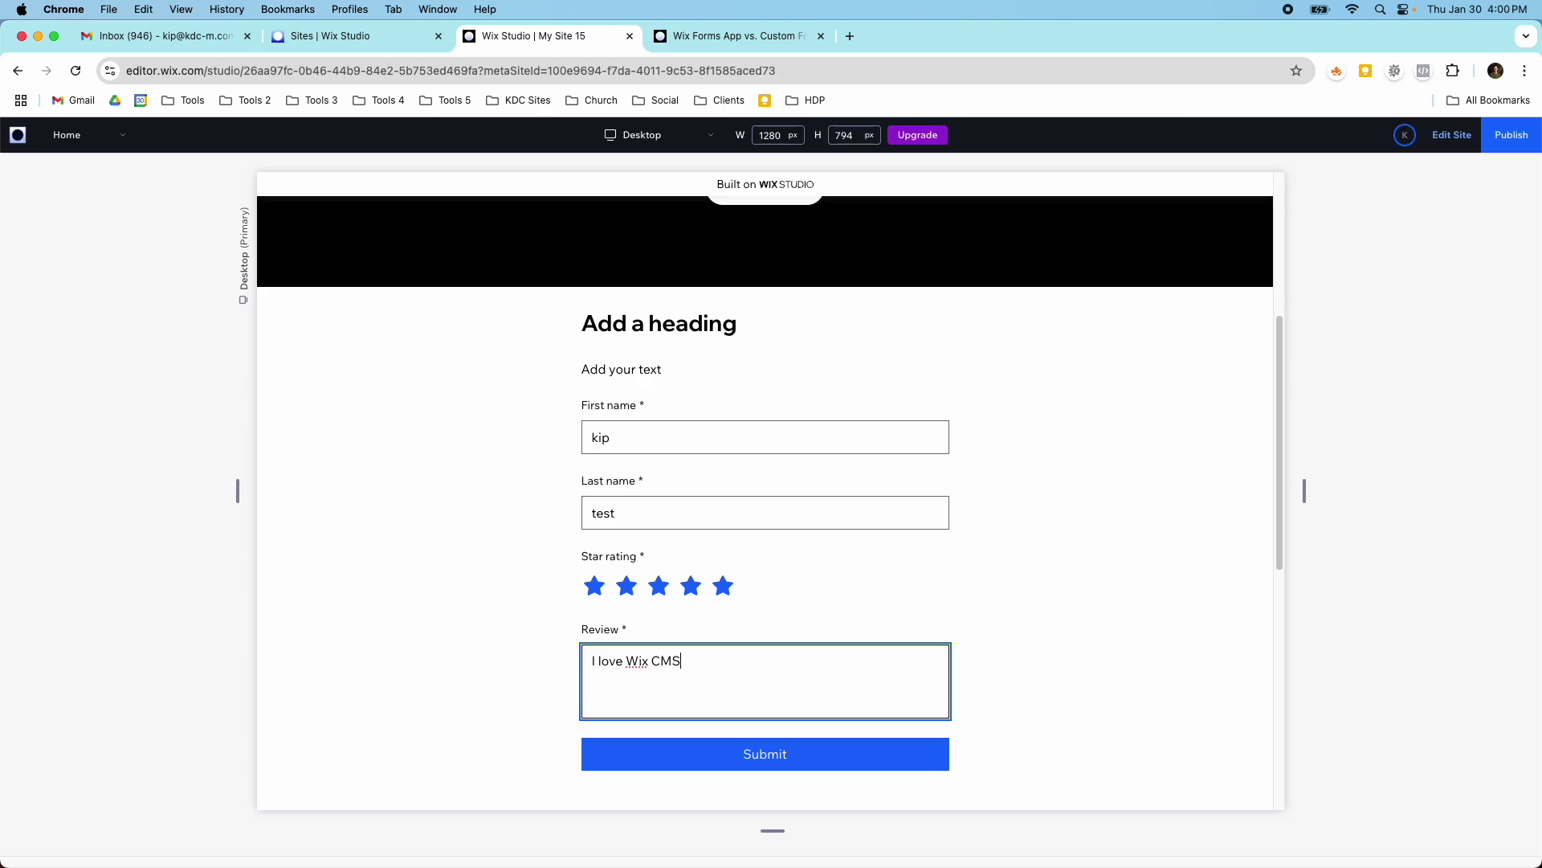
{"action": "scroll", "coordinate": [697, 638], "scroll_direction": "down", "scroll_amount": 2}
{"action": "left_click", "coordinate": [703, 653]}
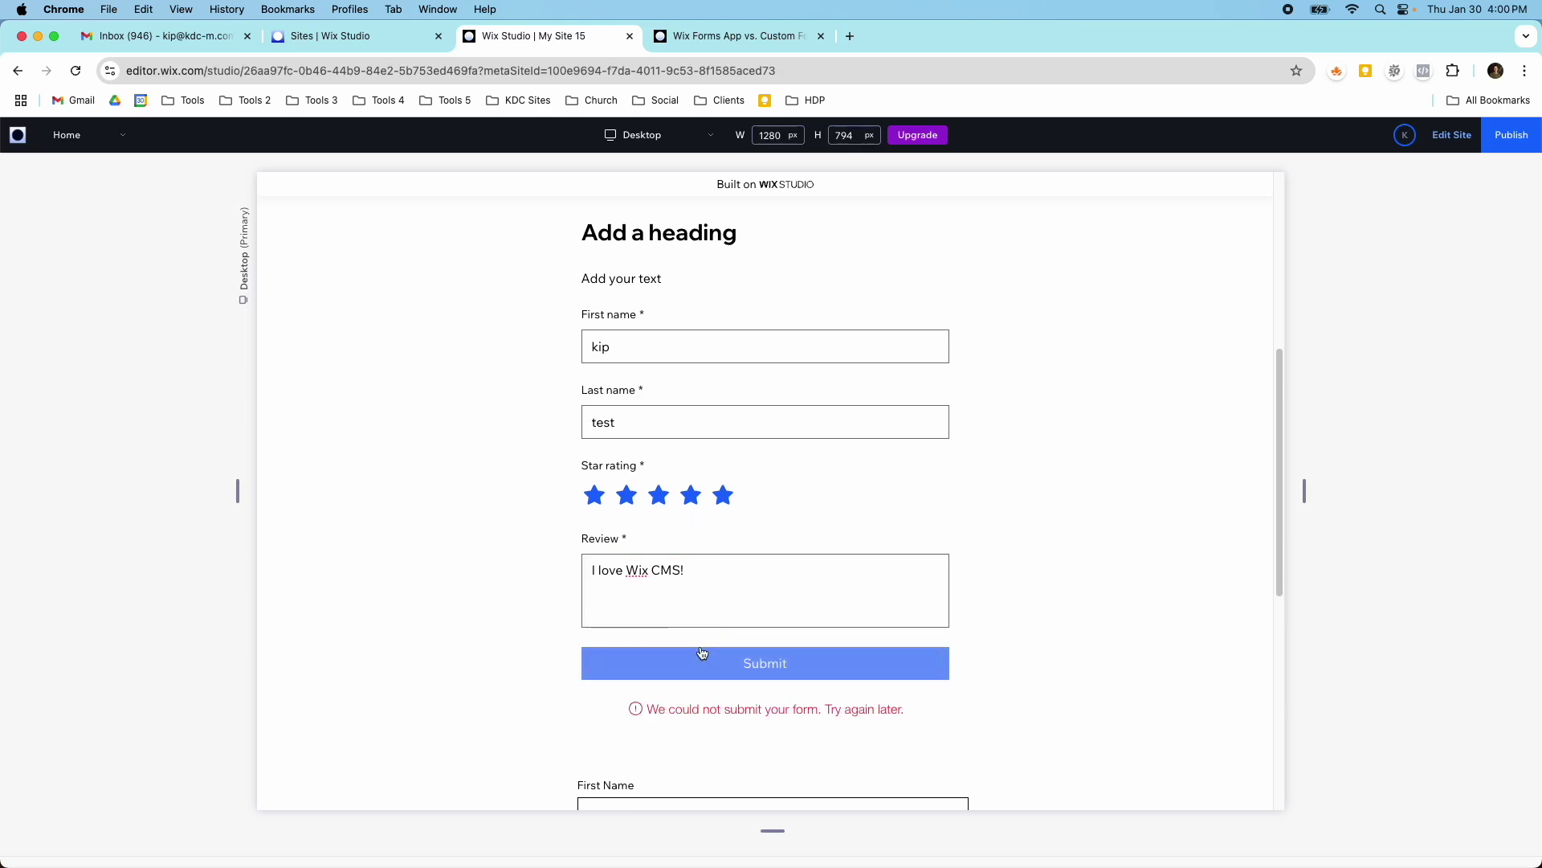
- Fill in the custom form with a first and last name, five stars and the review "I love Wix CMS!", and submit it
{"action": "scroll", "coordinate": [753, 576], "scroll_direction": "down", "scroll_amount": 6}
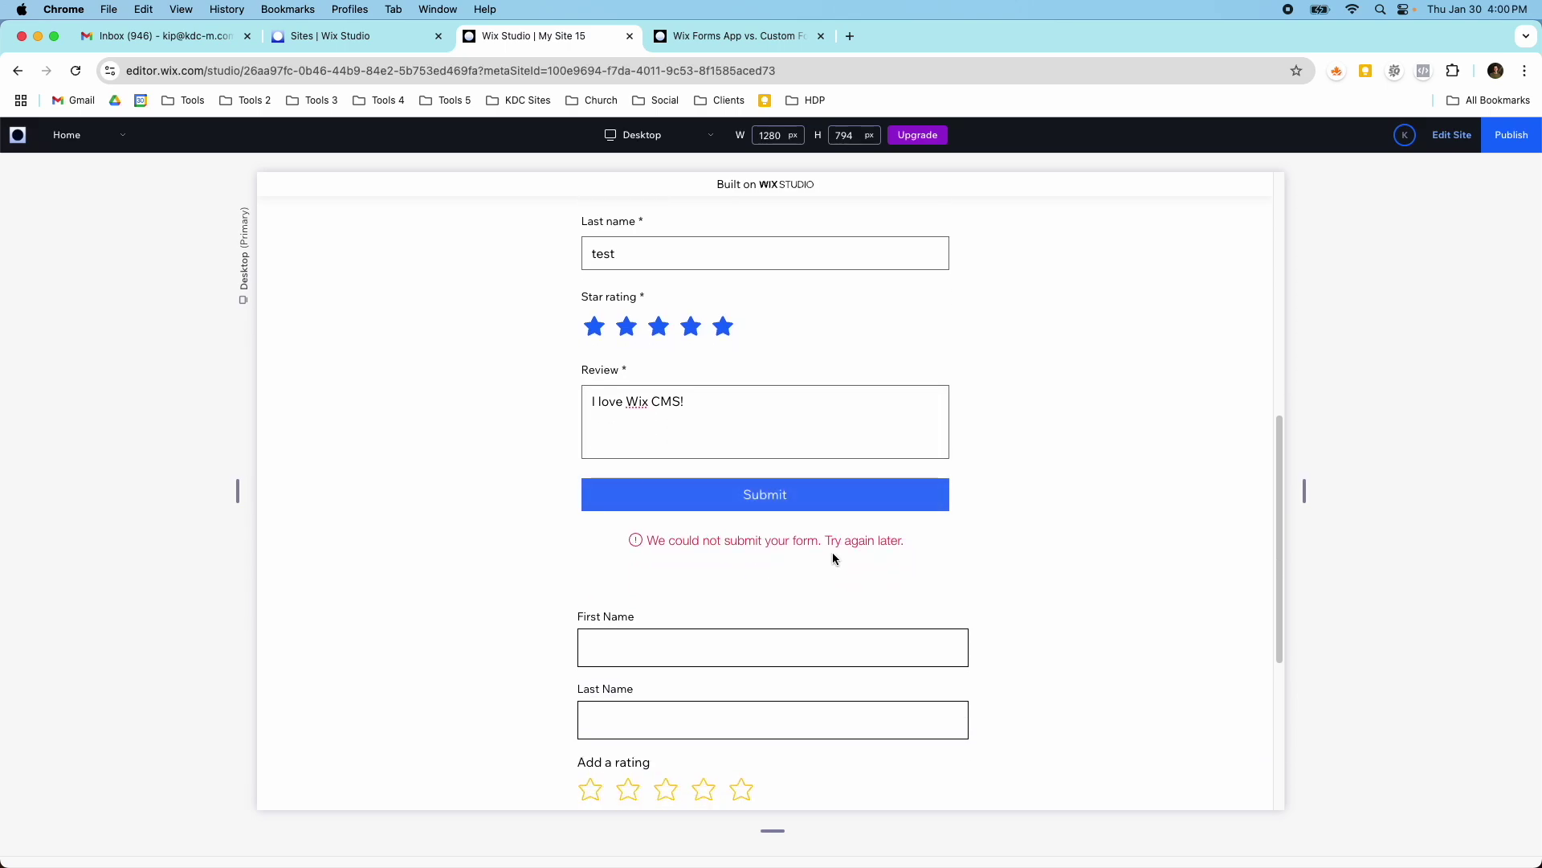
{"action": "left_click", "coordinate": [711, 519]}
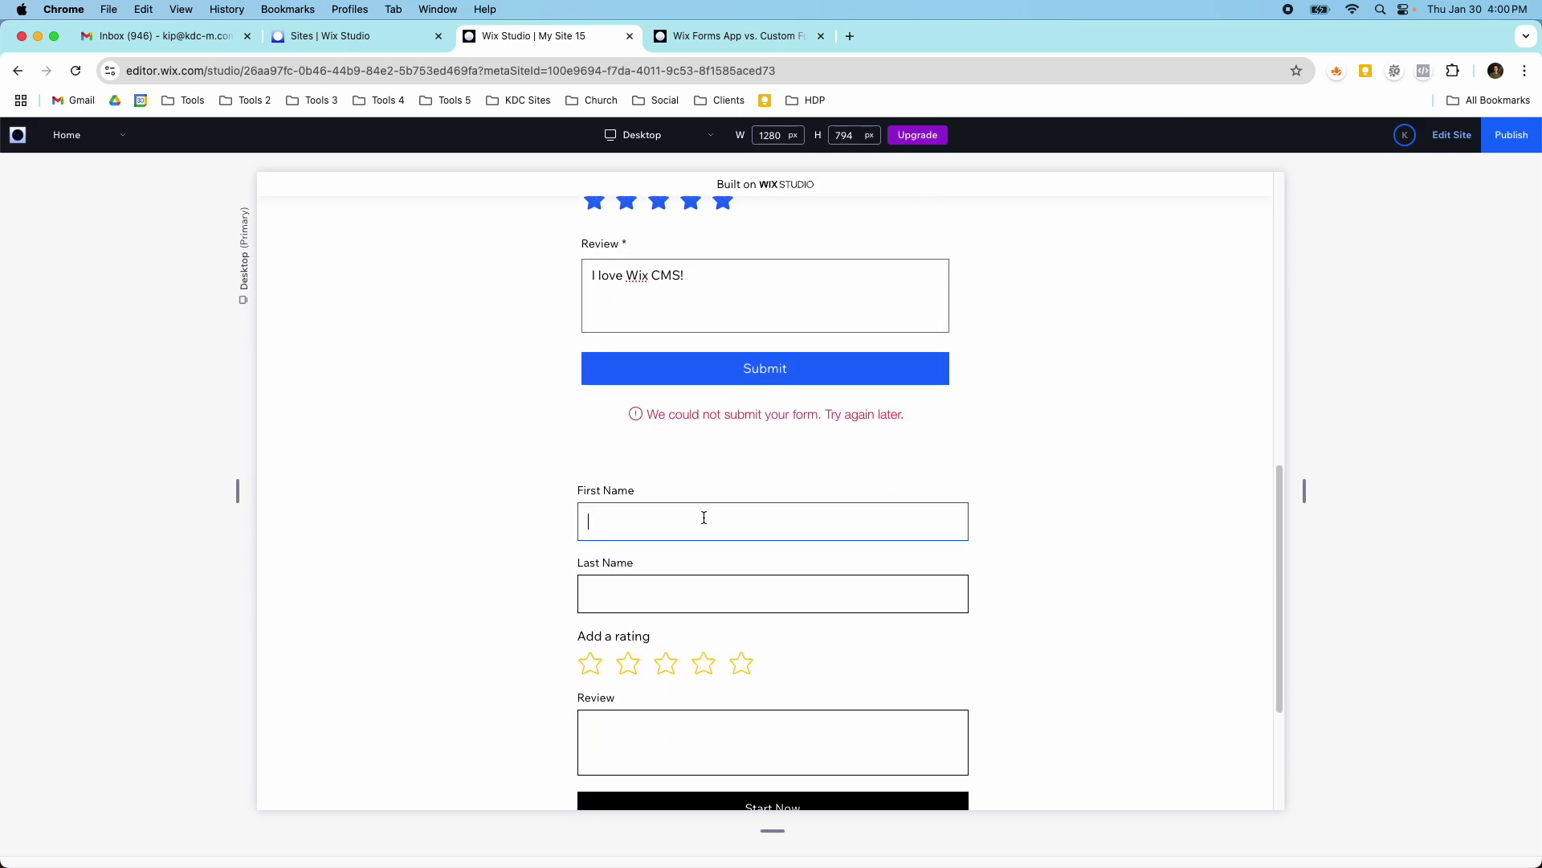
{"action": "type", "text": "Kip"}
{"action": "key", "text": "Tab"}
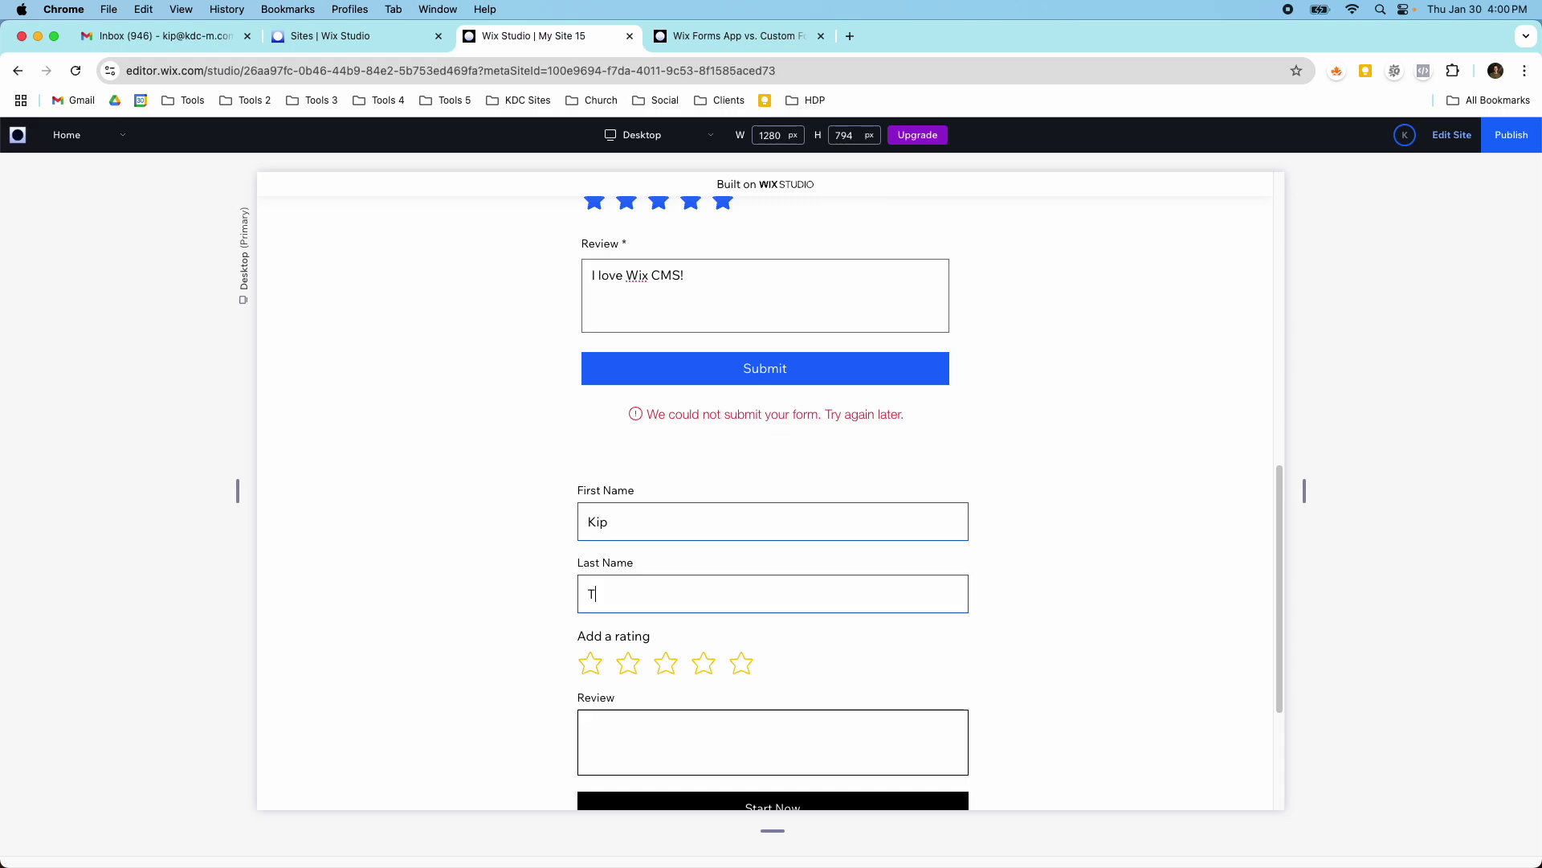
{"action": "left_click", "coordinate": [740, 663]}
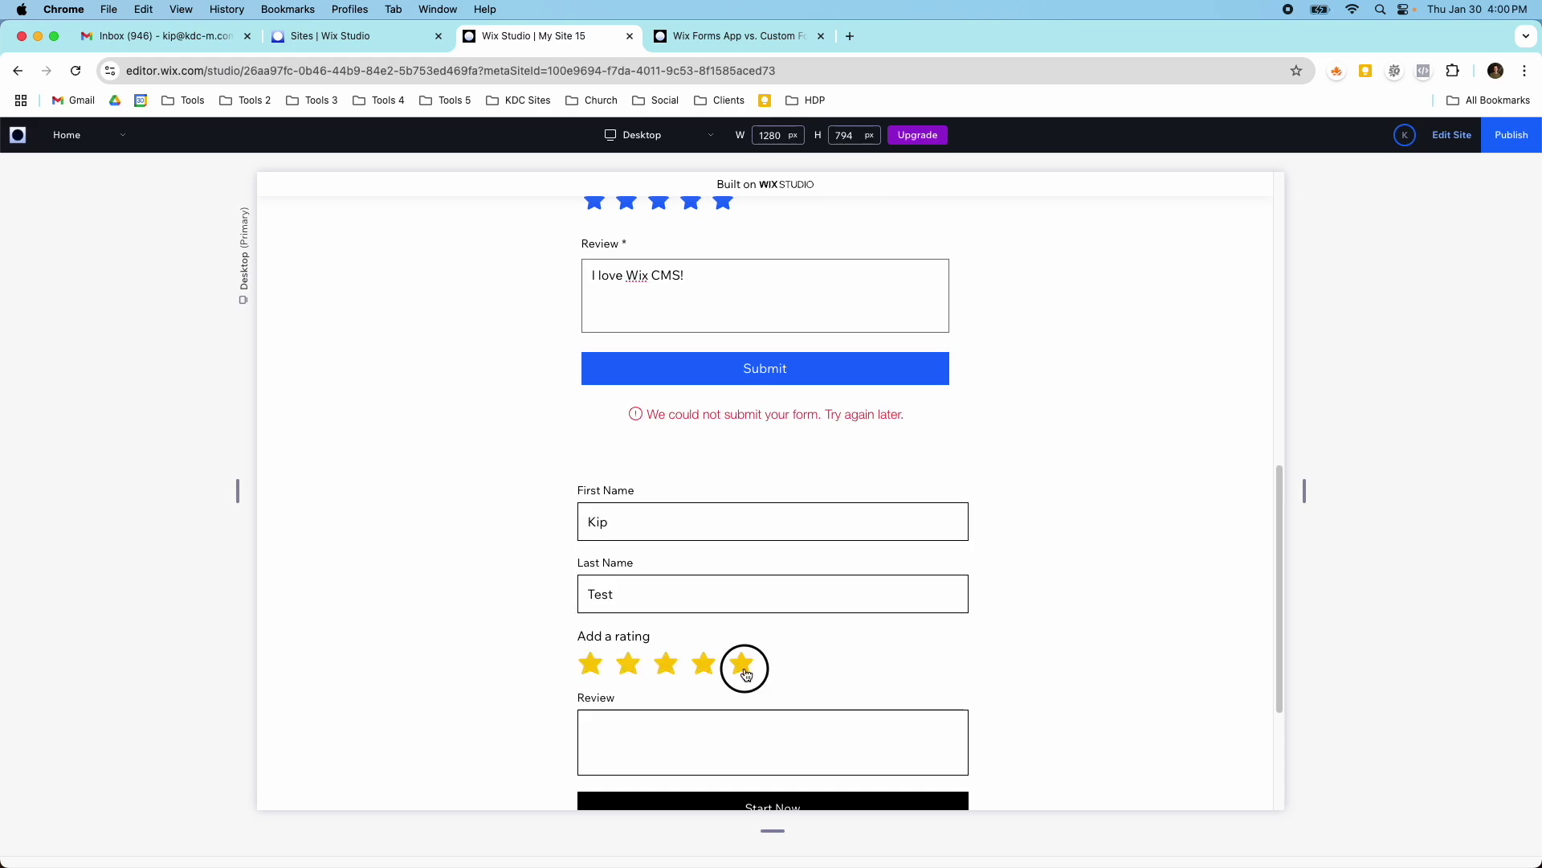
{"action": "scroll", "coordinate": [710, 668], "scroll_direction": "down", "scroll_amount": 5}
{"action": "left_click", "coordinate": [629, 506]}
{"action": "type", "text": "I love Wix CMS!"}
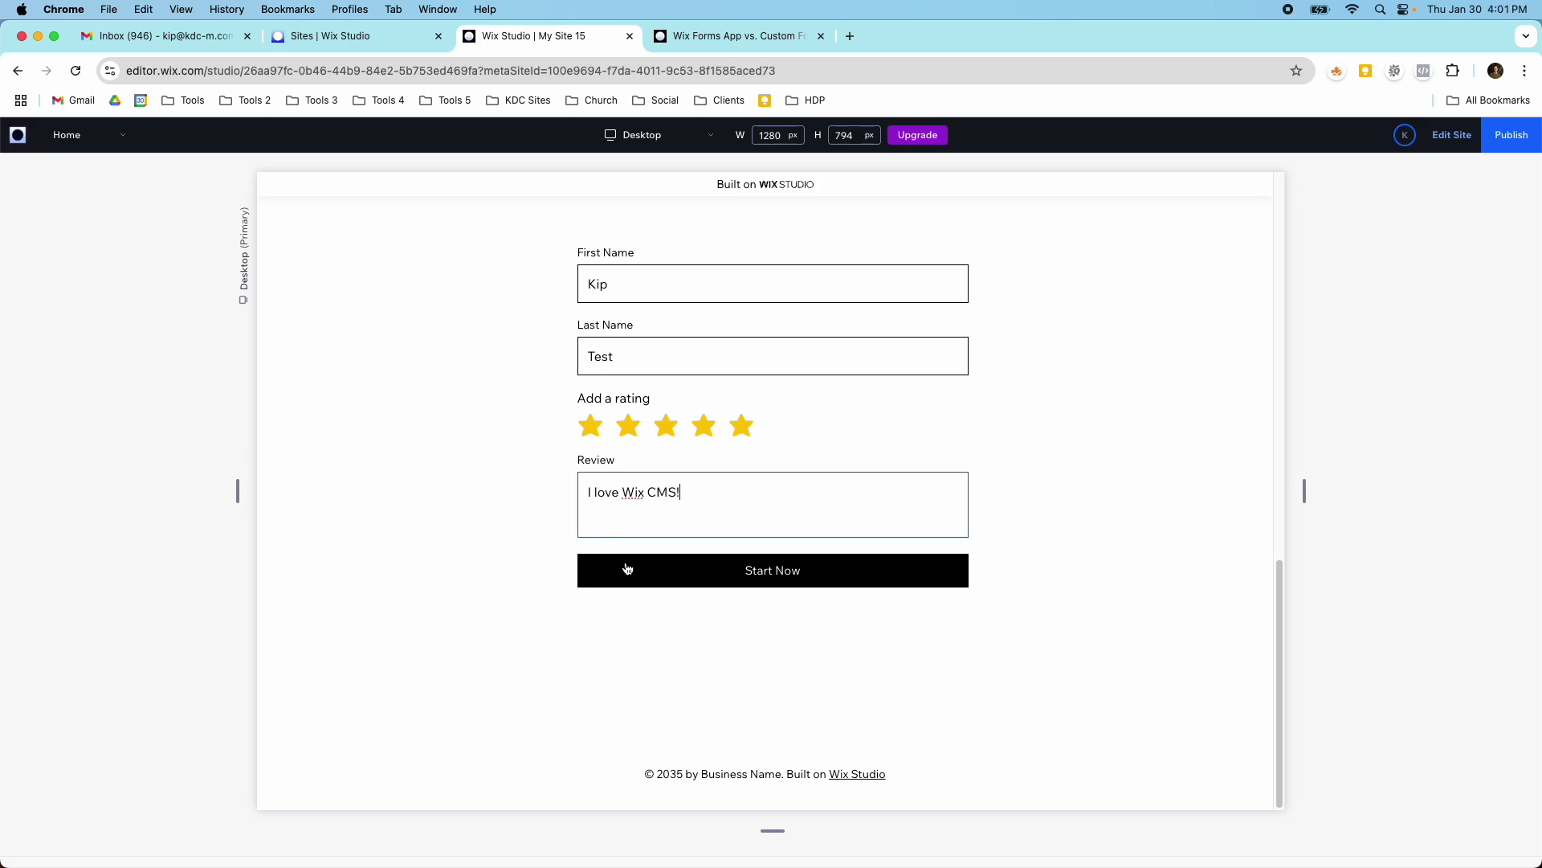
{"action": "left_click", "coordinate": [627, 568]}
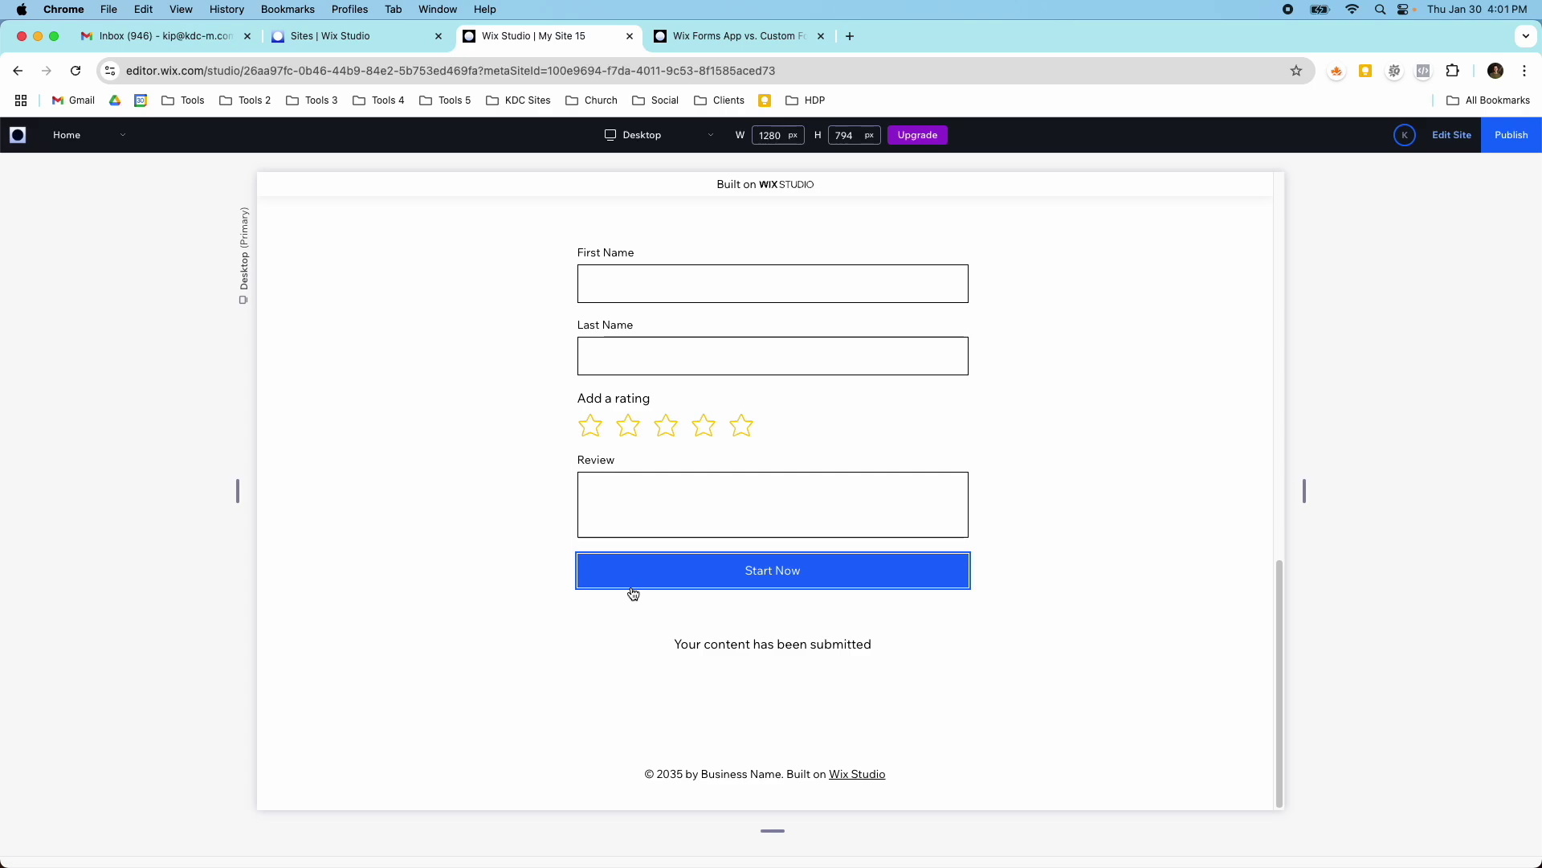
- Return to the editor and open the Testimonials collection to check for the submitted testimonial
{"action": "scroll", "coordinate": [676, 443], "scroll_direction": "up", "scroll_amount": 3}
{"action": "scroll", "coordinate": [778, 370], "scroll_direction": "up", "scroll_amount": 10}
{"action": "scroll", "coordinate": [782, 366], "scroll_direction": "down", "scroll_amount": 6}
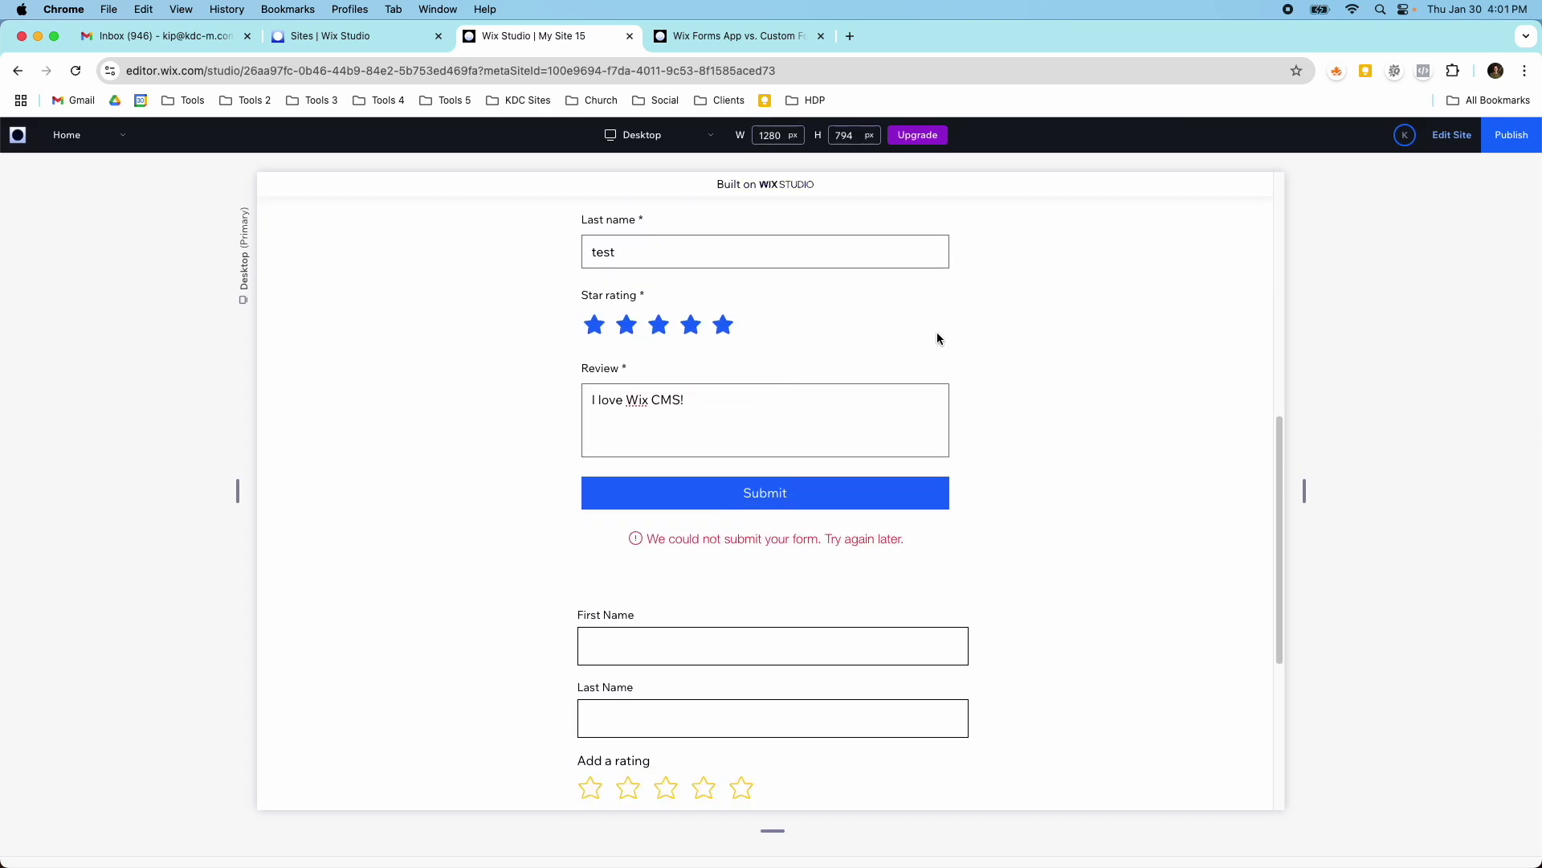
{"action": "scroll", "coordinate": [916, 327], "scroll_direction": "down", "scroll_amount": 1}
{"action": "left_click", "coordinate": [1450, 138]}
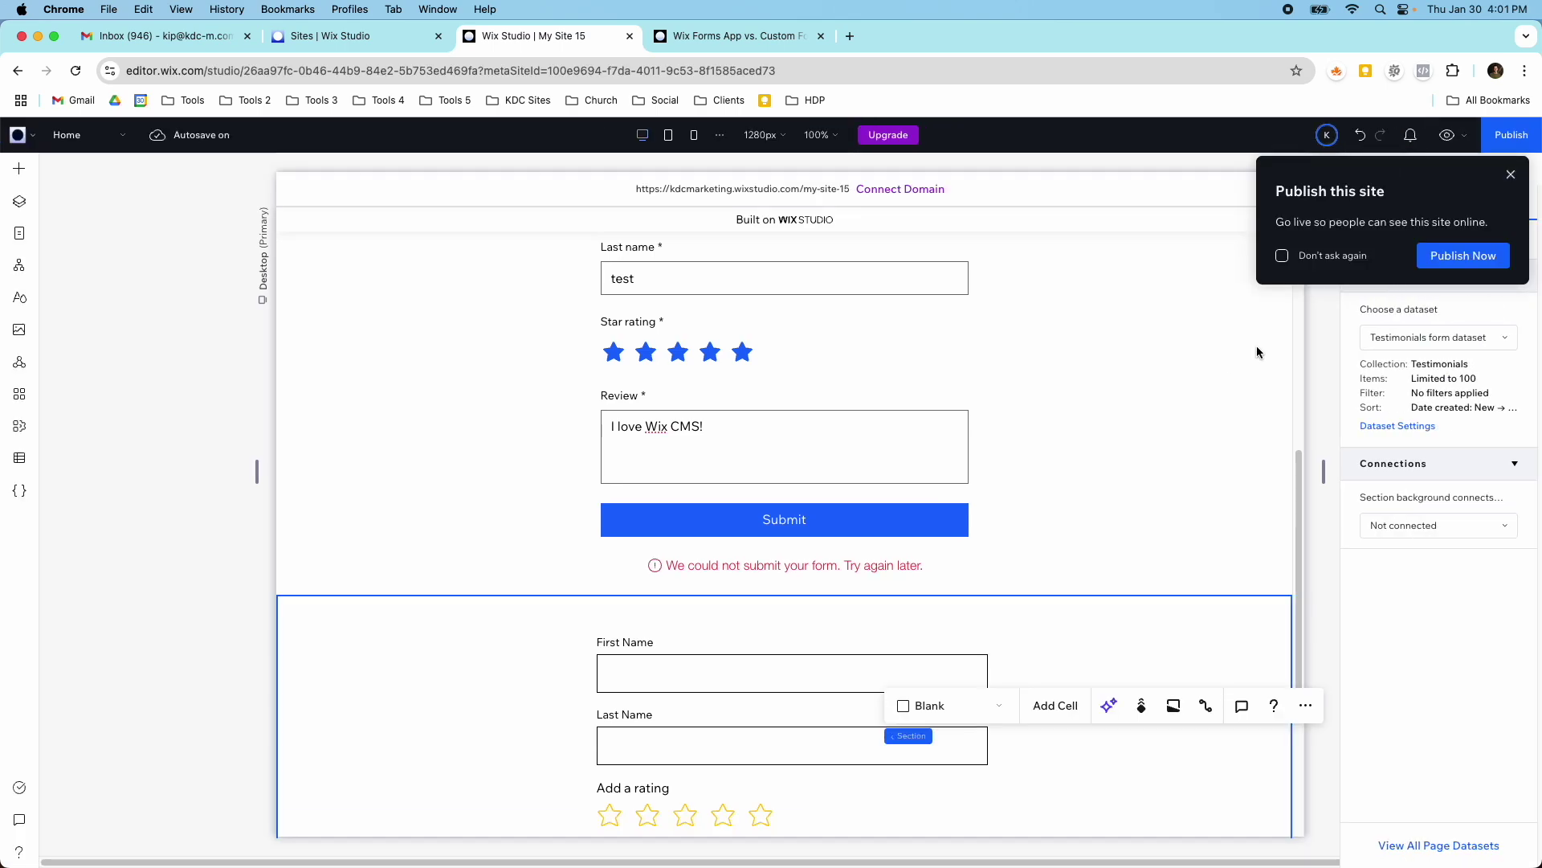
{"action": "scroll", "coordinate": [986, 504], "scroll_direction": "down", "scroll_amount": 3}
{"action": "scroll", "coordinate": [750, 475], "scroll_direction": "down", "scroll_amount": 1}
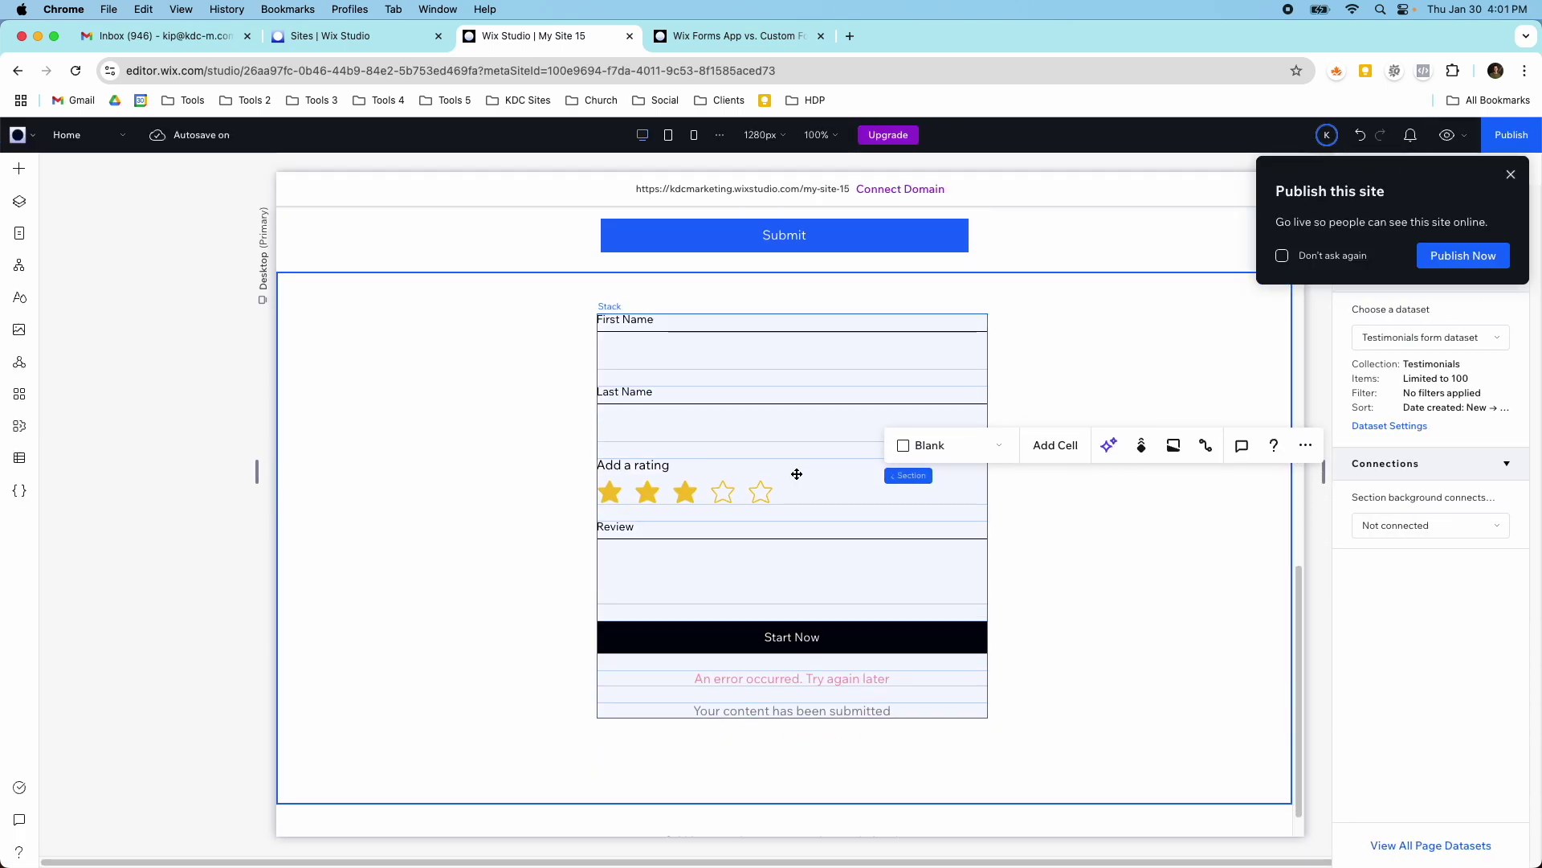
{"action": "left_click", "coordinate": [20, 458]}
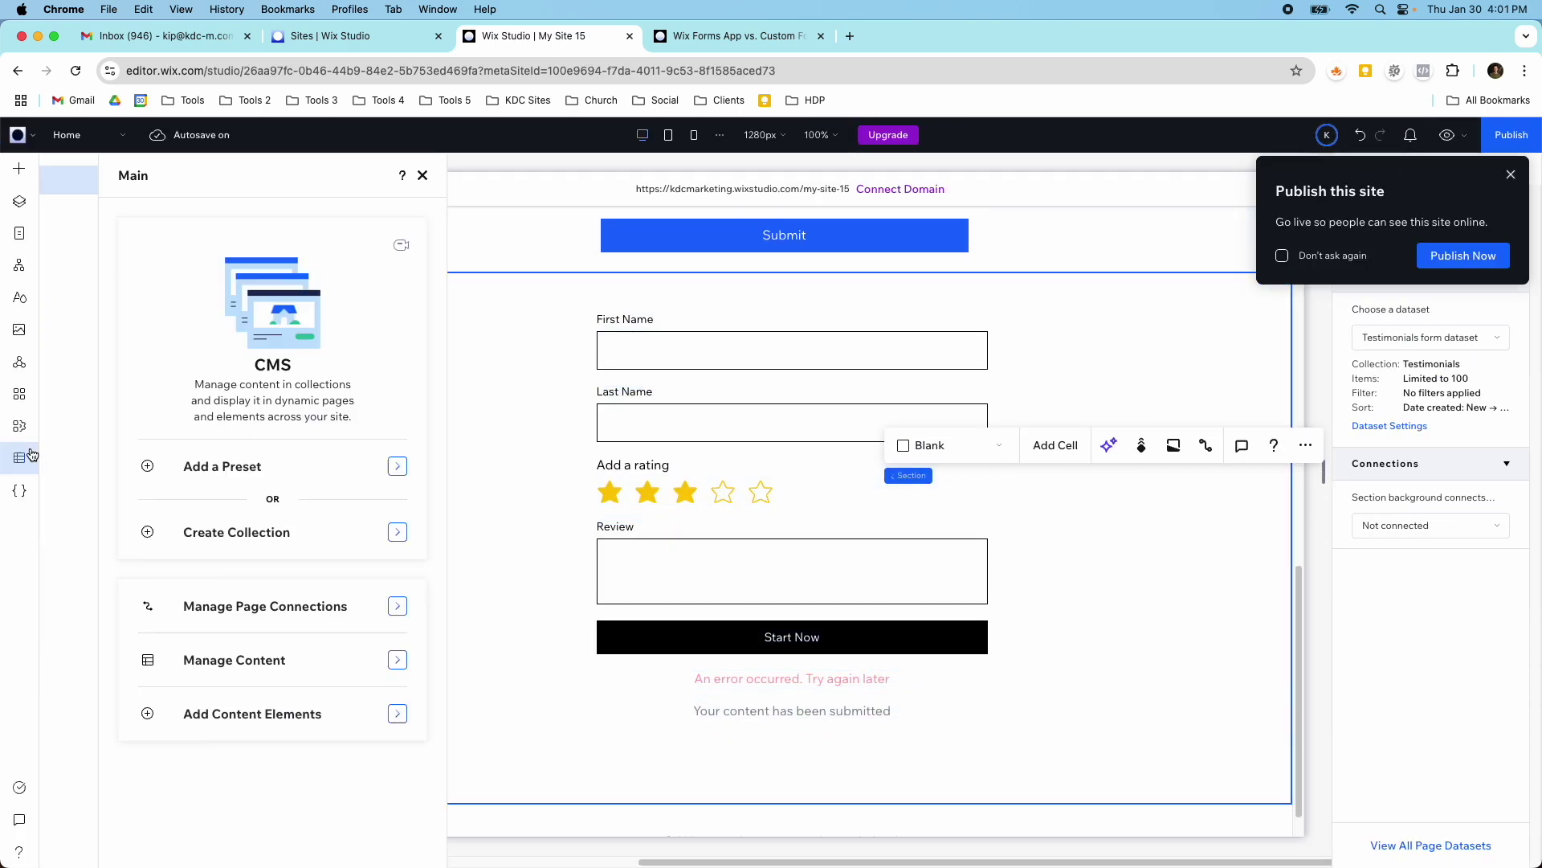
{"action": "left_click", "coordinate": [148, 216]}
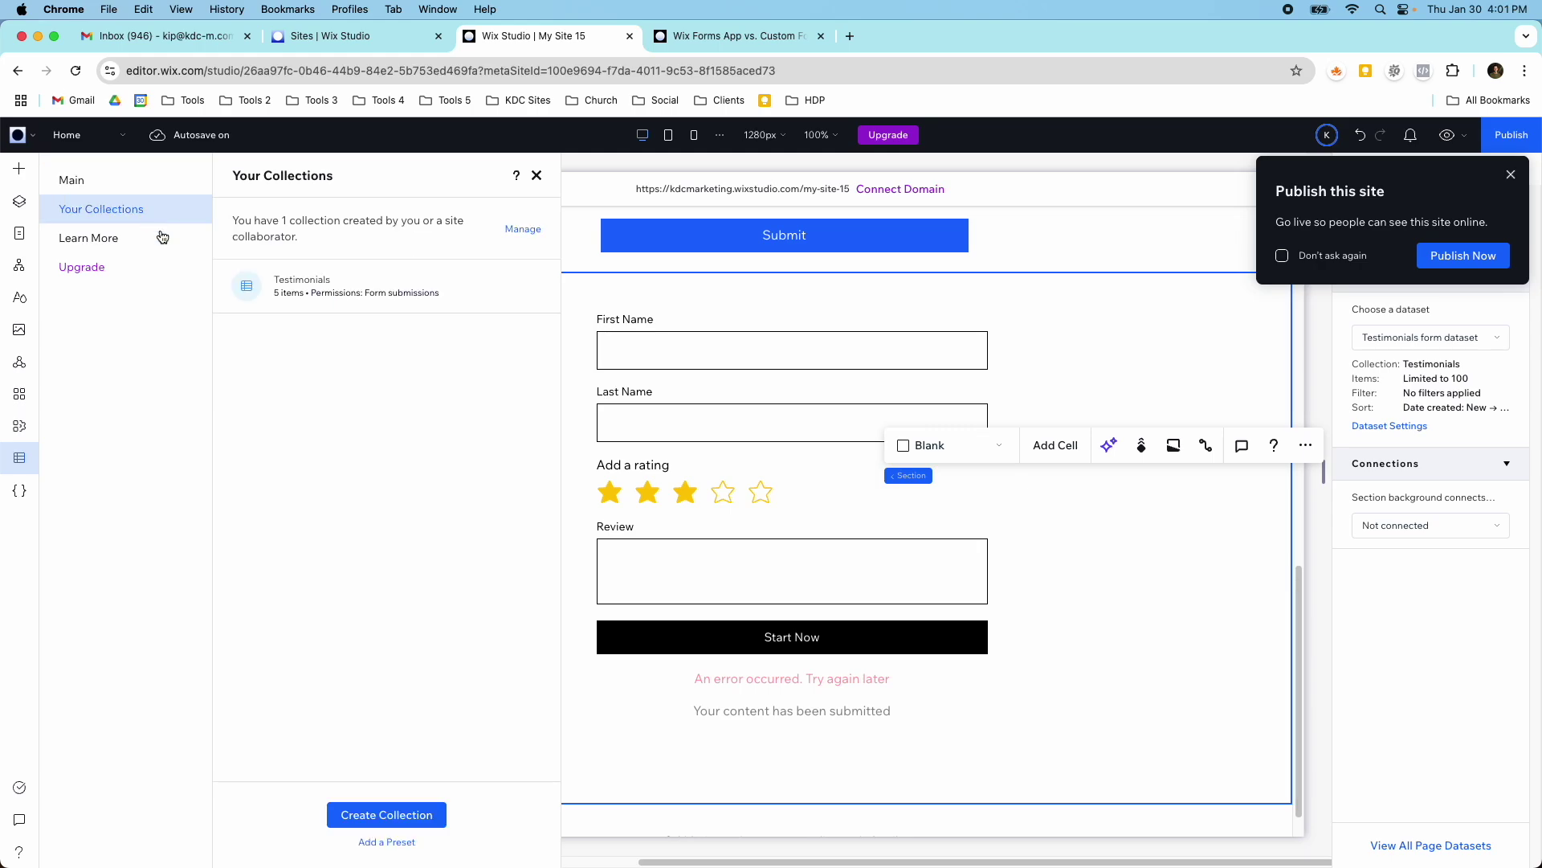
{"action": "left_click", "coordinate": [334, 286]}
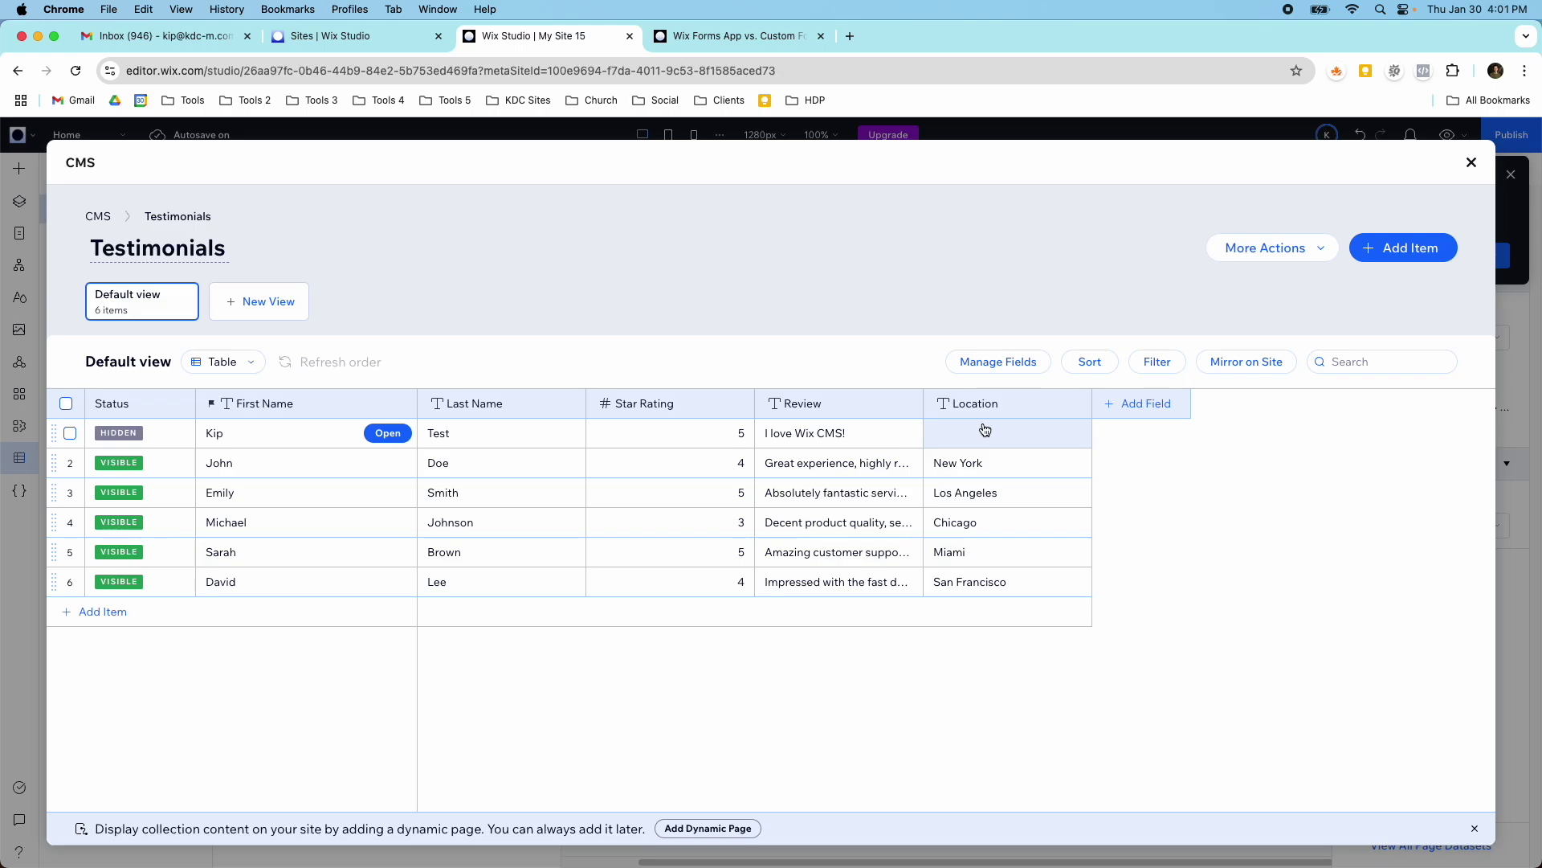
- Delete the Location field from the Testimonials collection and confirm the deletion
{"action": "left_click", "coordinate": [1079, 404]}
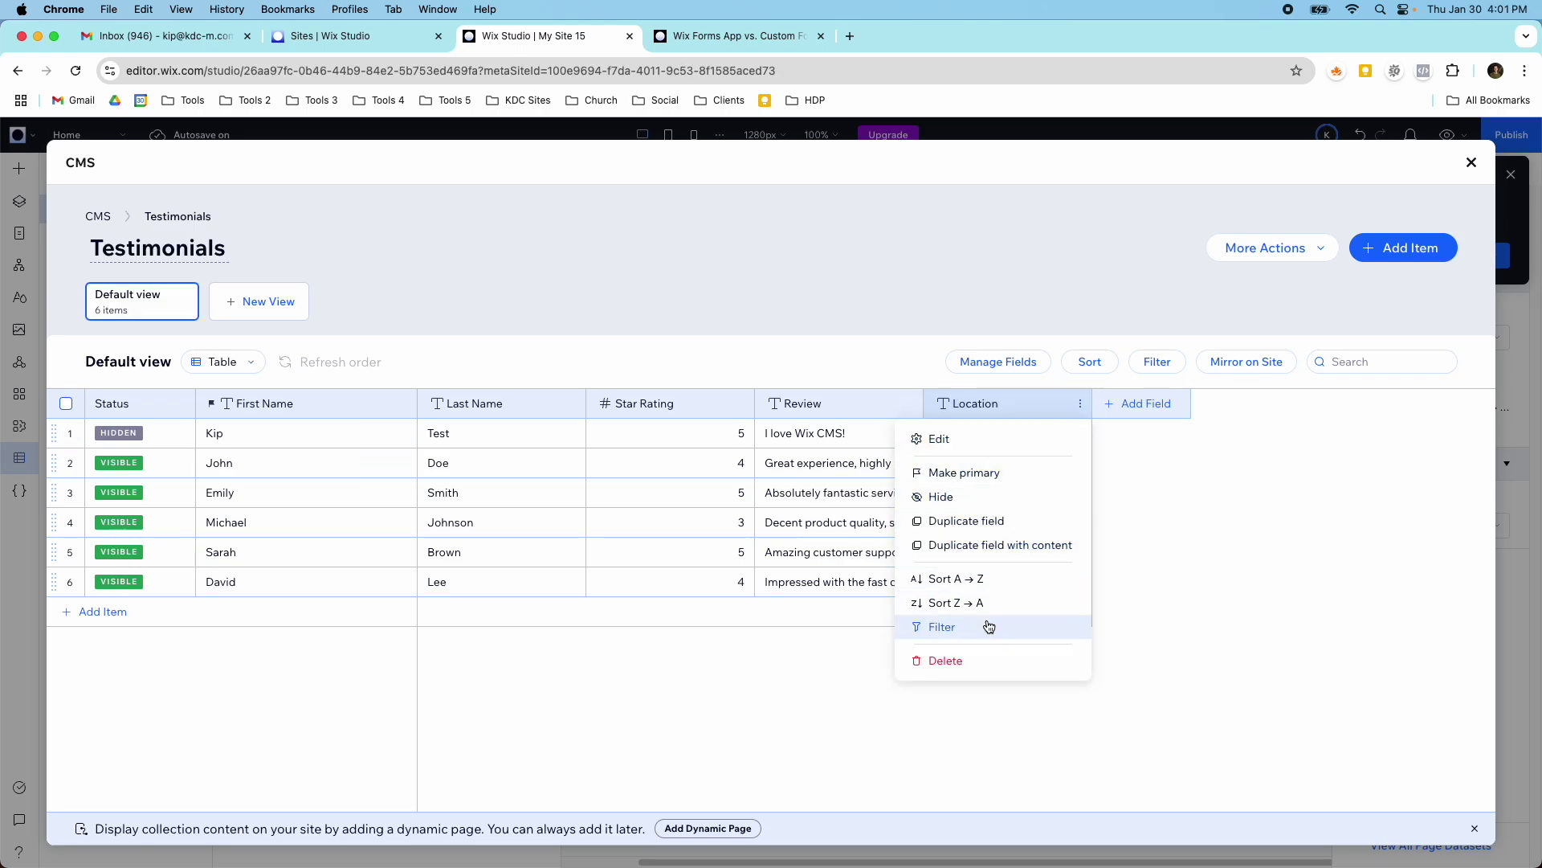
{"action": "key", "text": "Escape"}
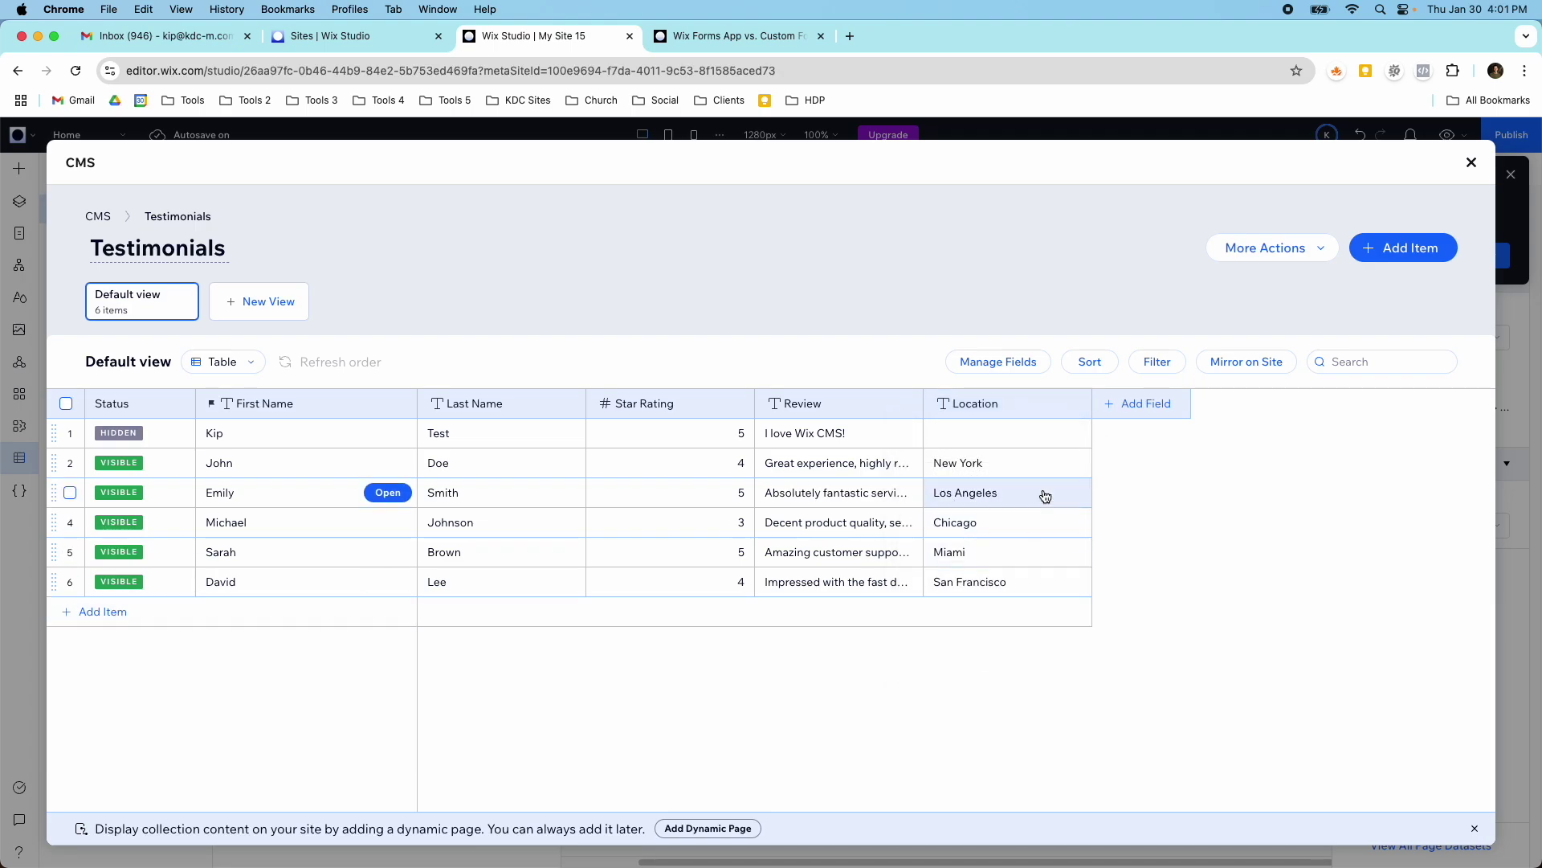
{"action": "left_click", "coordinate": [1079, 403]}
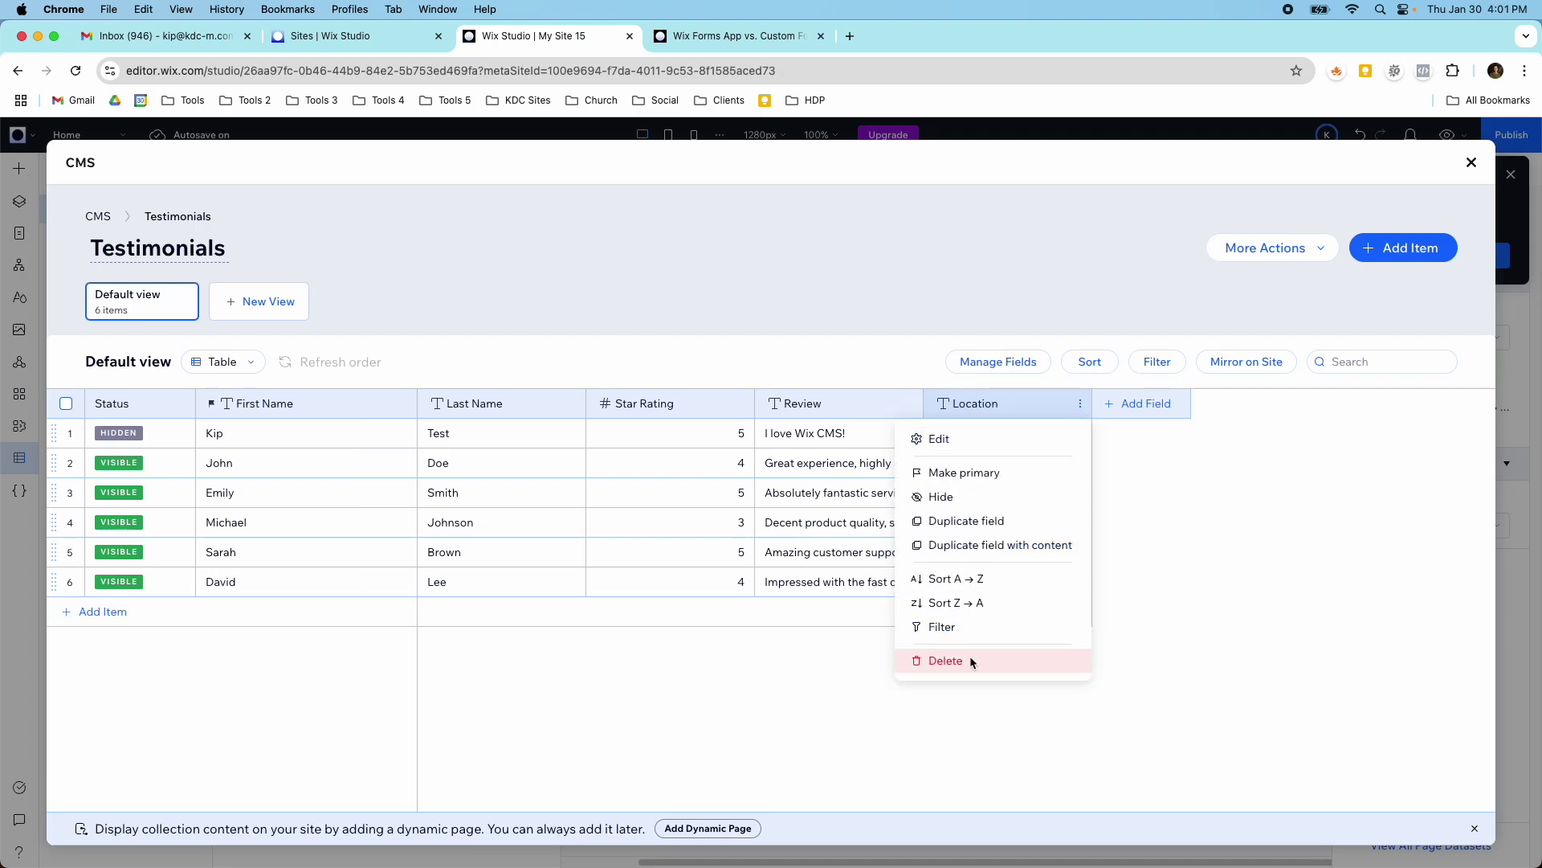
{"action": "left_click", "coordinate": [970, 661]}
{"action": "left_click", "coordinate": [595, 491]}
{"action": "left_click", "coordinate": [909, 631]}
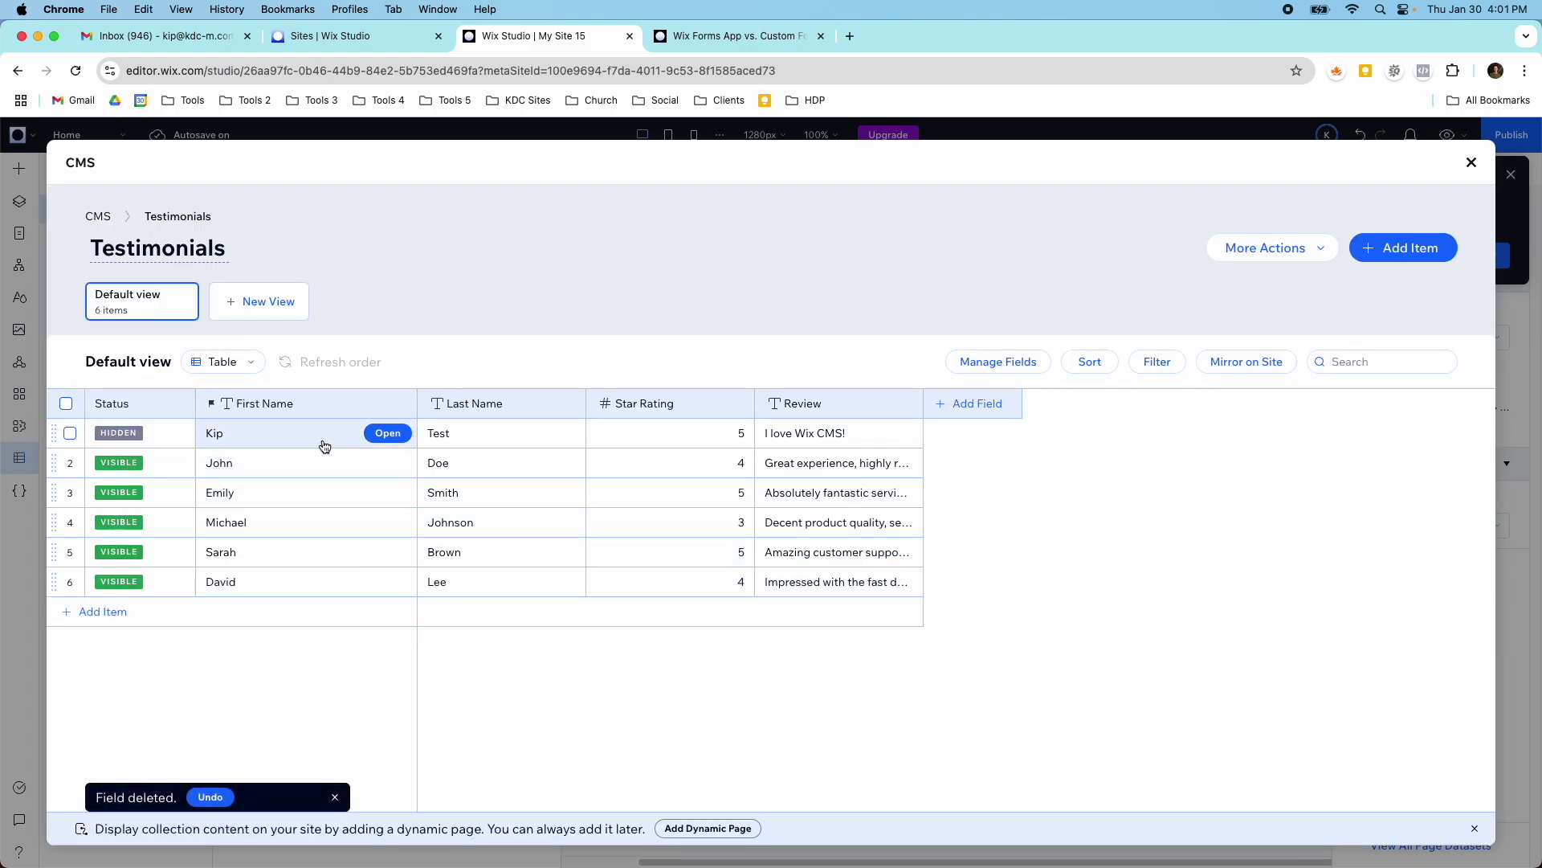
- Review the Testimonials collection's item visibility and default status settings without saving, and close the collection
{"action": "left_click", "coordinate": [1265, 247]}
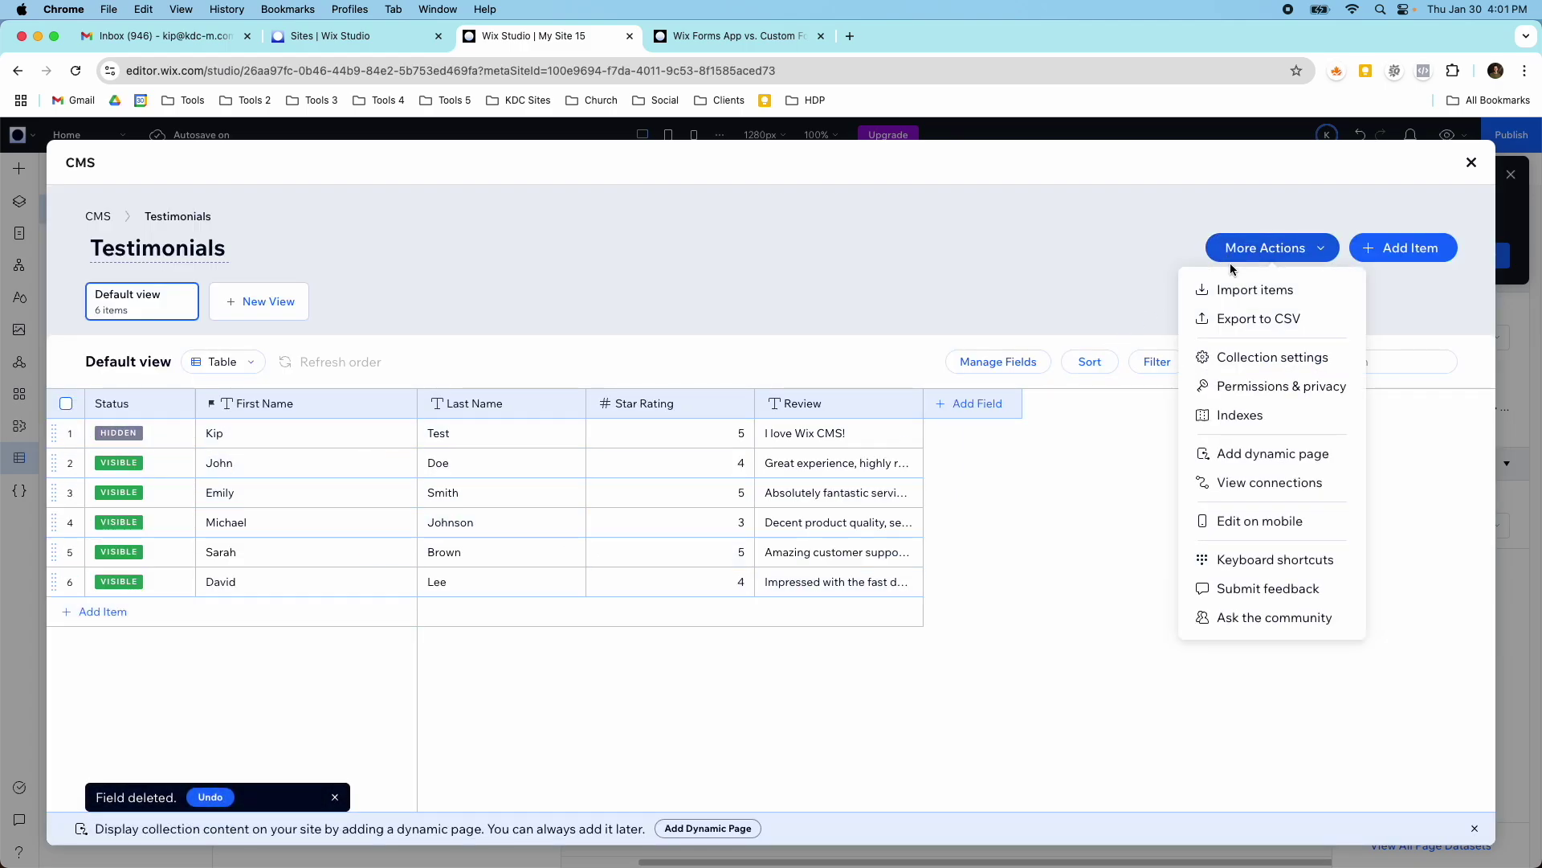
{"action": "left_click", "coordinate": [1246, 368]}
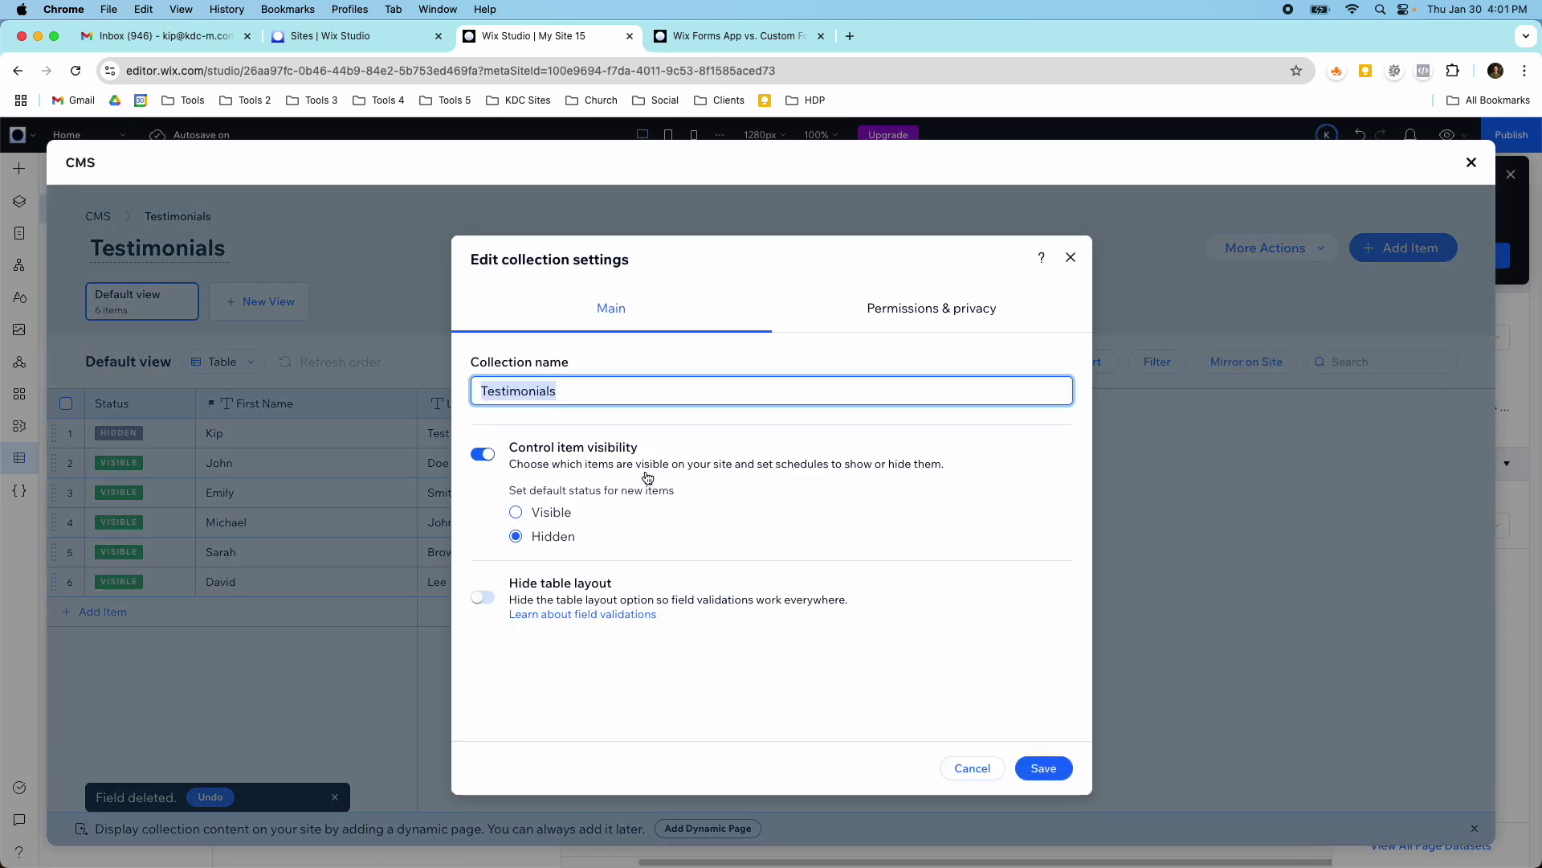
{"action": "left_click", "coordinate": [516, 498]}
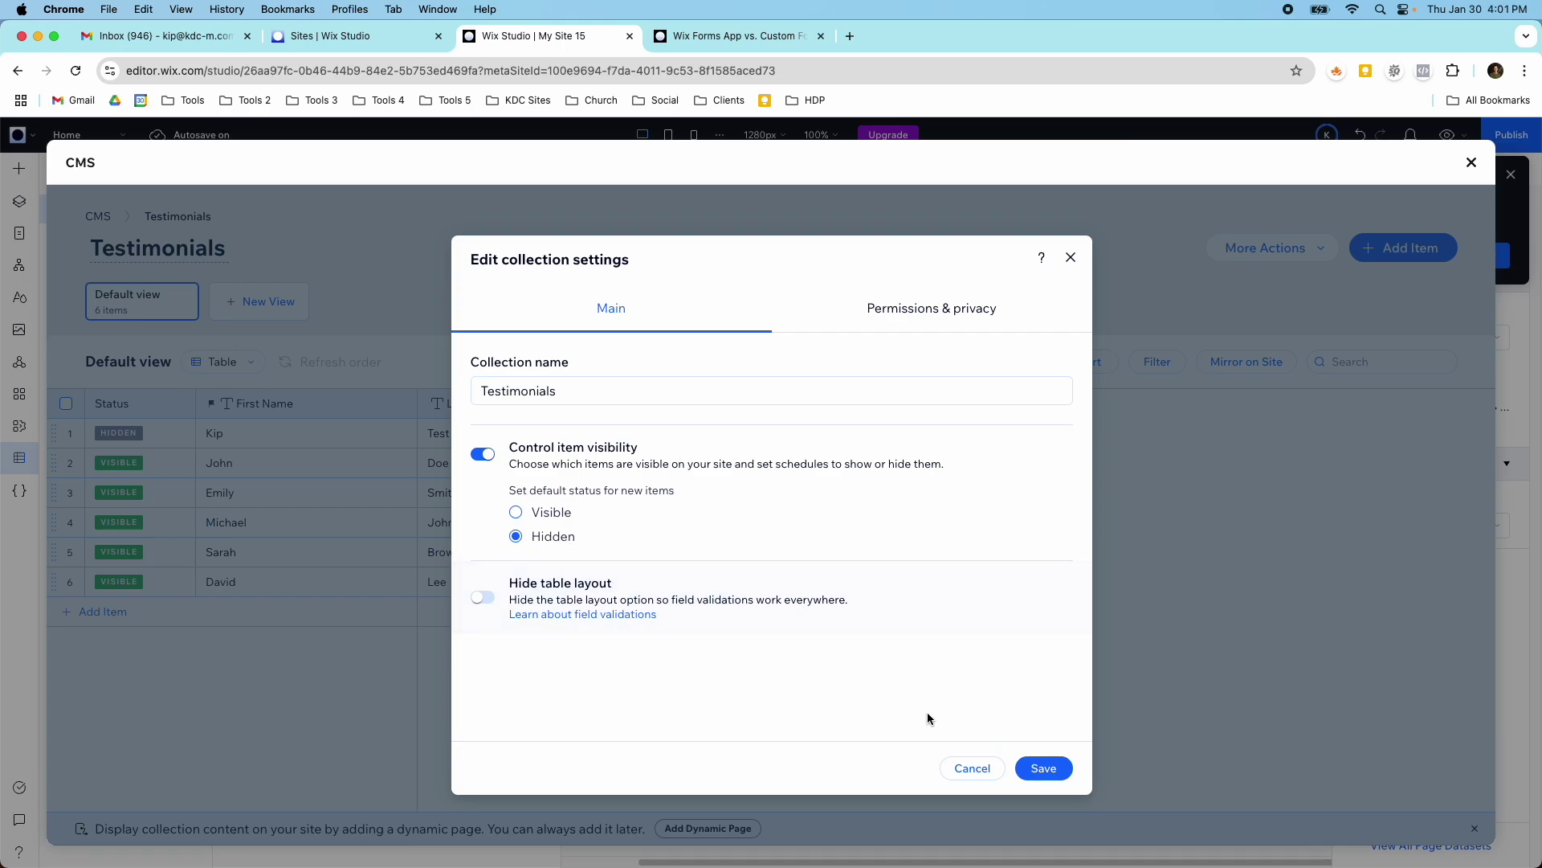
{"action": "left_click", "coordinate": [988, 769]}
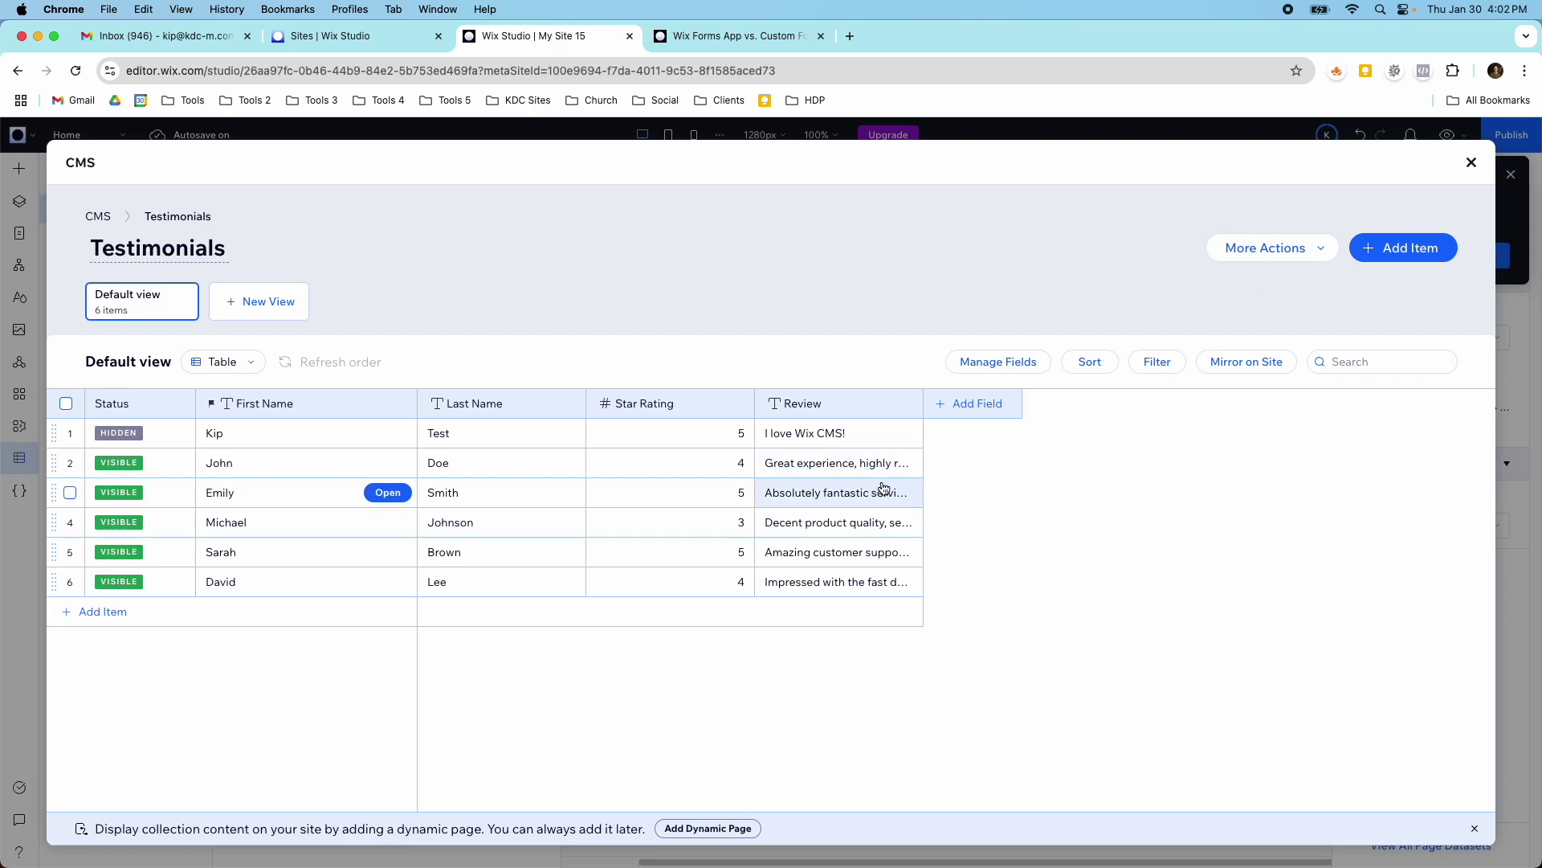
{"action": "left_click", "coordinate": [1472, 162]}
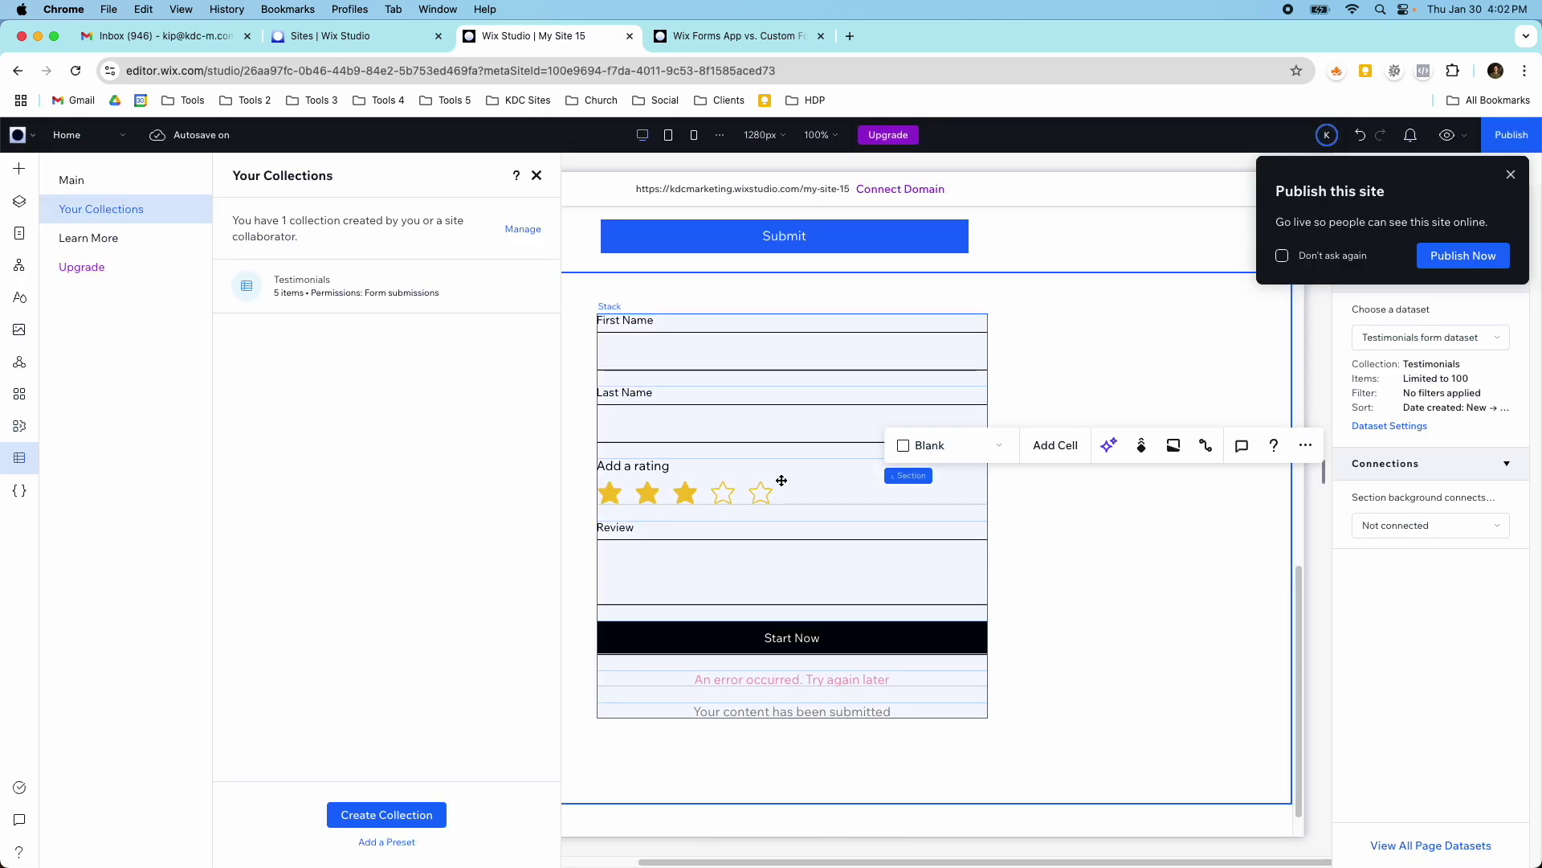
- Reopen the Testimonials collection to examine its items and statuses, and return to the page canvas
{"action": "scroll", "coordinate": [763, 482], "scroll_direction": "up", "scroll_amount": 10}
{"action": "left_click", "coordinate": [763, 421]}
{"action": "scroll", "coordinate": [776, 457], "scroll_direction": "down", "scroll_amount": 7}
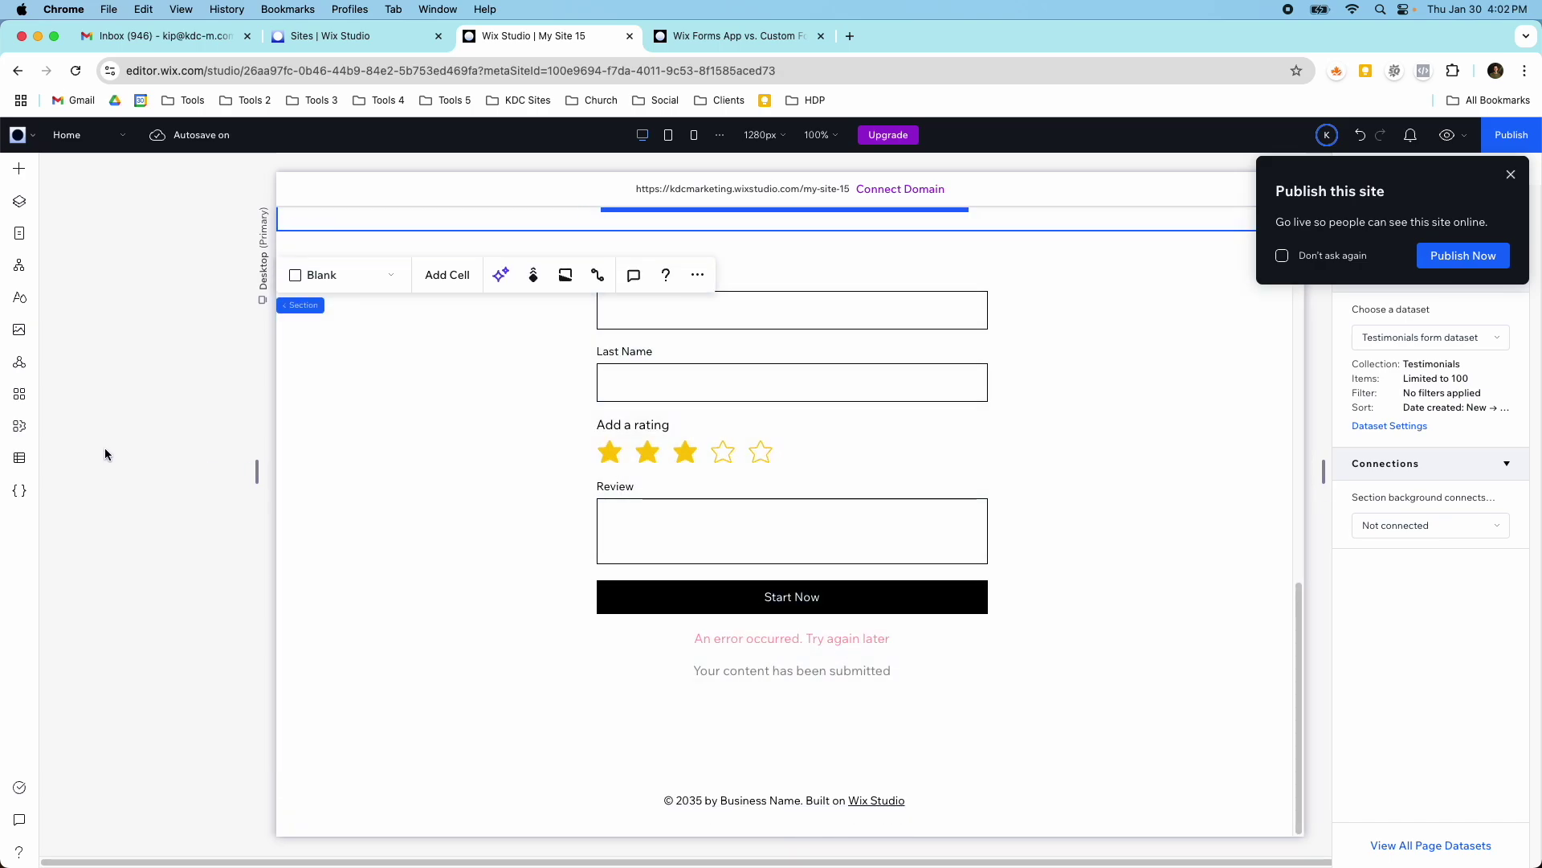
{"action": "left_click", "coordinate": [19, 458]}
{"action": "left_click", "coordinate": [129, 213]}
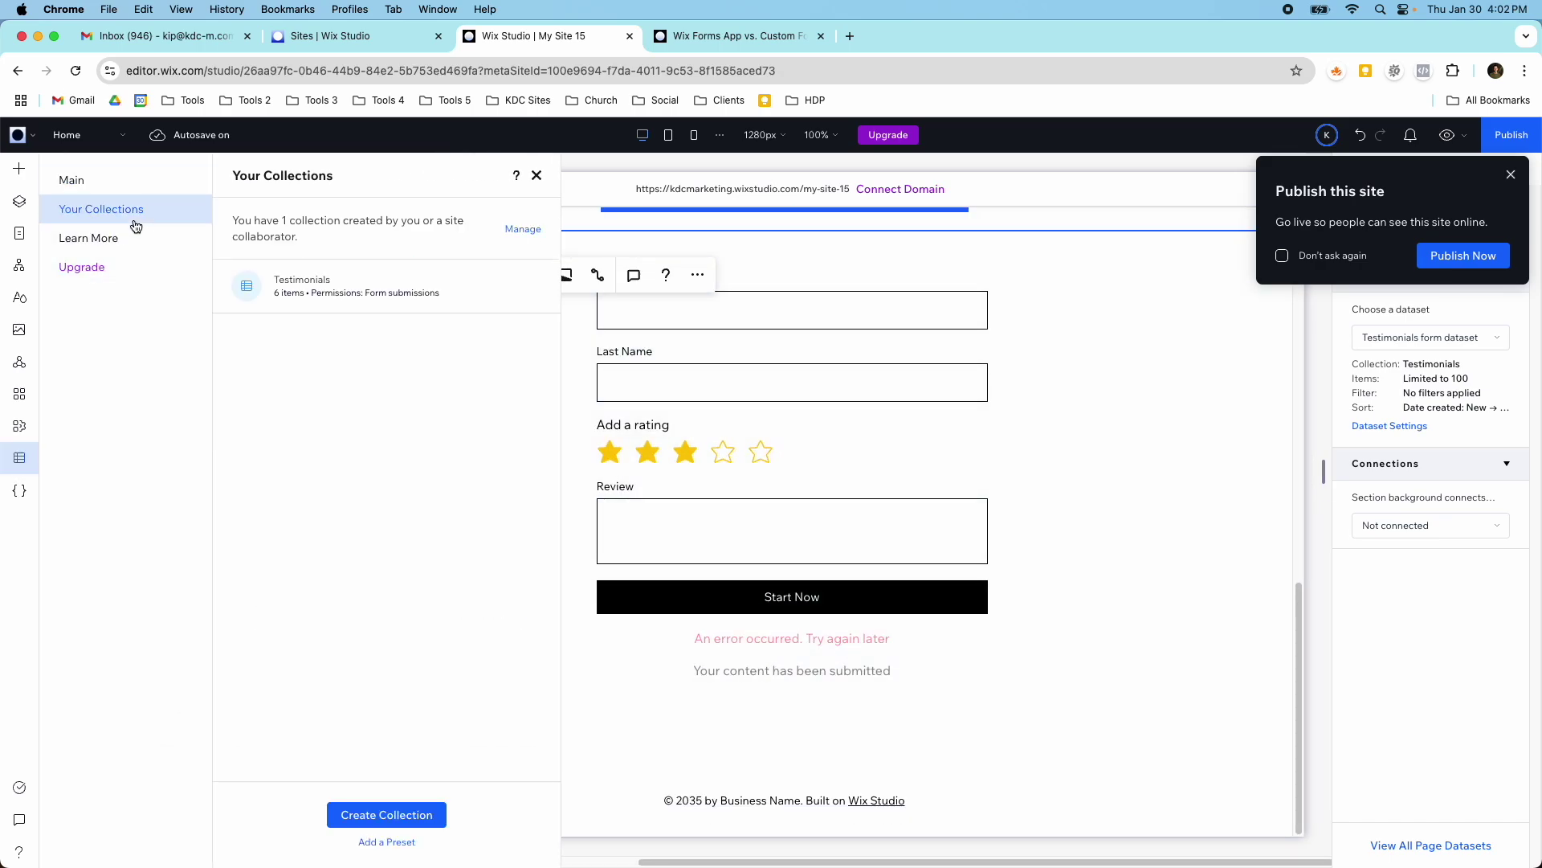
{"action": "left_click", "coordinate": [297, 293]}
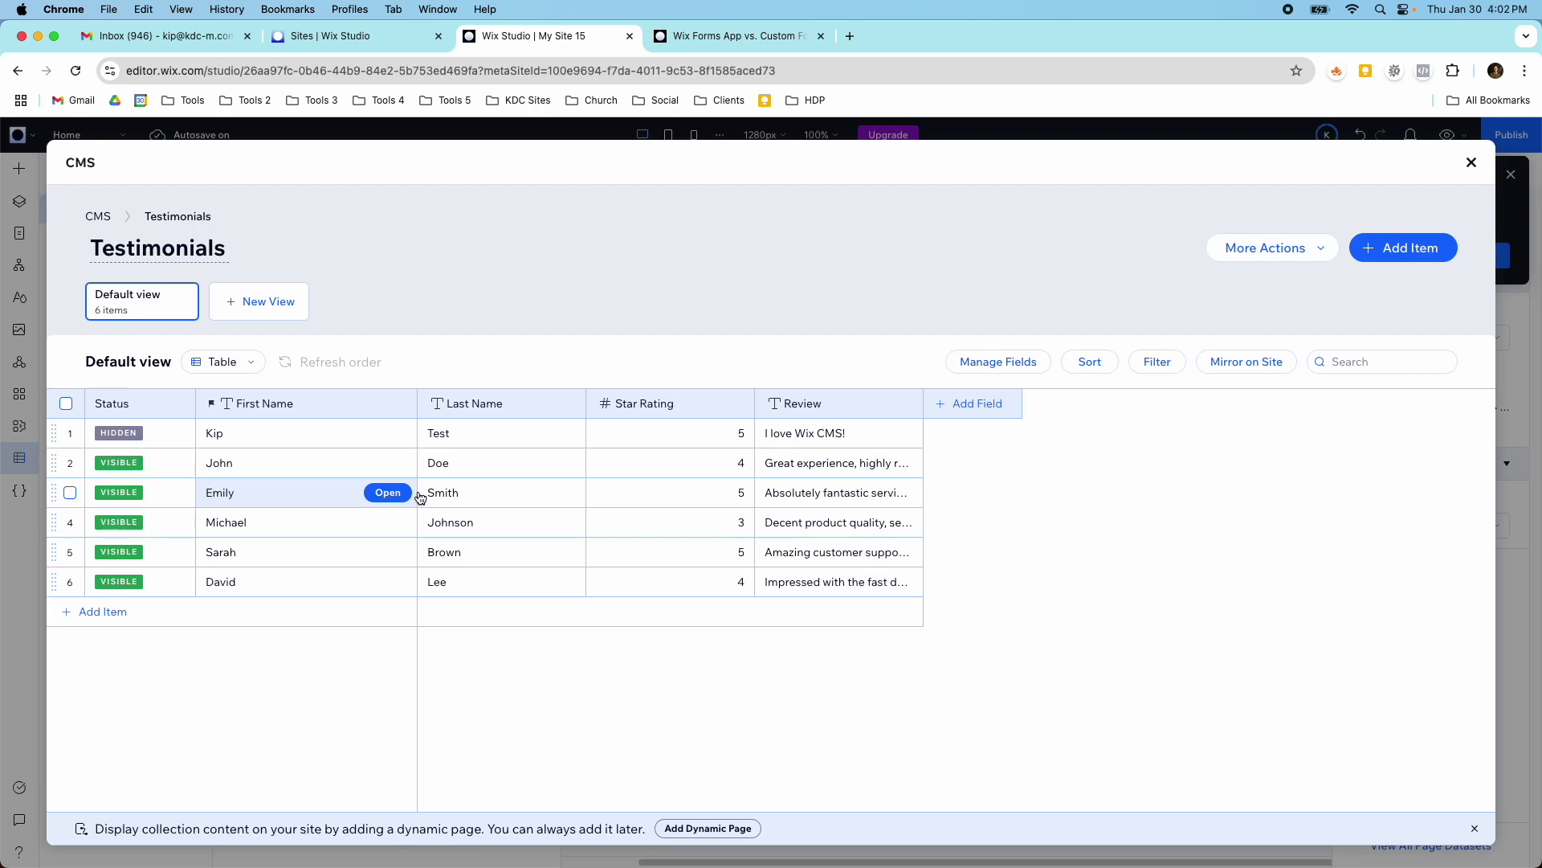
{"action": "left_click", "coordinate": [1471, 165]}
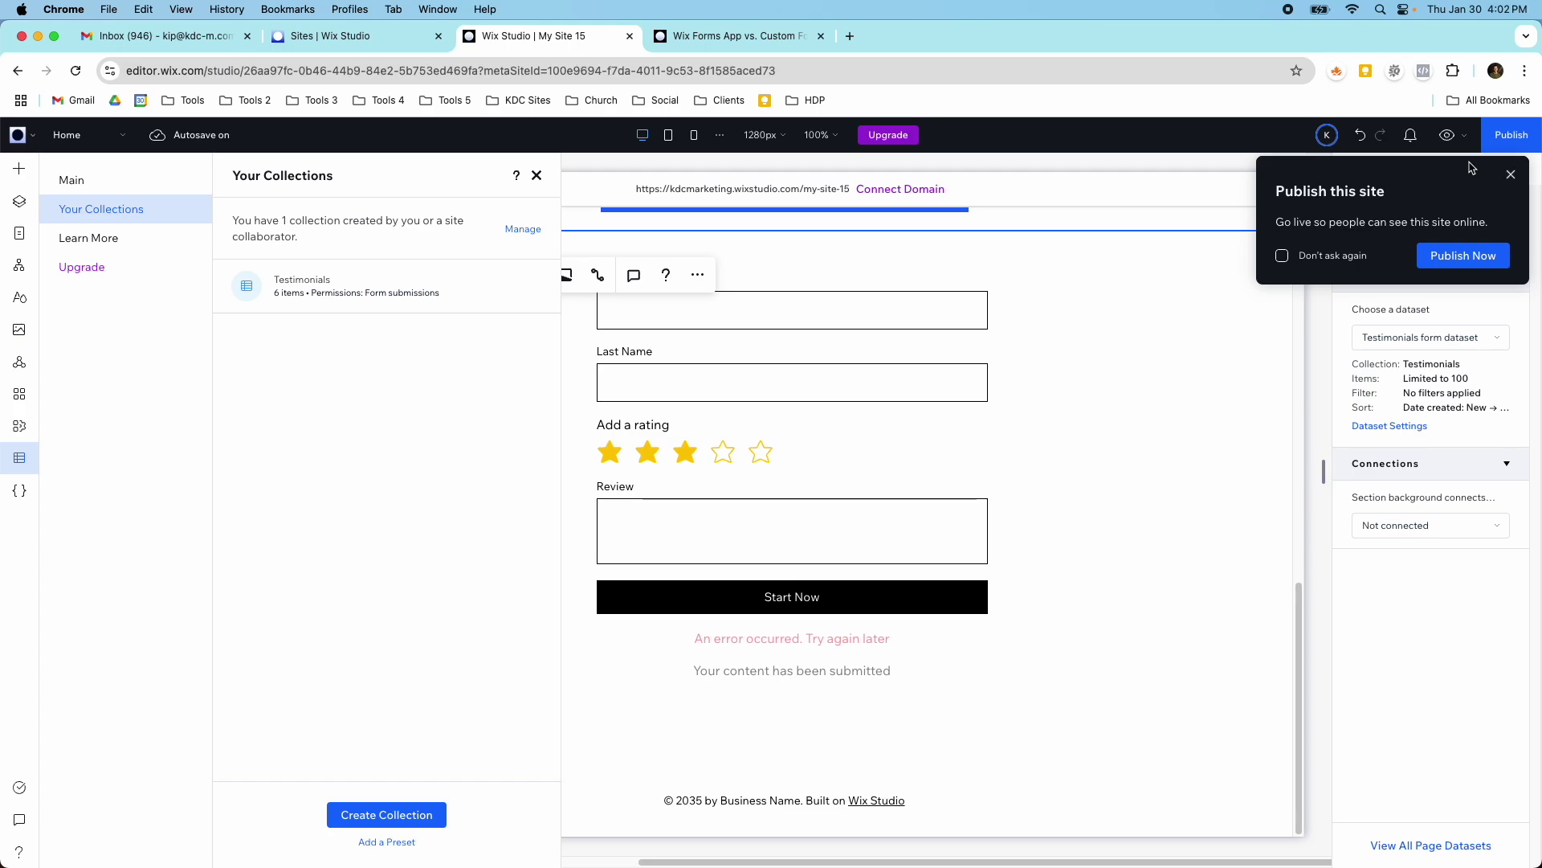
{"action": "left_click", "coordinate": [536, 176]}
- Opt out of the publish reminder and dismiss it
{"action": "scroll", "coordinate": [777, 341], "scroll_direction": "up", "scroll_amount": 5}
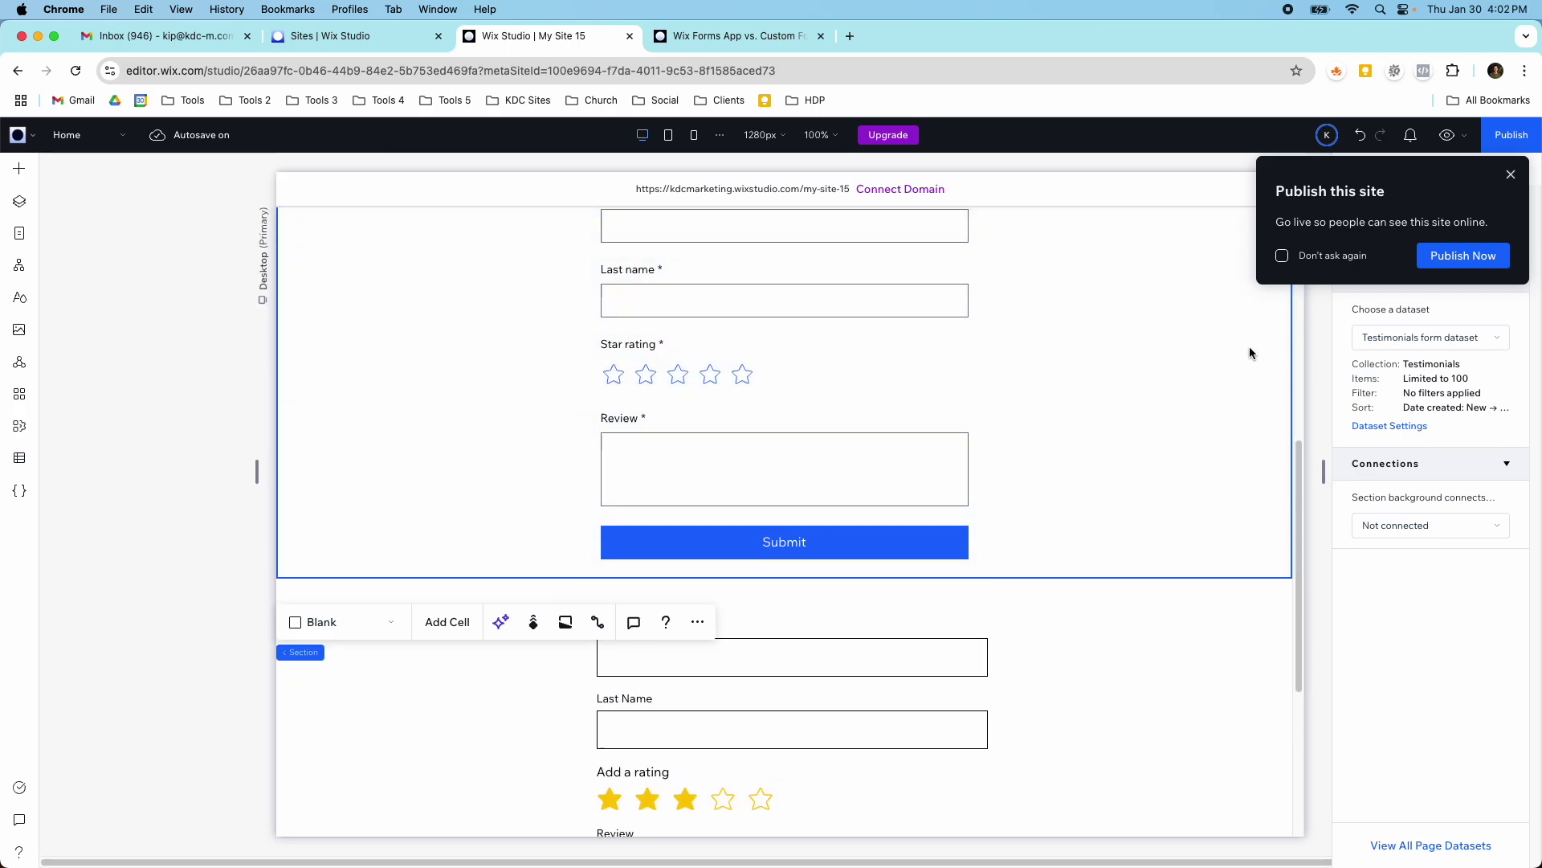
{"action": "left_click", "coordinate": [1282, 255]}
{"action": "left_click", "coordinate": [1511, 178]}
- Preview the site and try to submit the Wix form again with a full name, five stars and the review "I love Wix CMS!"
{"action": "scroll", "coordinate": [1126, 354], "scroll_direction": "up", "scroll_amount": 4}
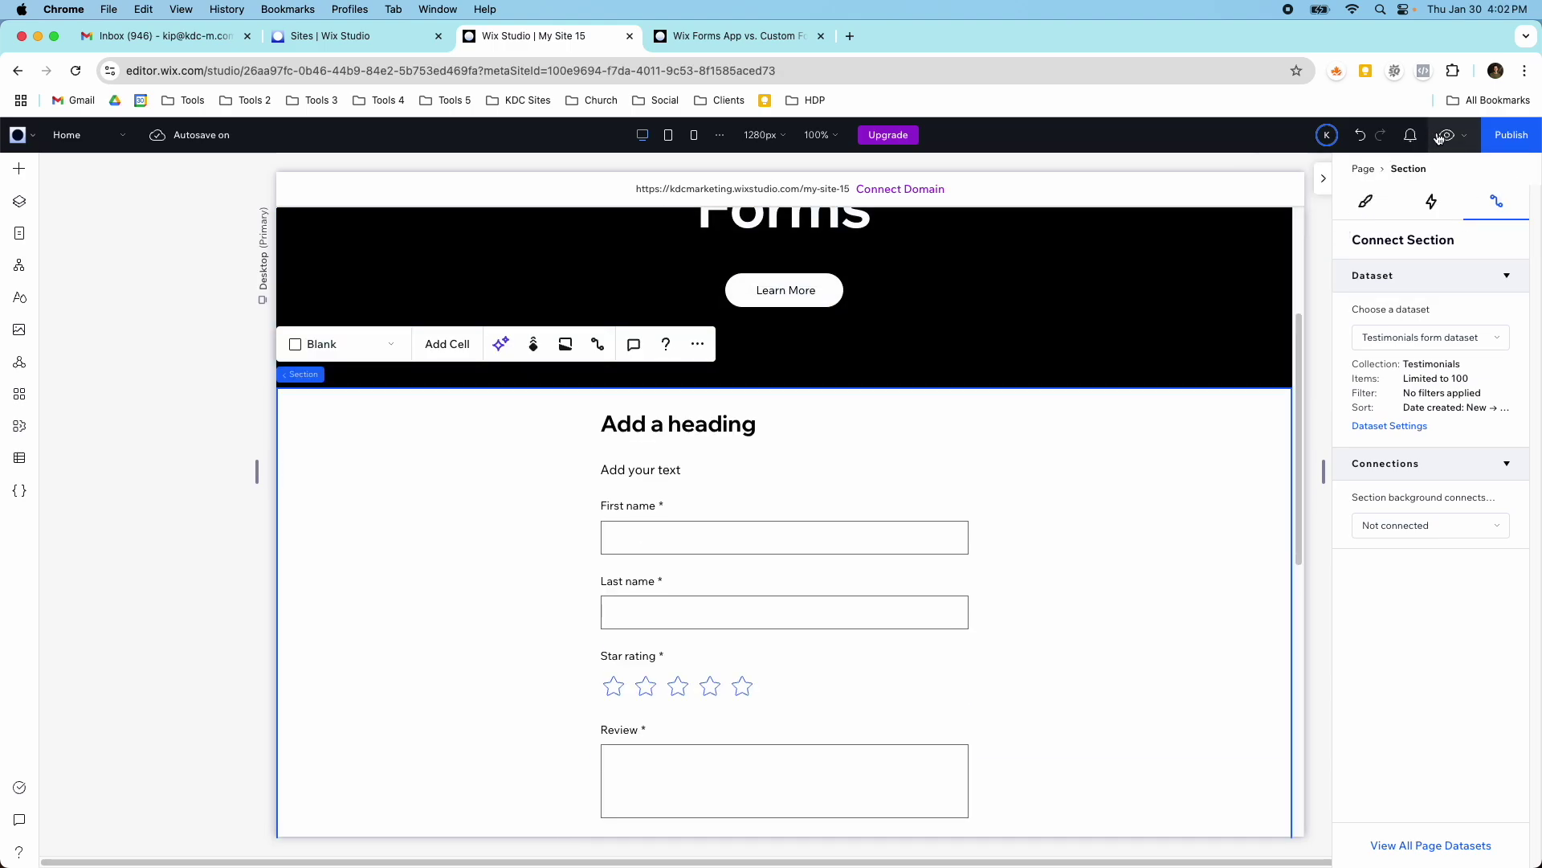
{"action": "left_click", "coordinate": [1445, 135]}
{"action": "left_click", "coordinate": [662, 534]}
{"action": "type", "text": "Kip"}
{"action": "key", "text": "Tab"}
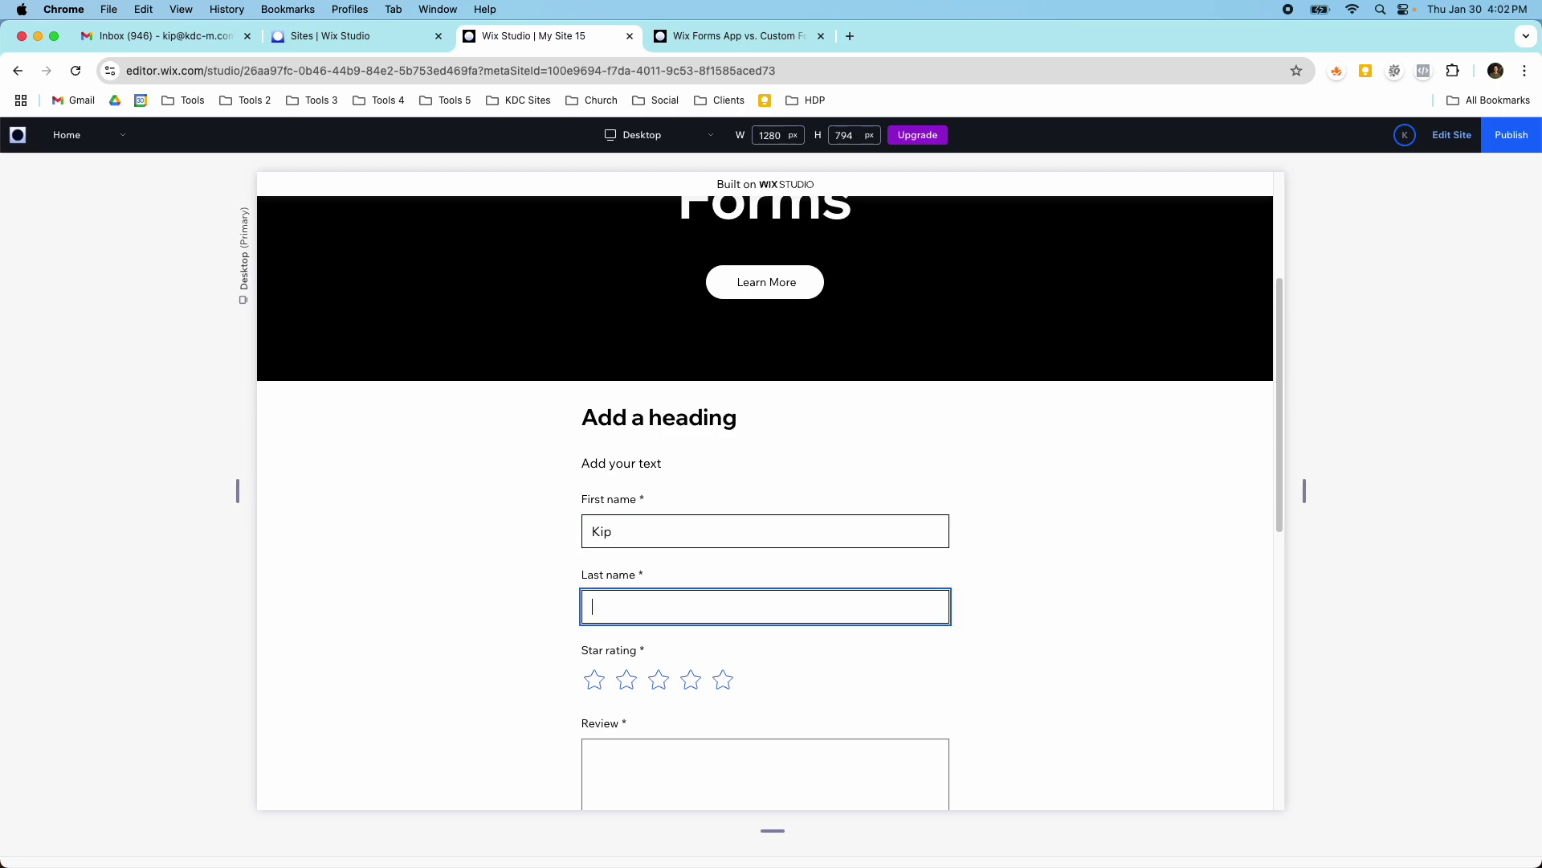
{"action": "left_click", "coordinate": [722, 680]}
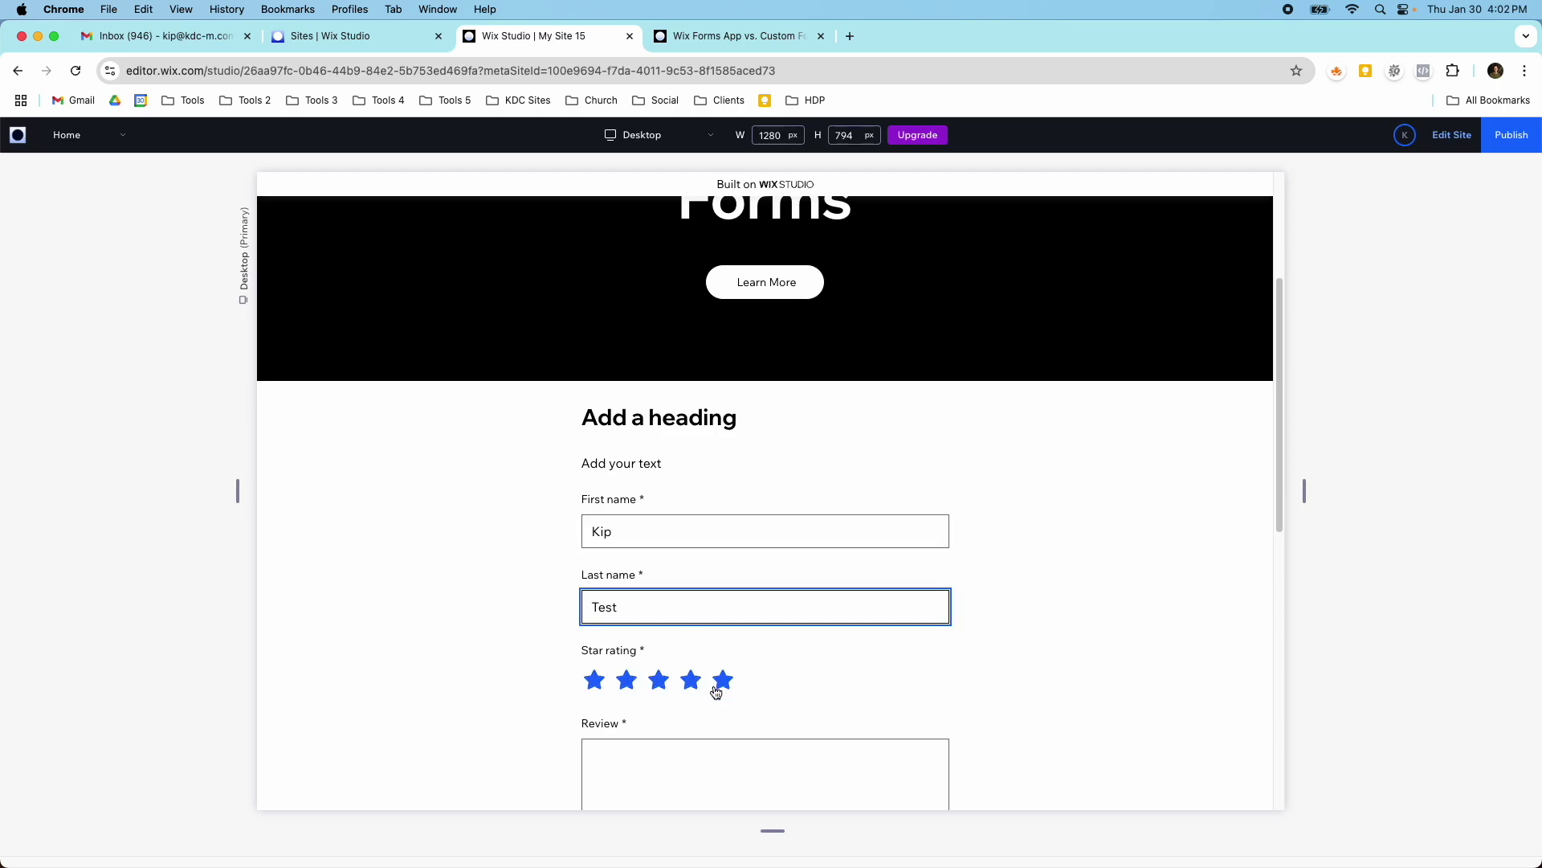
{"action": "scroll", "coordinate": [683, 586], "scroll_direction": "down", "scroll_amount": 4}
{"action": "left_click", "coordinate": [659, 478]}
{"action": "type", "text": "I love Wix C"}
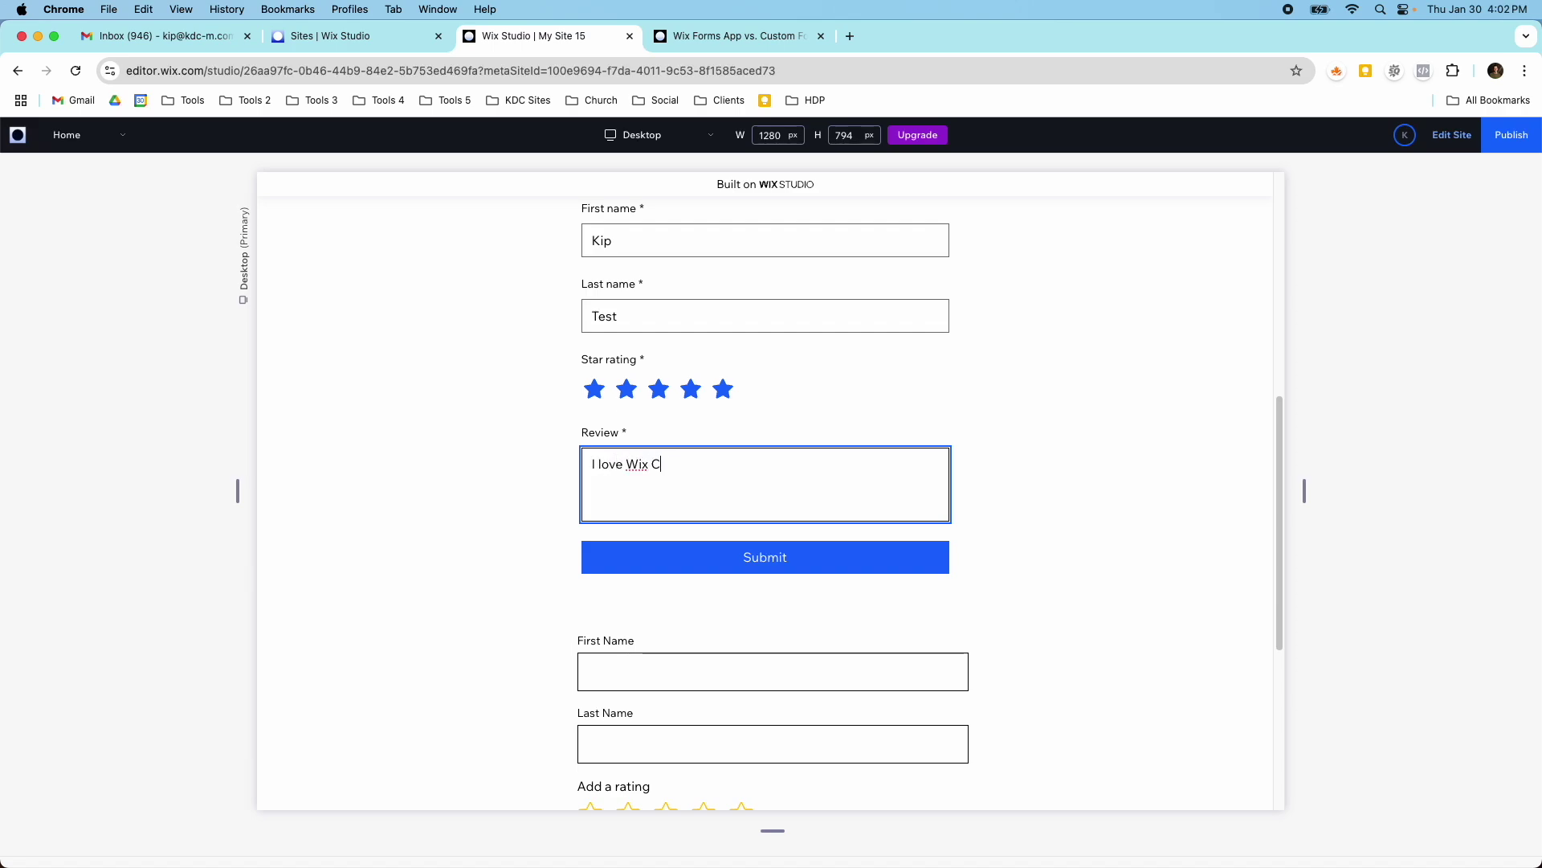
{"action": "type", "text": "MS!"}
{"action": "left_click", "coordinate": [642, 543]}
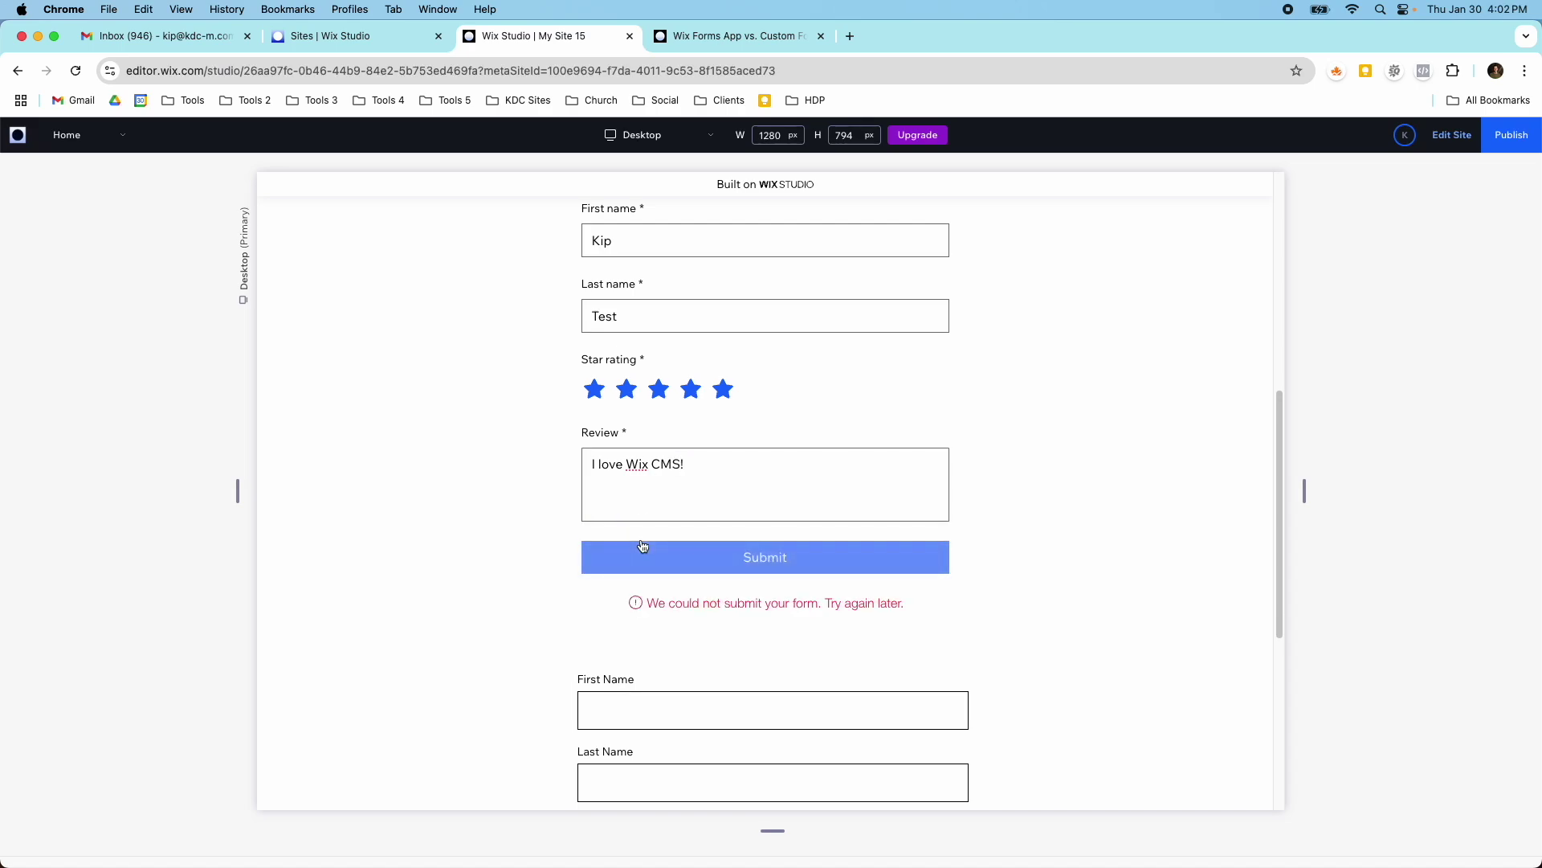
- Publish the site on the free Wix Studio domain with the address my-site-15 and open the live site
{"action": "scroll", "coordinate": [695, 482], "scroll_direction": "up", "scroll_amount": 7}
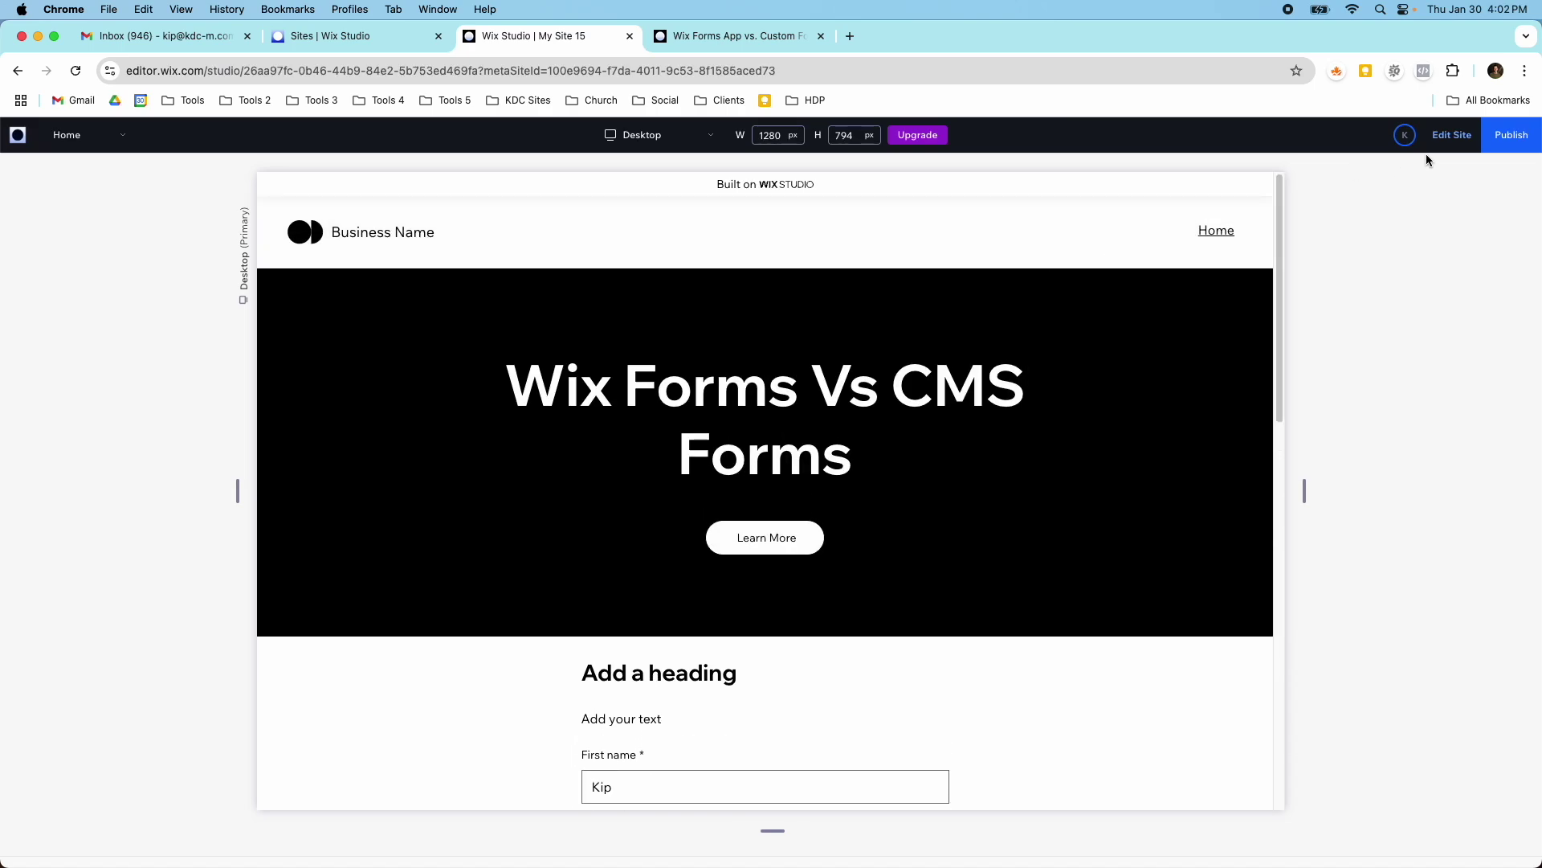
{"action": "left_click", "coordinate": [1511, 135]}
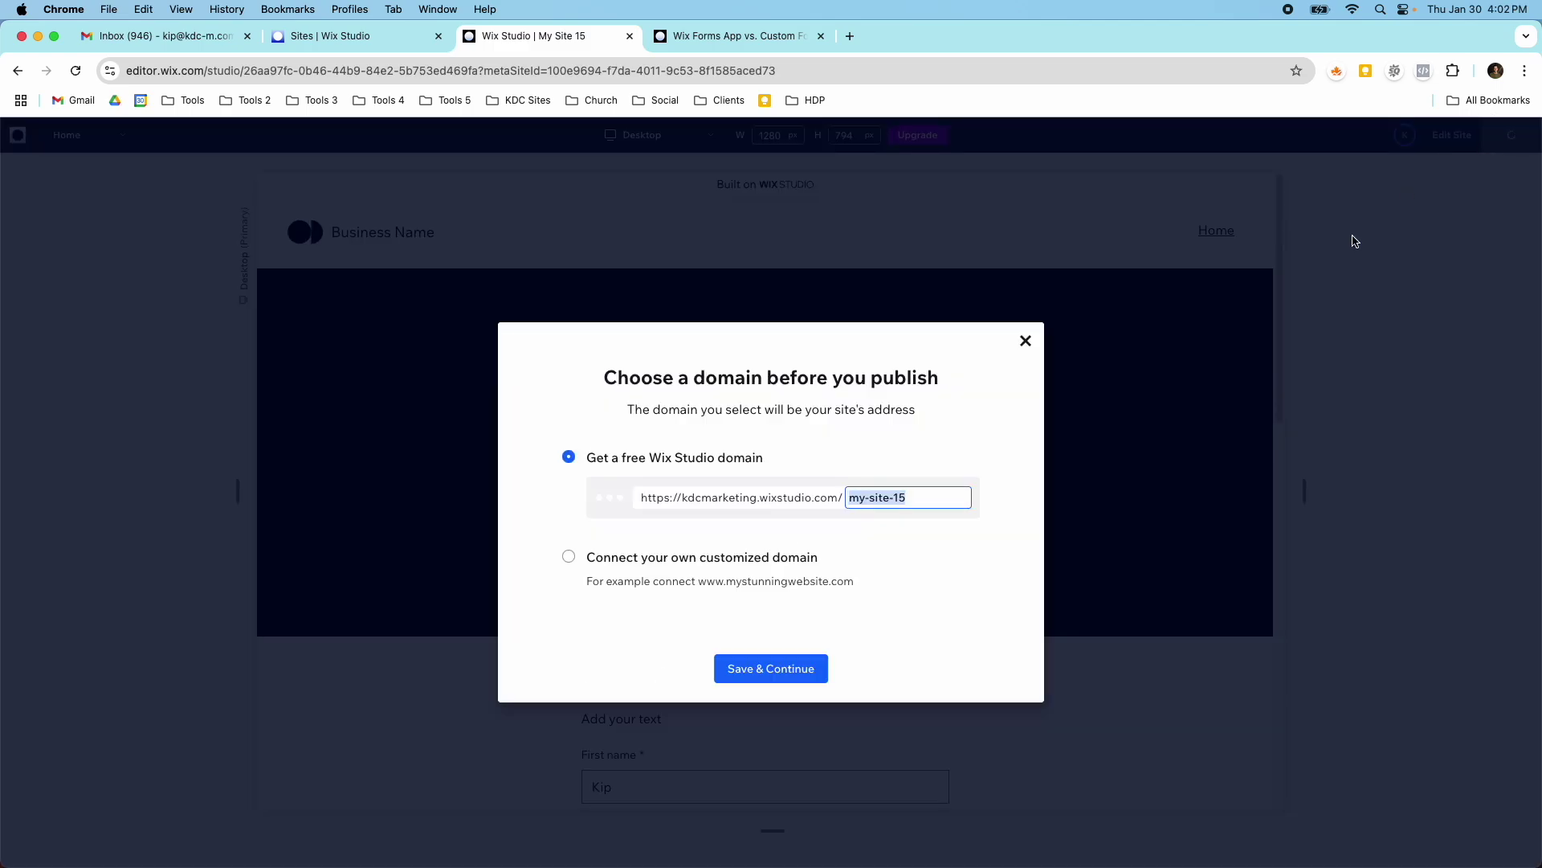
{"action": "left_click", "coordinate": [767, 671]}
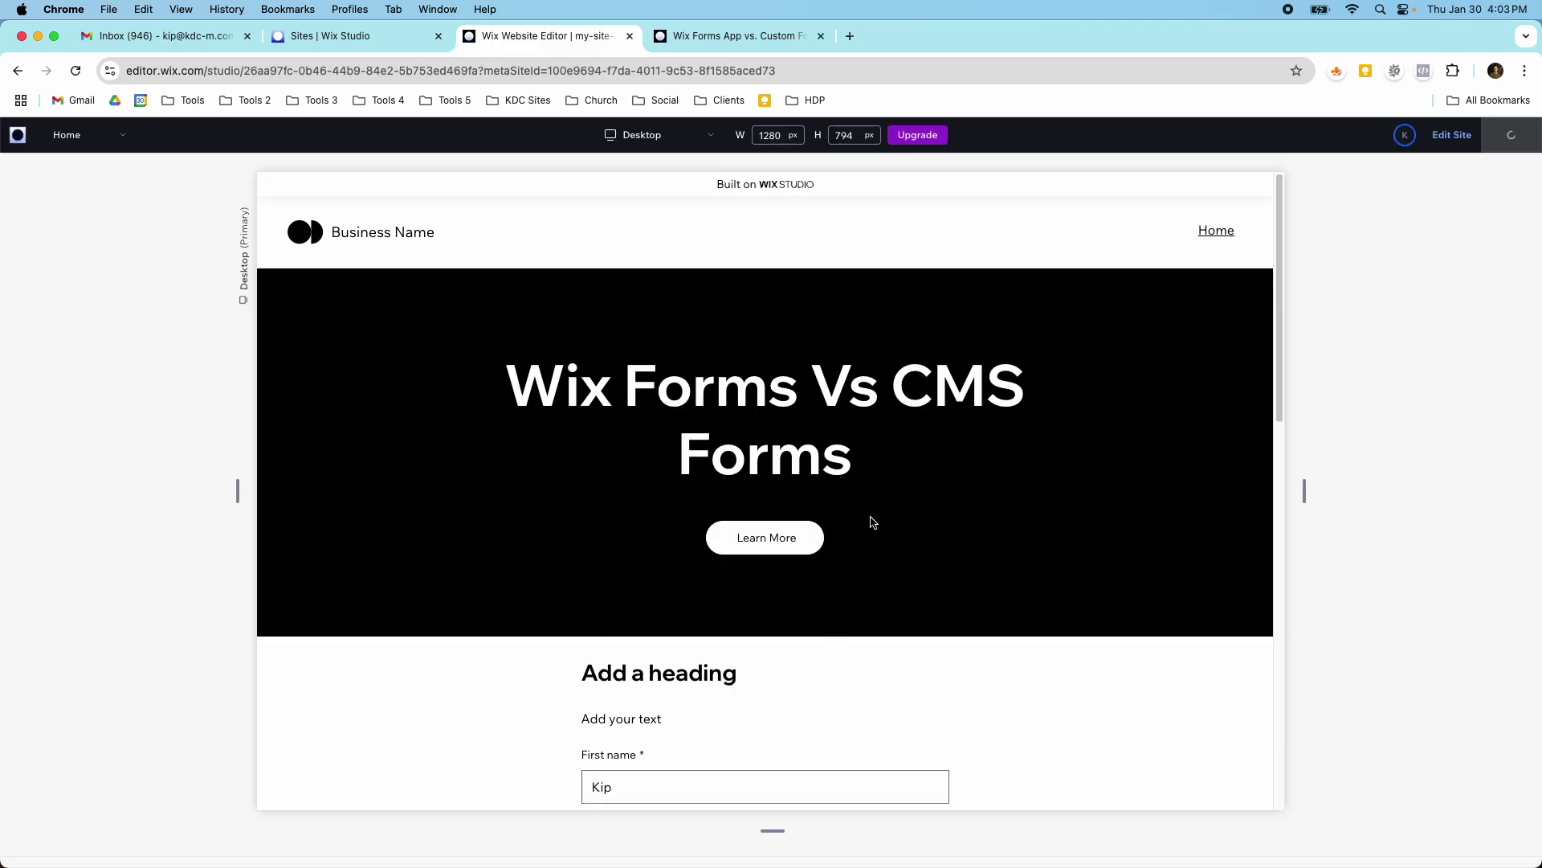
{"action": "scroll", "coordinate": [873, 523], "scroll_direction": "down", "scroll_amount": 3}
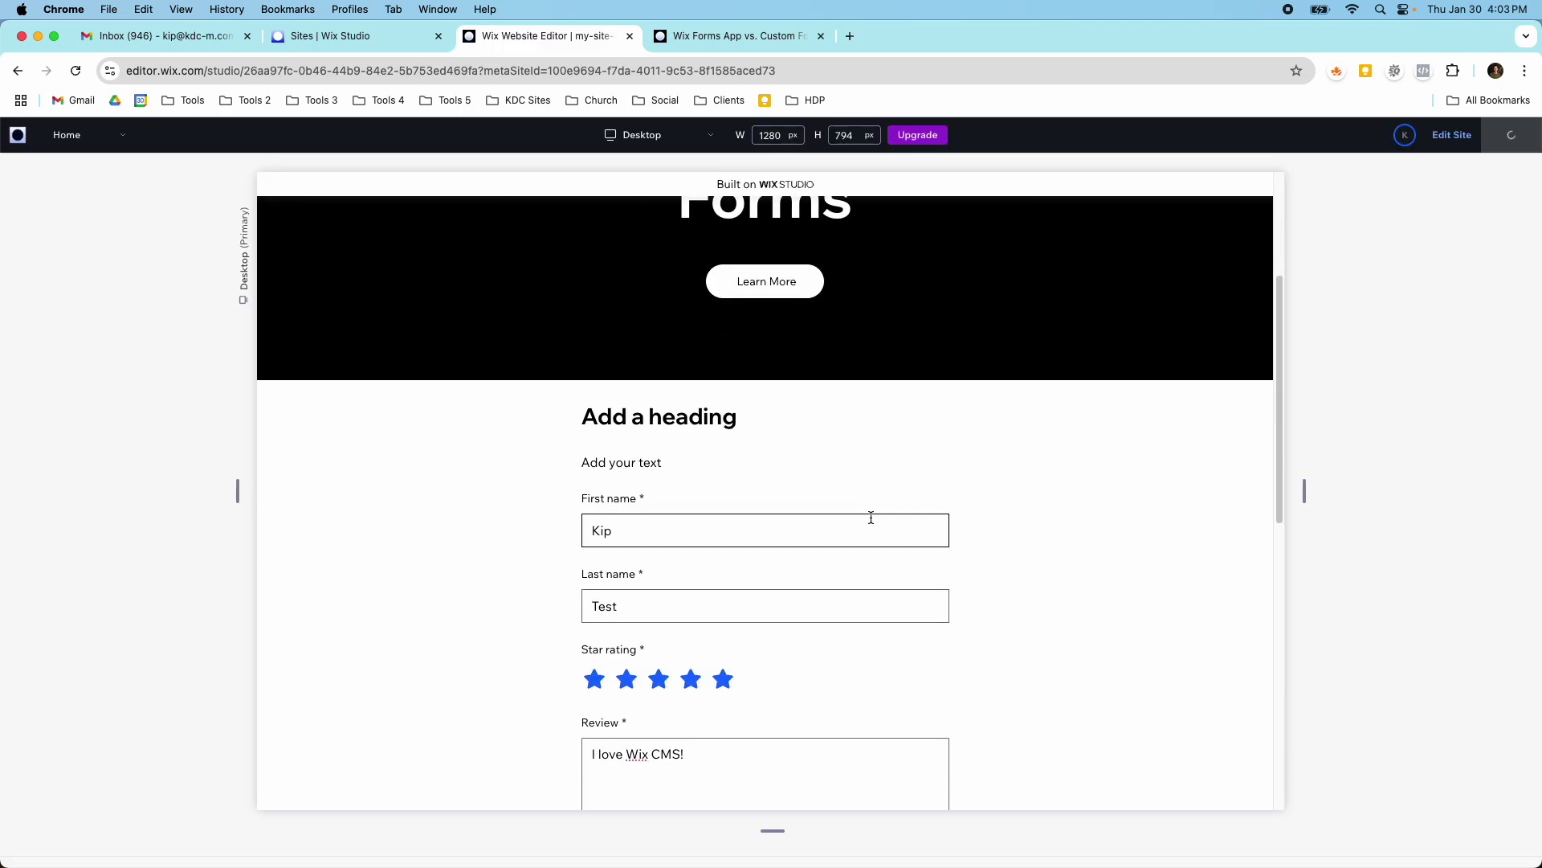
{"action": "scroll", "coordinate": [872, 519], "scroll_direction": "down", "scroll_amount": 4}
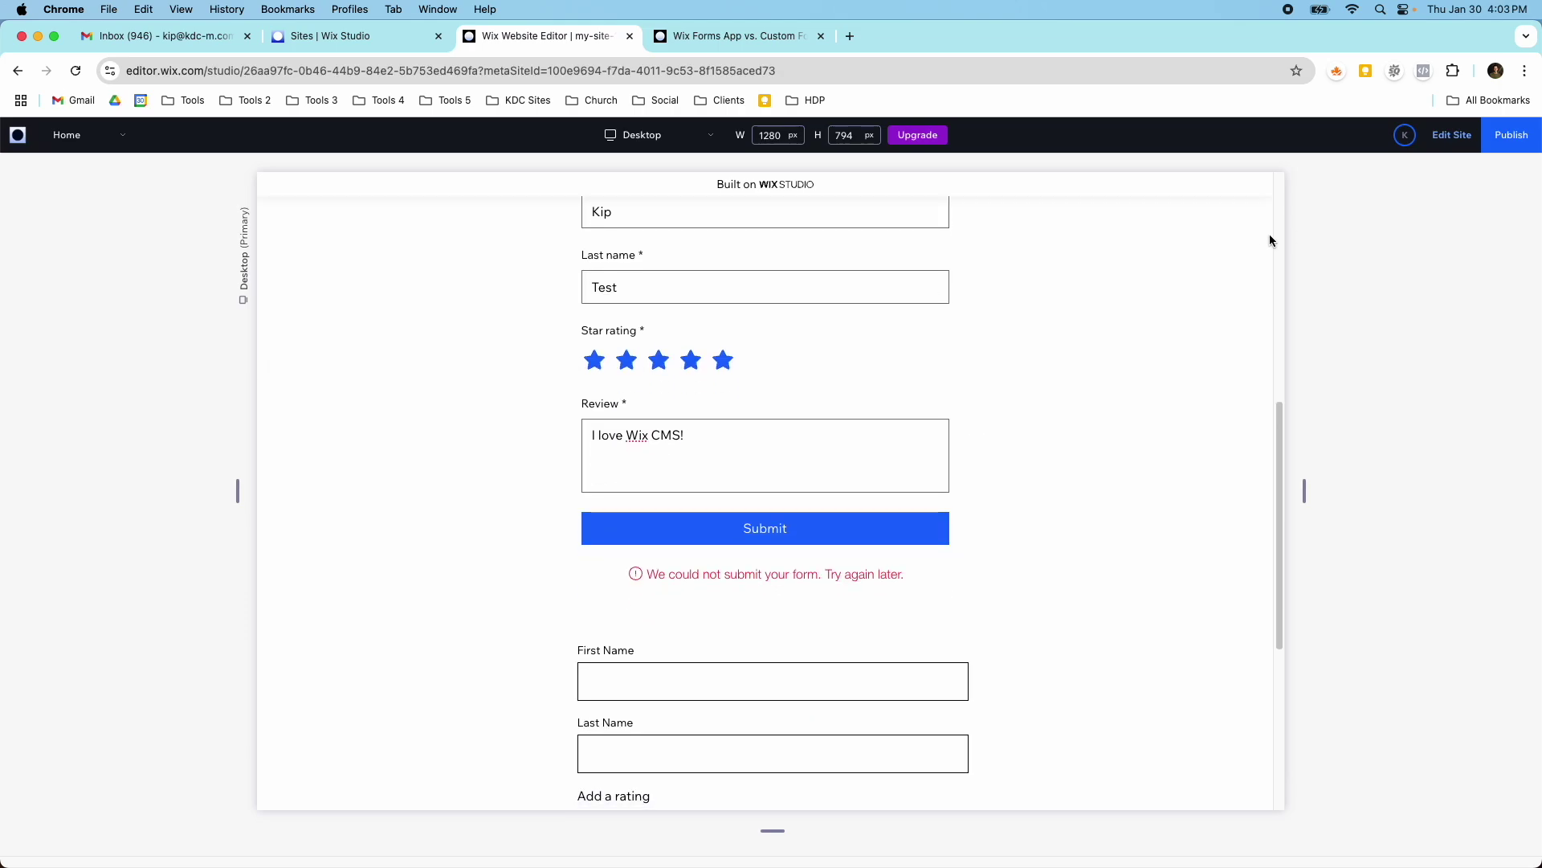
{"action": "left_click", "coordinate": [1484, 140]}
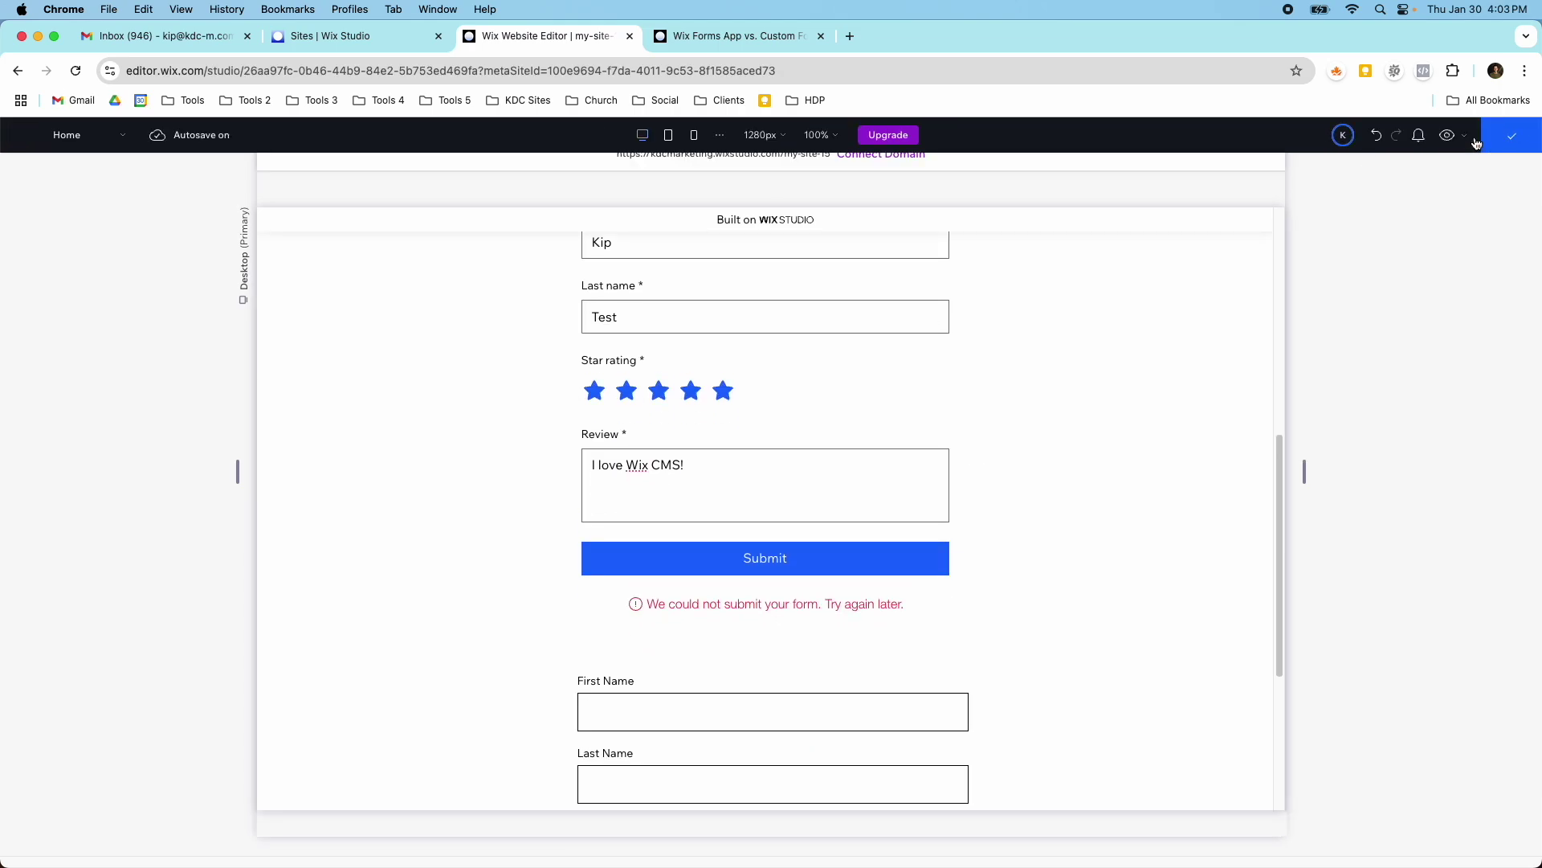
{"action": "left_click", "coordinate": [950, 463]}
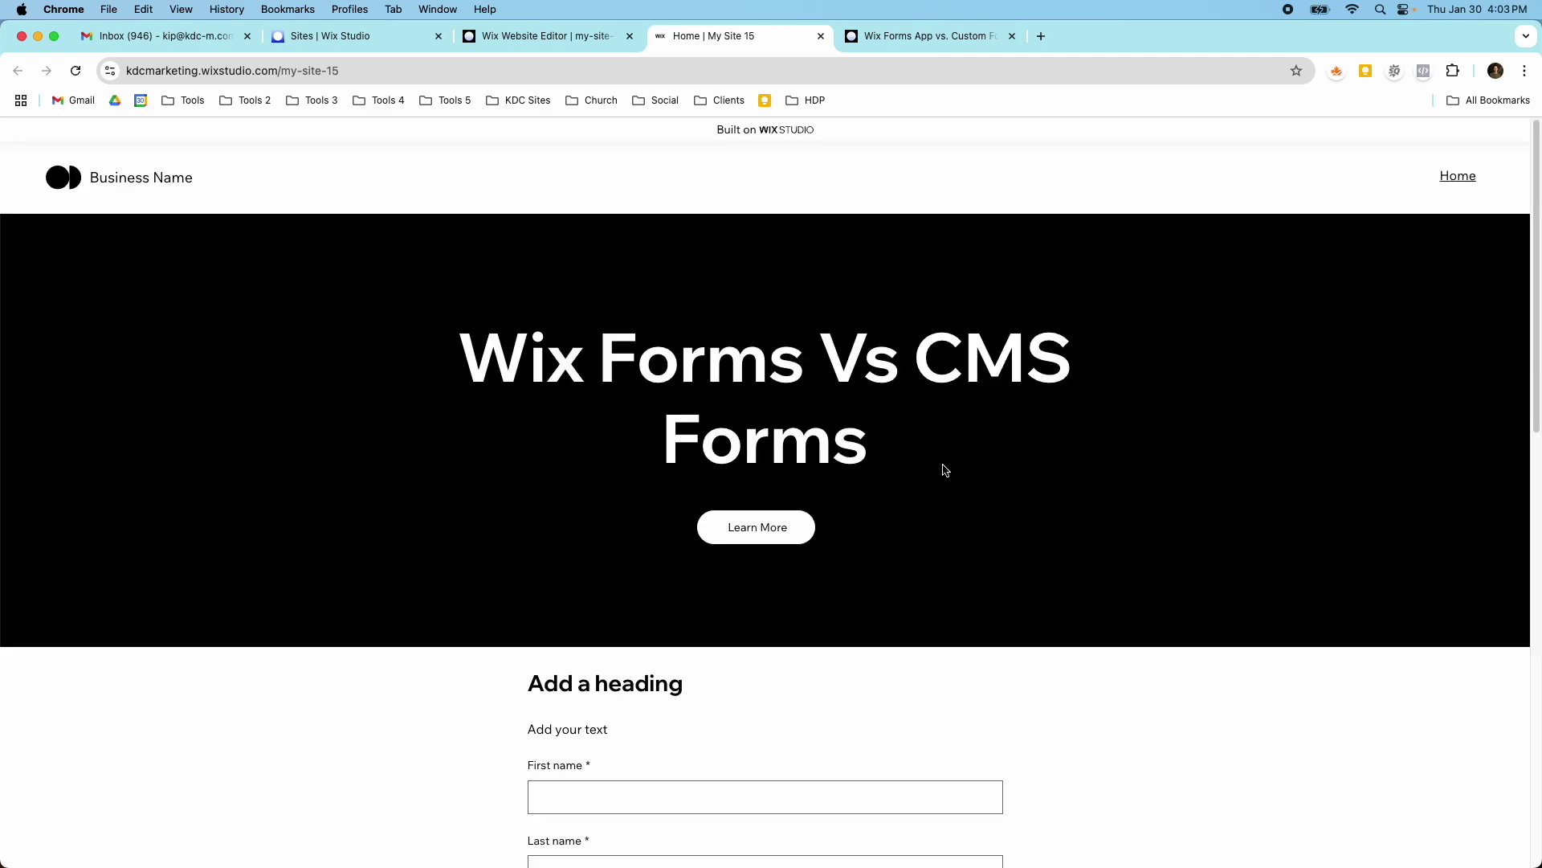
- Submit the live Wix form with a first and last name, five stars and the review "CMS is awesome!"
{"action": "scroll", "coordinate": [940, 474], "scroll_direction": "down", "scroll_amount": 5}
{"action": "left_click", "coordinate": [610, 508]}
{"action": "type", "text": "Kip"}
{"action": "key", "text": "Tab"}
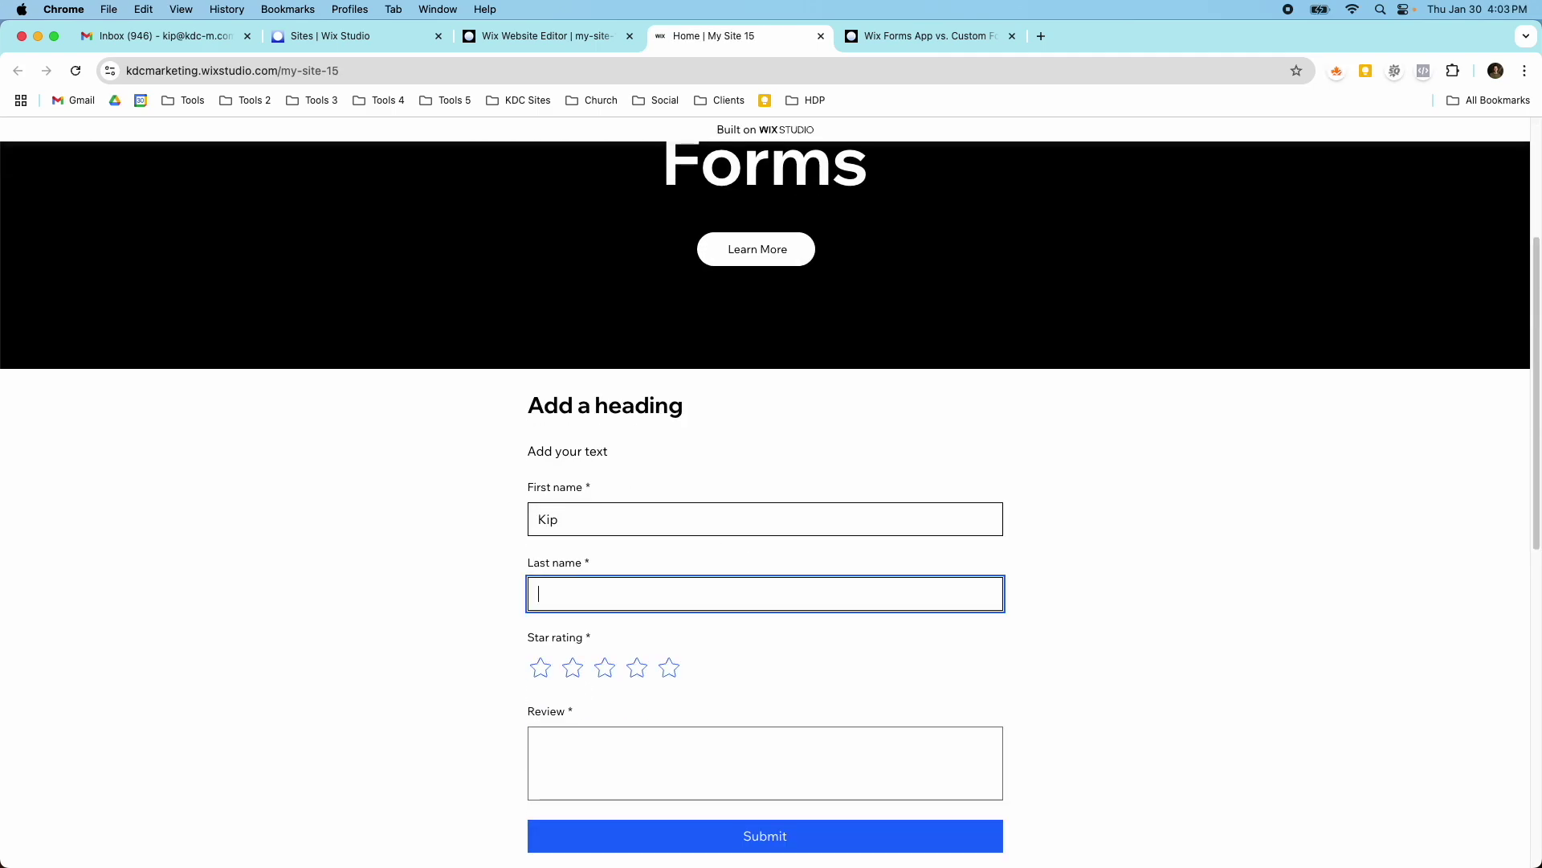
{"action": "left_click", "coordinate": [669, 668]}
{"action": "left_click", "coordinate": [655, 752]}
{"action": "type", "text": "CM"}
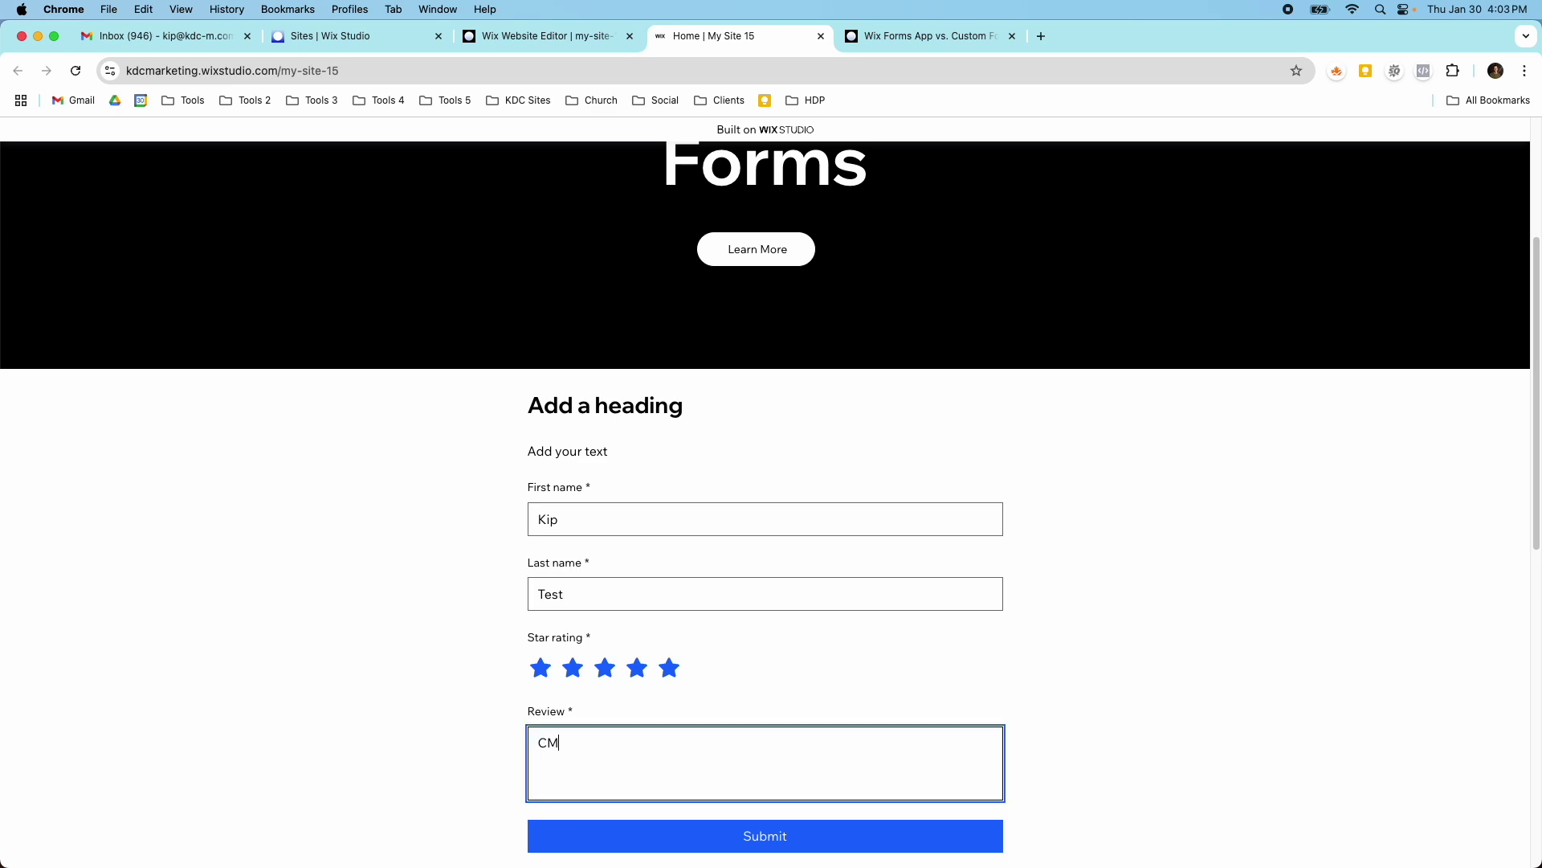
{"action": "type", "text": "S is awesome!"}
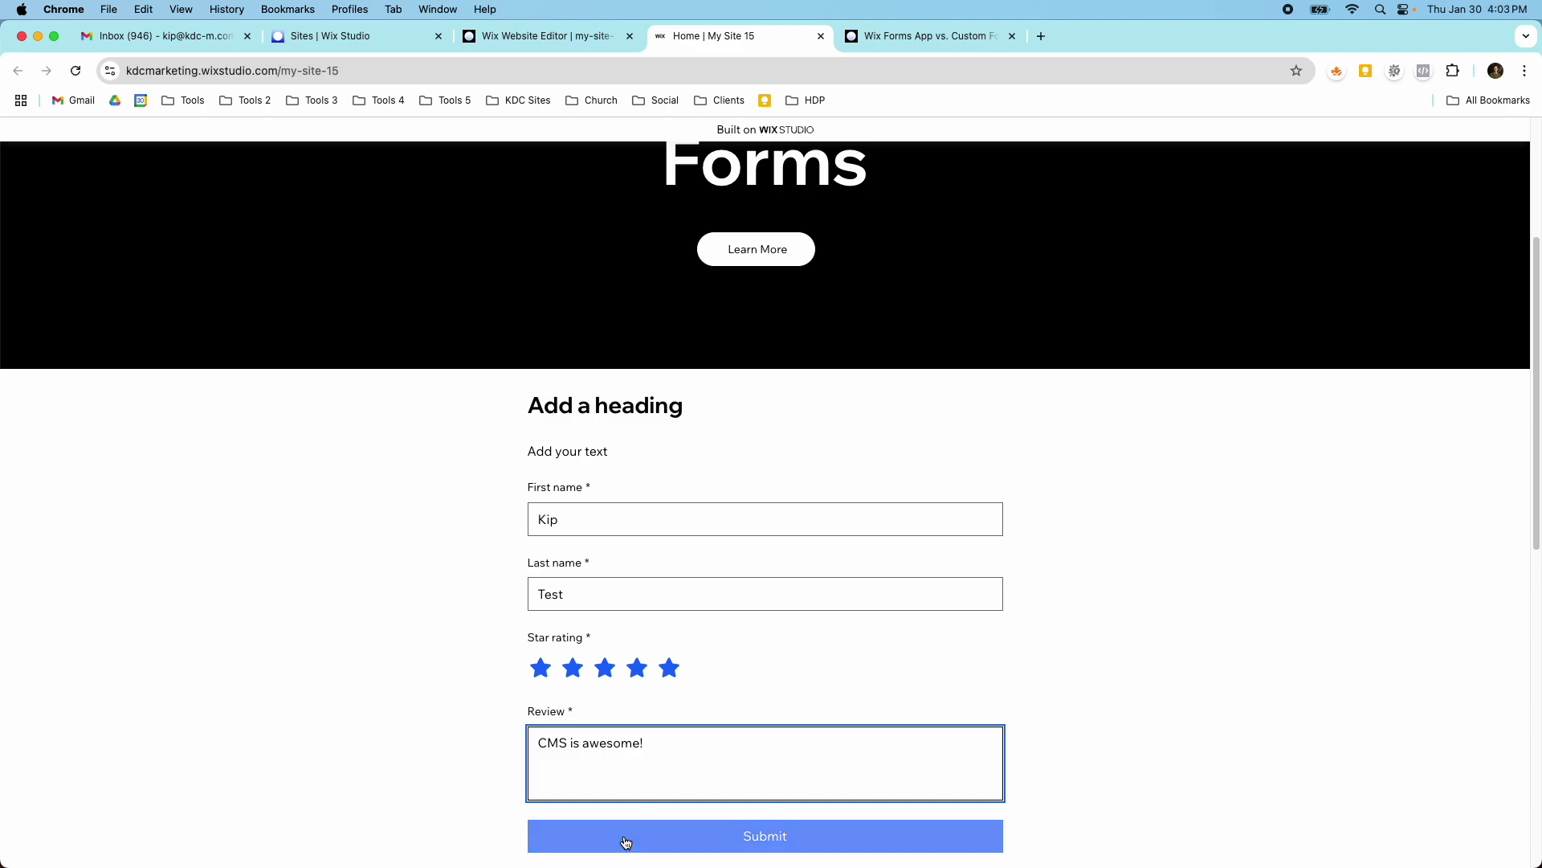
{"action": "scroll", "coordinate": [623, 833], "scroll_direction": "down", "scroll_amount": 4}
{"action": "left_click", "coordinate": [672, 532]}
{"action": "scroll", "coordinate": [672, 533], "scroll_direction": "up", "scroll_amount": 2}
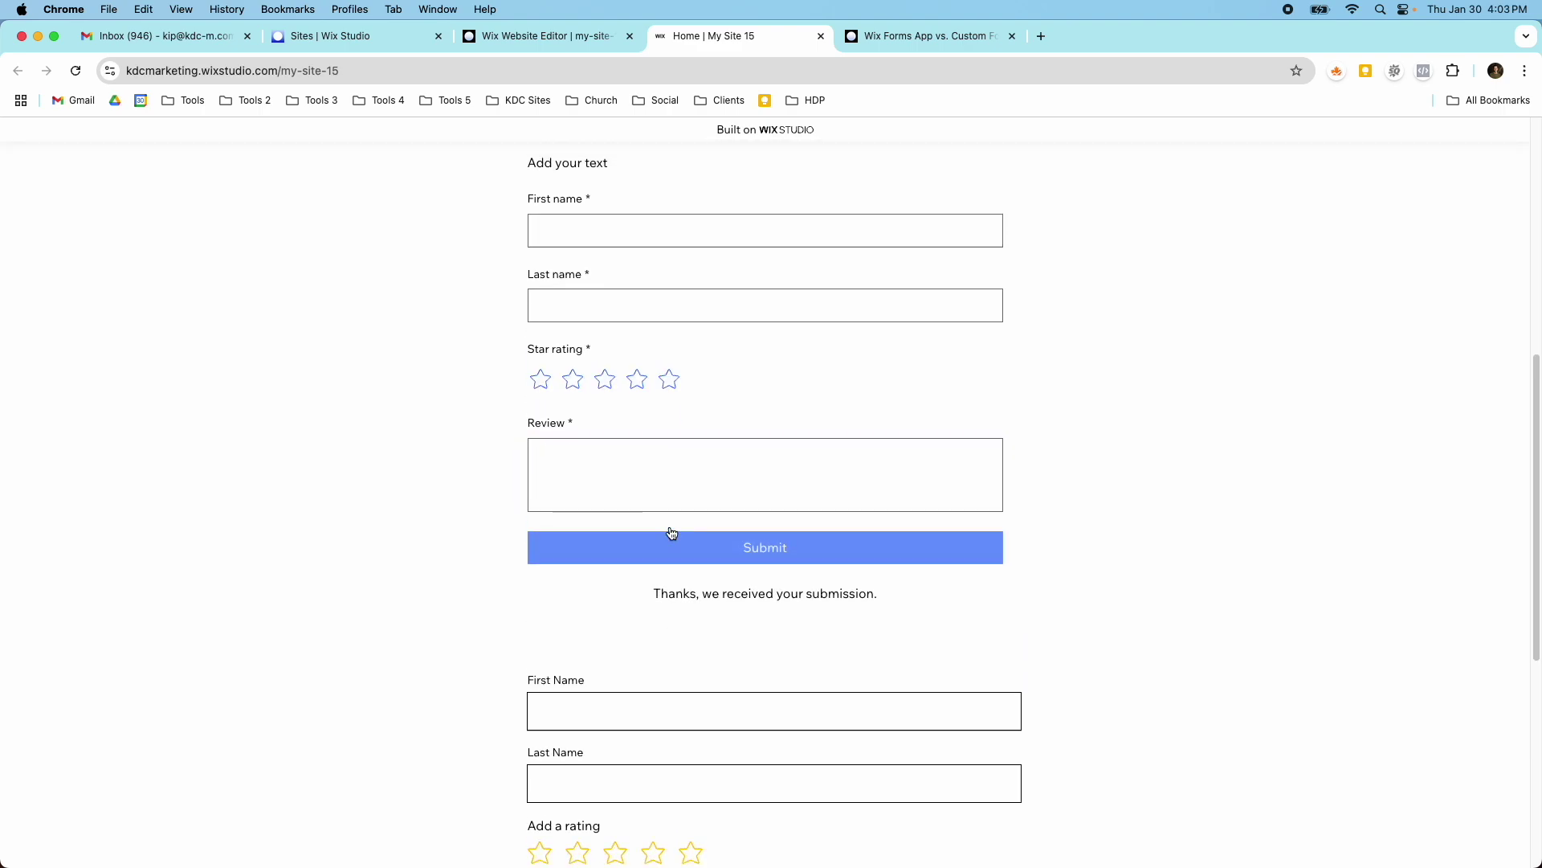
- Return to the site editor, dismiss the publish confirmation, and open the Wix form's submissions
{"action": "left_click", "coordinate": [546, 37]}
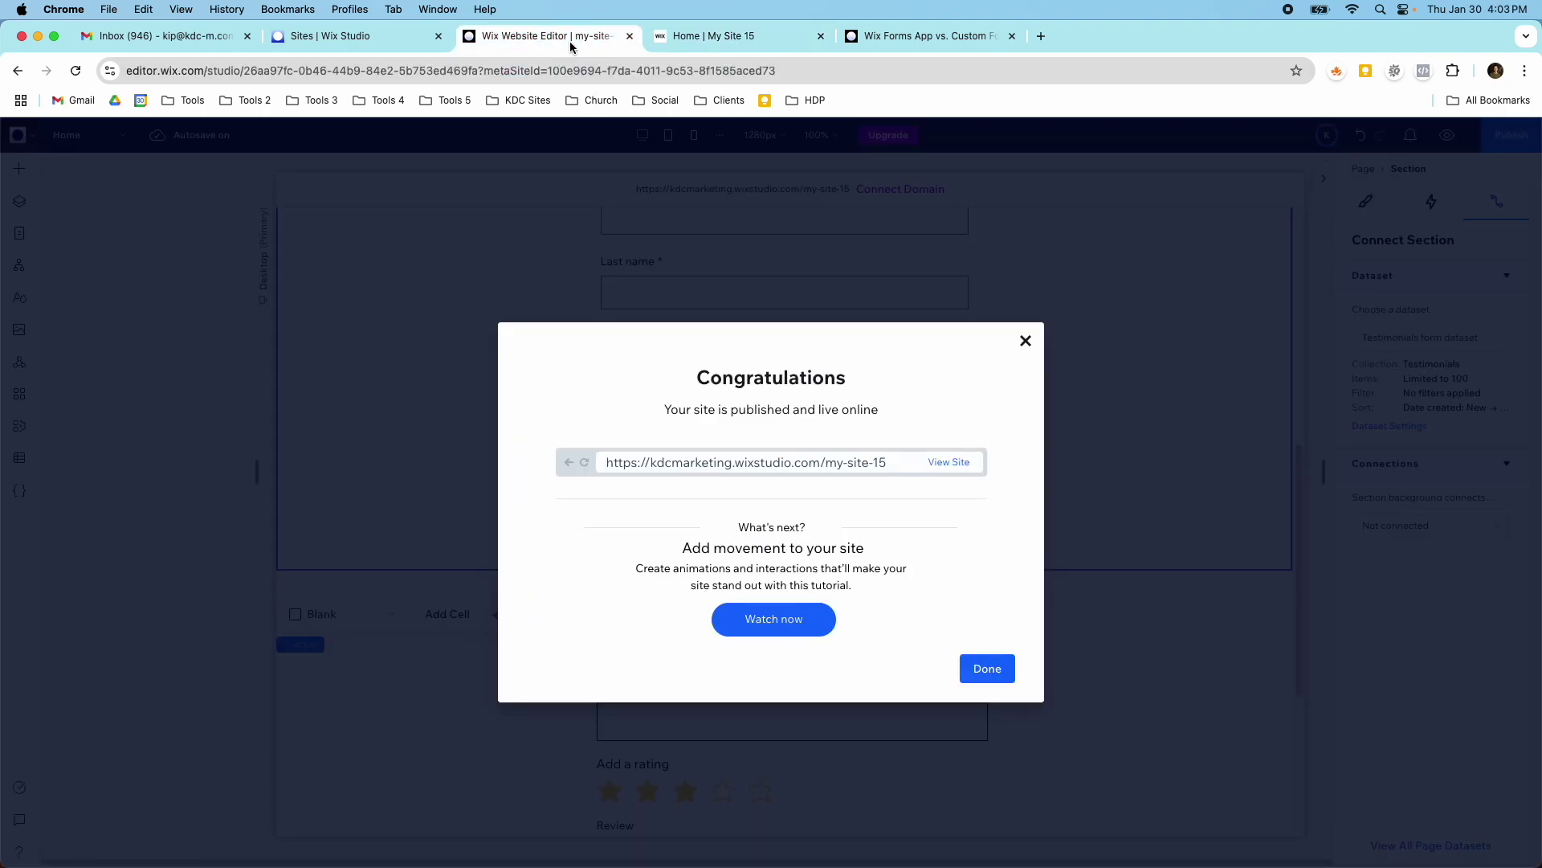
{"action": "left_click", "coordinate": [1024, 343]}
{"action": "scroll", "coordinate": [564, 301], "scroll_direction": "up", "scroll_amount": 5}
{"action": "left_click", "coordinate": [734, 492]}
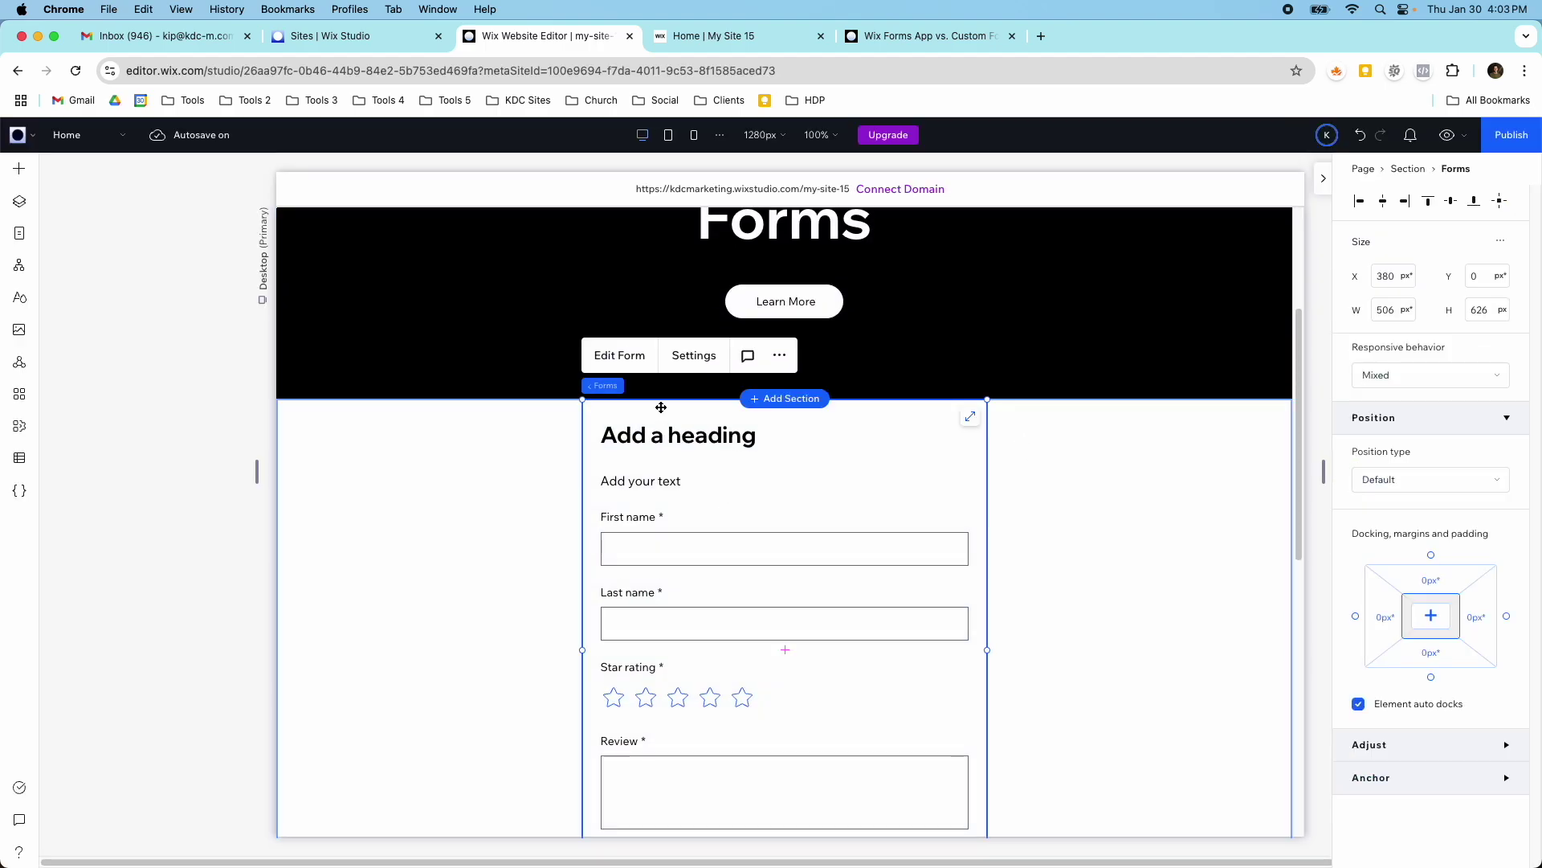
{"action": "left_click", "coordinate": [643, 360]}
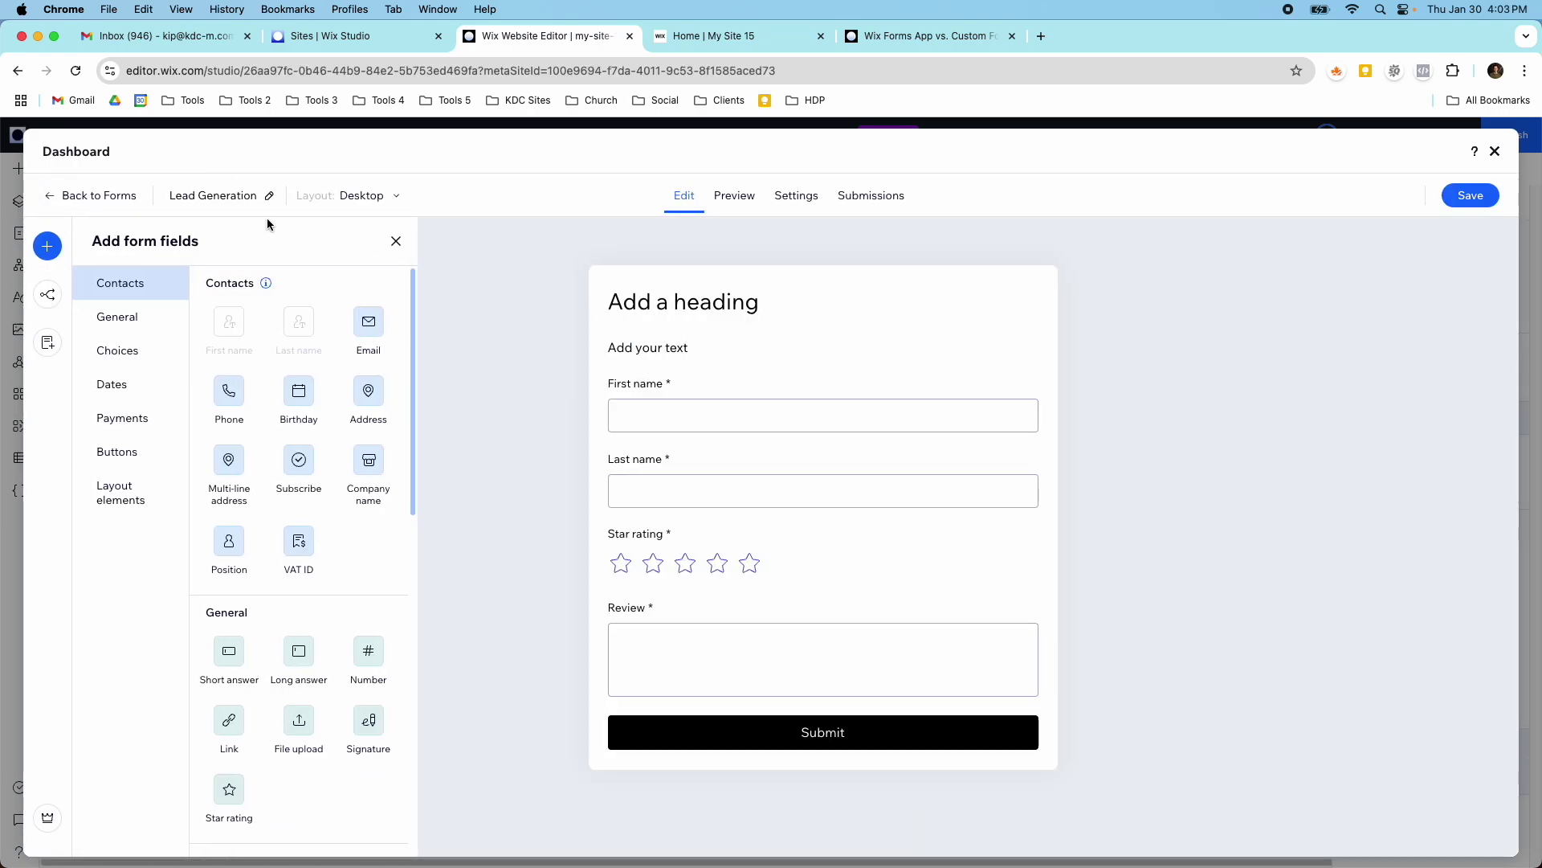
{"action": "left_click", "coordinate": [784, 205]}
{"action": "left_click", "coordinate": [850, 201]}
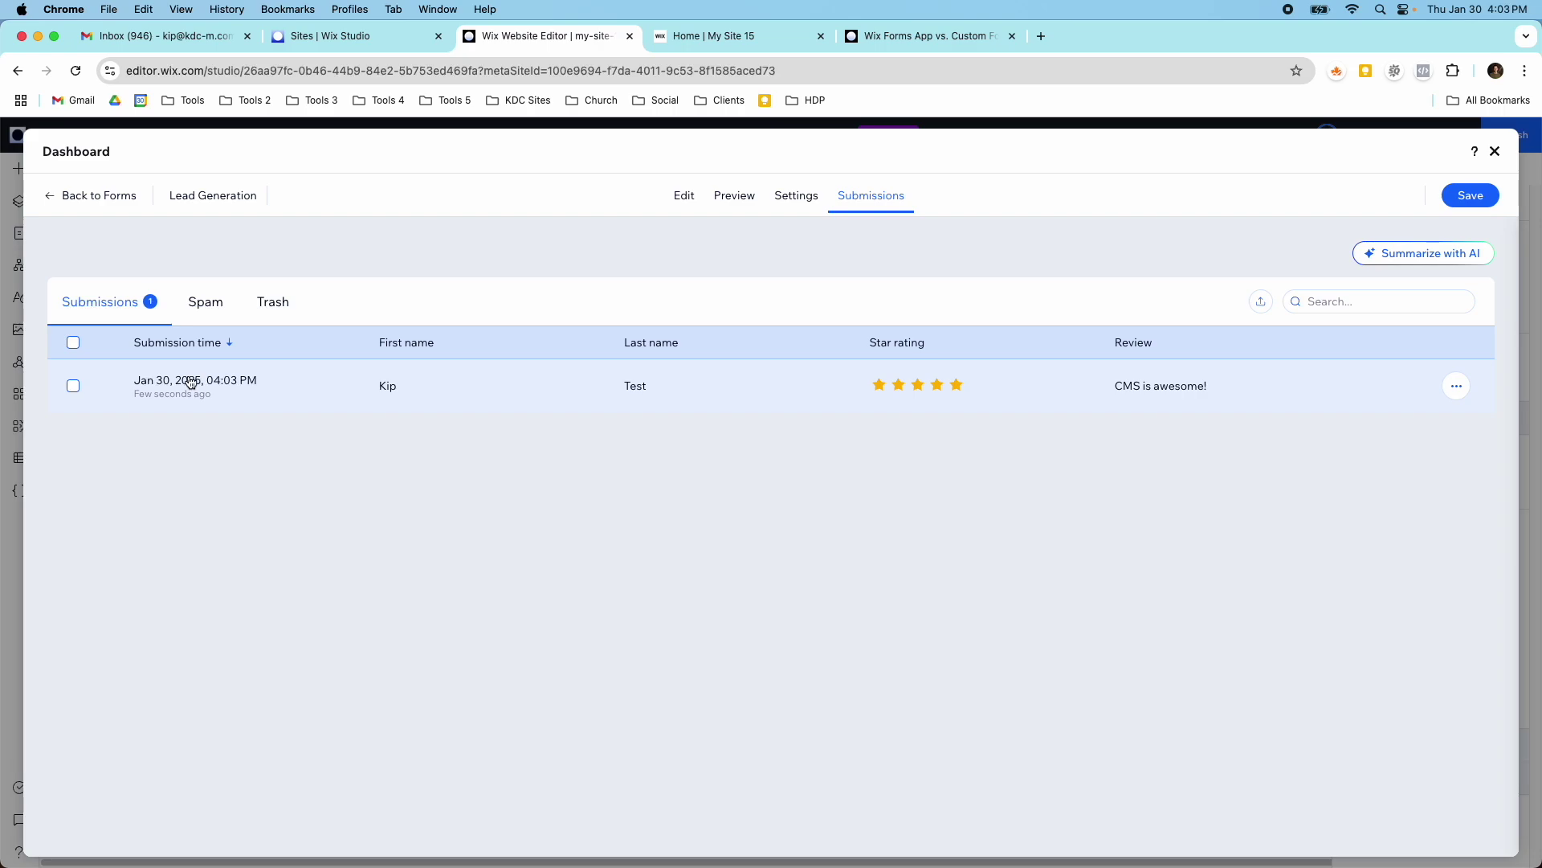
- Leave the form's submissions and open the Testimonials collection in the CMS to check its items
{"action": "left_click", "coordinate": [93, 195]}
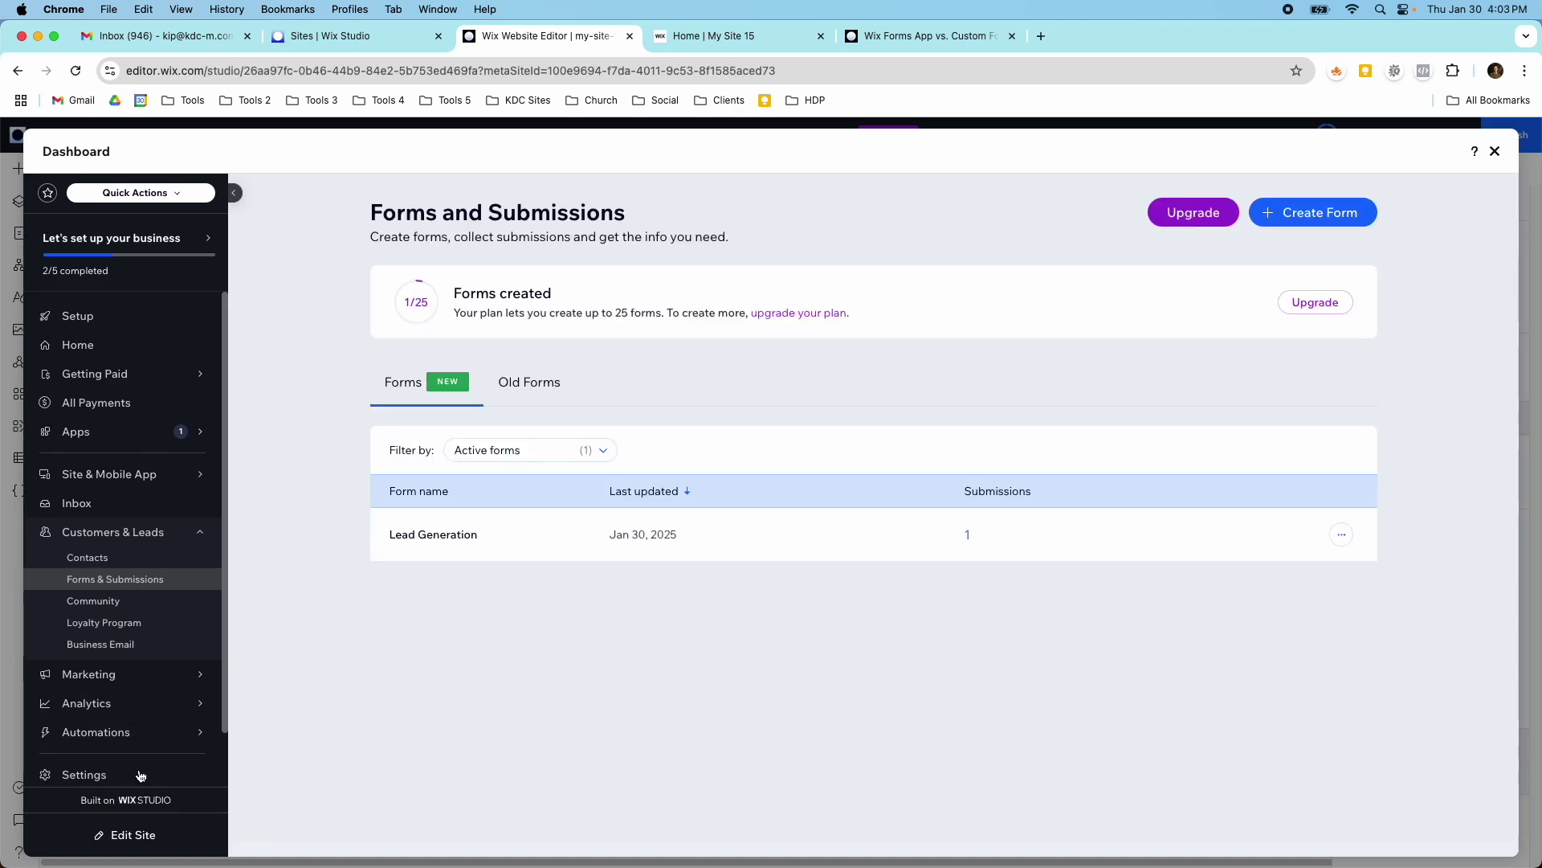
{"action": "scroll", "coordinate": [140, 775], "scroll_direction": "down", "scroll_amount": 1}
{"action": "left_click", "coordinate": [204, 742]}
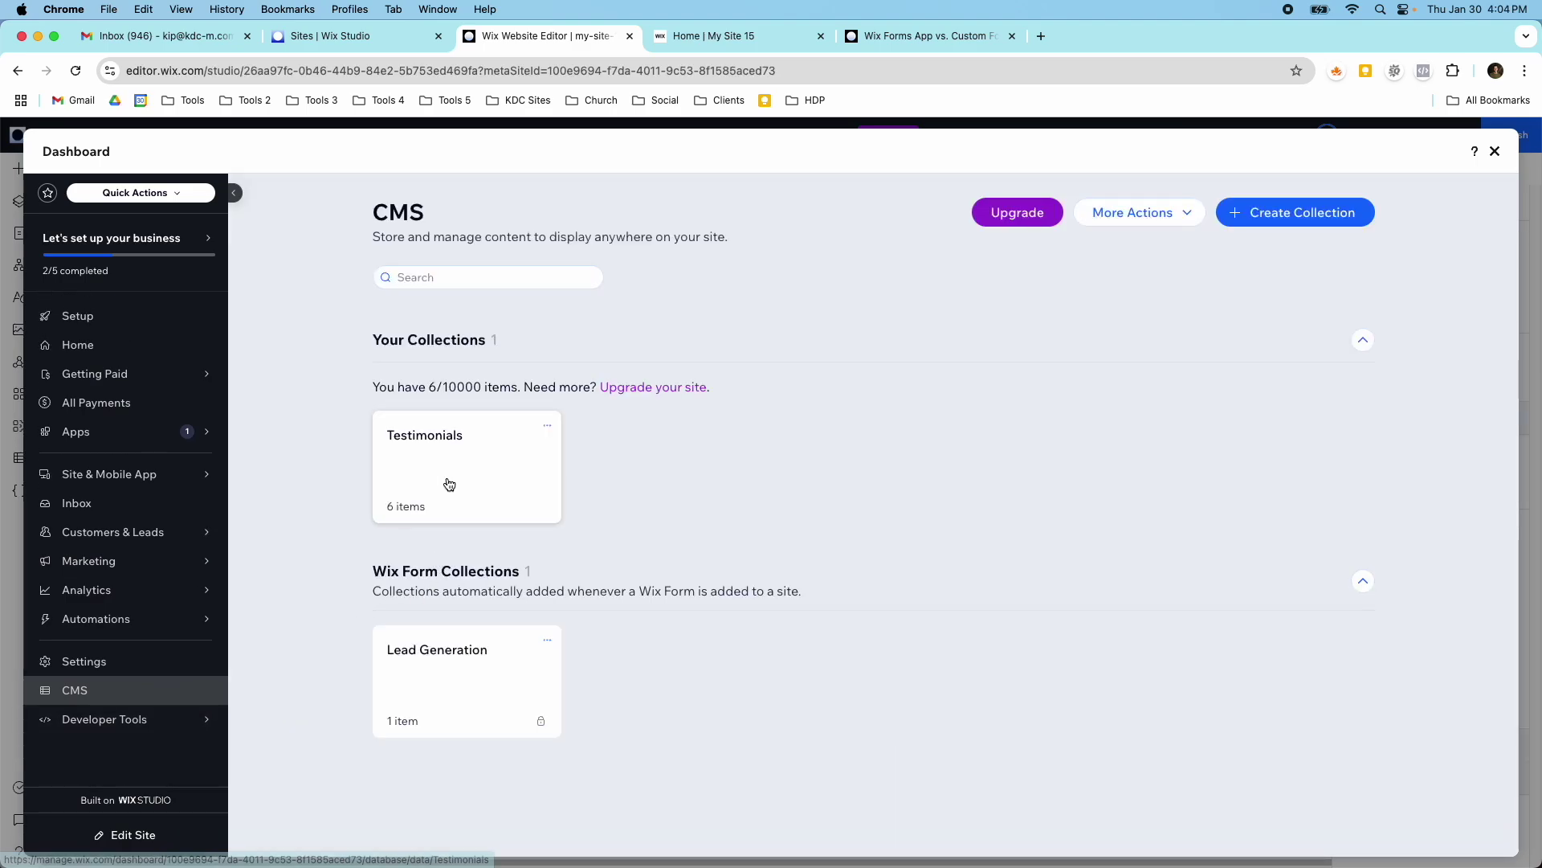
{"action": "left_click", "coordinate": [450, 484]}
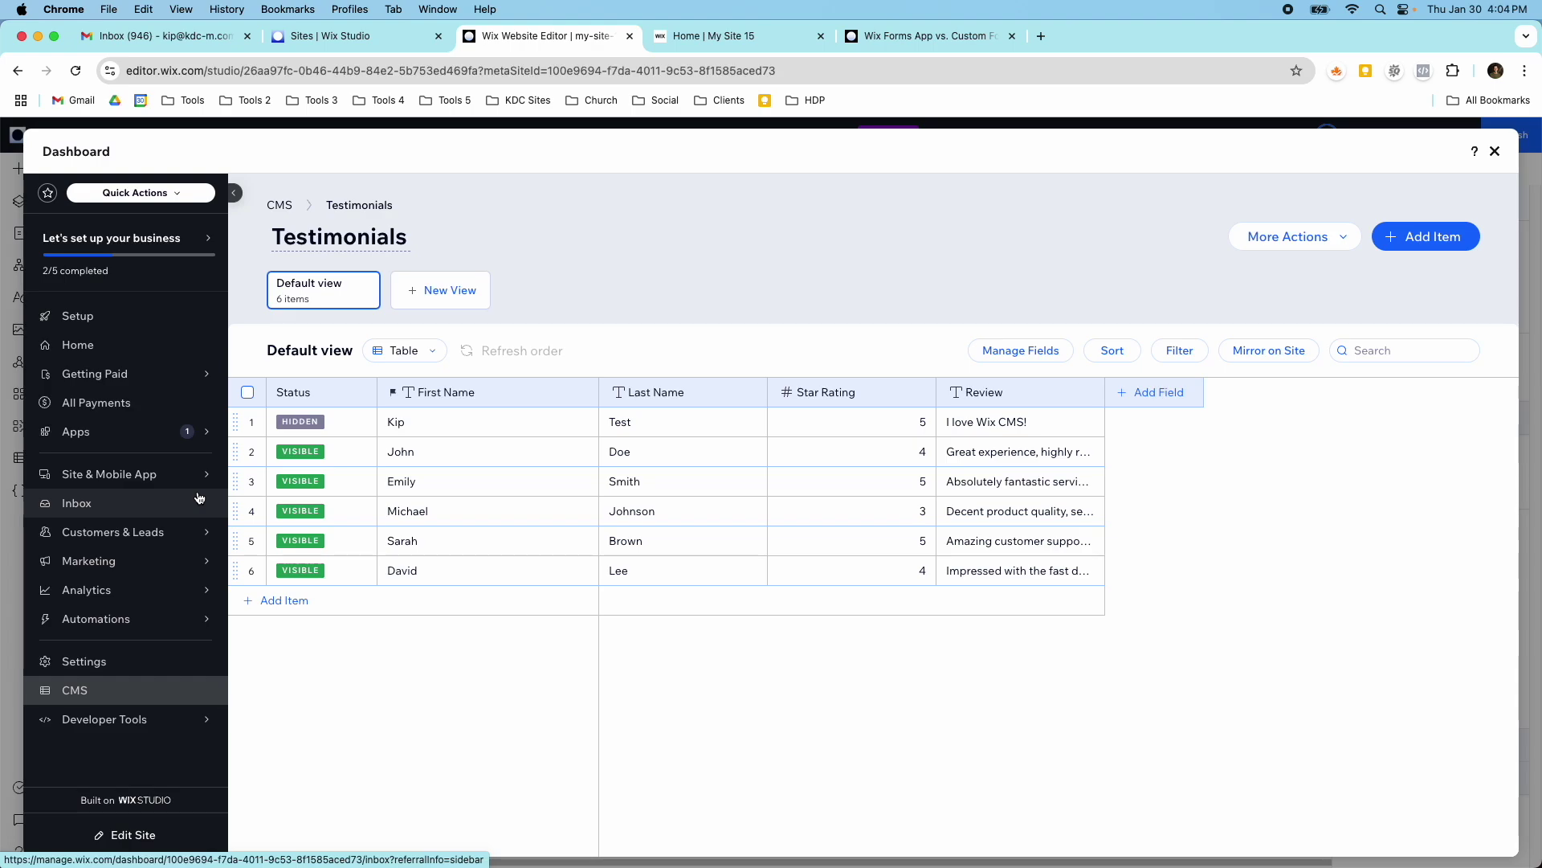
- Review the site's automations that were installed by default, including the one for new Lead Generation submissions
{"action": "left_click", "coordinate": [150, 624]}
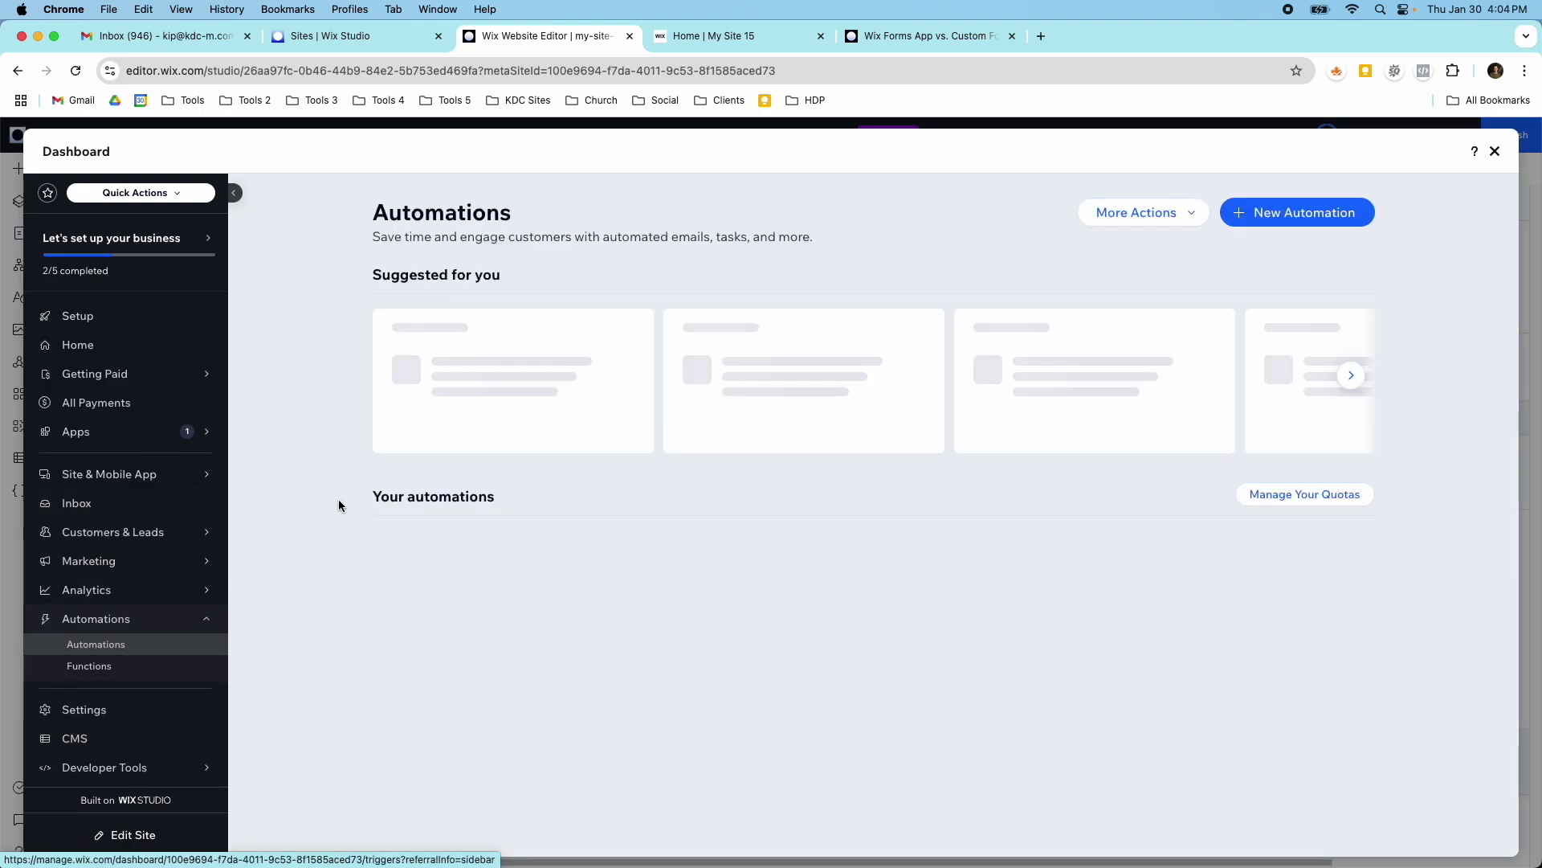
{"action": "scroll", "coordinate": [402, 535], "scroll_direction": "down", "scroll_amount": 1}
{"action": "left_click", "coordinate": [562, 523]}
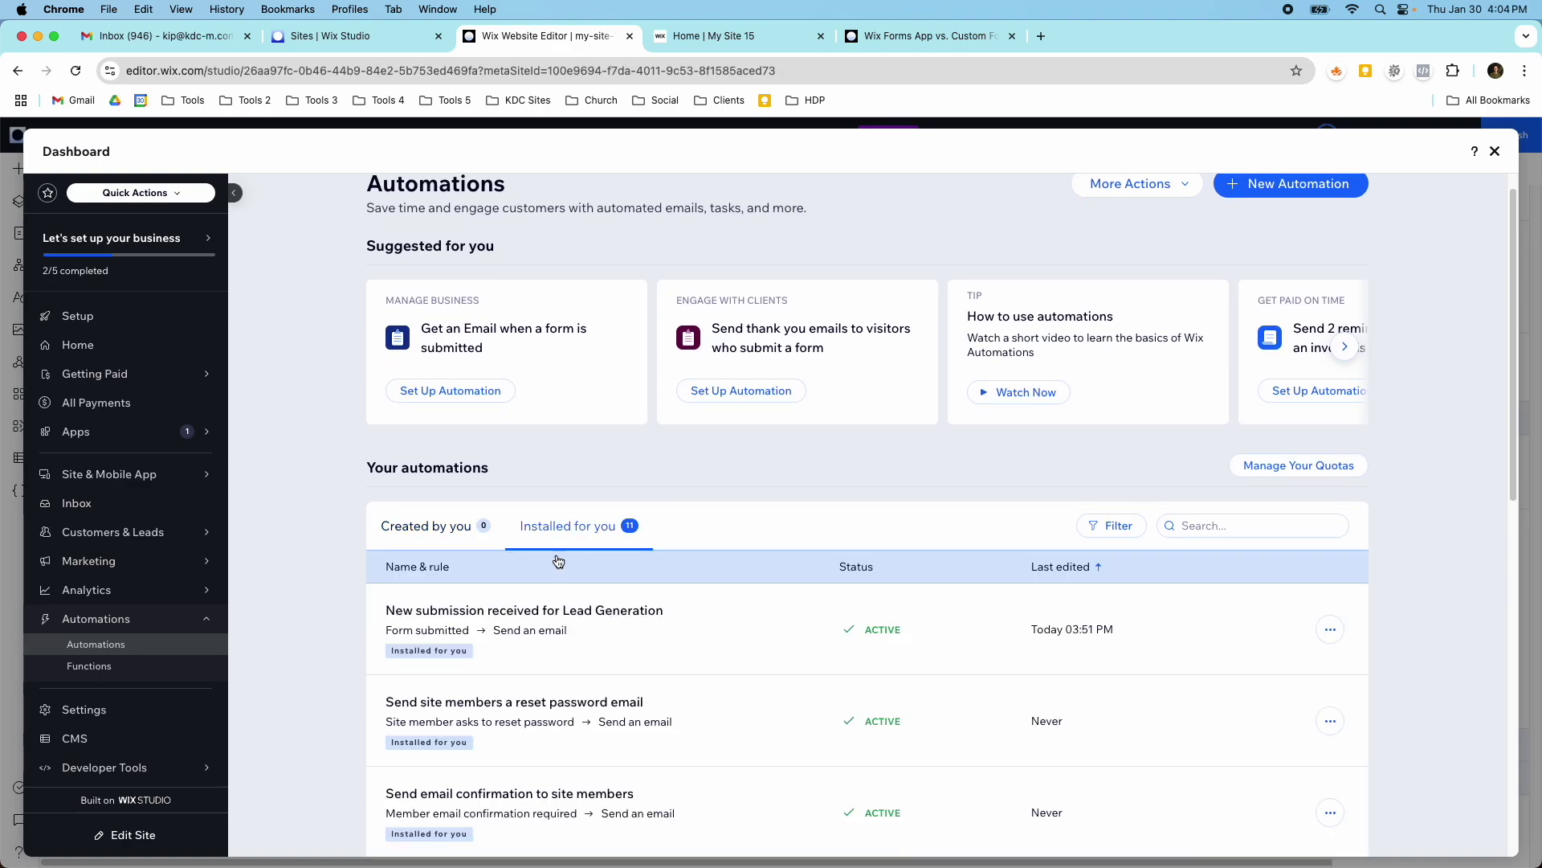
{"action": "scroll", "coordinate": [565, 608], "scroll_direction": "down", "scroll_amount": 3}
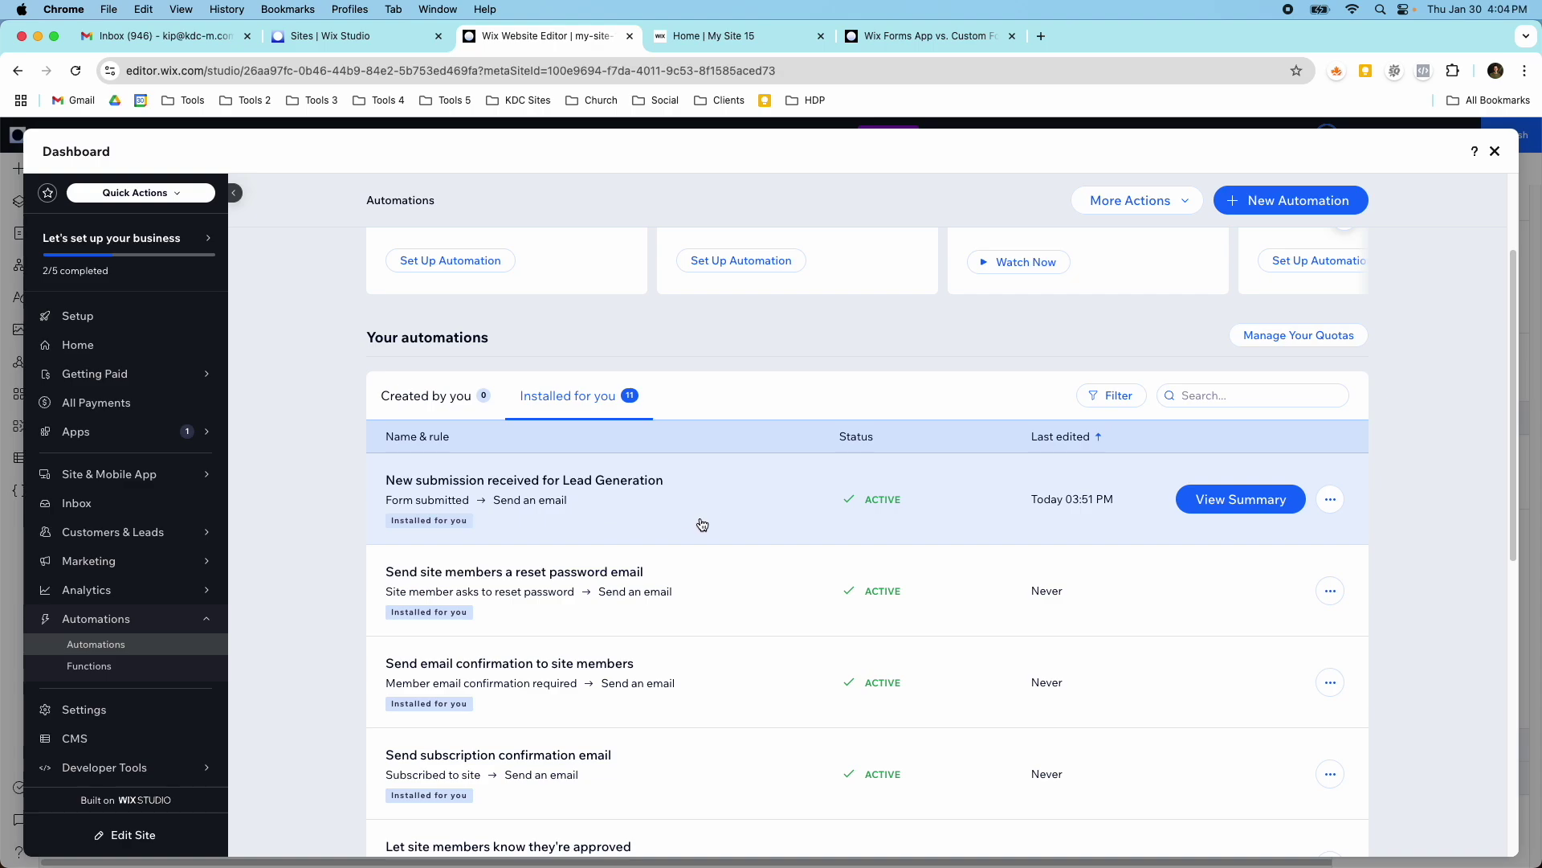
{"action": "scroll", "coordinate": [689, 529], "scroll_direction": "down", "scroll_amount": 3}
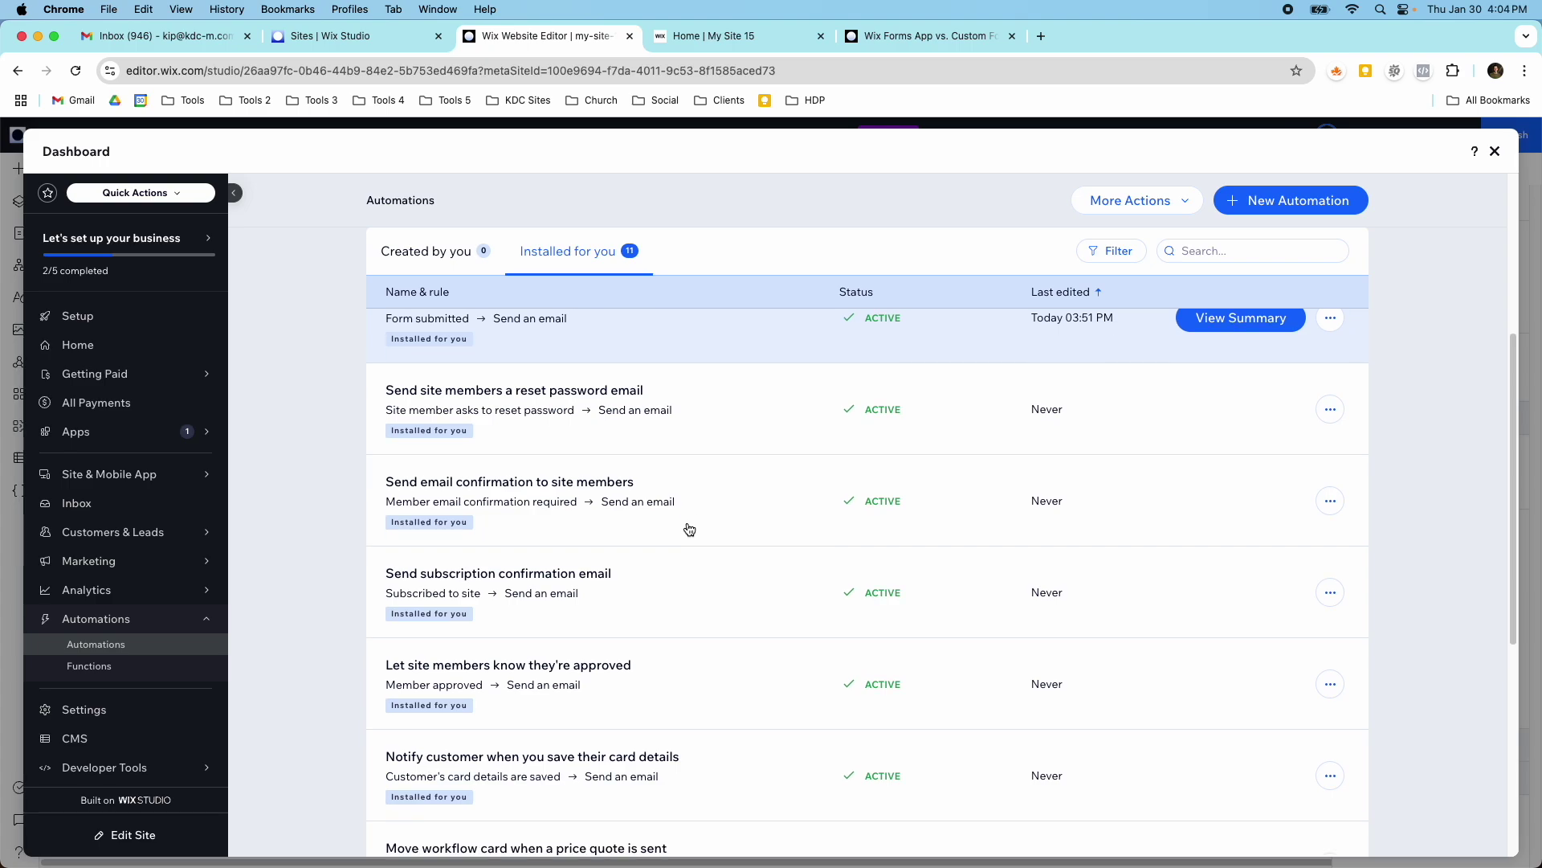
{"action": "scroll", "coordinate": [687, 529], "scroll_direction": "up", "scroll_amount": 5}
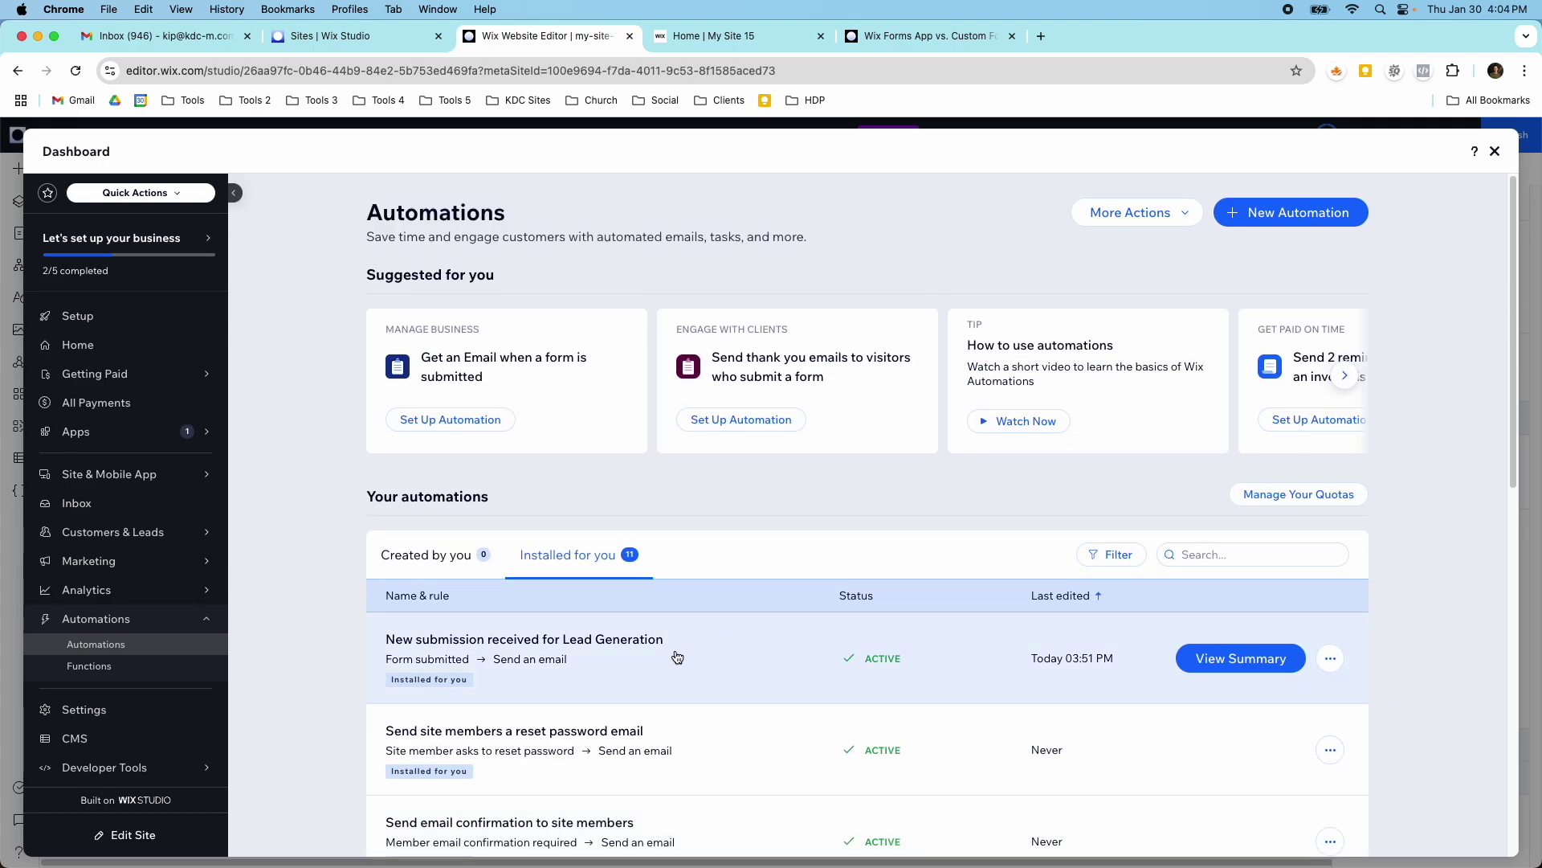
- Create a new automation from scratch with CMS form submitted as its trigger
{"action": "left_click", "coordinate": [1229, 213]}
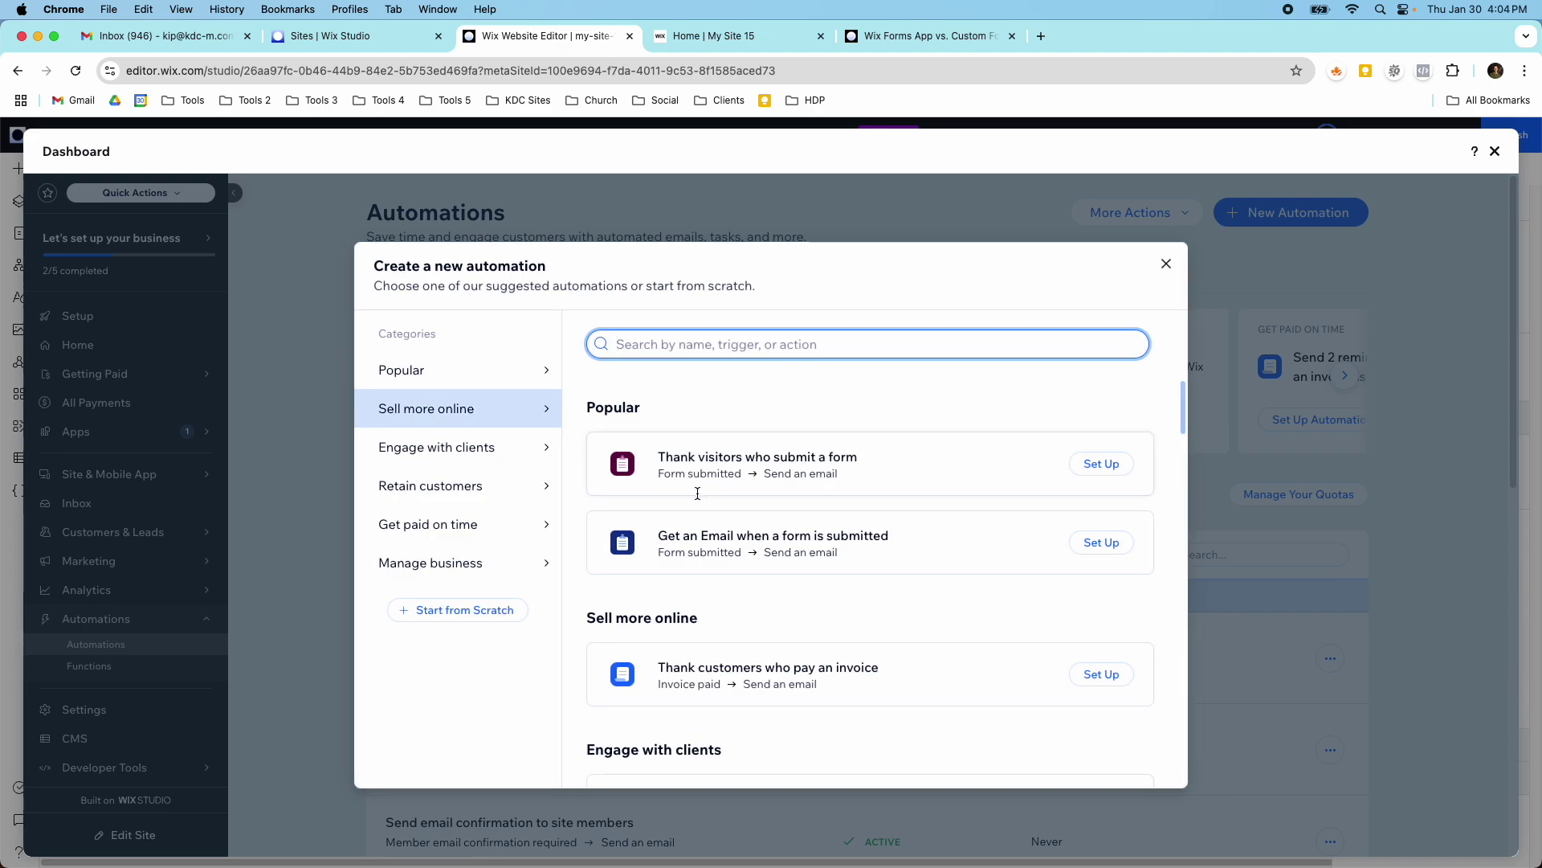
{"action": "left_click", "coordinate": [462, 610]}
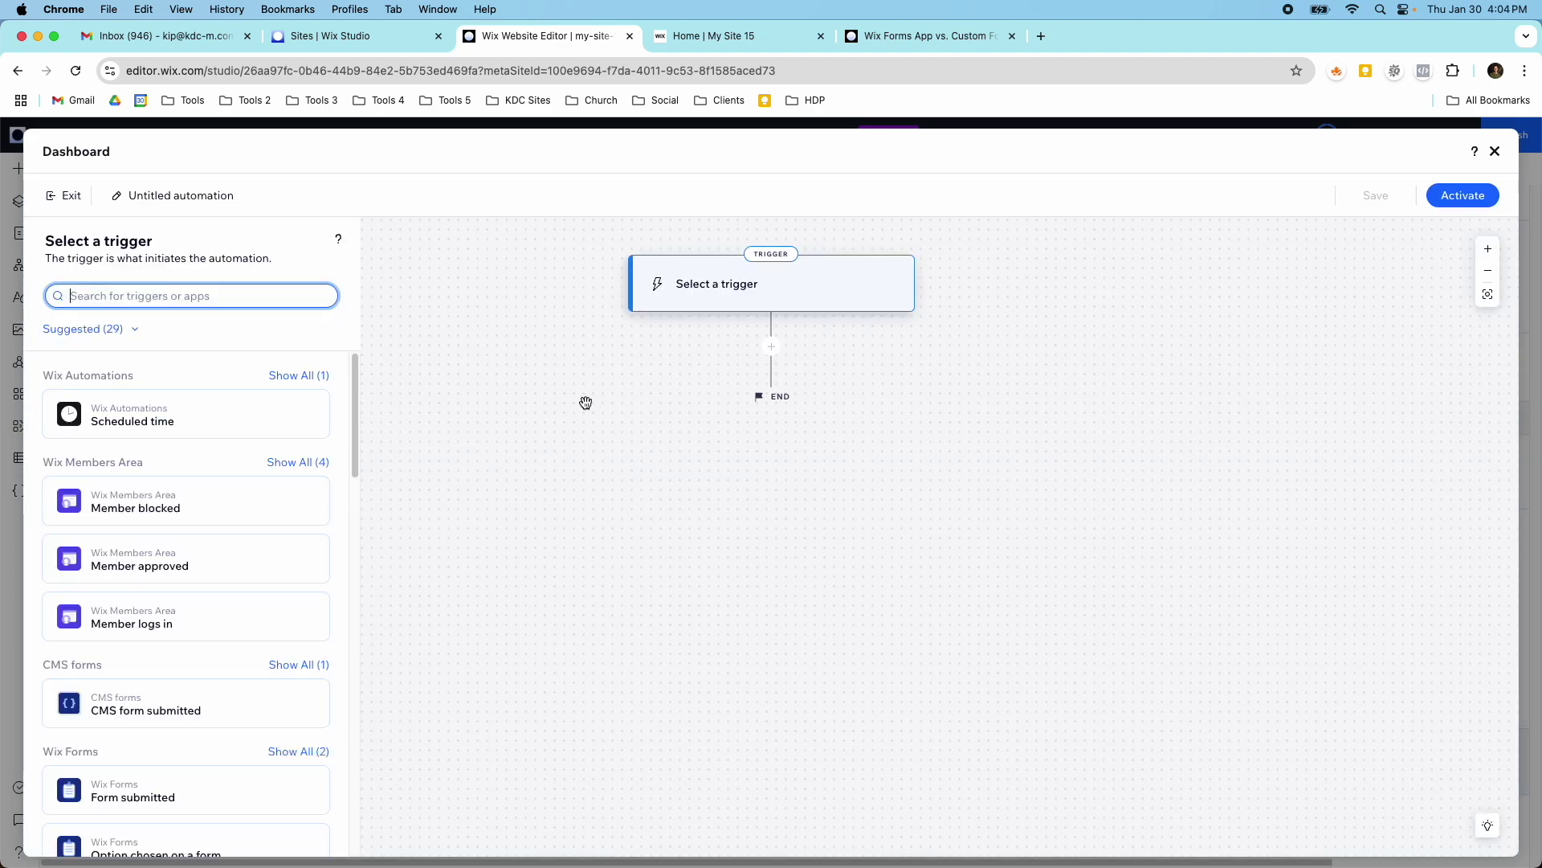
{"action": "scroll", "coordinate": [201, 526], "scroll_direction": "down", "scroll_amount": 1}
{"action": "scroll", "coordinate": [202, 526], "scroll_direction": "down", "scroll_amount": 3}
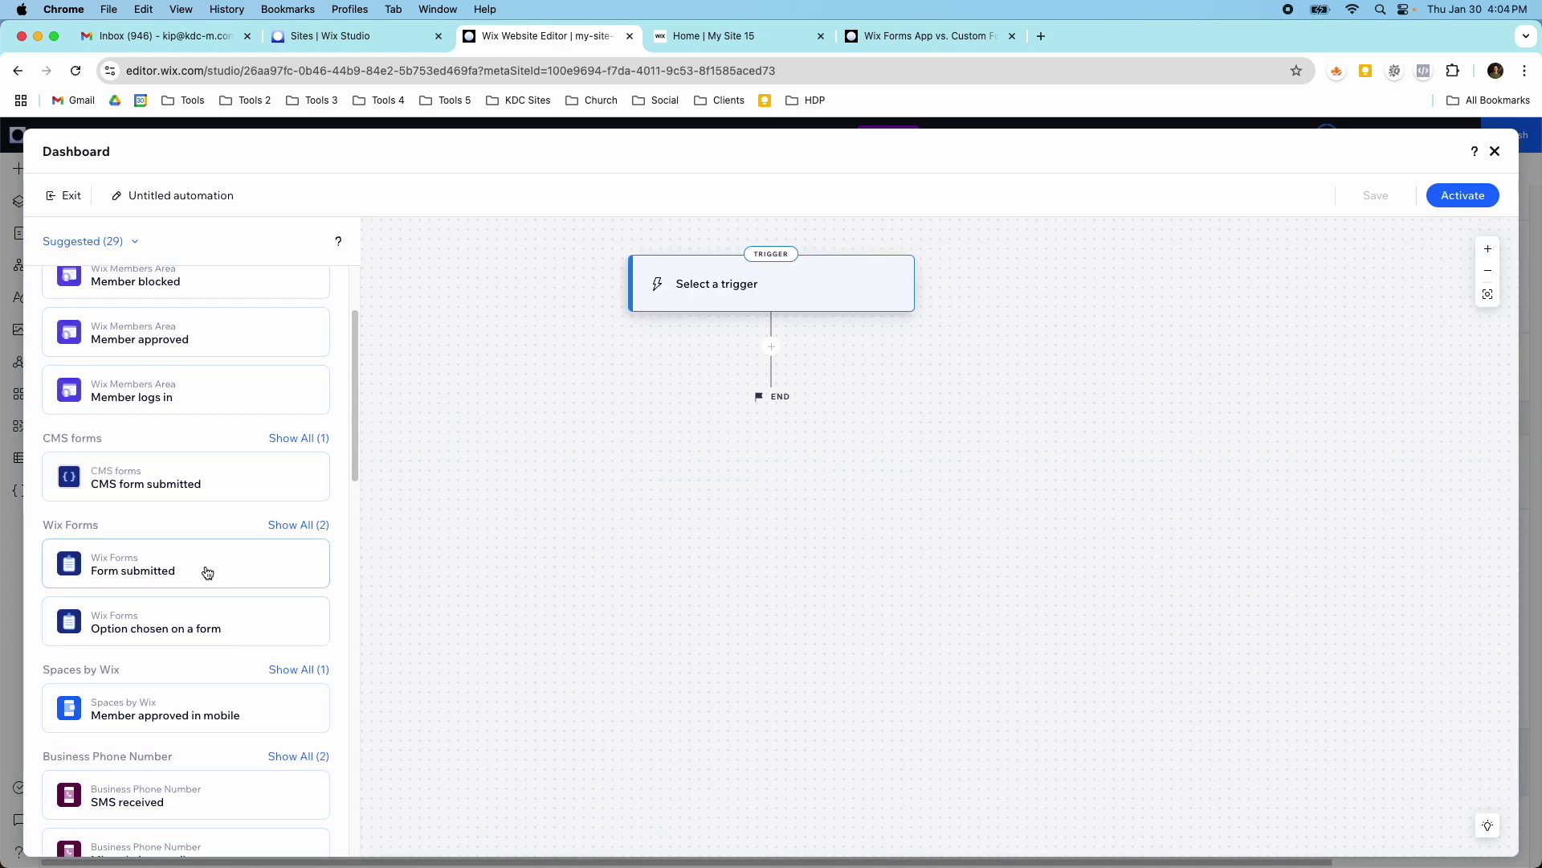
{"action": "left_click", "coordinate": [222, 490]}
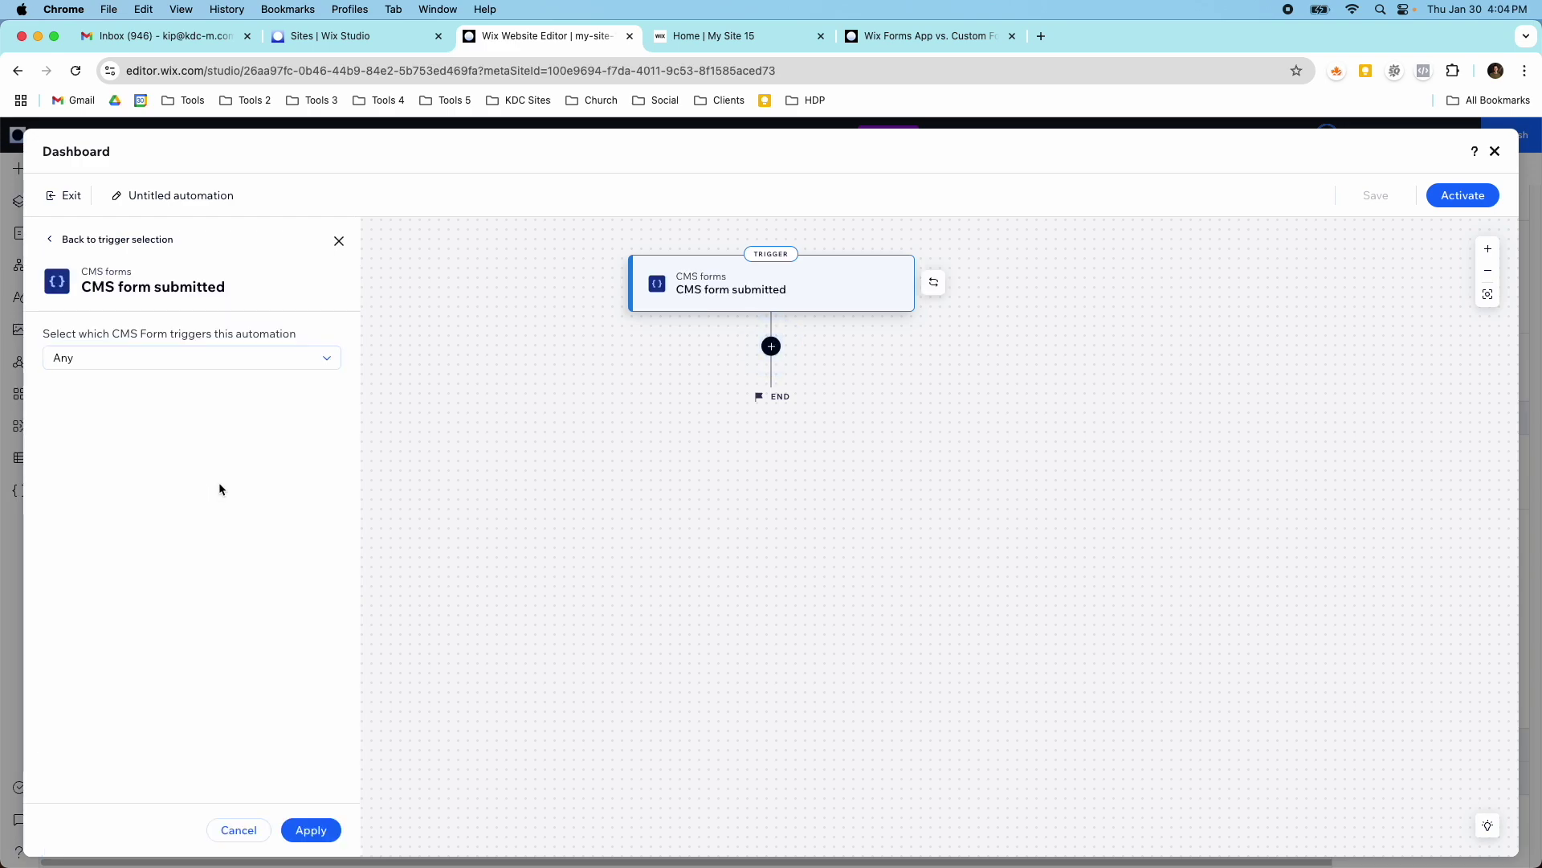
- Limit the trigger to a specific CMS form, the Home page's Testimonials form dataset
{"action": "left_click", "coordinate": [285, 367]}
{"action": "left_click", "coordinate": [269, 404]}
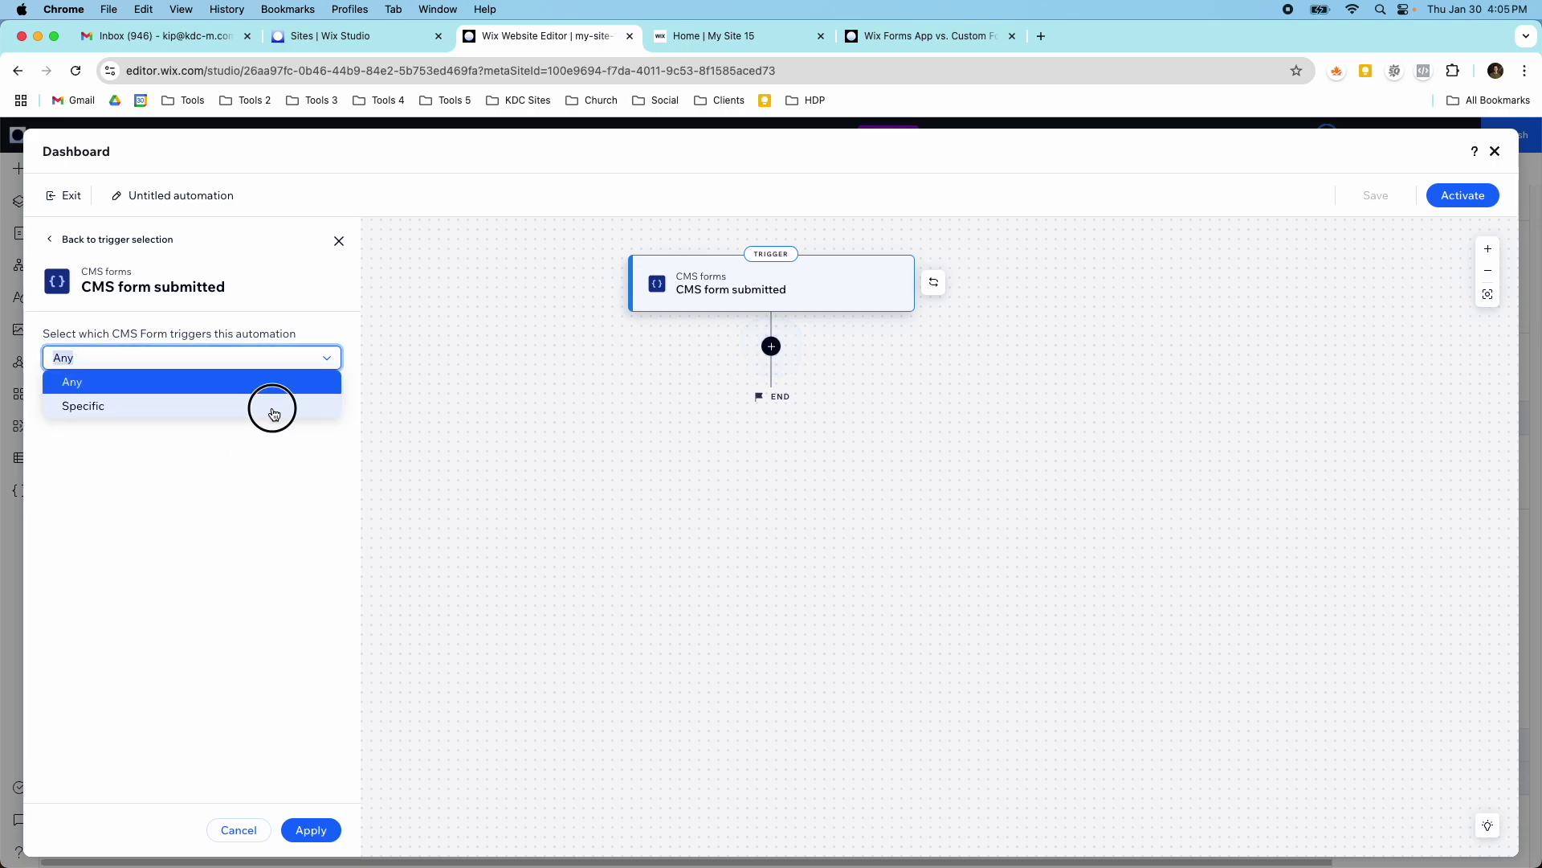
{"action": "left_click", "coordinate": [96, 389]}
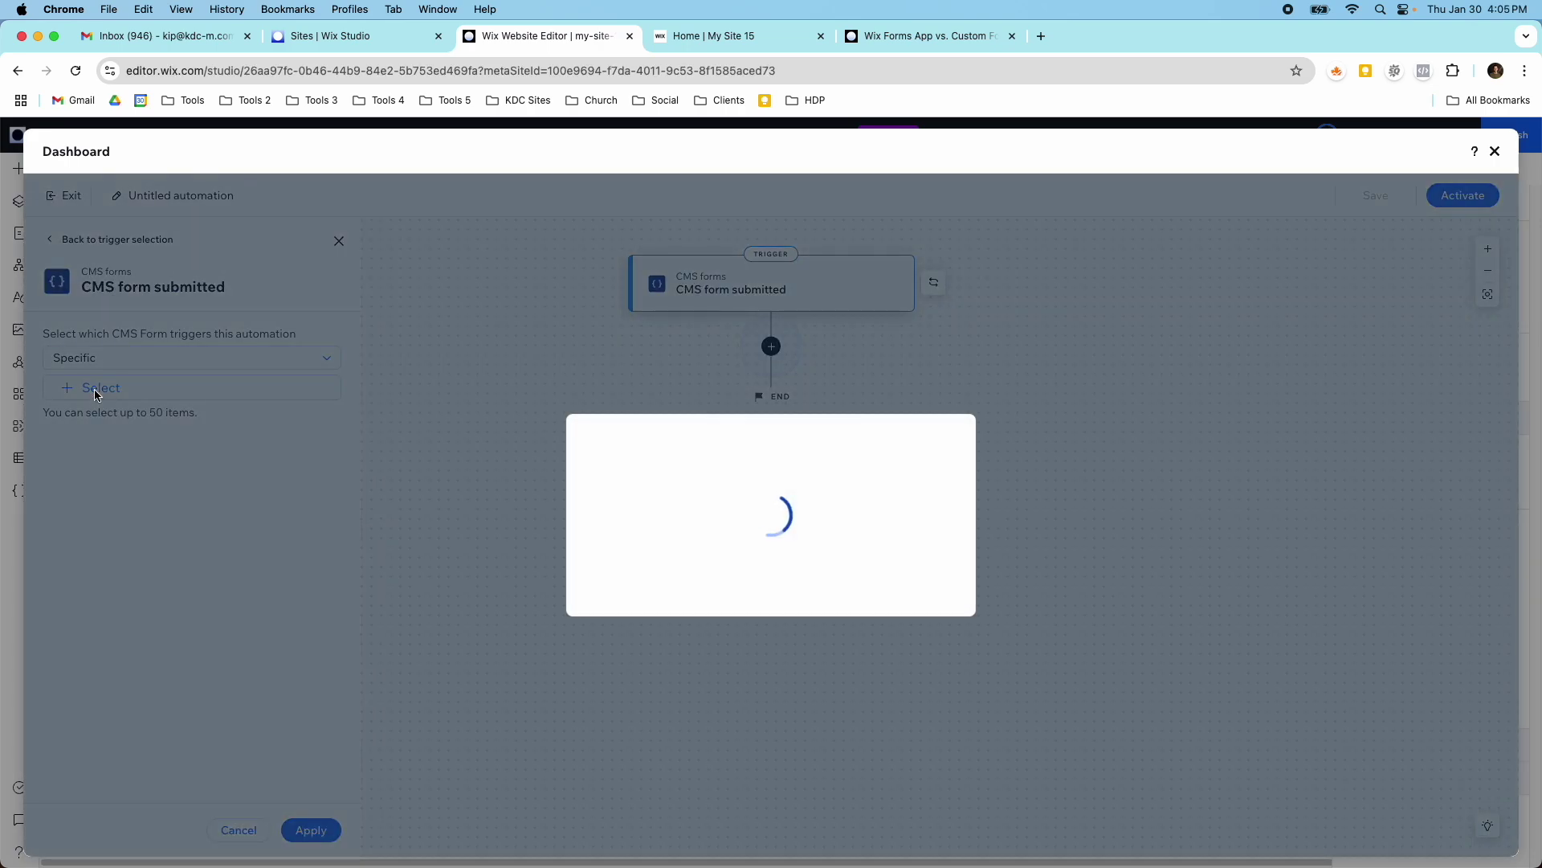
{"action": "left_click", "coordinate": [581, 534]}
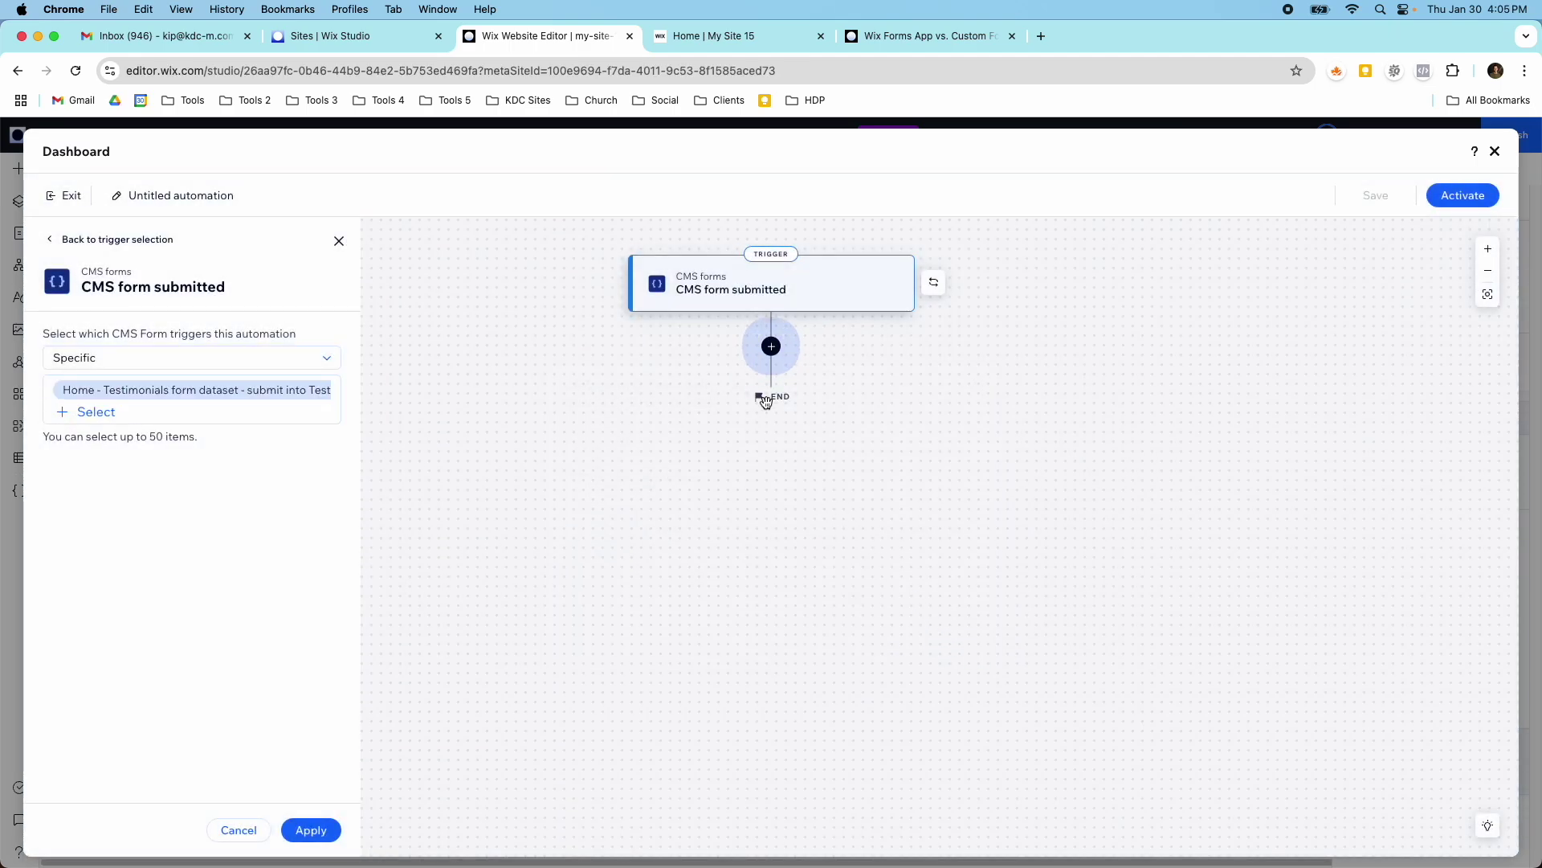
- Add a Send an email action after the trigger and review its sender, email content and recipient settings
{"action": "left_click", "coordinate": [769, 348]}
{"action": "left_click", "coordinate": [769, 348]}
{"action": "left_click", "coordinate": [718, 427]}
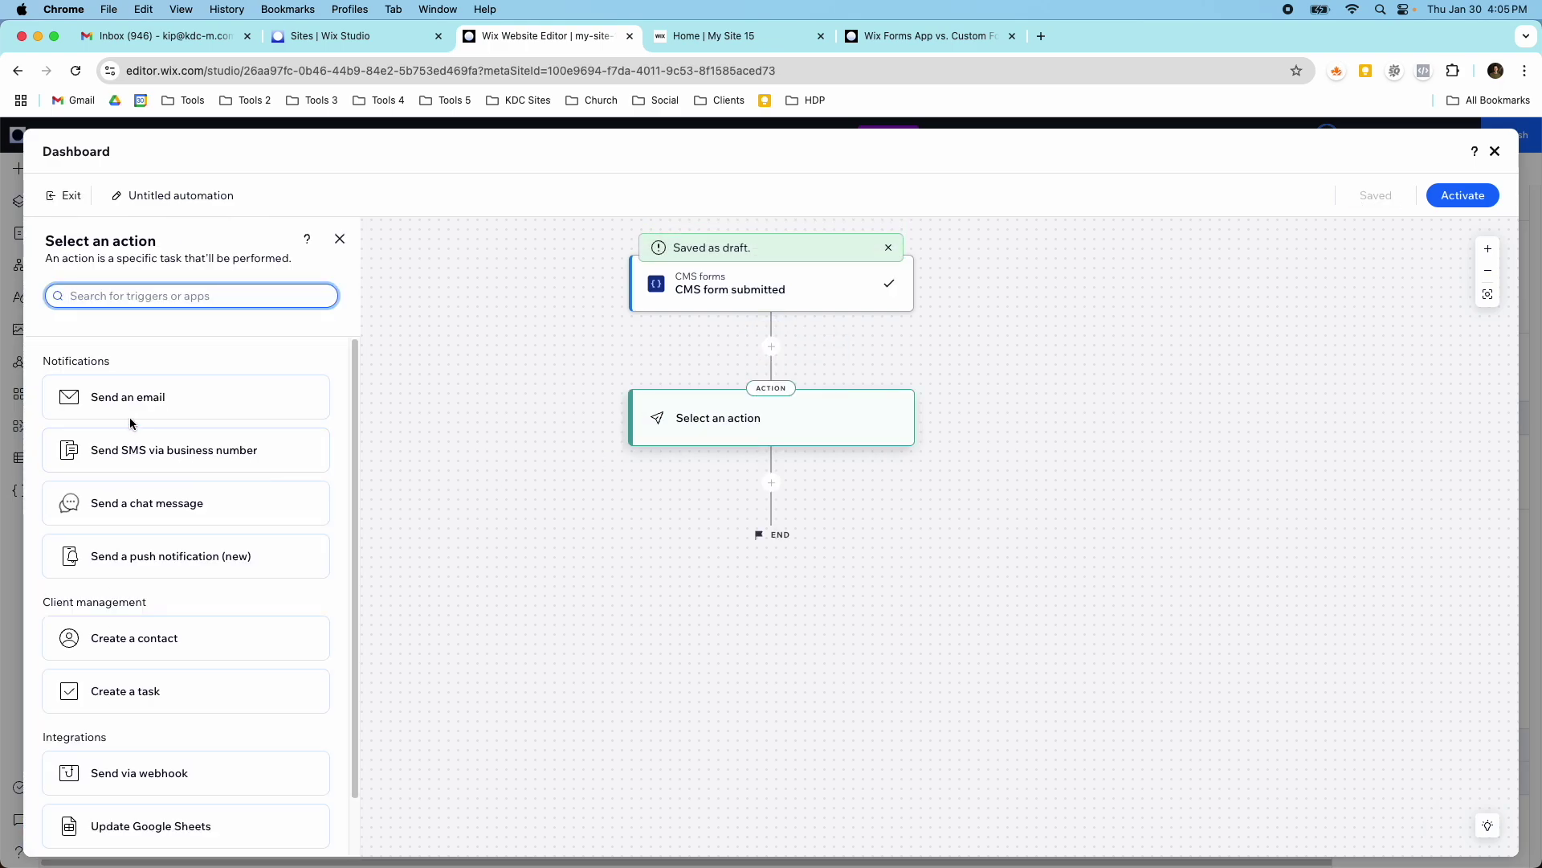
{"action": "left_click", "coordinate": [120, 396]}
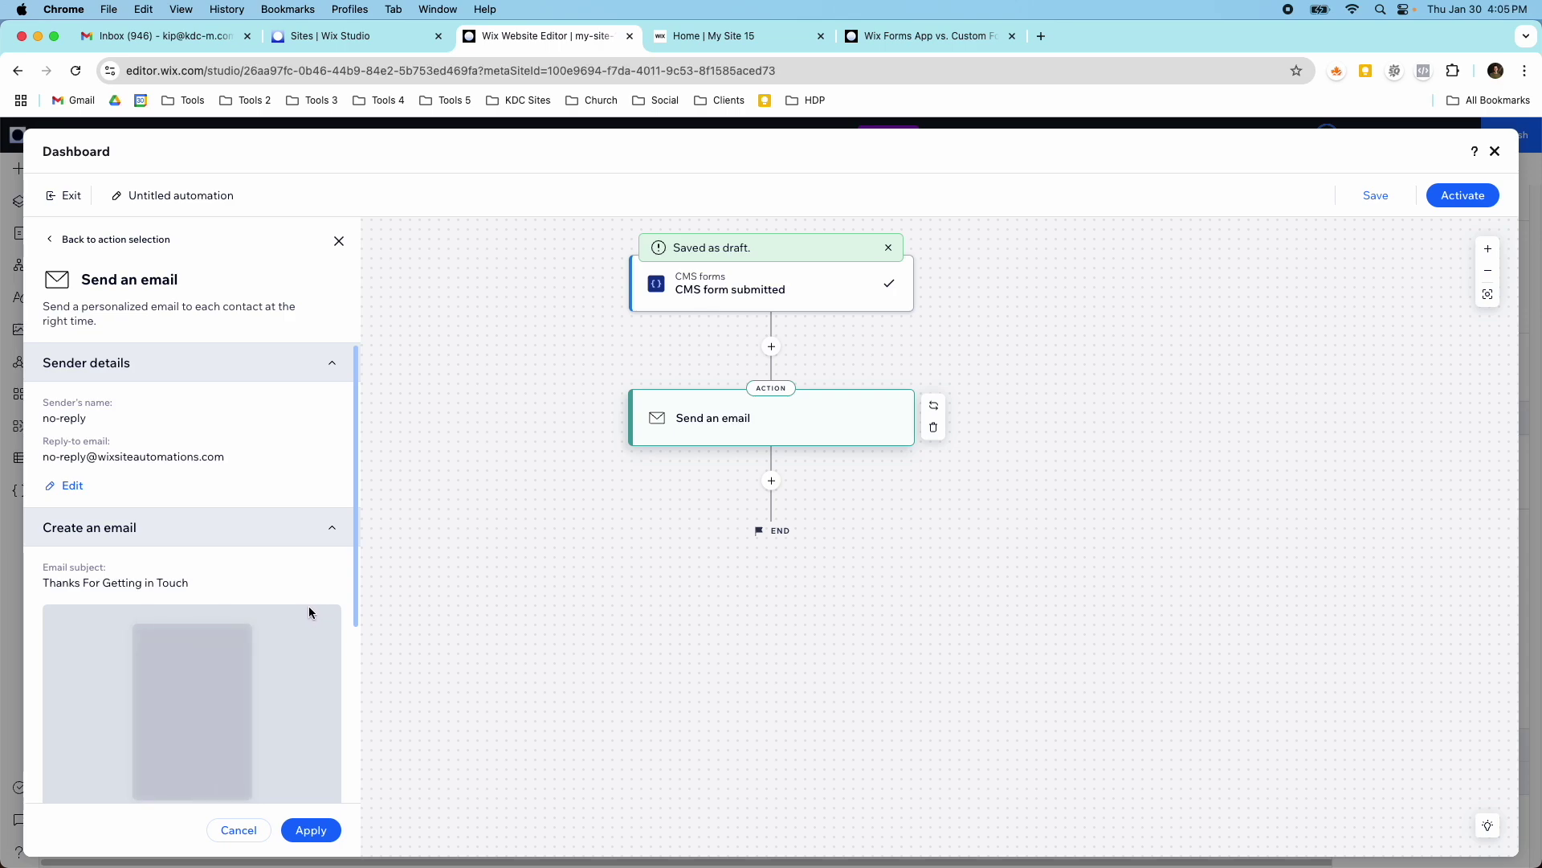
{"action": "scroll", "coordinate": [309, 606], "scroll_direction": "down", "scroll_amount": 3}
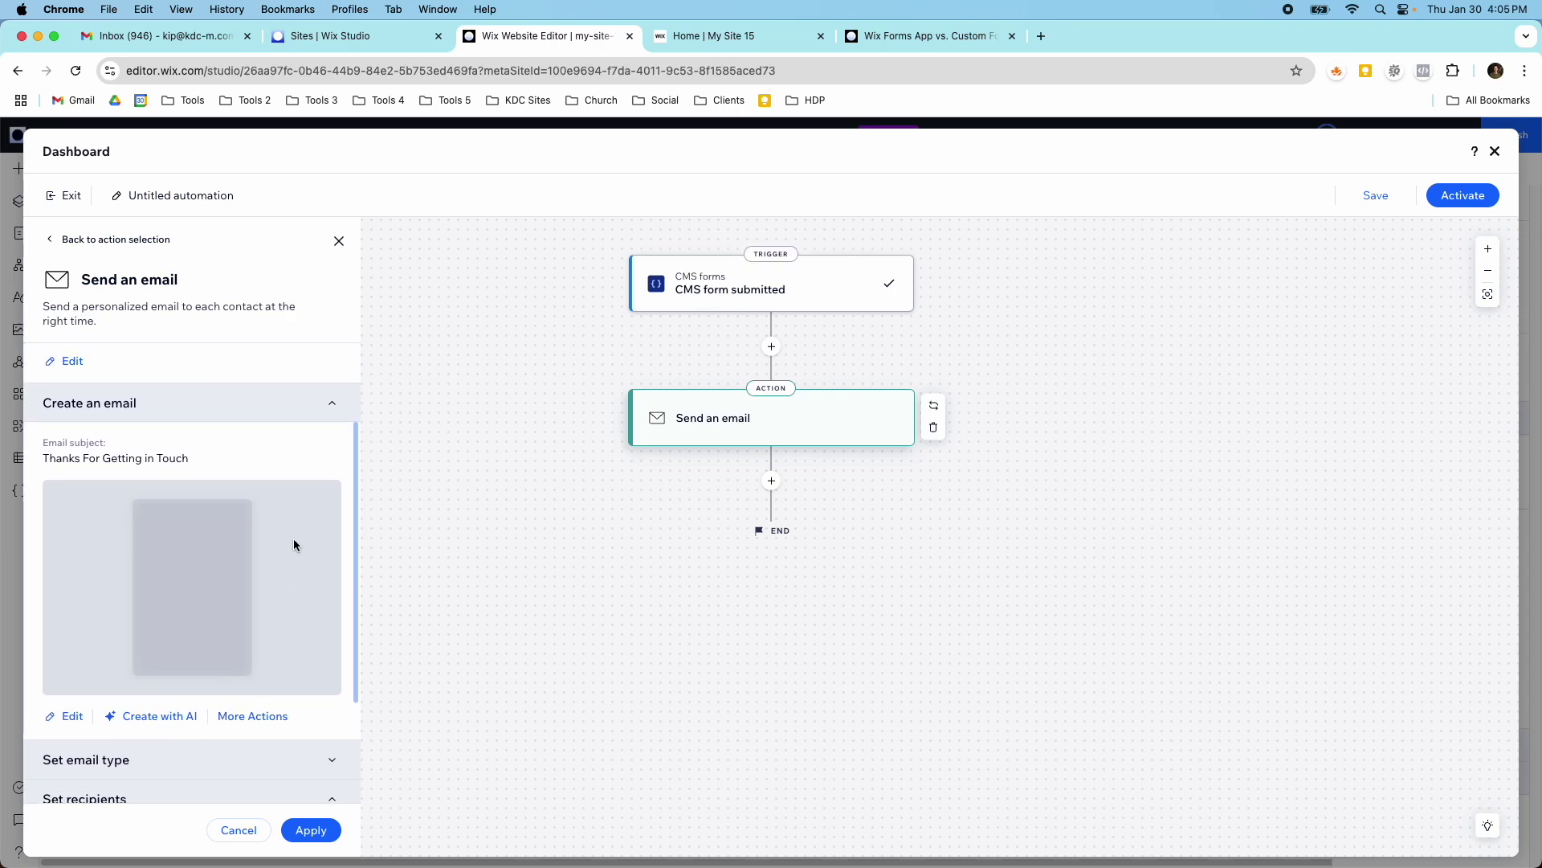
{"action": "scroll", "coordinate": [269, 578], "scroll_direction": "down", "scroll_amount": 4}
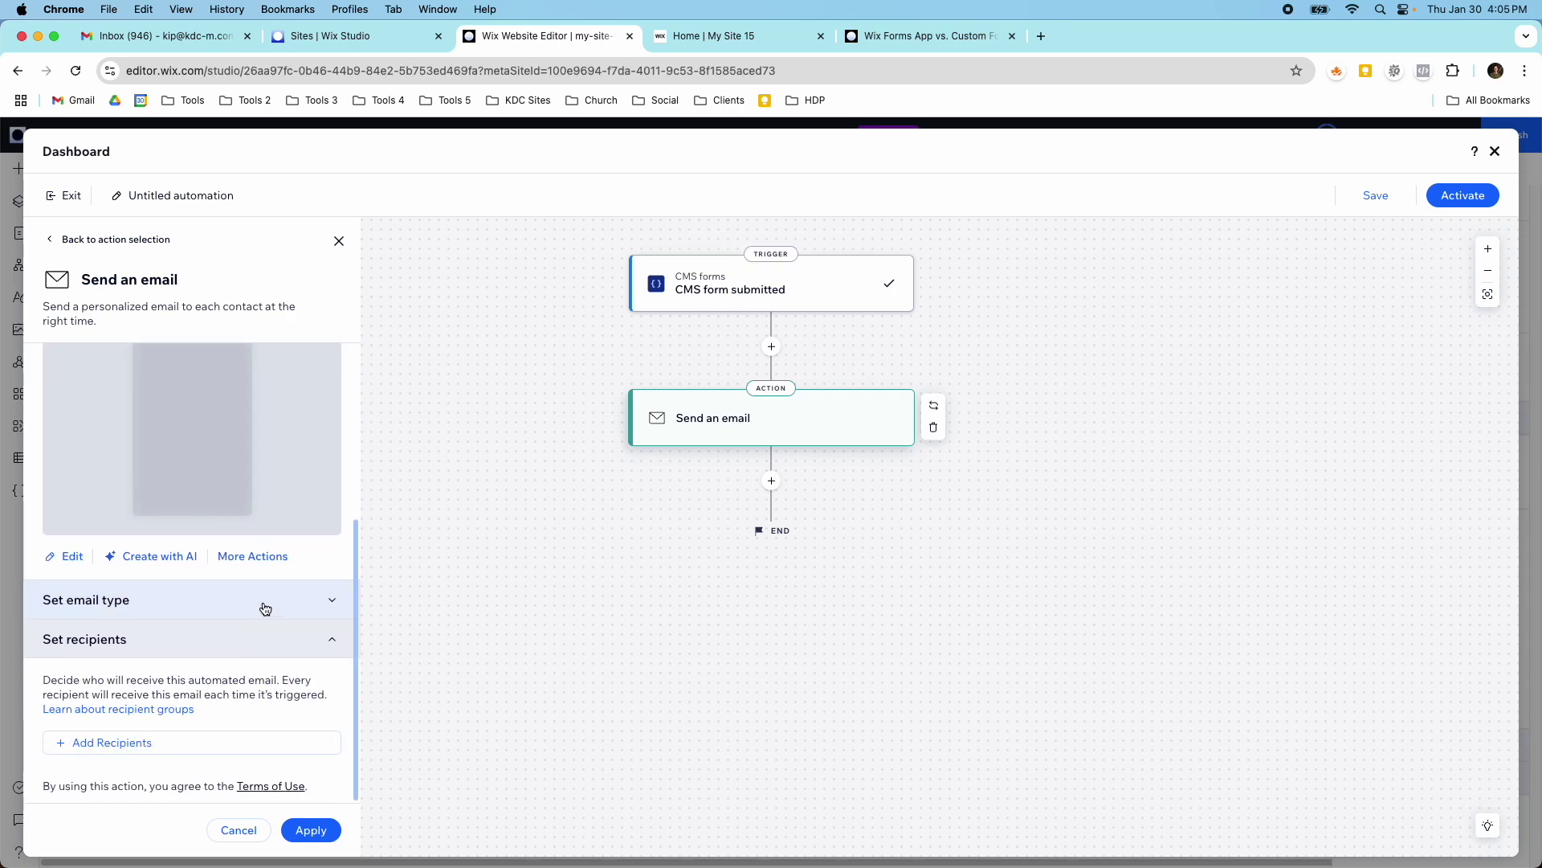
{"action": "left_click", "coordinate": [335, 643]}
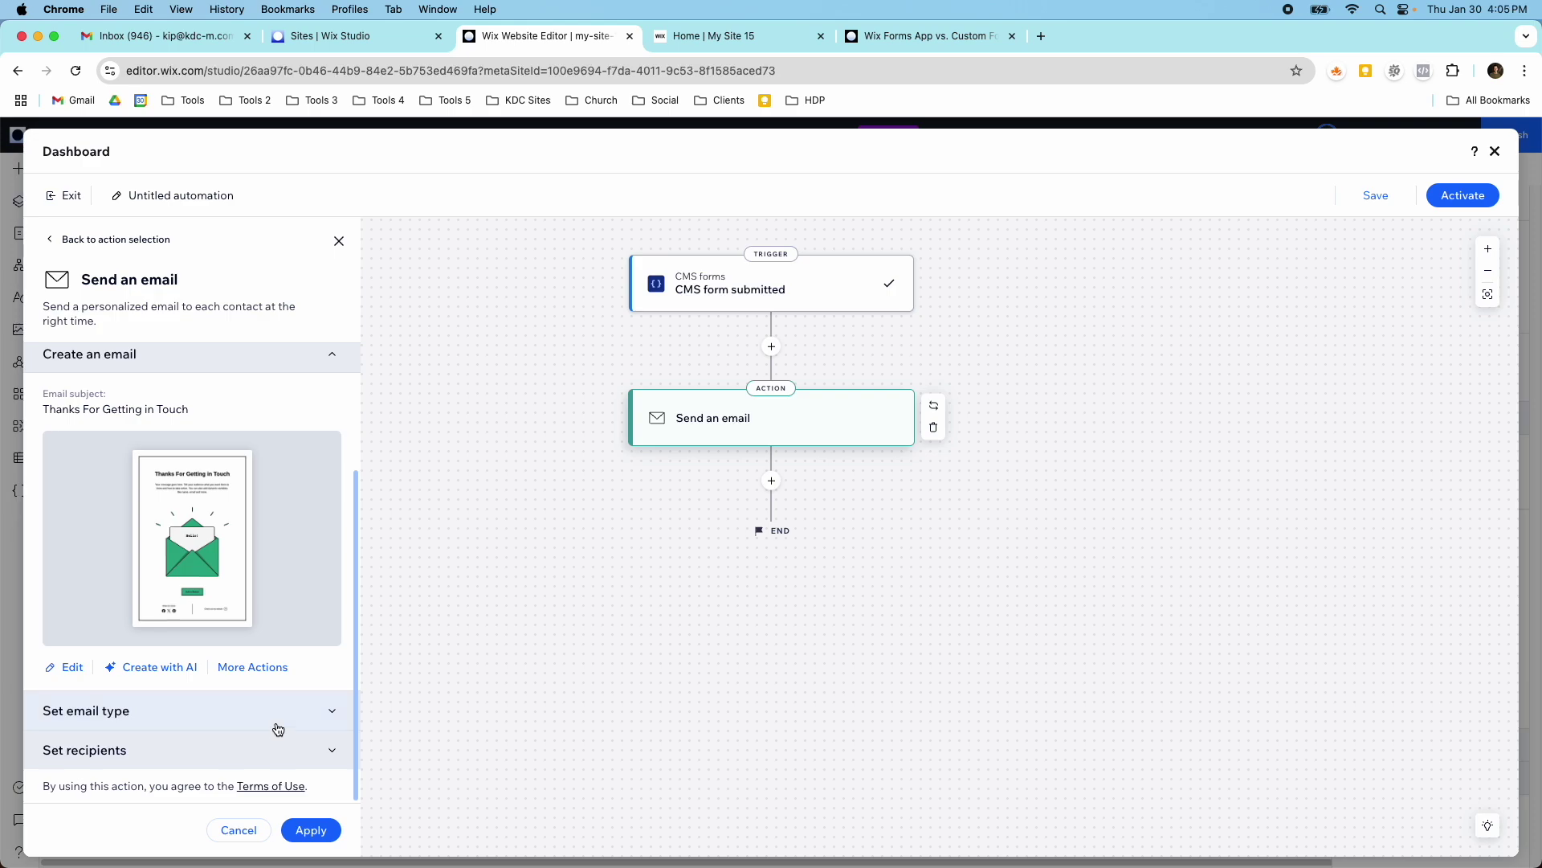
- Keep the email type as Promotional and set its notification topic to Visitor submits a form
{"action": "left_click", "coordinate": [327, 834]}
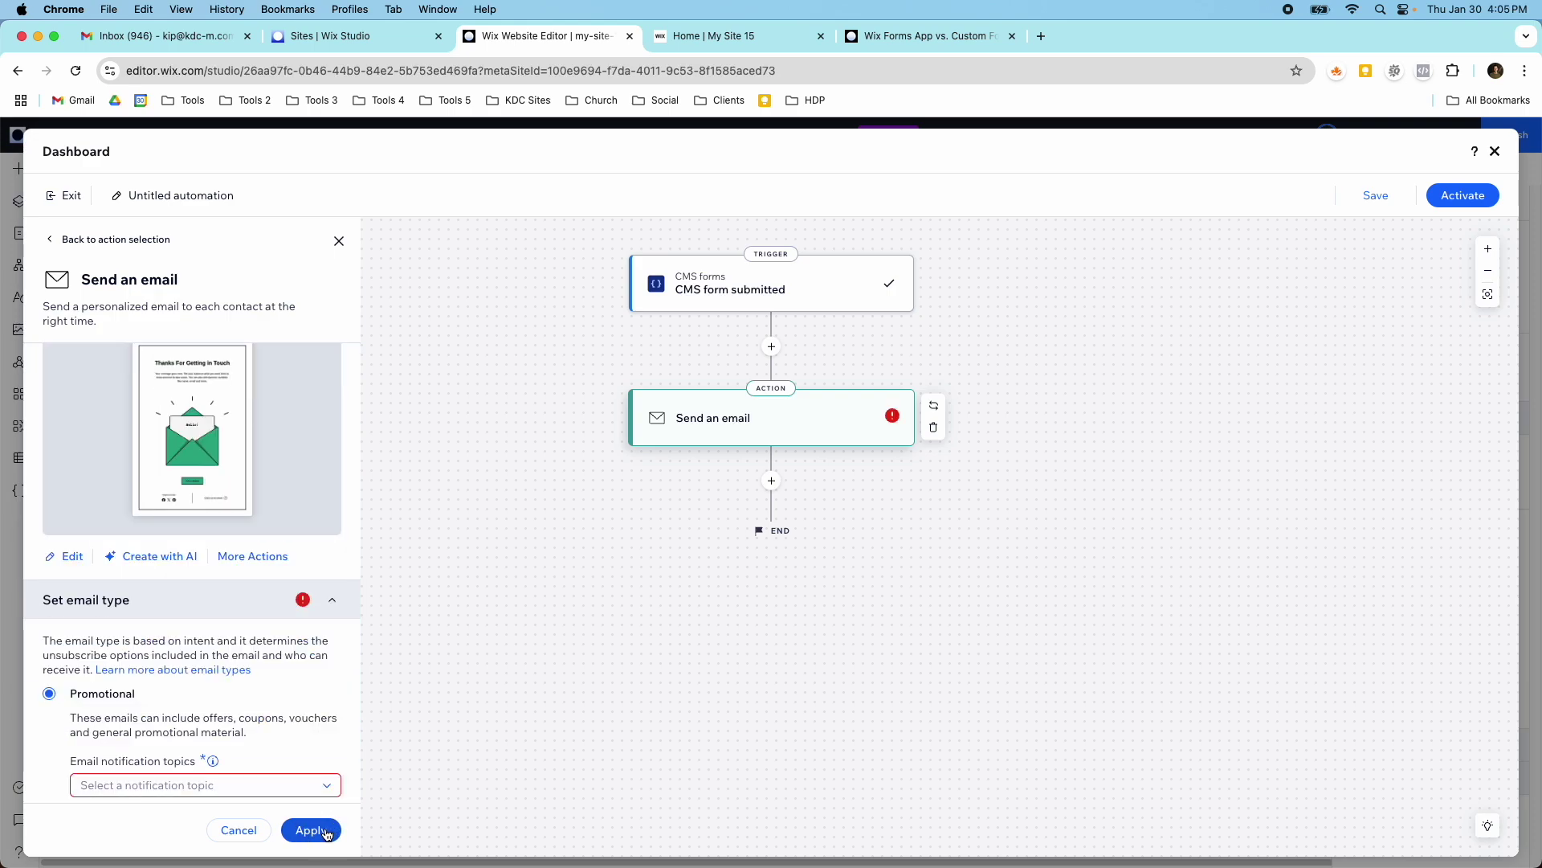
{"action": "scroll", "coordinate": [303, 728], "scroll_direction": "down", "scroll_amount": 4}
{"action": "left_click", "coordinate": [286, 496]}
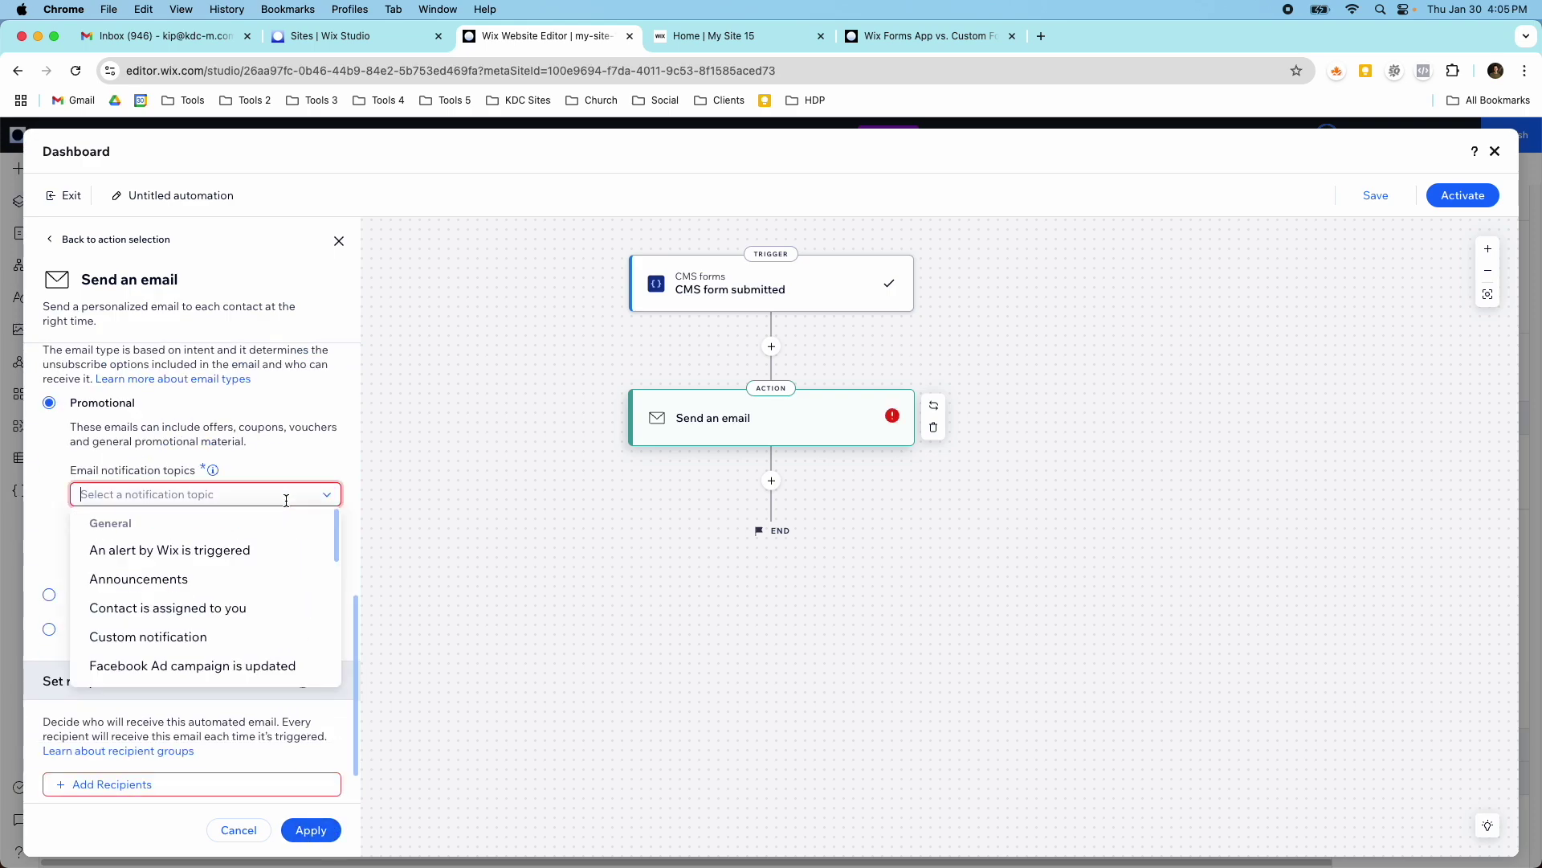
{"action": "type", "text": "form"}
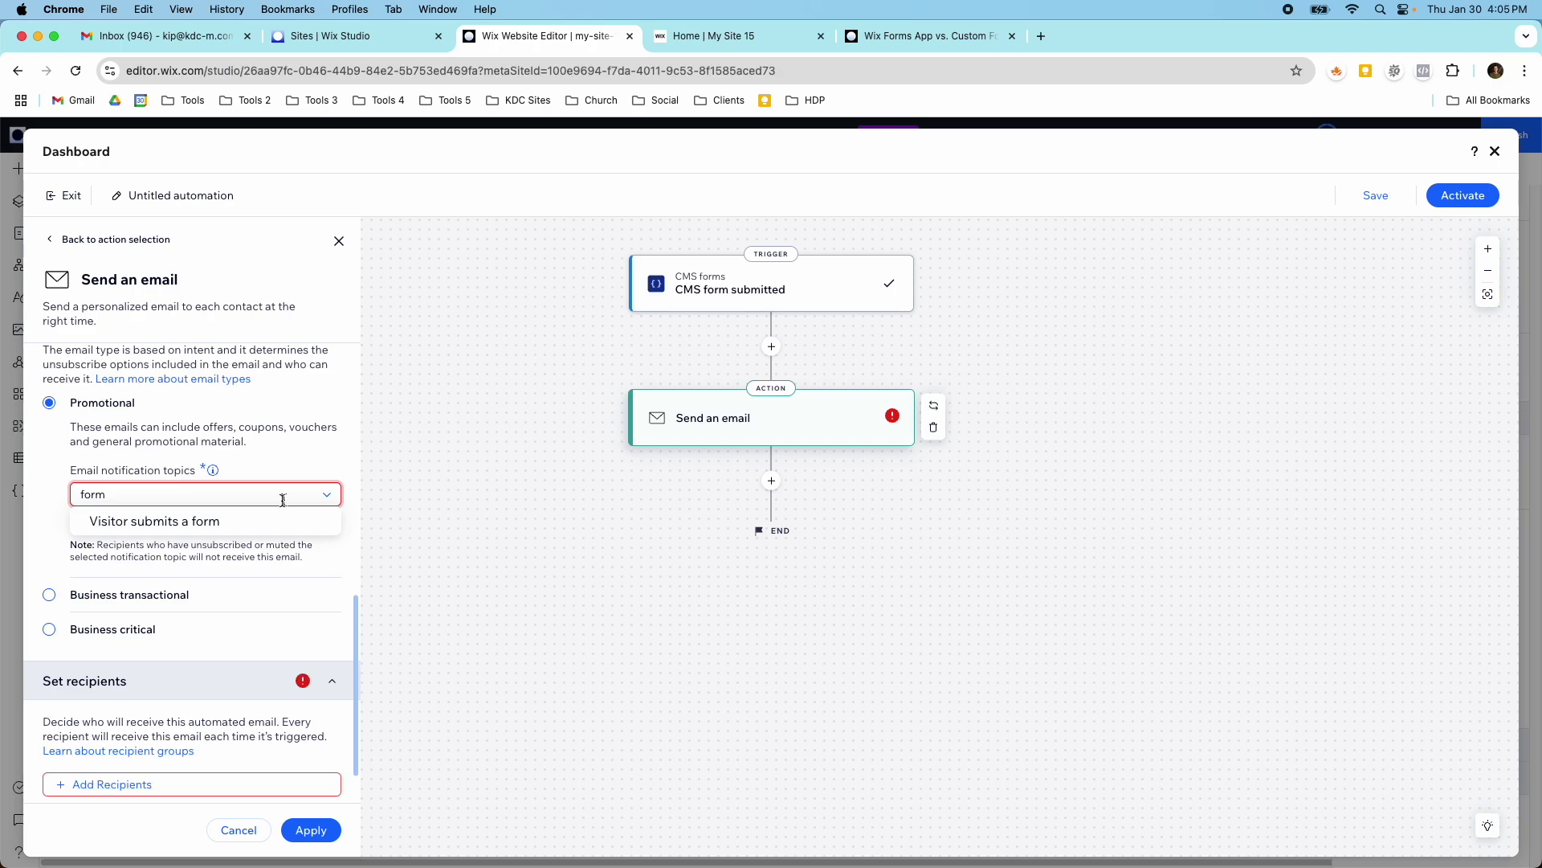
{"action": "left_click", "coordinate": [255, 521]}
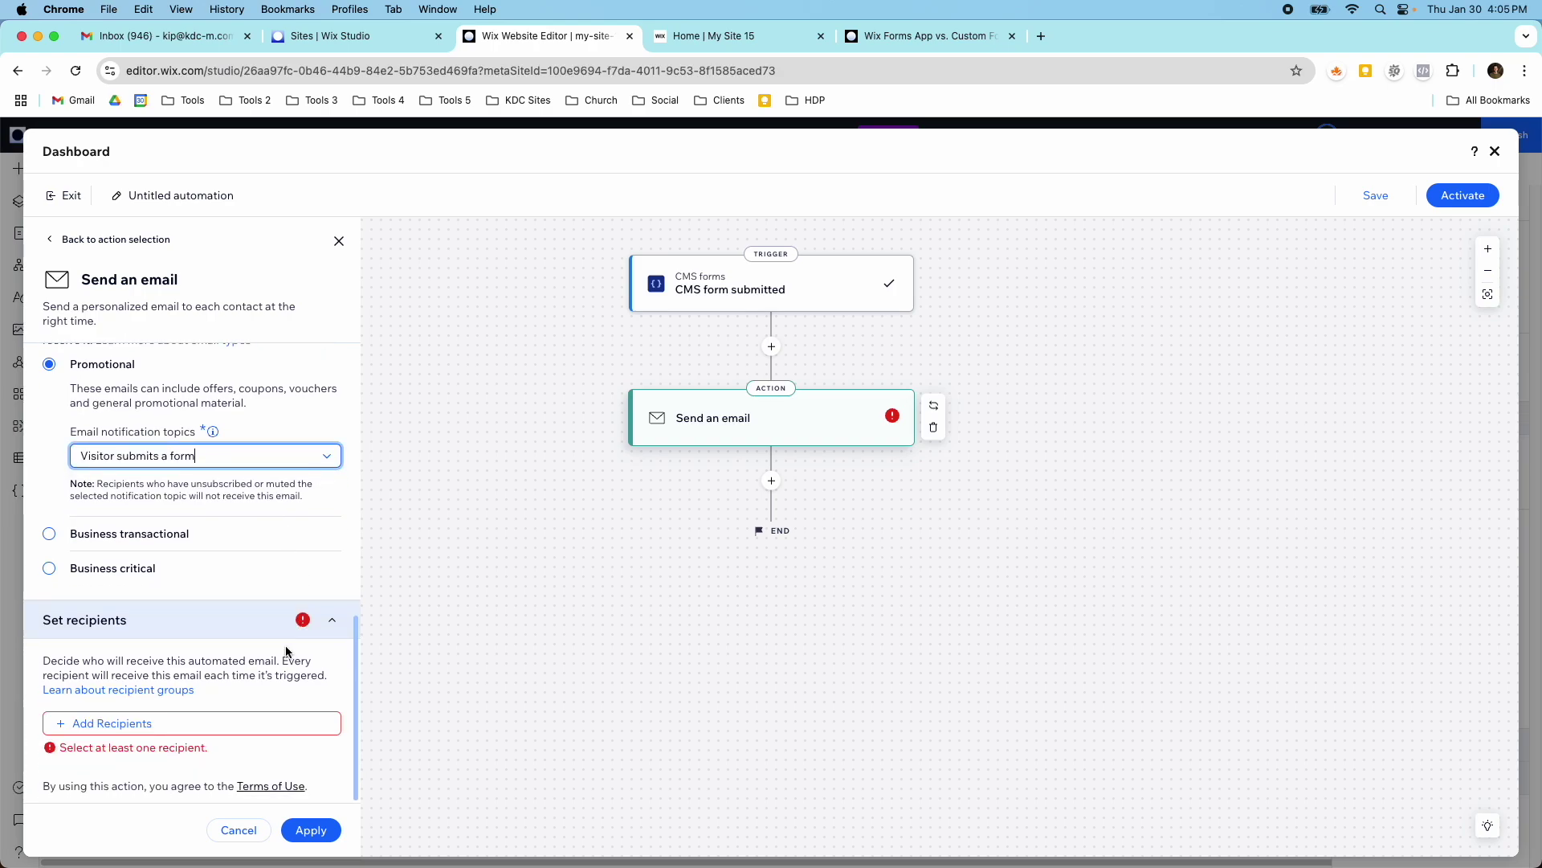
- Add the Owner collaborator role as a recipient of the automated email
{"action": "left_click", "coordinate": [193, 726]}
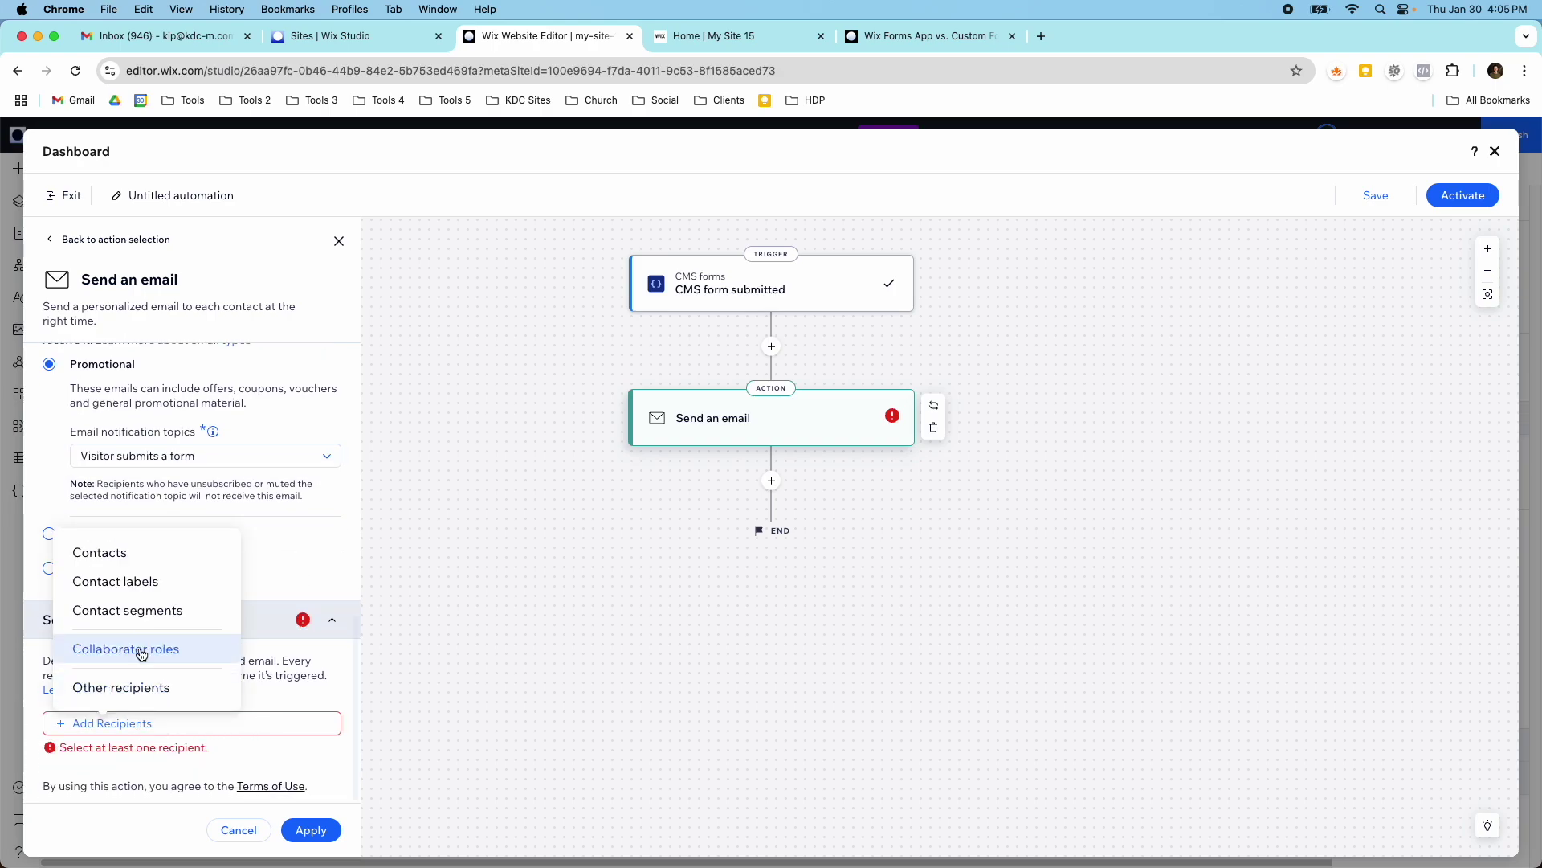
{"action": "left_click", "coordinate": [139, 651]}
{"action": "left_click", "coordinate": [553, 455]}
{"action": "left_click", "coordinate": [962, 710]}
- Look through the other collaborator roles without changing the selection, and apply the Send an email settings
{"action": "left_click", "coordinate": [205, 731]}
{"action": "left_click", "coordinate": [224, 668]}
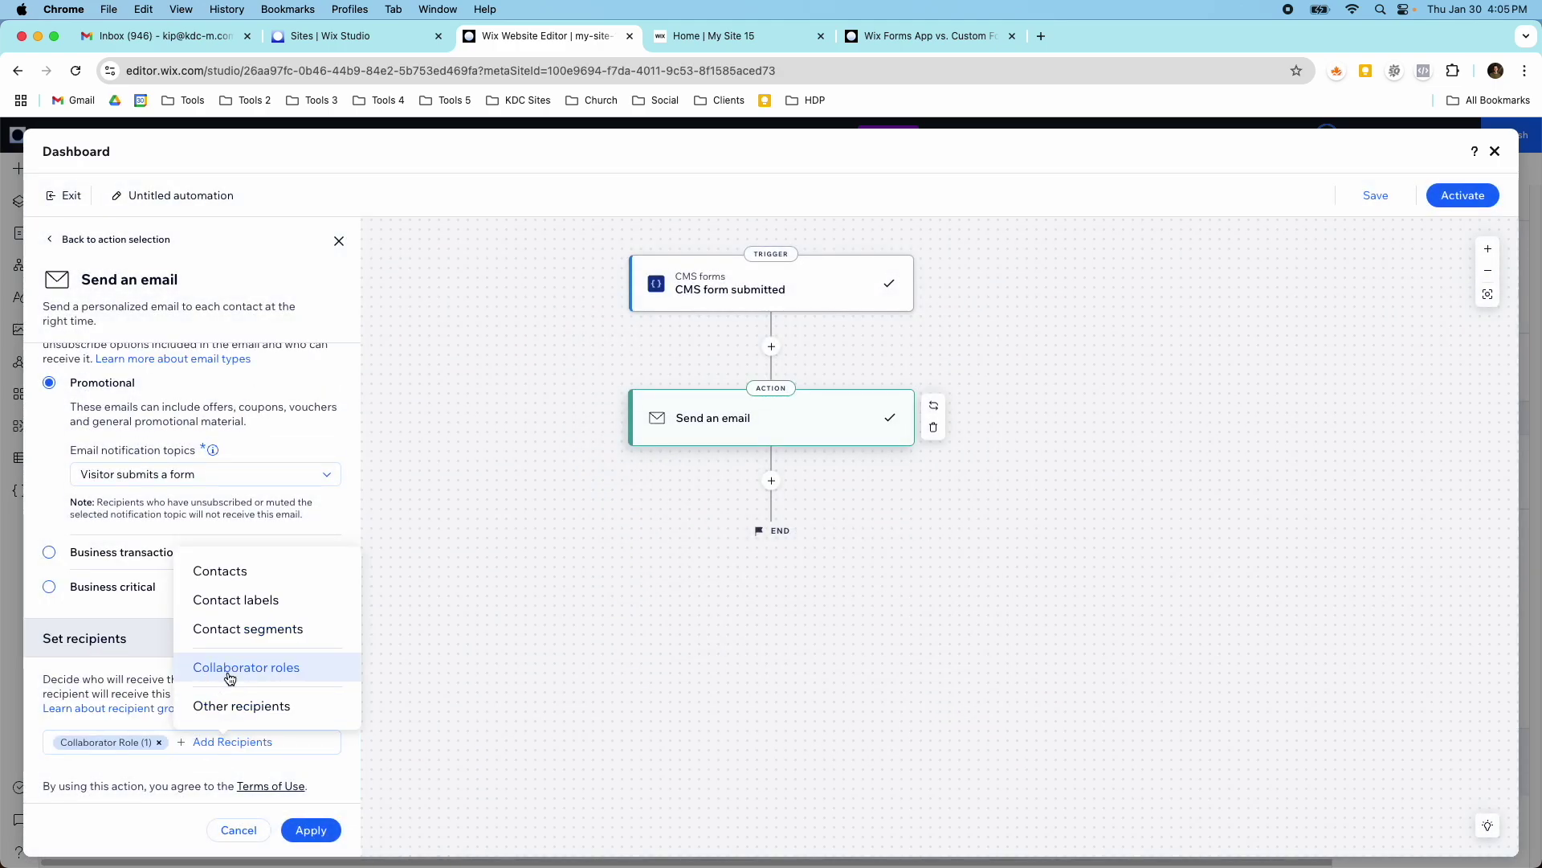
{"action": "scroll", "coordinate": [658, 562], "scroll_direction": "down", "scroll_amount": 10}
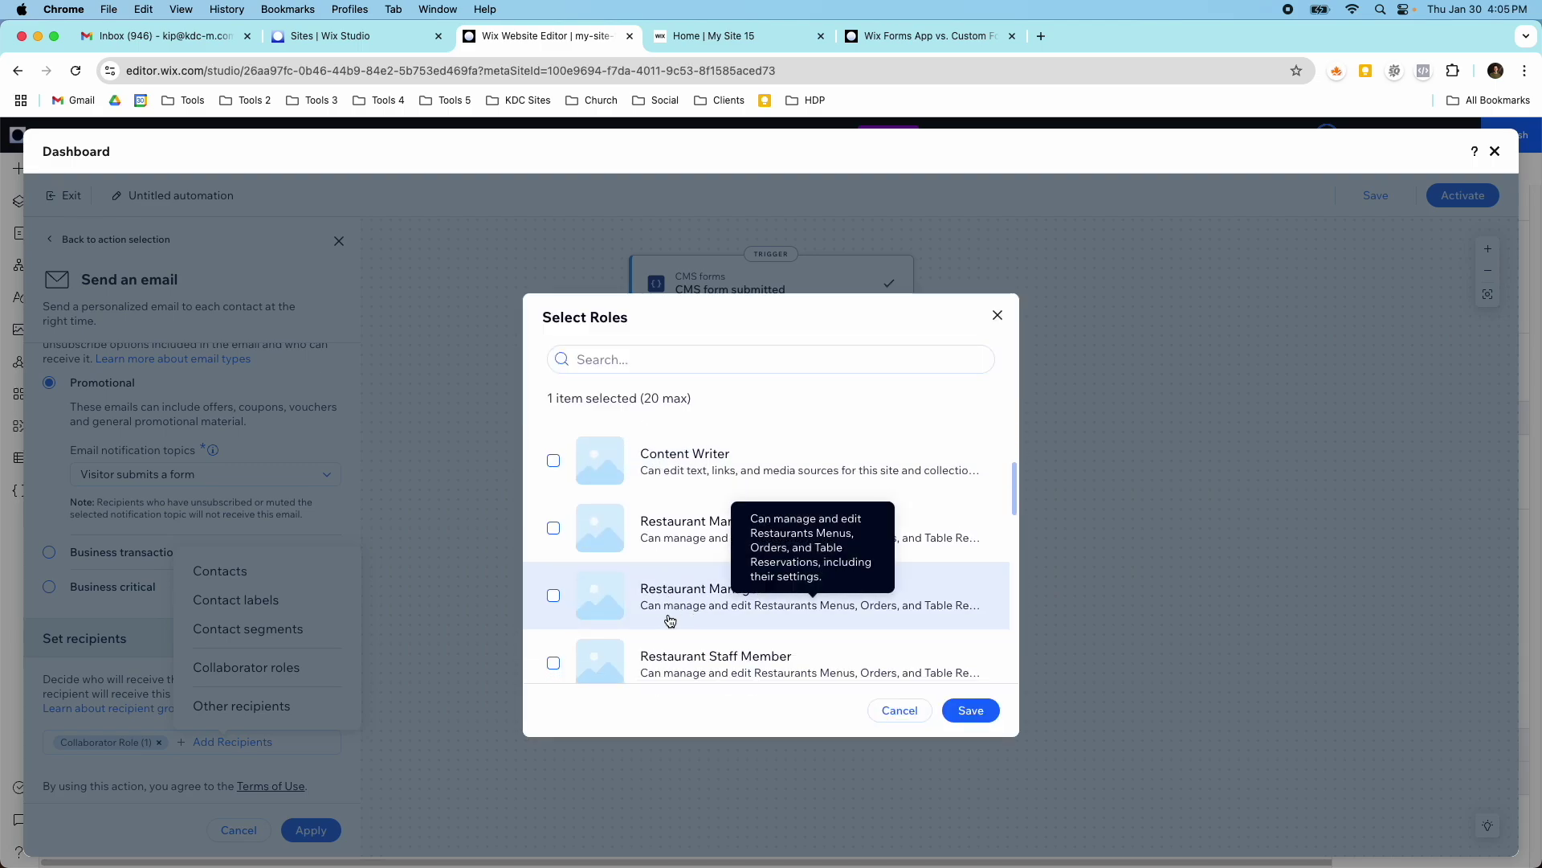
{"action": "scroll", "coordinate": [792, 682], "scroll_direction": "up", "scroll_amount": 10}
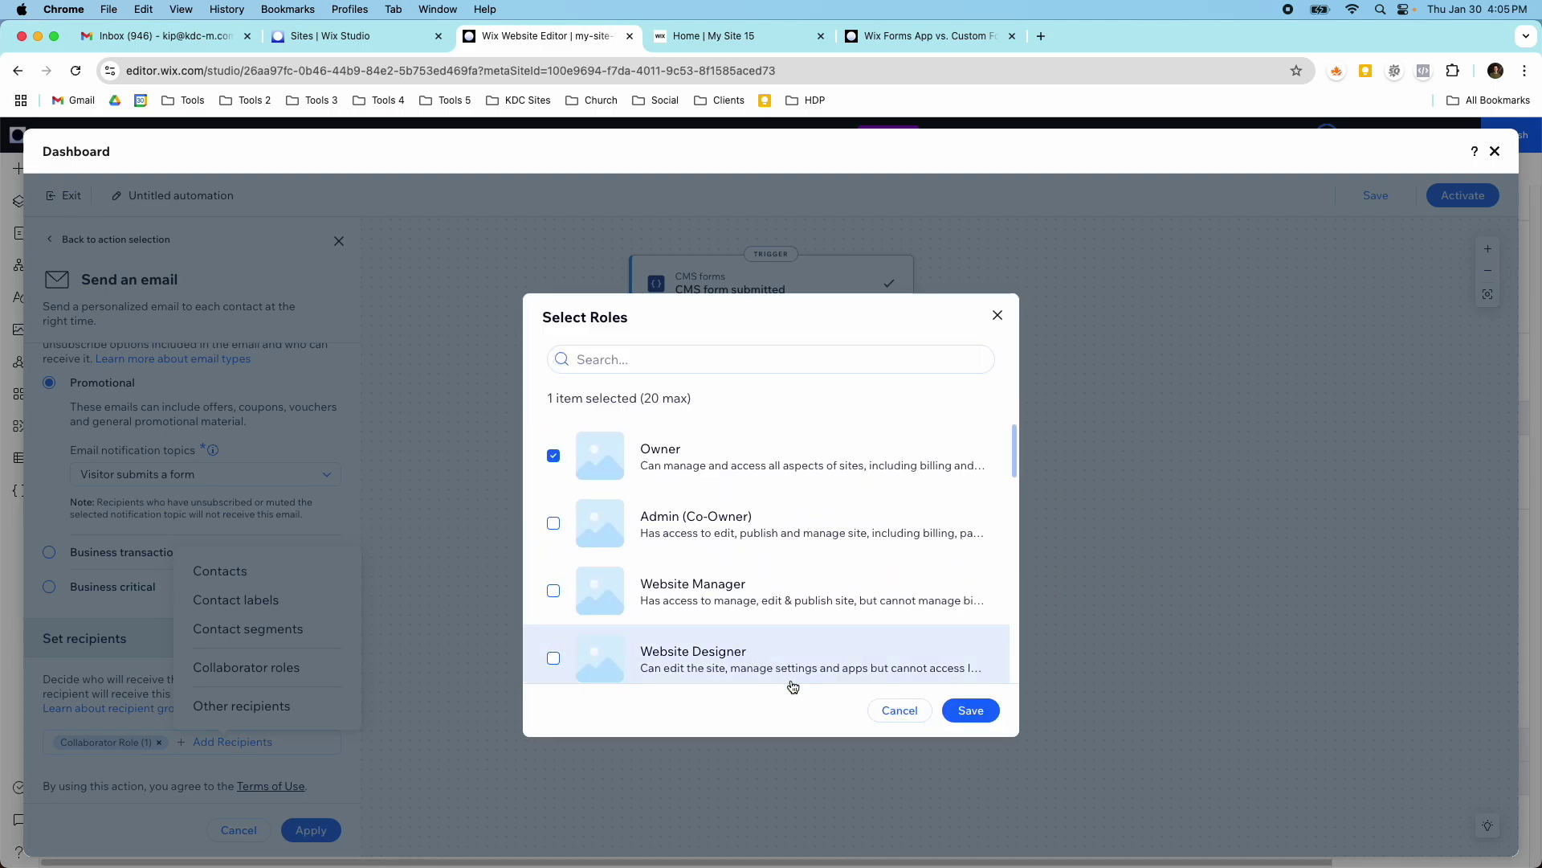
{"action": "left_click", "coordinate": [899, 709]}
{"action": "left_click", "coordinate": [326, 831]}
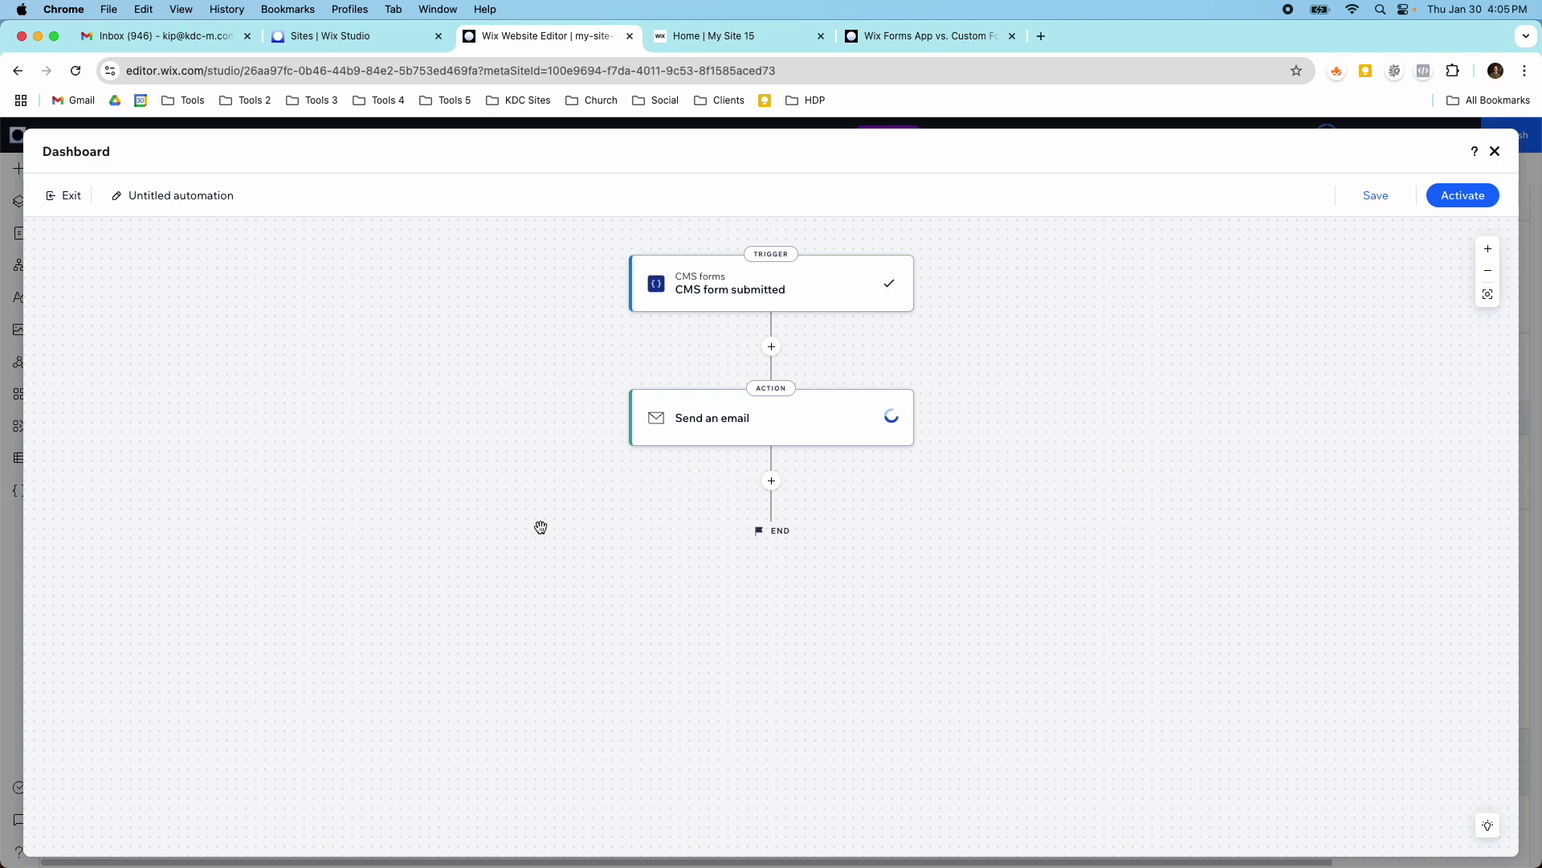
- Rename the automation as CMS Form Email to Customer and activate it
{"action": "left_click", "coordinate": [120, 197]}
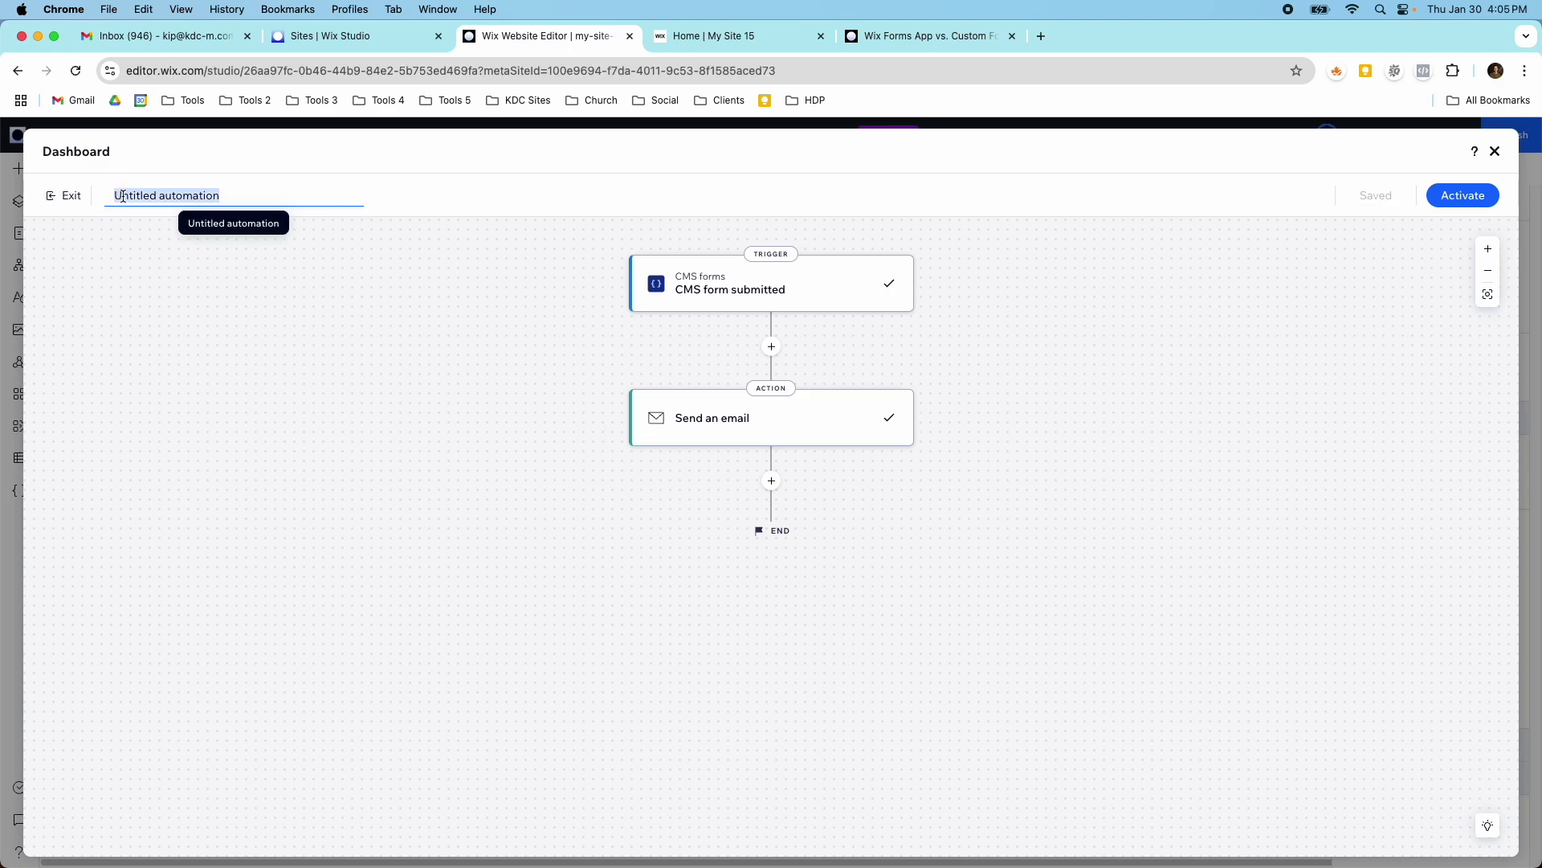
{"action": "type", "text": "CMS Form"}
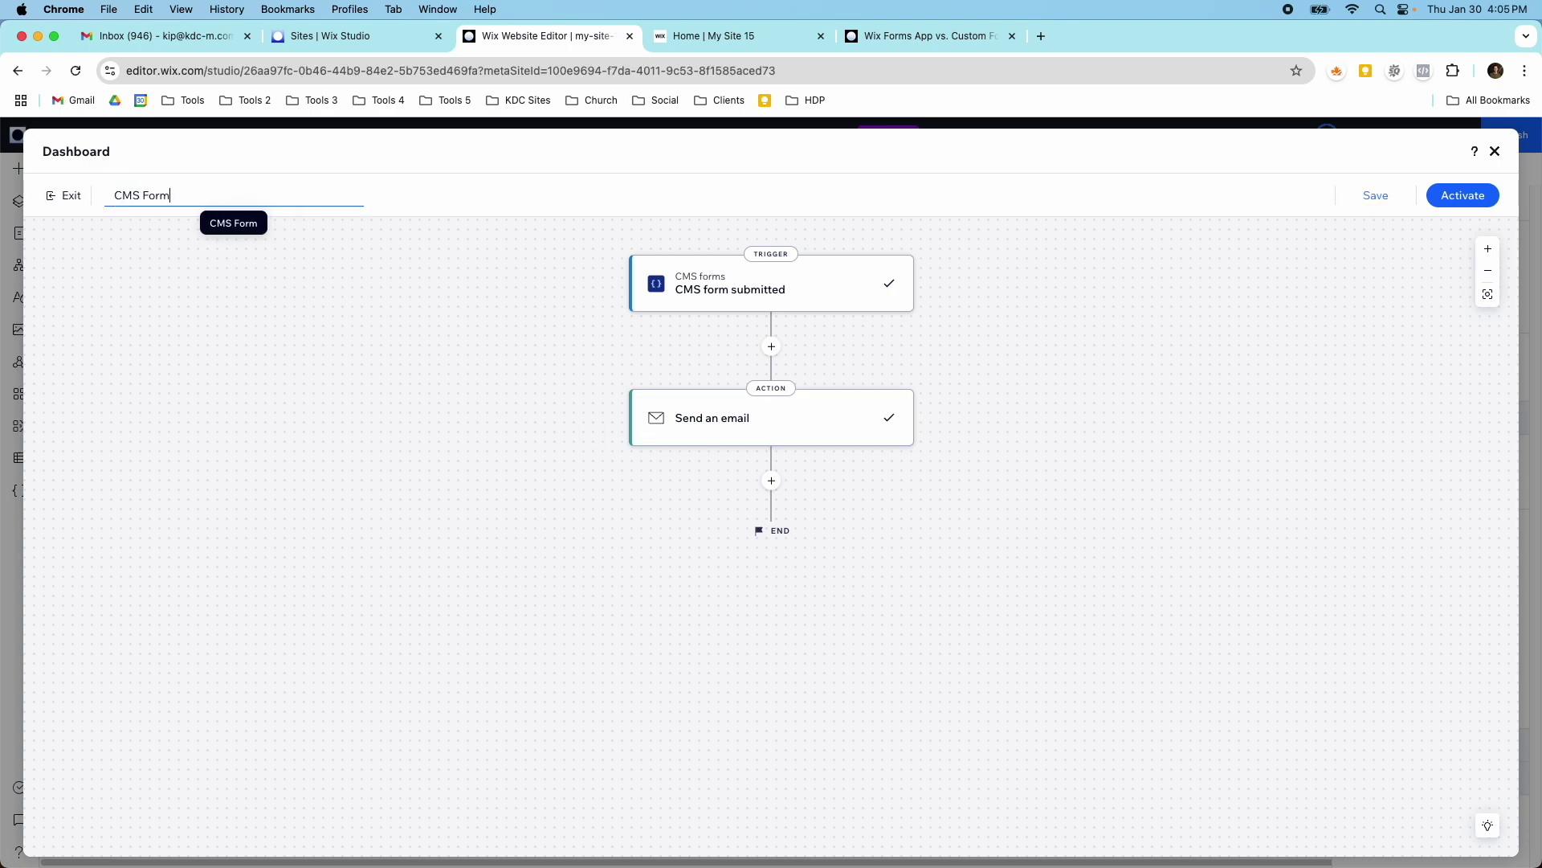
{"action": "type", "text": " Email to Customer"}
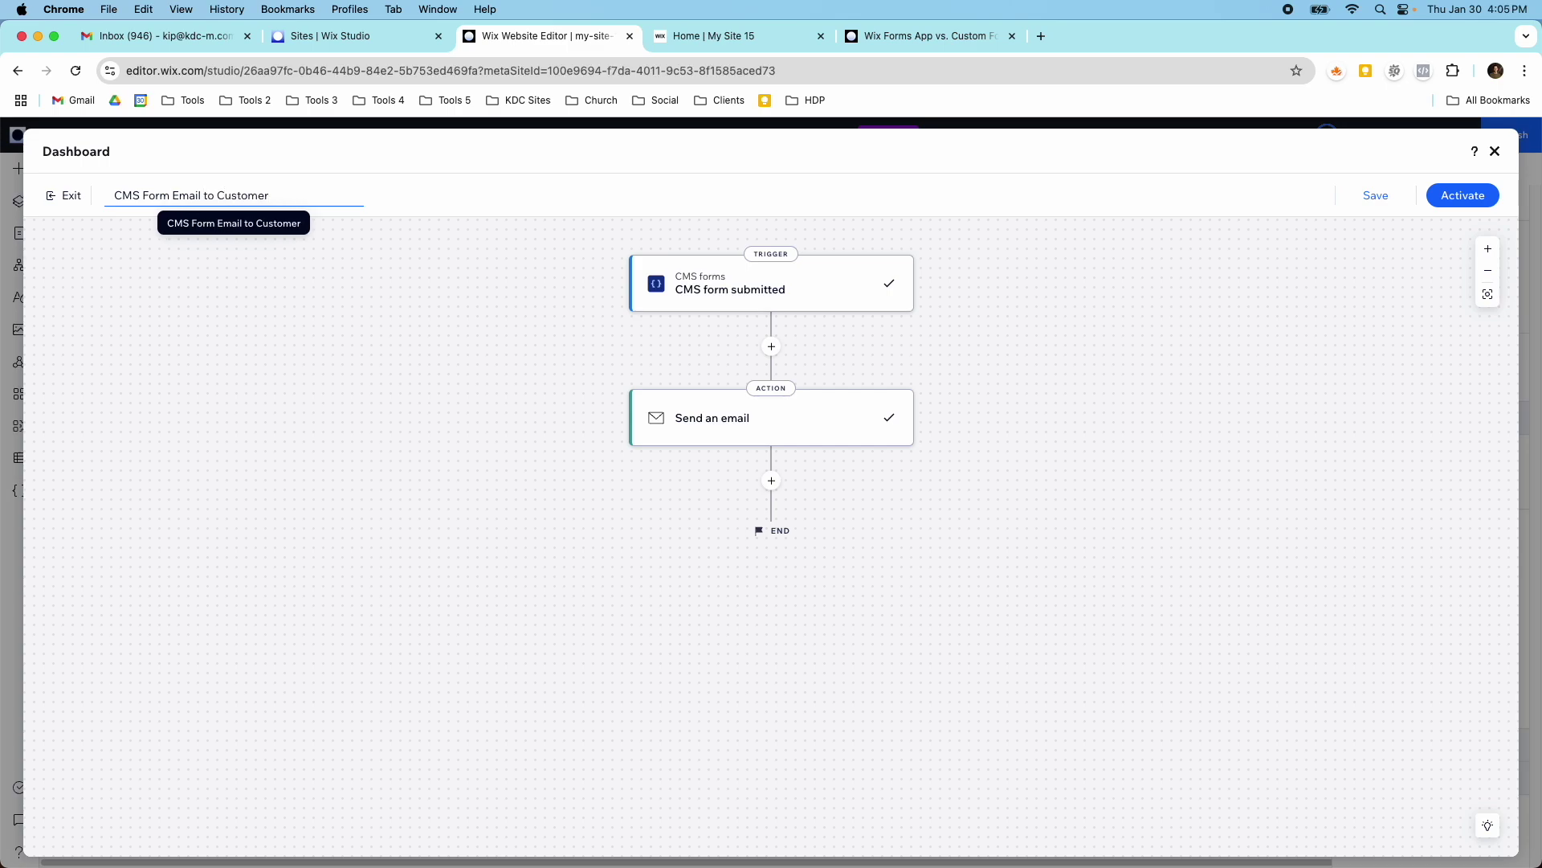
{"action": "left_click", "coordinate": [1445, 203]}
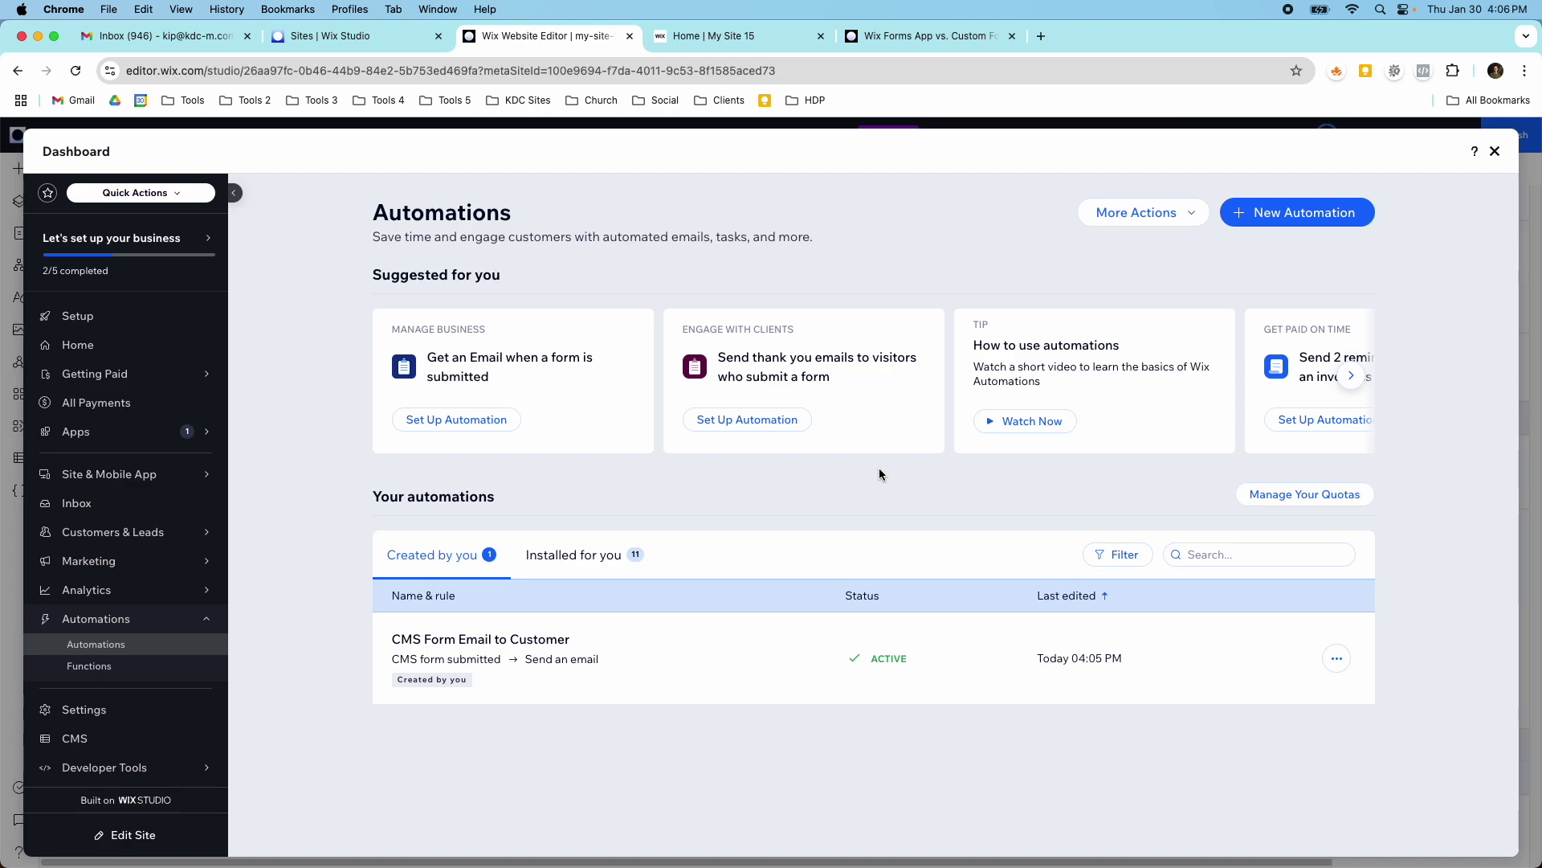
- Review where submissions are stored: the Testimonials CMS collection, the contact list and the Forms and Submissions page
{"action": "left_click", "coordinate": [113, 741]}
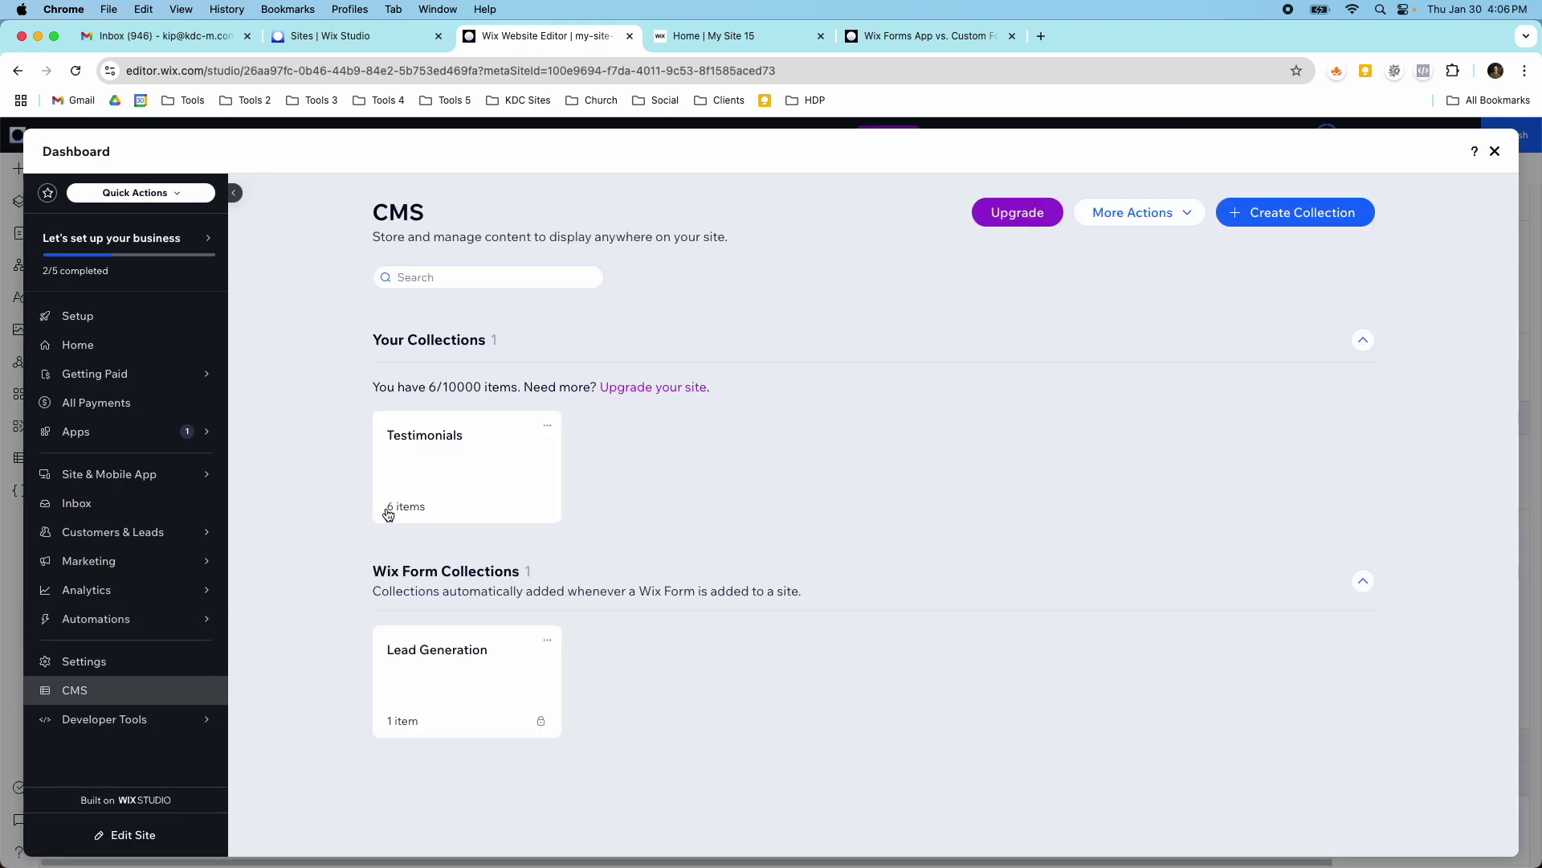
{"action": "left_click", "coordinate": [419, 490]}
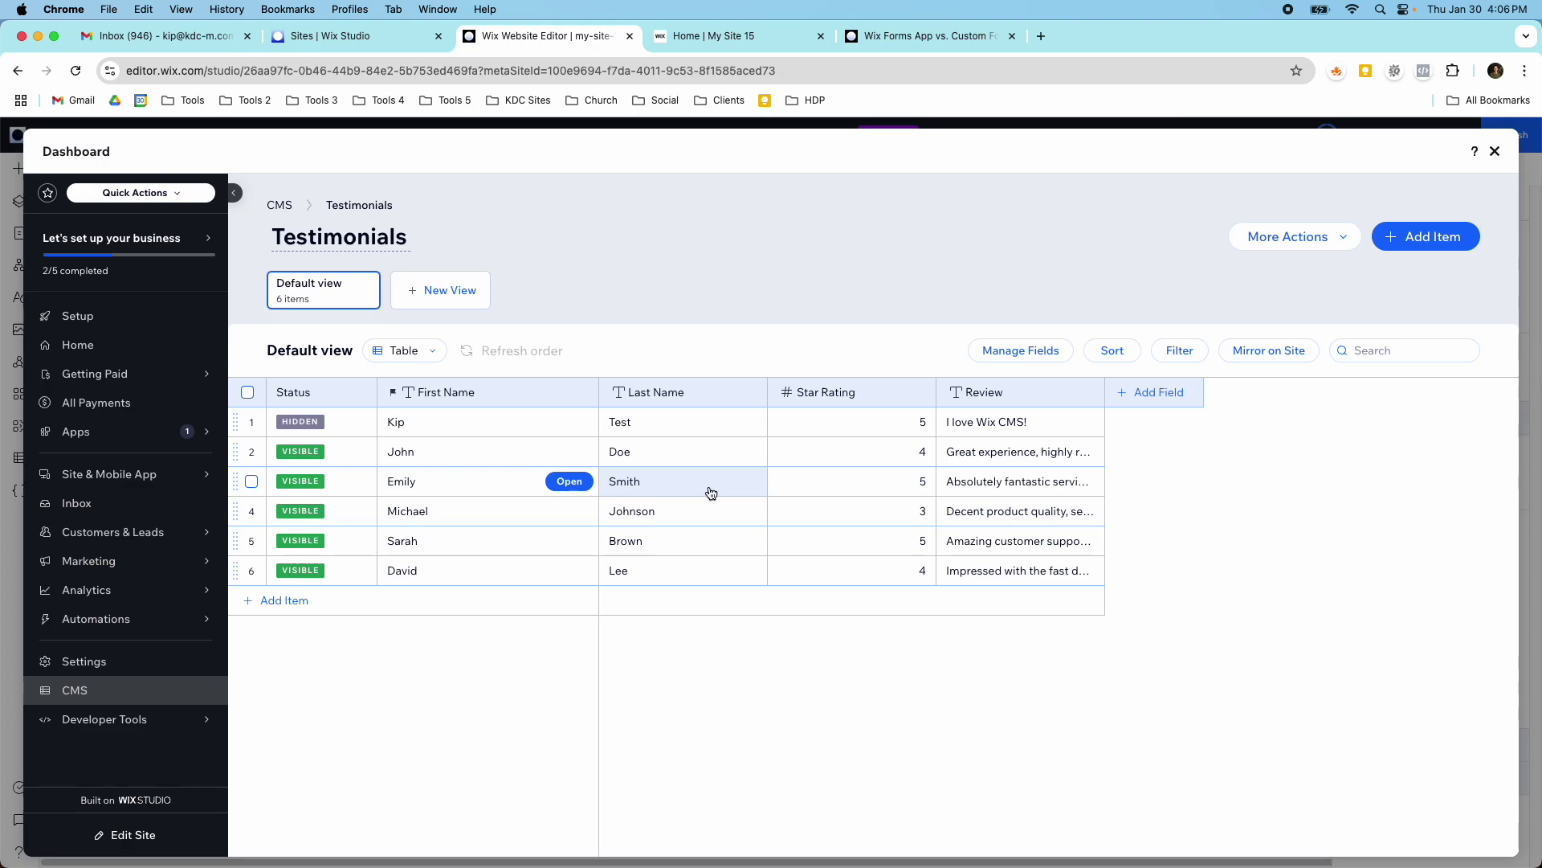
{"action": "mouse_move", "coordinate": [167, 533]}
{"action": "left_click", "coordinate": [177, 534]}
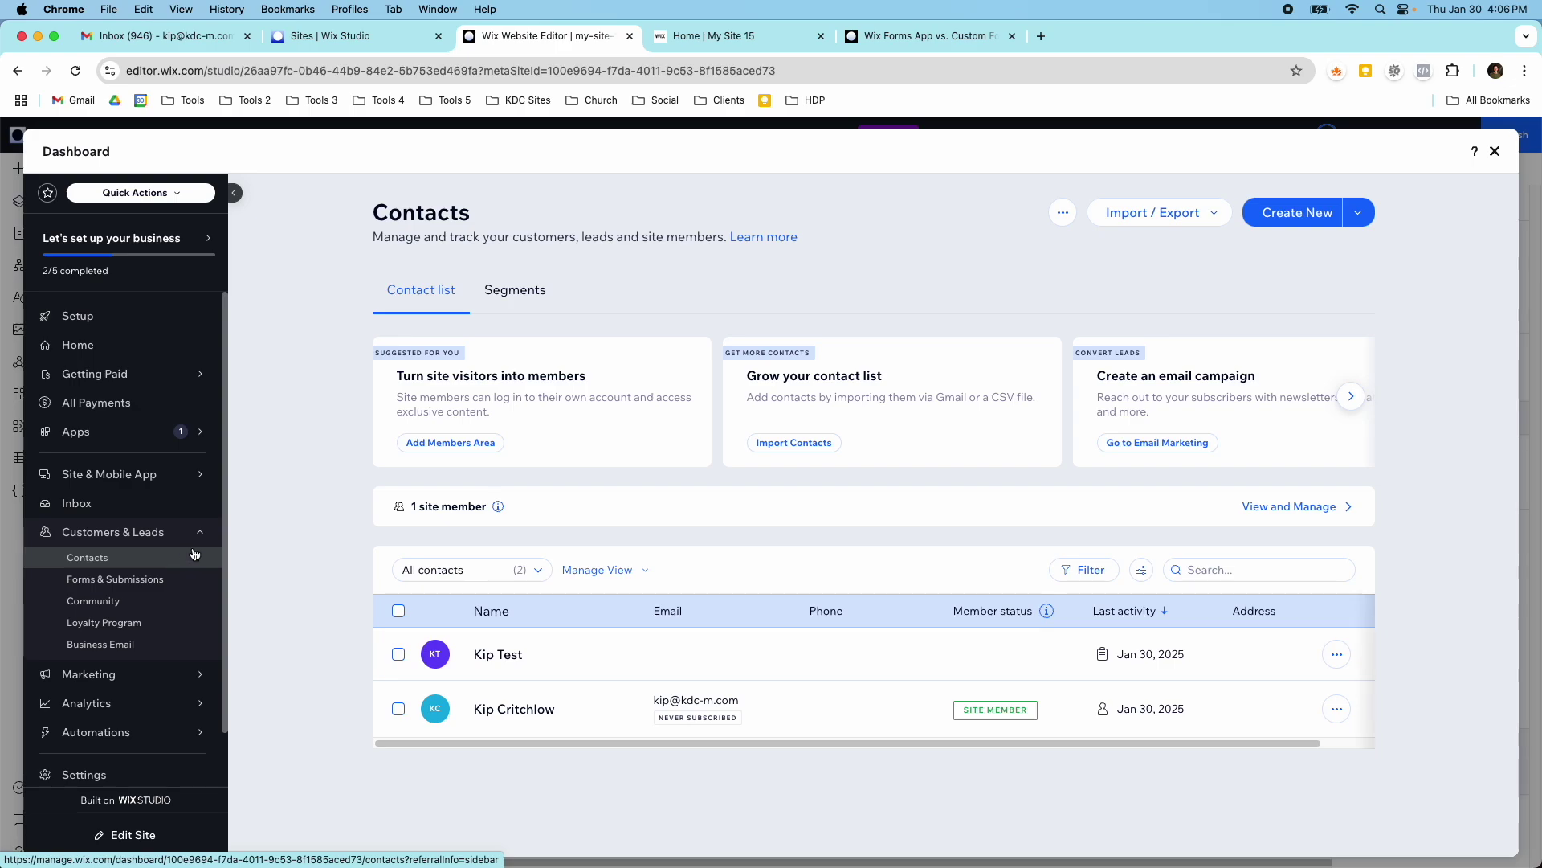
{"action": "left_click", "coordinate": [169, 580]}
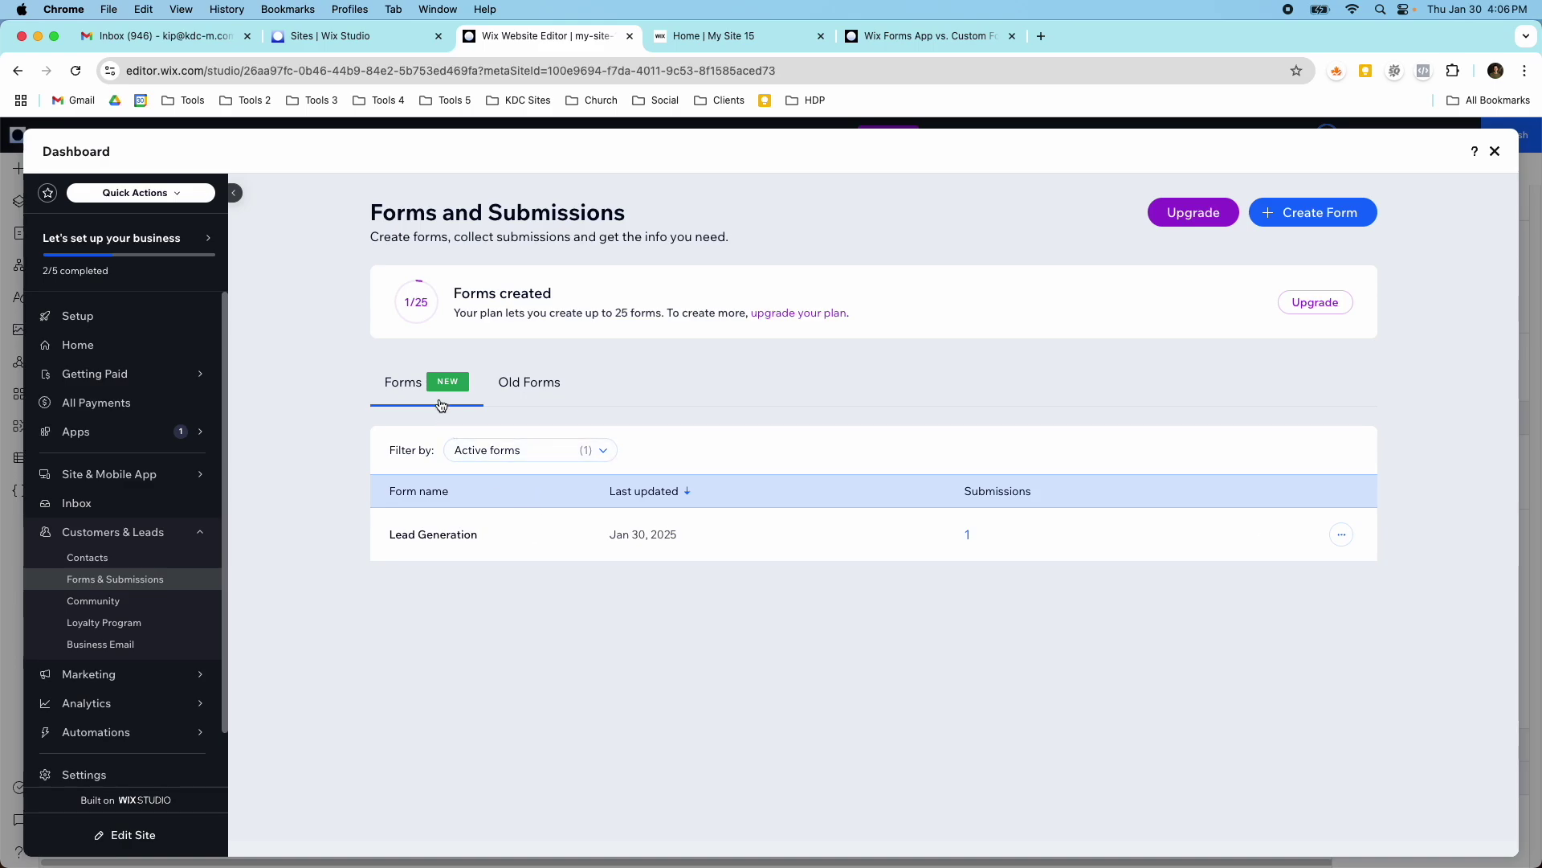
- Open the Lead Generation form for editing, examine the available field types, and return to the site editor
{"action": "left_click", "coordinate": [1284, 535]}
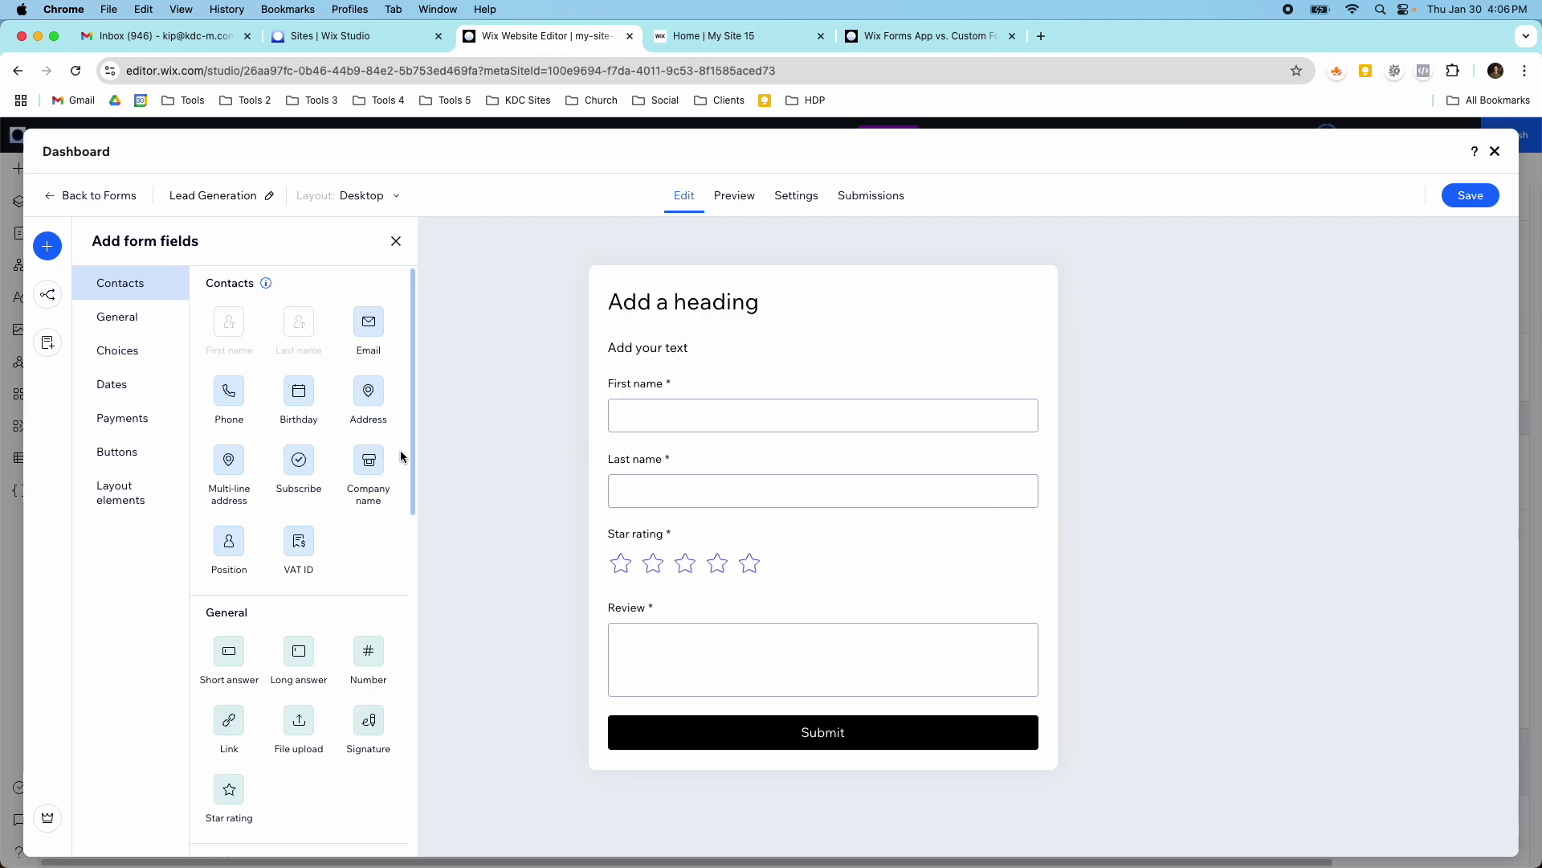
{"action": "scroll", "coordinate": [389, 454], "scroll_direction": "down", "scroll_amount": 10}
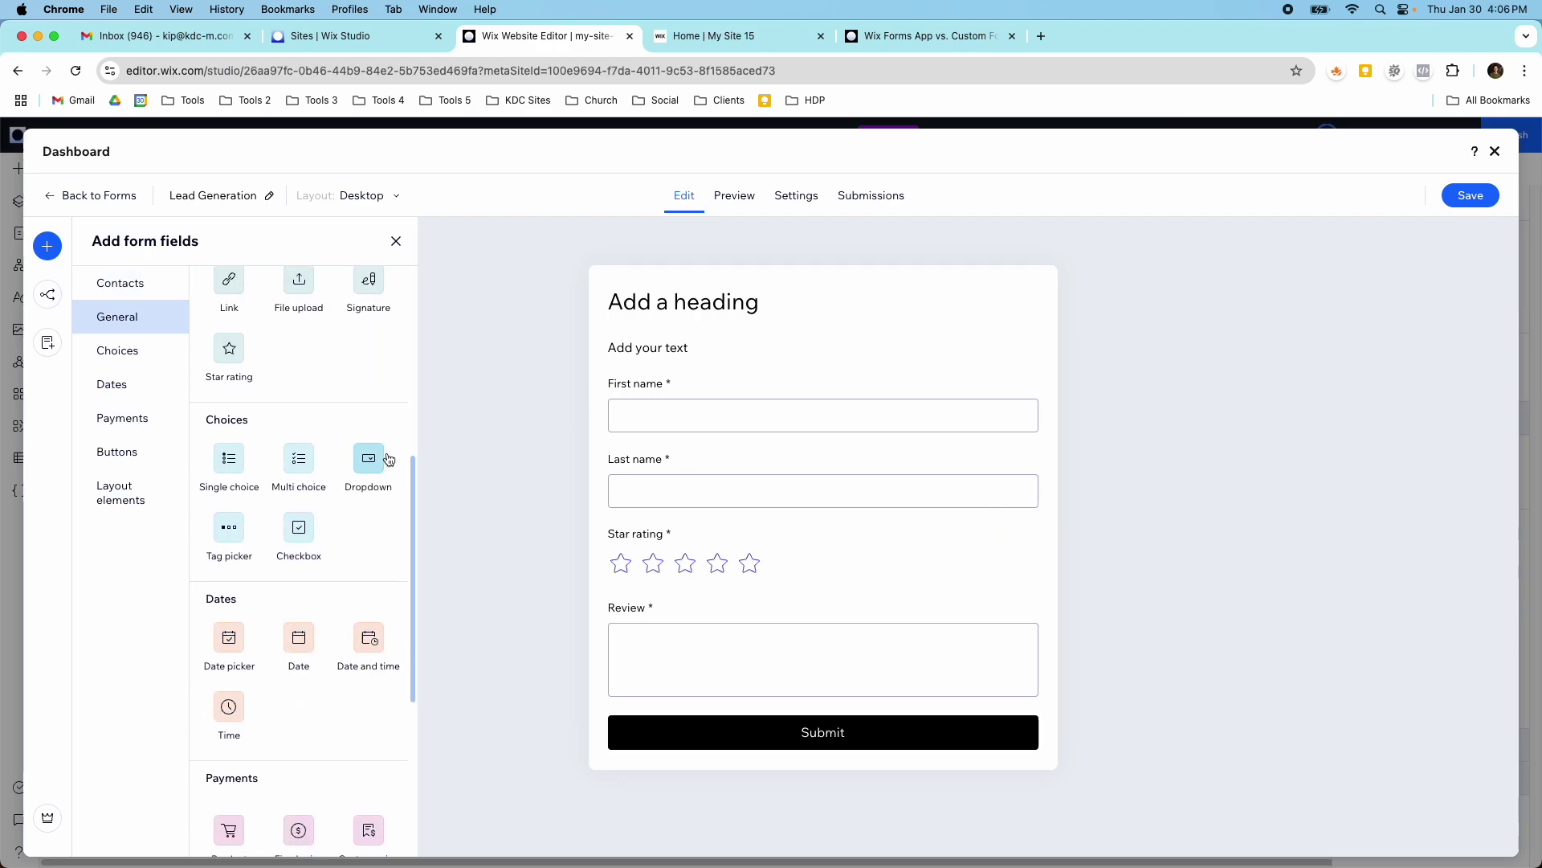
{"action": "scroll", "coordinate": [389, 458], "scroll_direction": "up", "scroll_amount": 5}
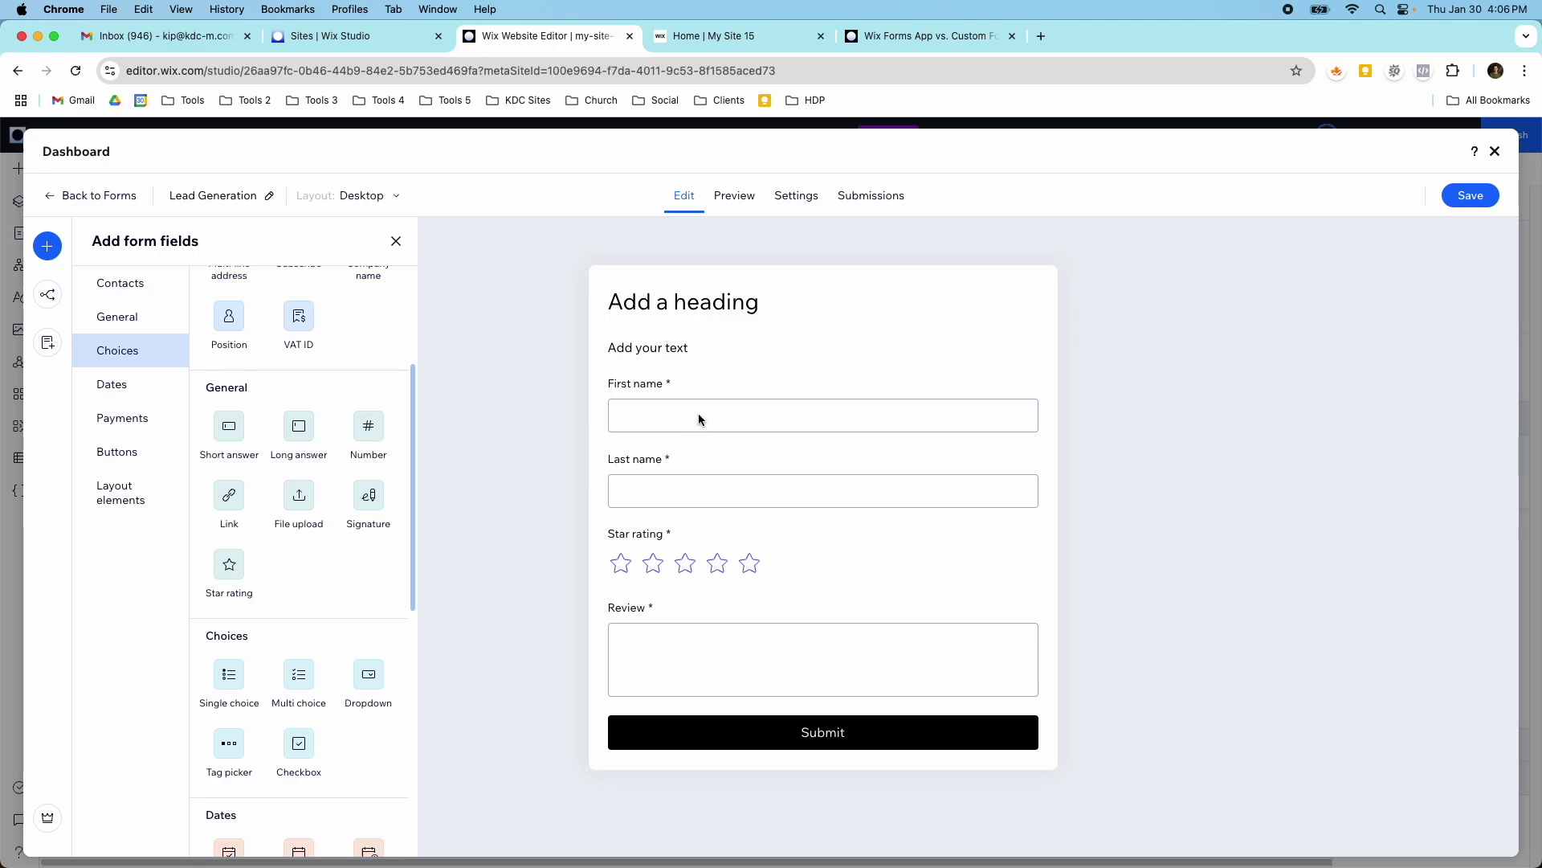
{"action": "scroll", "coordinate": [319, 415], "scroll_direction": "up", "scroll_amount": 5}
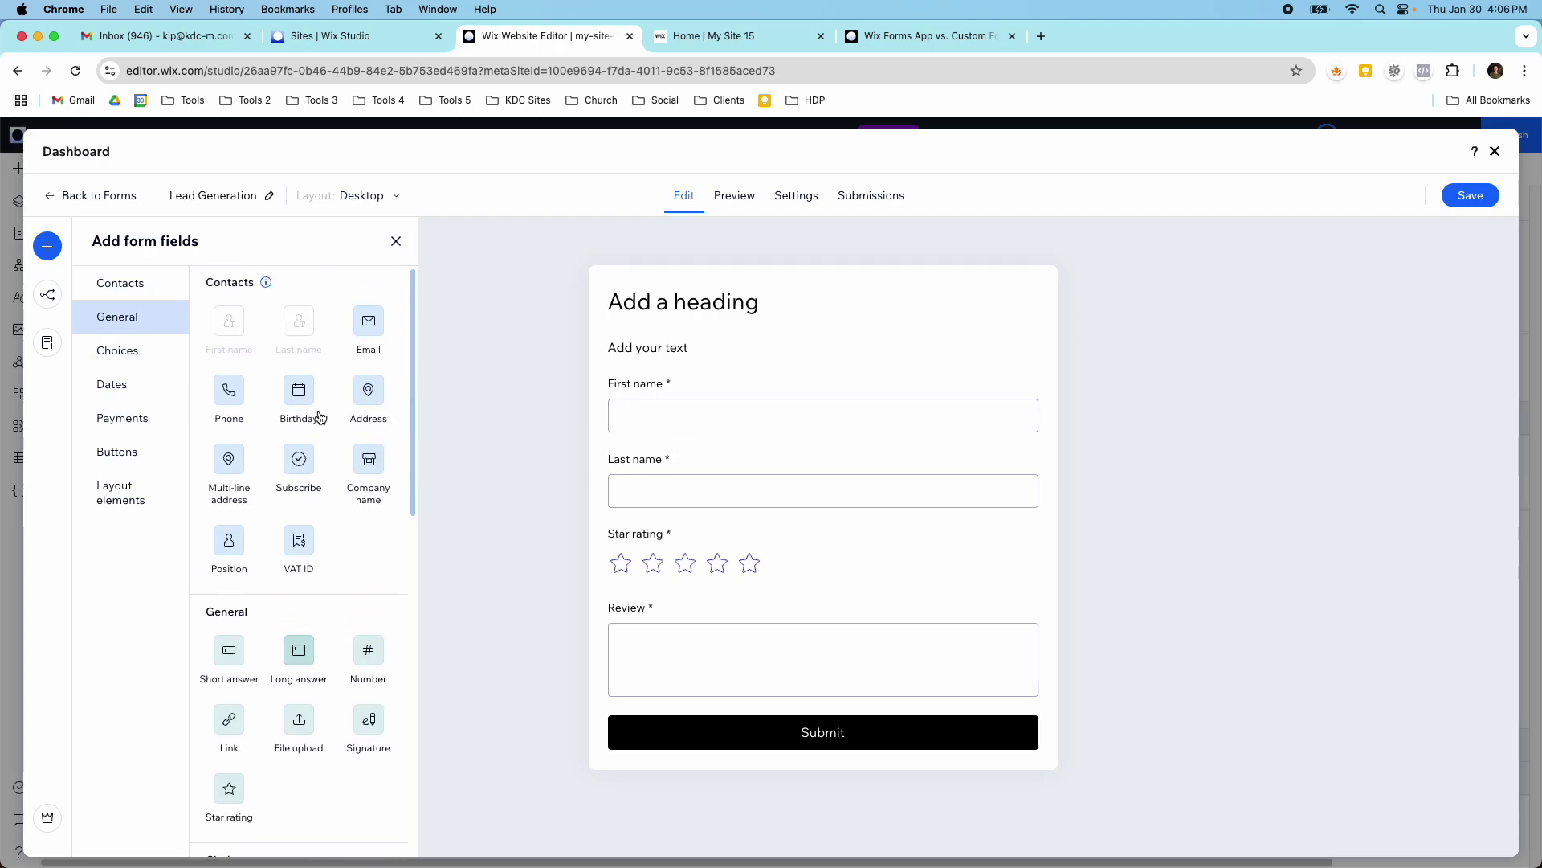
{"action": "left_click", "coordinate": [1495, 151]}
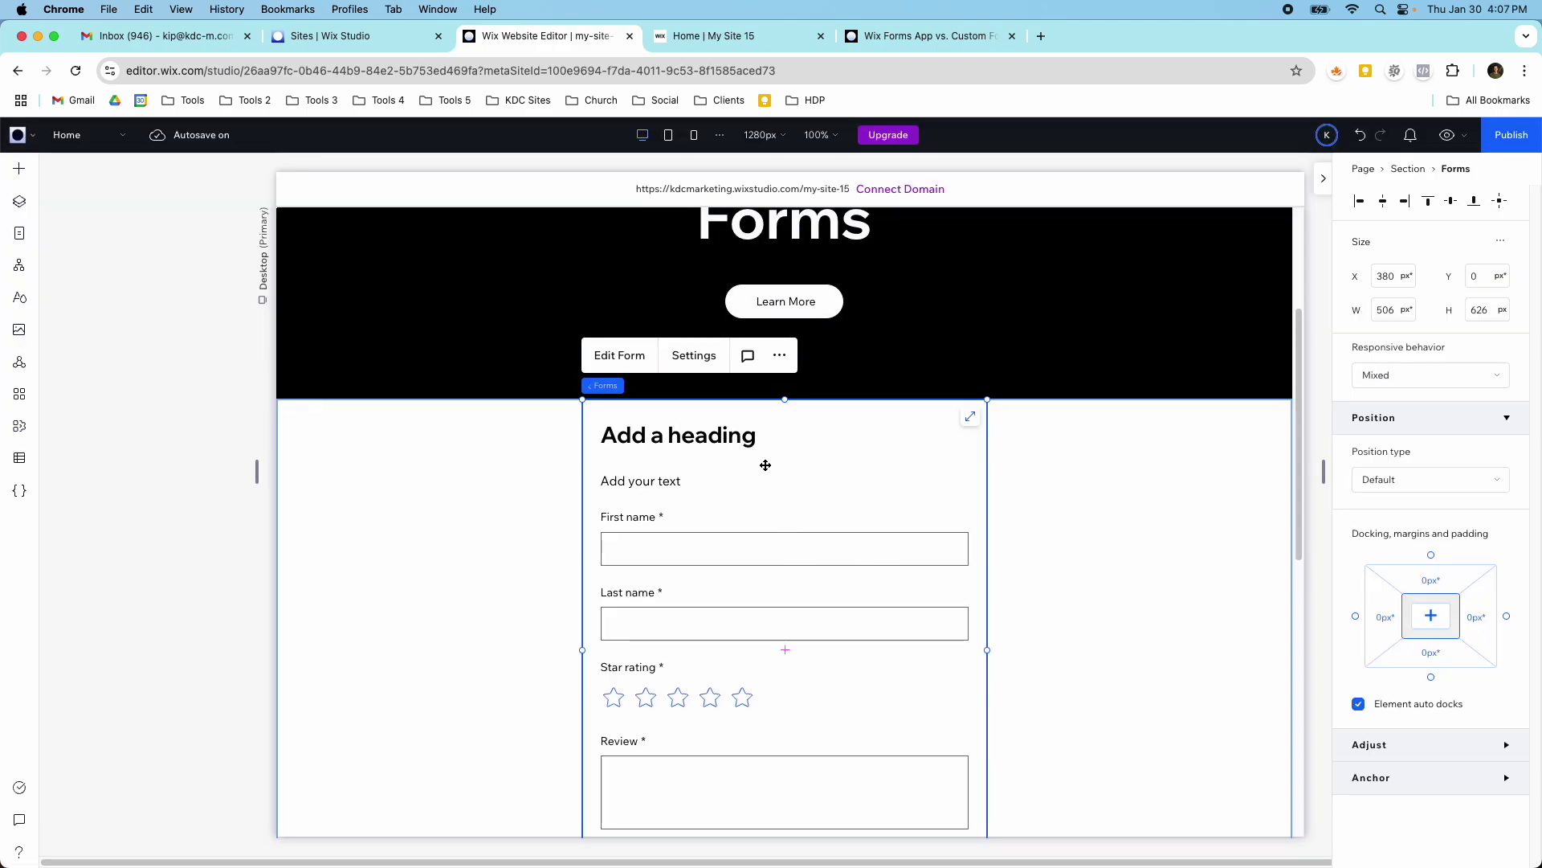
- Set the Wix form's background fill to theme Color 2 (#F0F0F0) and check its layout and design settings
{"action": "left_click", "coordinate": [694, 355]}
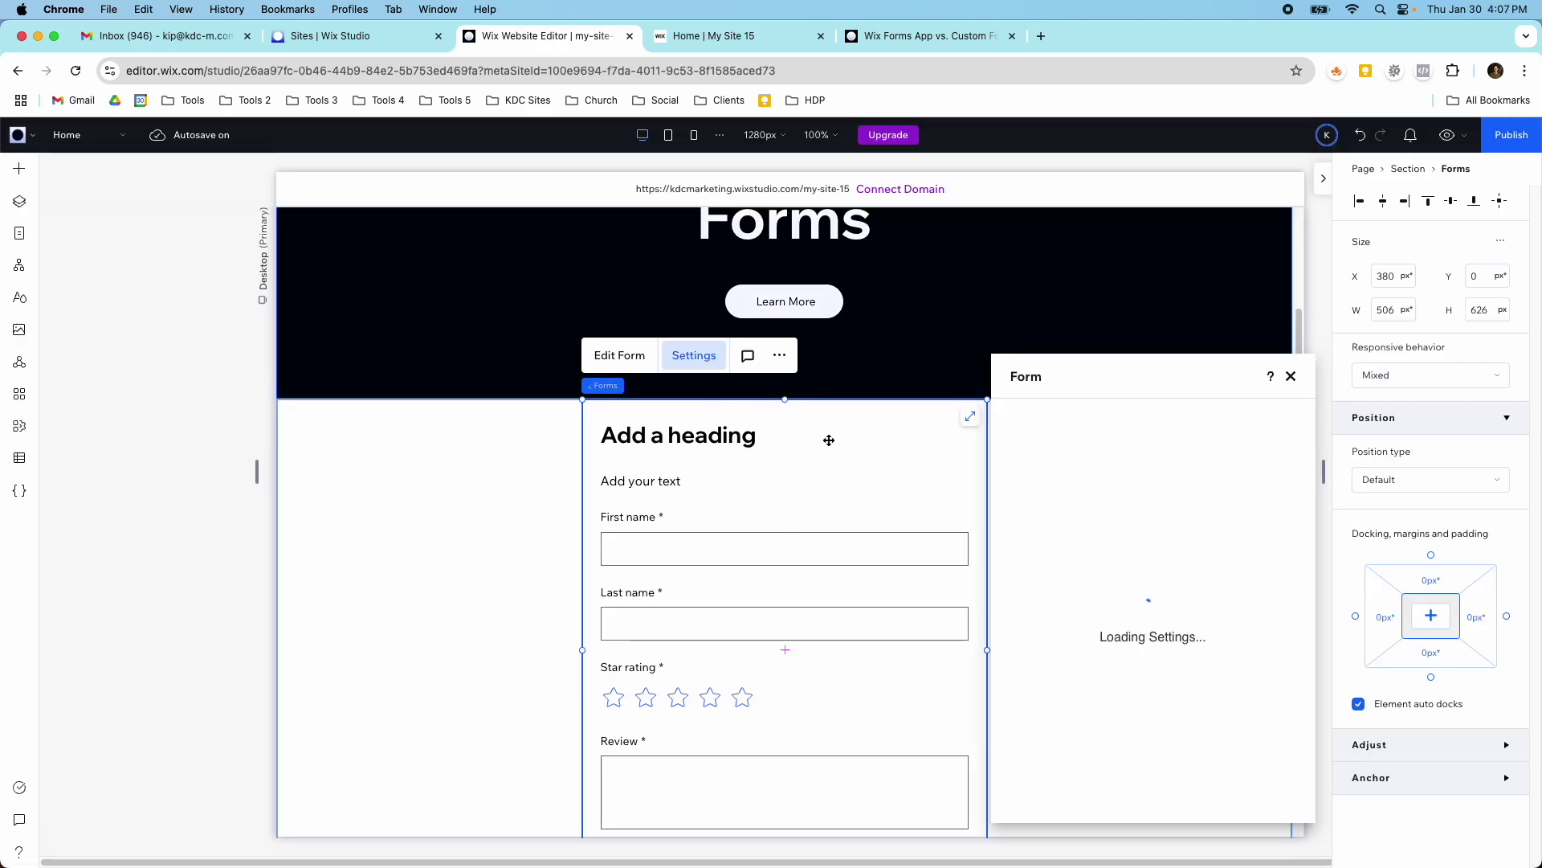
{"action": "left_click", "coordinate": [1025, 472]}
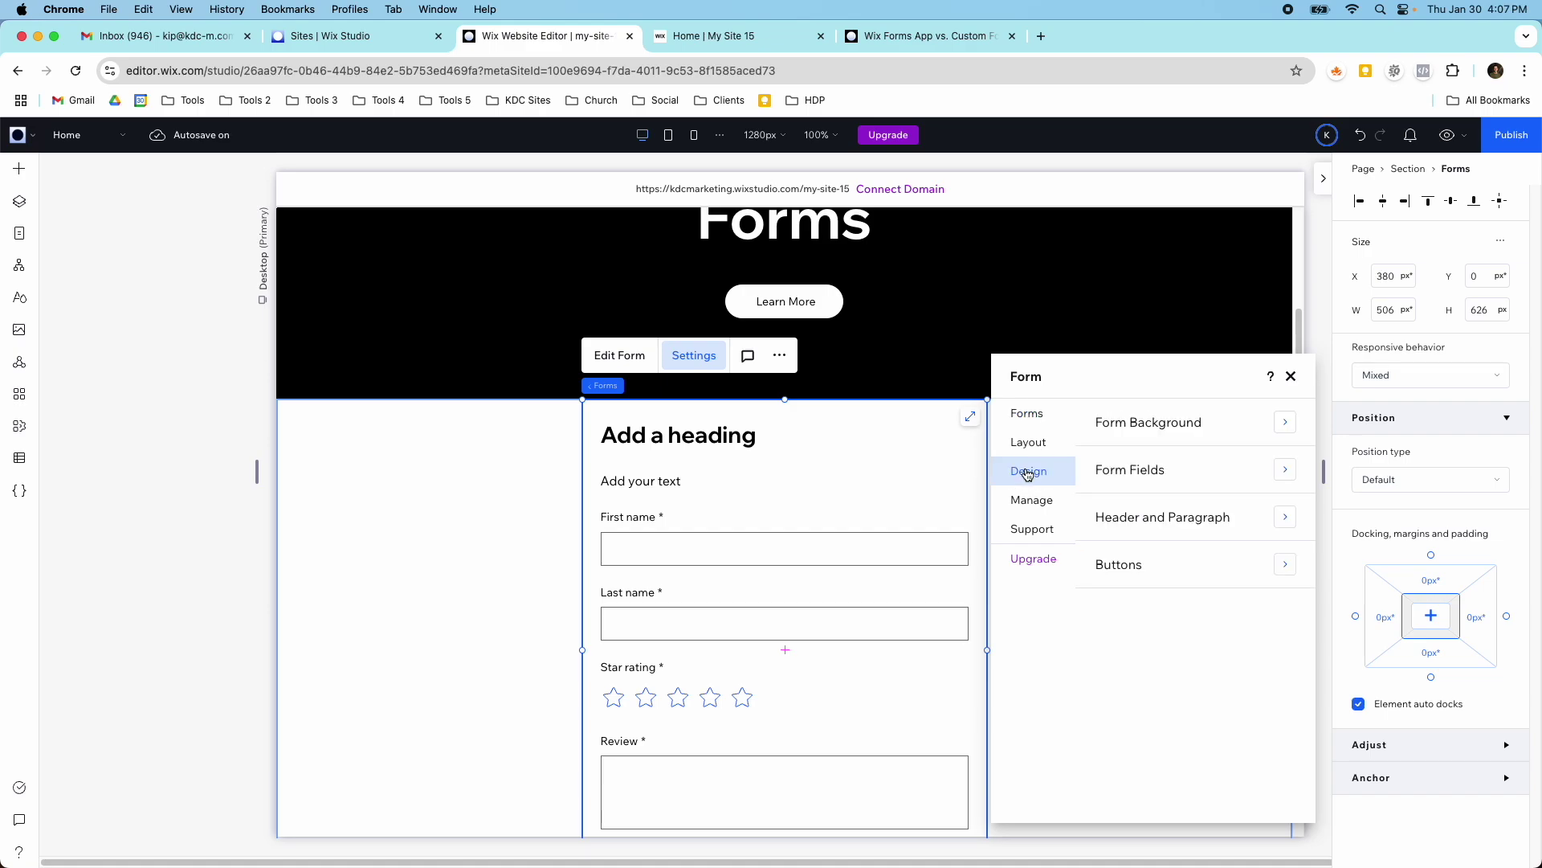
{"action": "left_click", "coordinate": [1179, 432]}
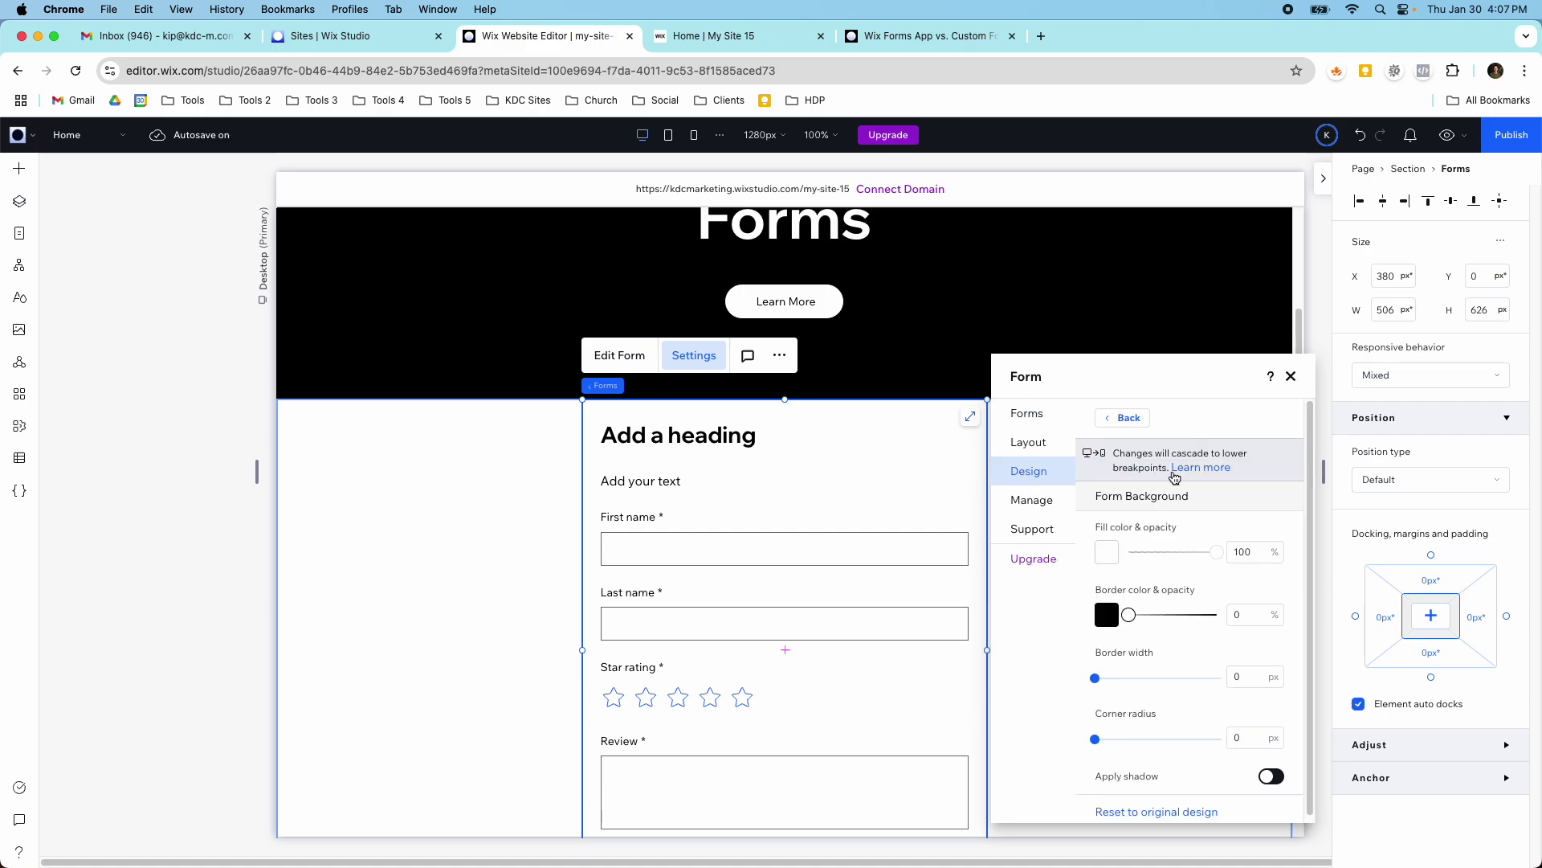
{"action": "left_click", "coordinate": [1109, 548]}
{"action": "left_click", "coordinate": [1180, 641]}
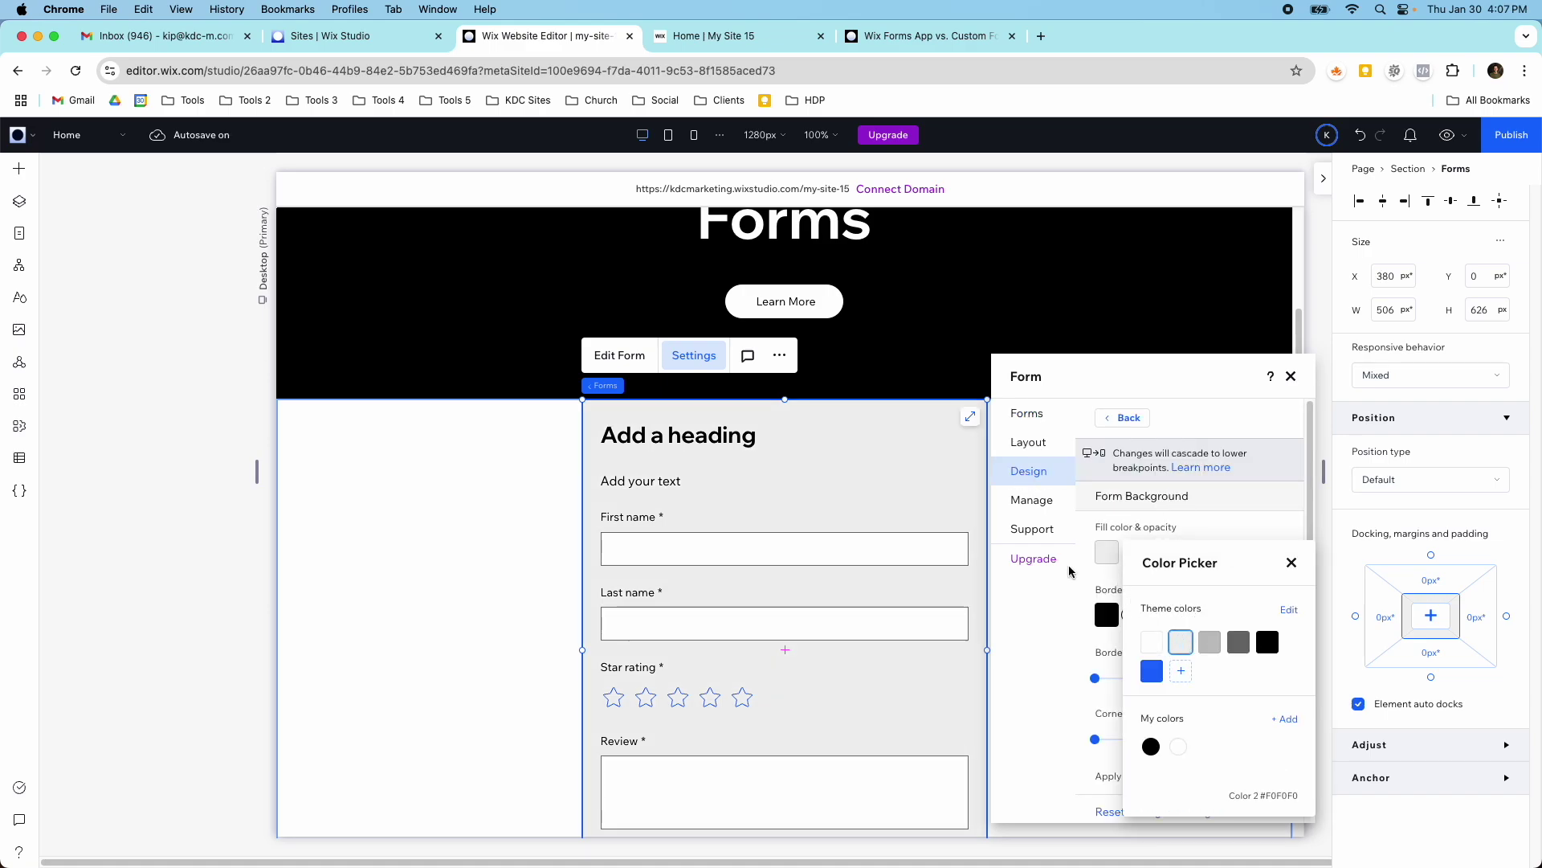
{"action": "left_click", "coordinate": [1047, 454]}
{"action": "left_click", "coordinate": [1044, 444]}
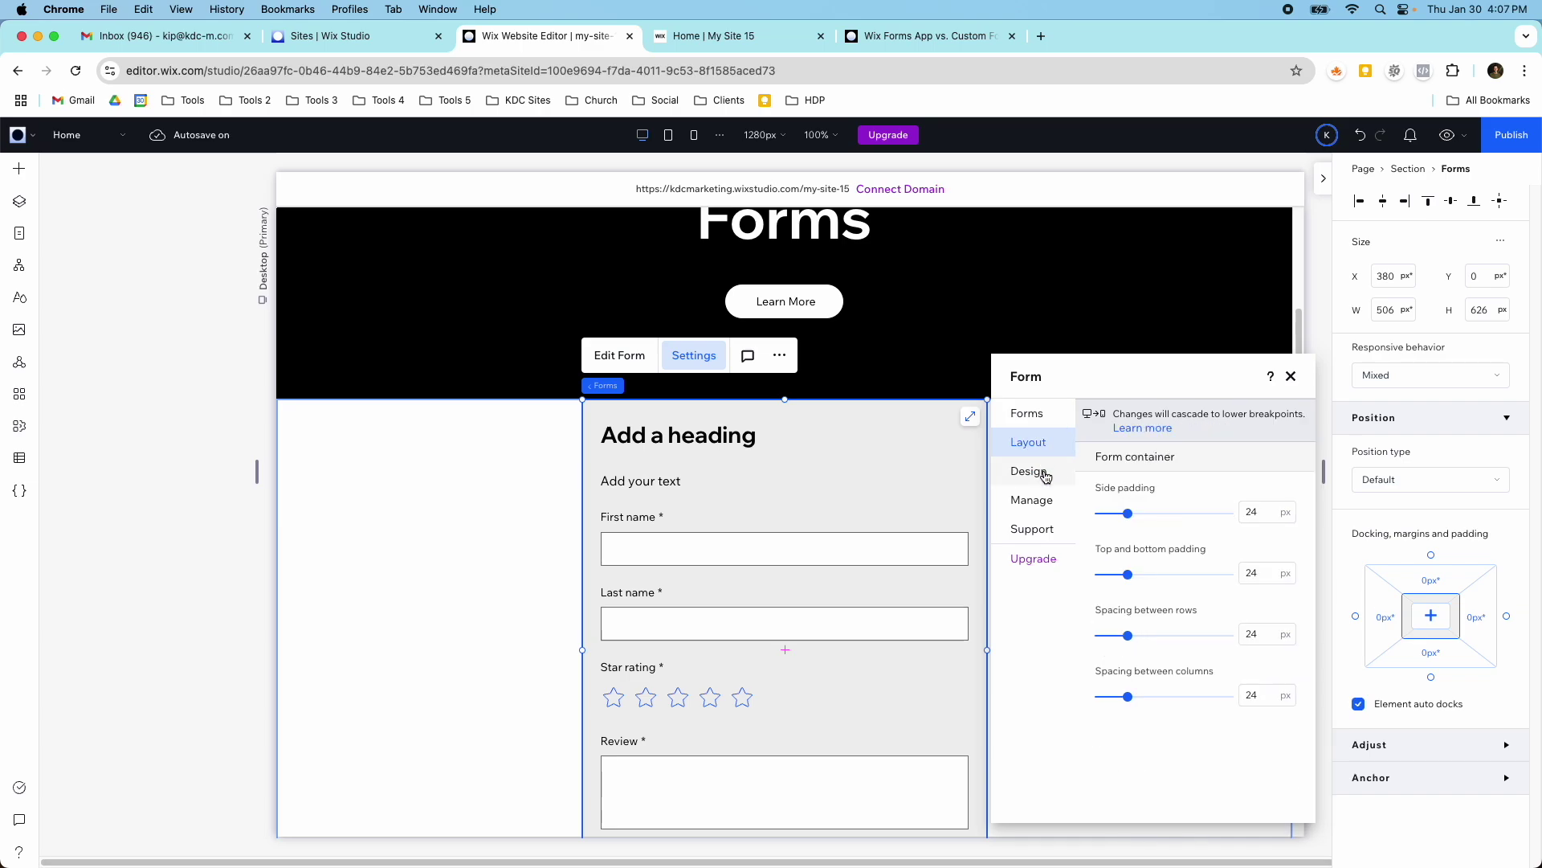
{"action": "left_click", "coordinate": [1044, 472]}
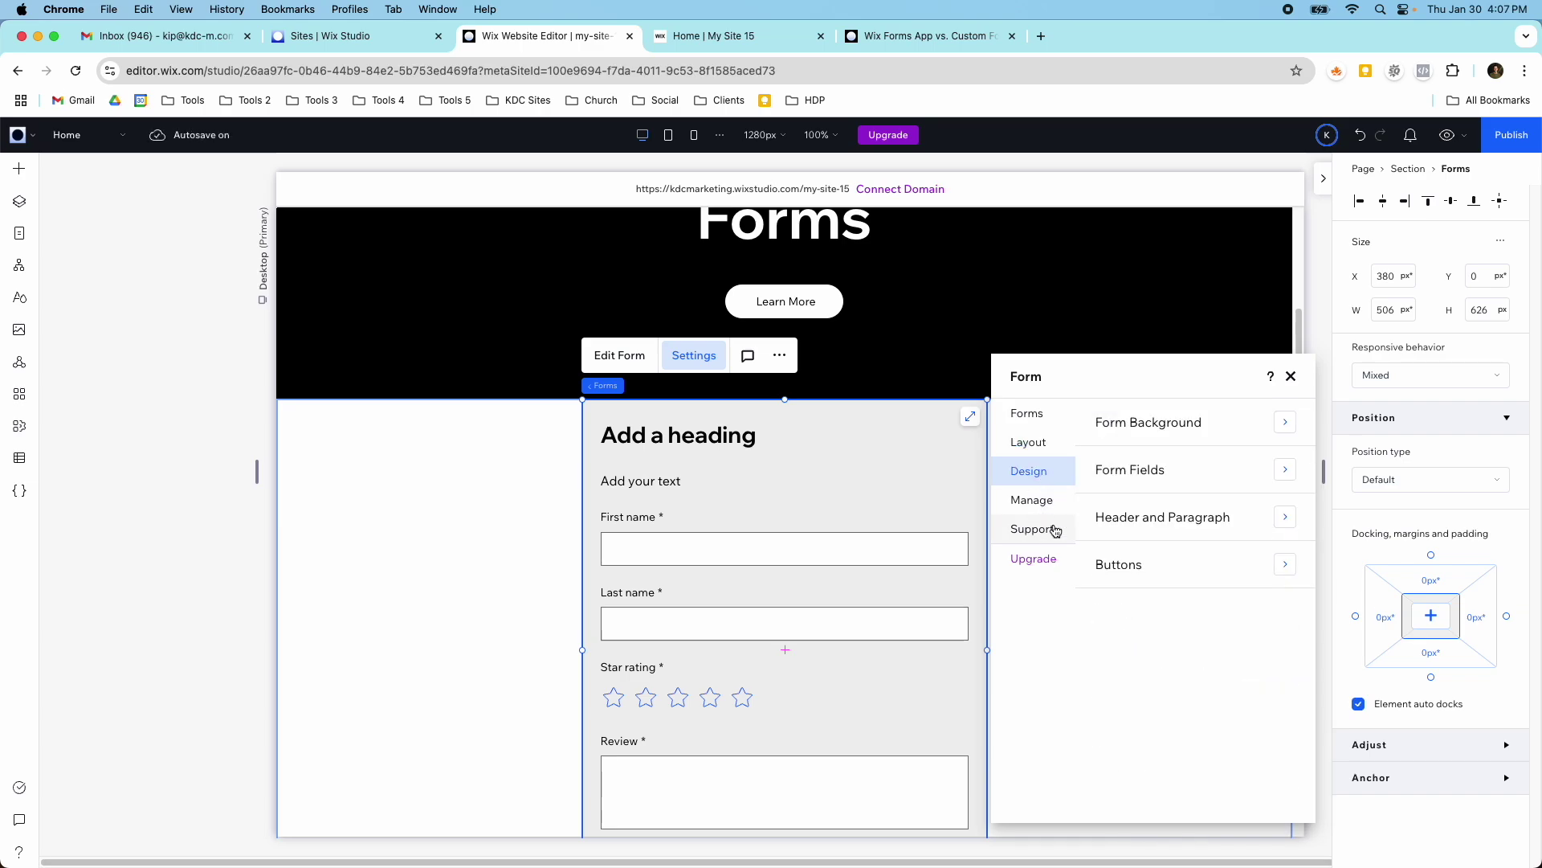
{"action": "left_click", "coordinate": [1288, 376]}
- Select the CMS form's section and compare its layout and dataset connection with the Wix form above it
{"action": "scroll", "coordinate": [1059, 518], "scroll_direction": "down", "scroll_amount": 7}
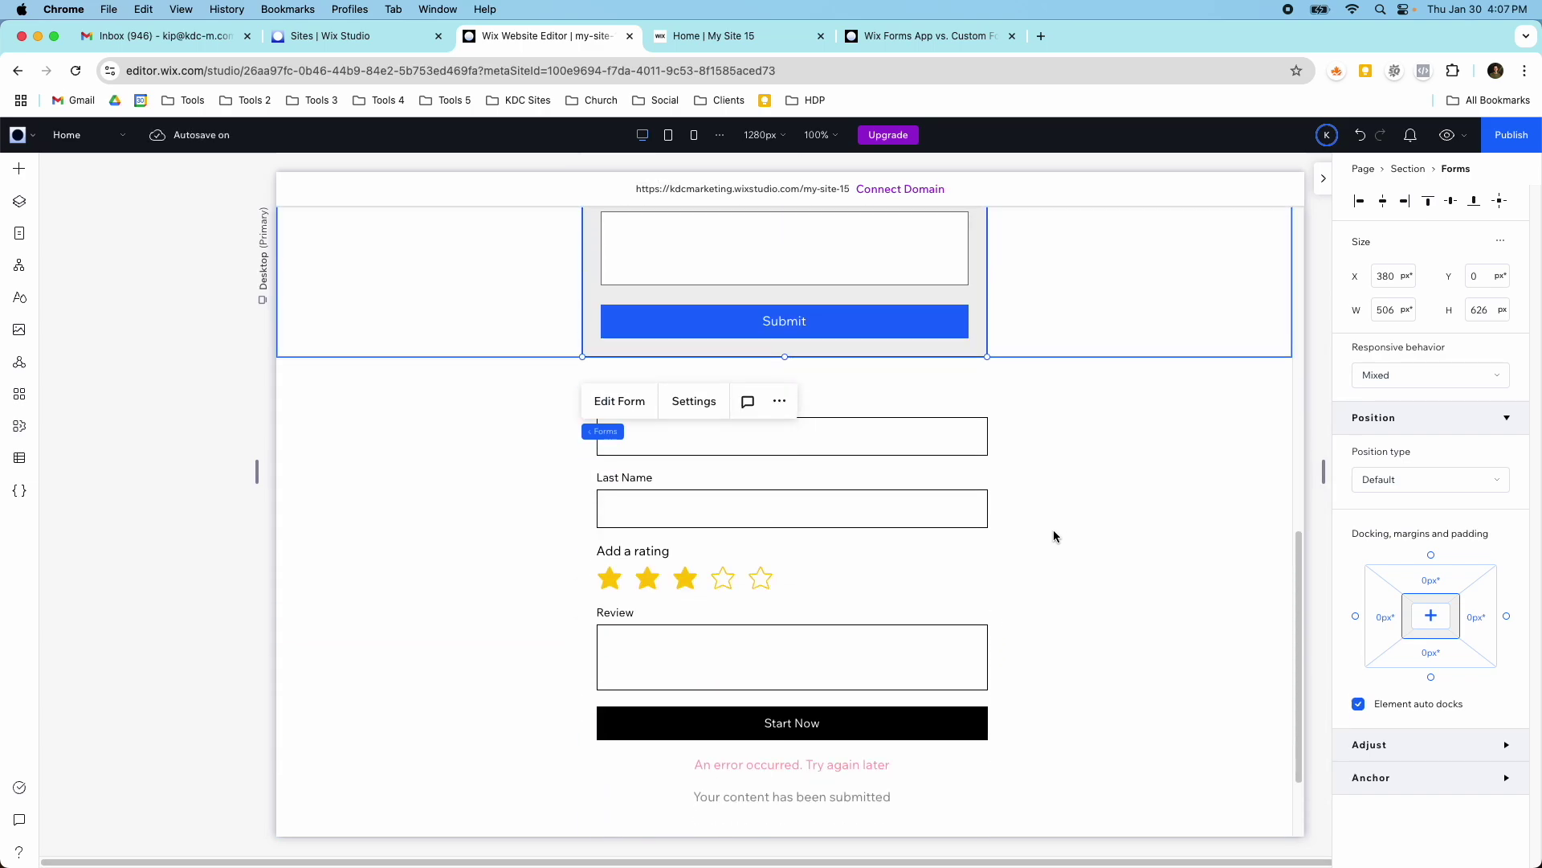
{"action": "left_click", "coordinate": [862, 496]}
{"action": "scroll", "coordinate": [726, 526], "scroll_direction": "down", "scroll_amount": 2}
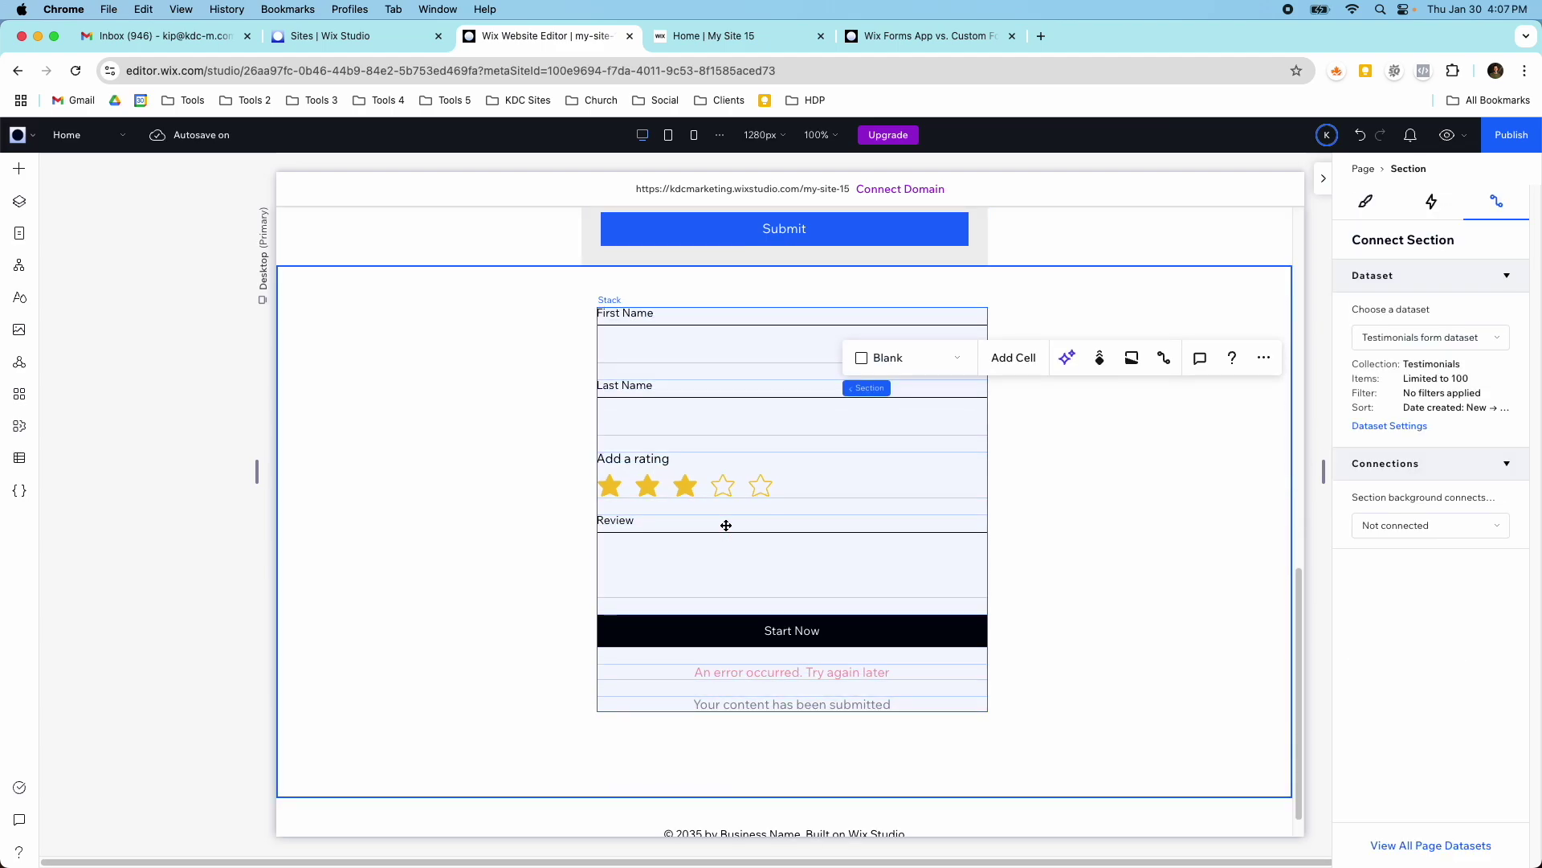
{"action": "scroll", "coordinate": [726, 525], "scroll_direction": "up", "scroll_amount": 4}
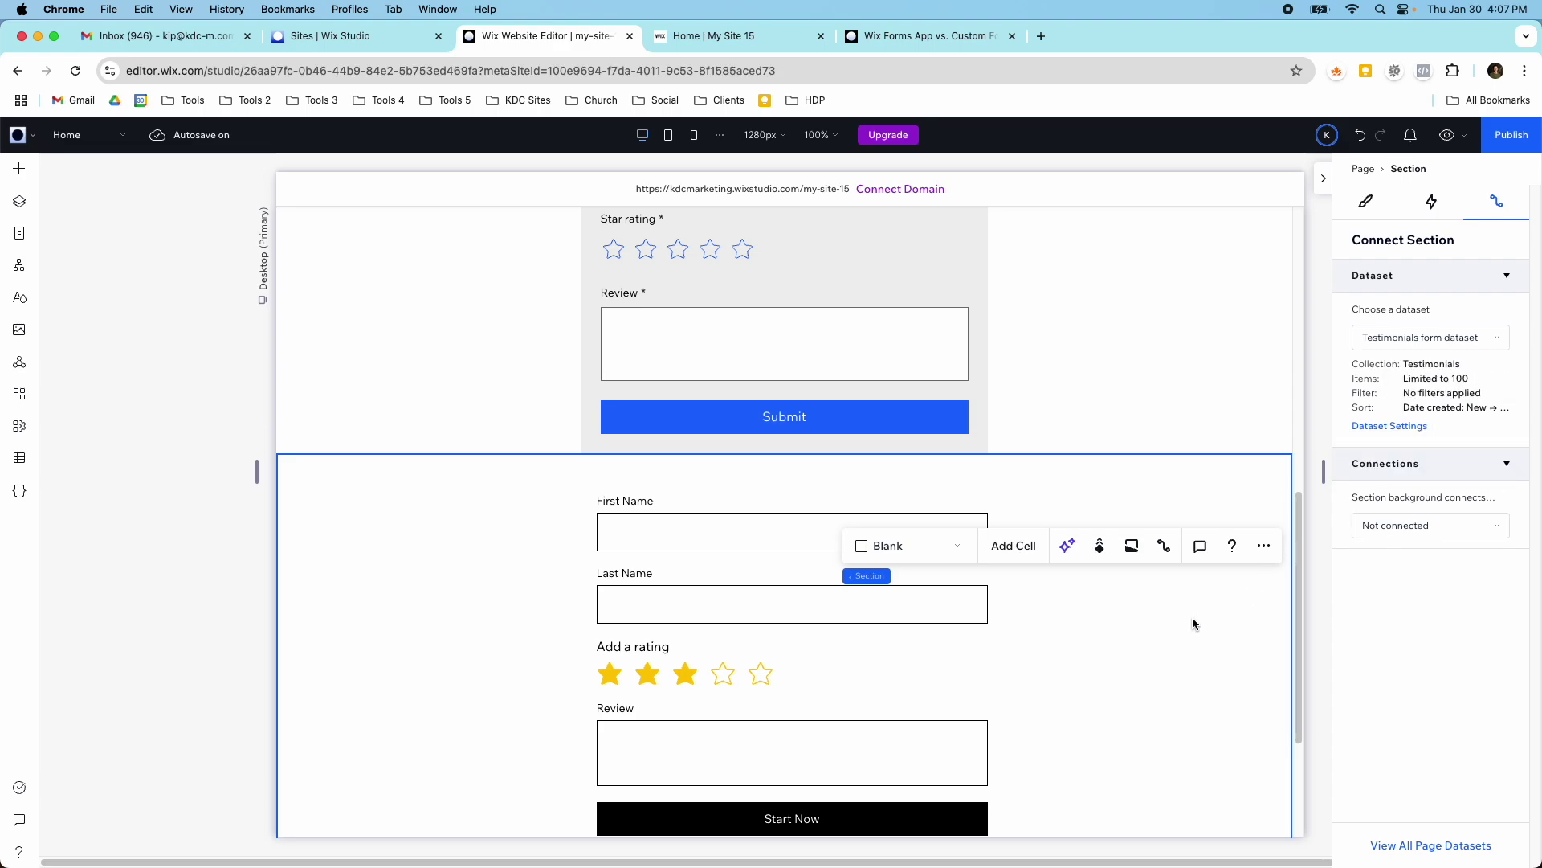
{"action": "scroll", "coordinate": [1178, 620], "scroll_direction": "down", "scroll_amount": 3}
{"action": "scroll", "coordinate": [1178, 621], "scroll_direction": "up", "scroll_amount": 5}
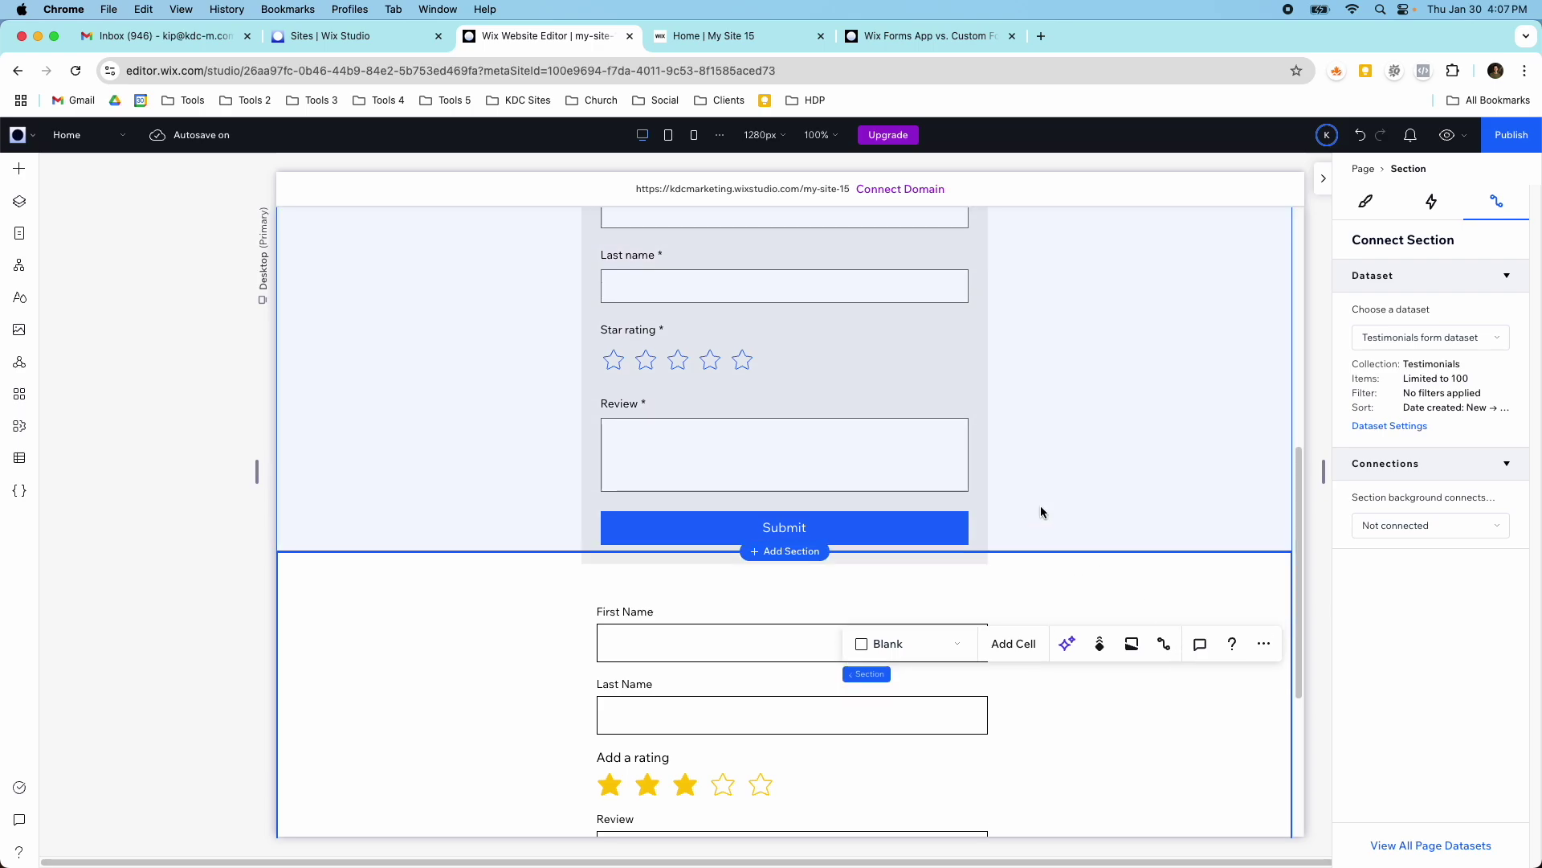
{"action": "scroll", "coordinate": [1041, 507], "scroll_direction": "up", "scroll_amount": 8}
{"action": "scroll", "coordinate": [1042, 514], "scroll_direction": "down", "scroll_amount": 10}
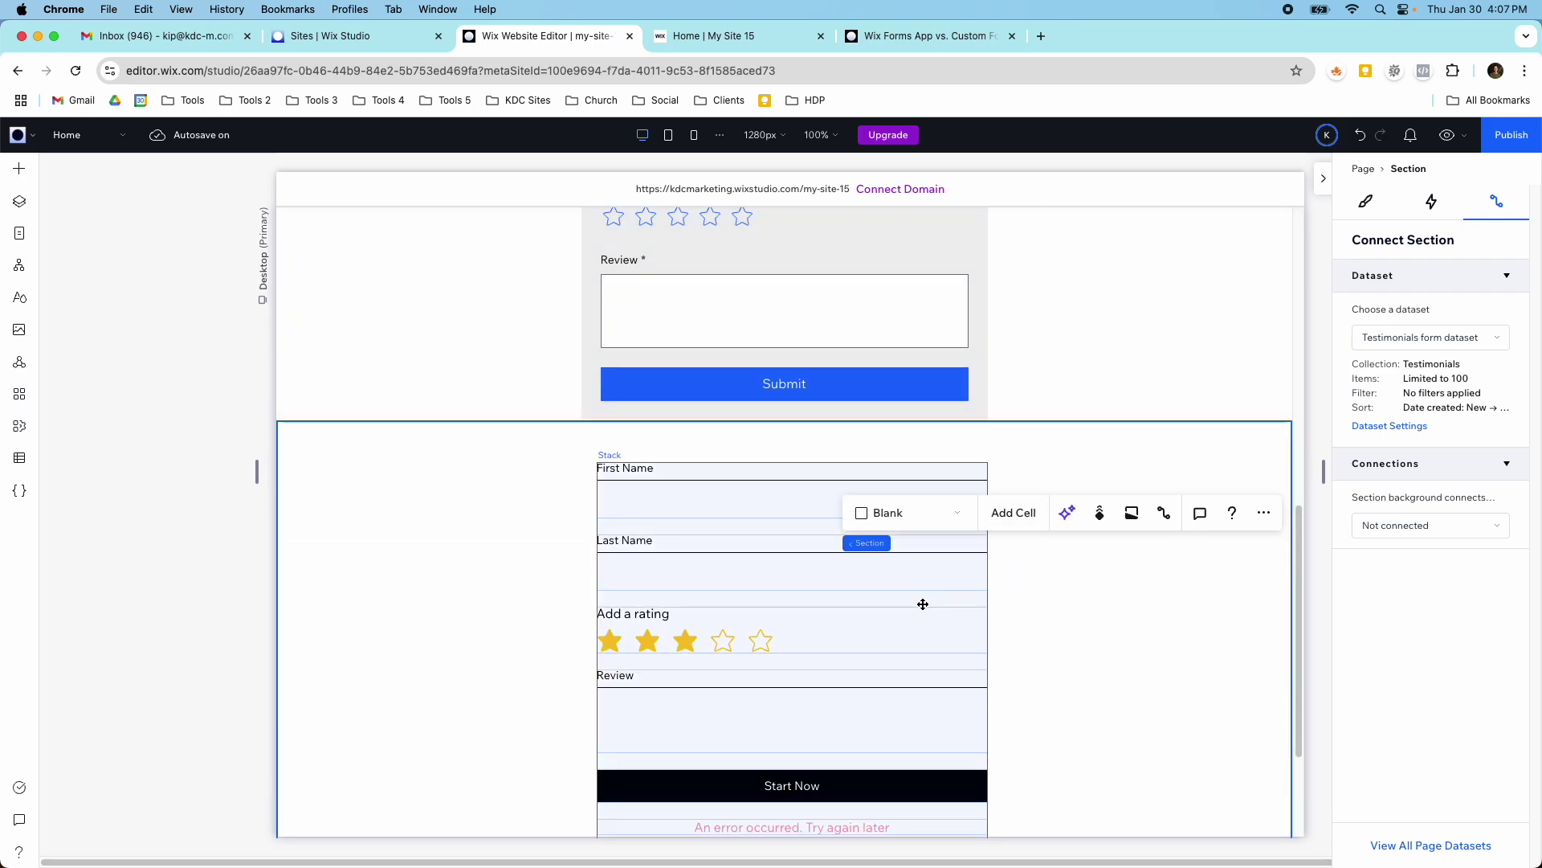
{"action": "scroll", "coordinate": [923, 604], "scroll_direction": "up", "scroll_amount": 5}
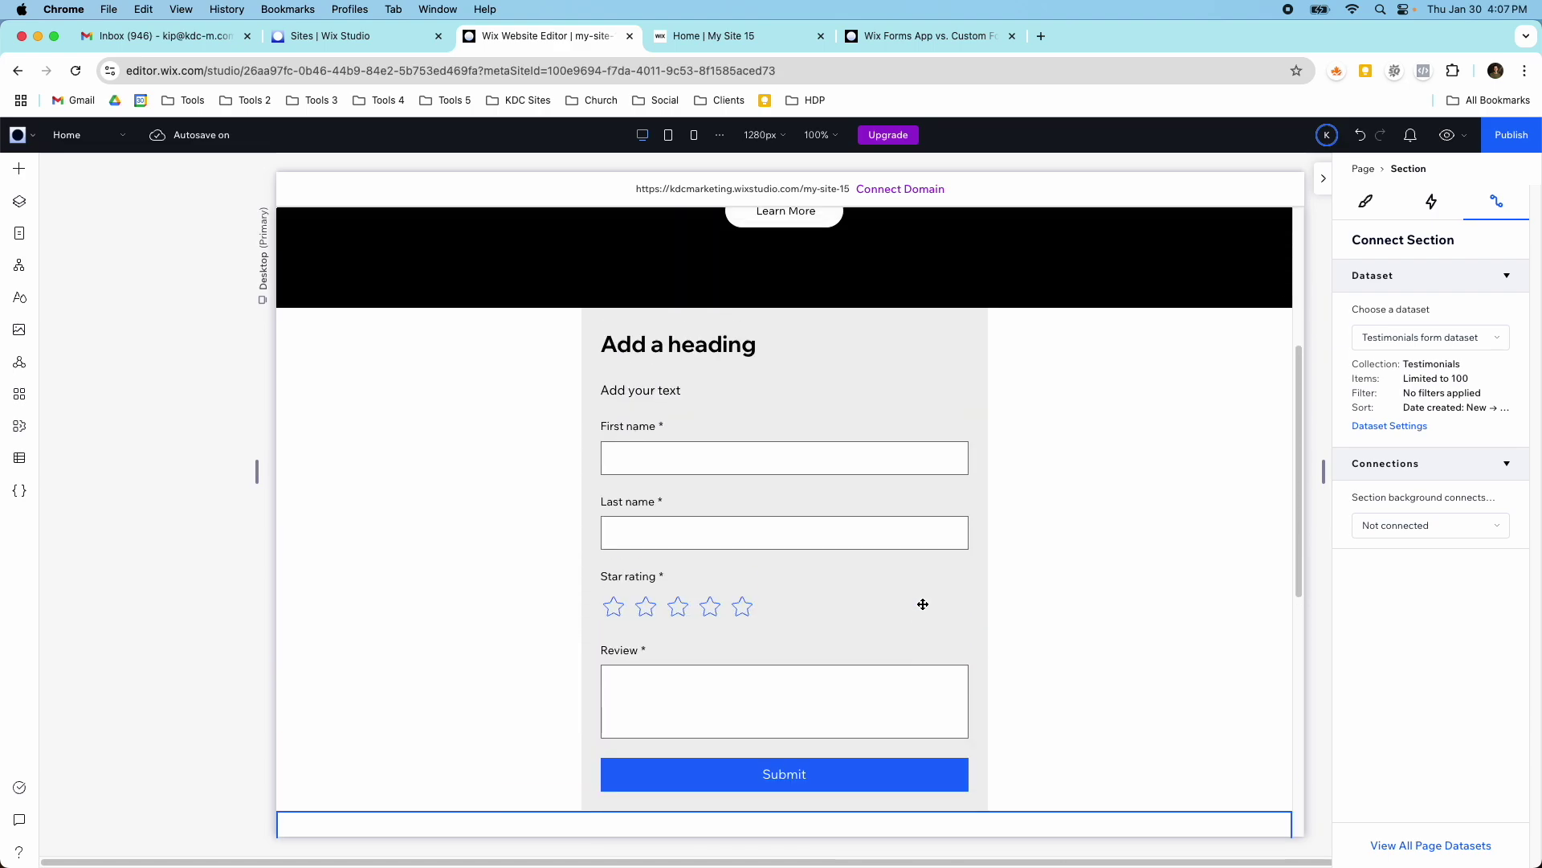
{"action": "scroll", "coordinate": [923, 604], "scroll_direction": "up", "scroll_amount": 3}
{"action": "scroll", "coordinate": [919, 603], "scroll_direction": "down", "scroll_amount": 8}
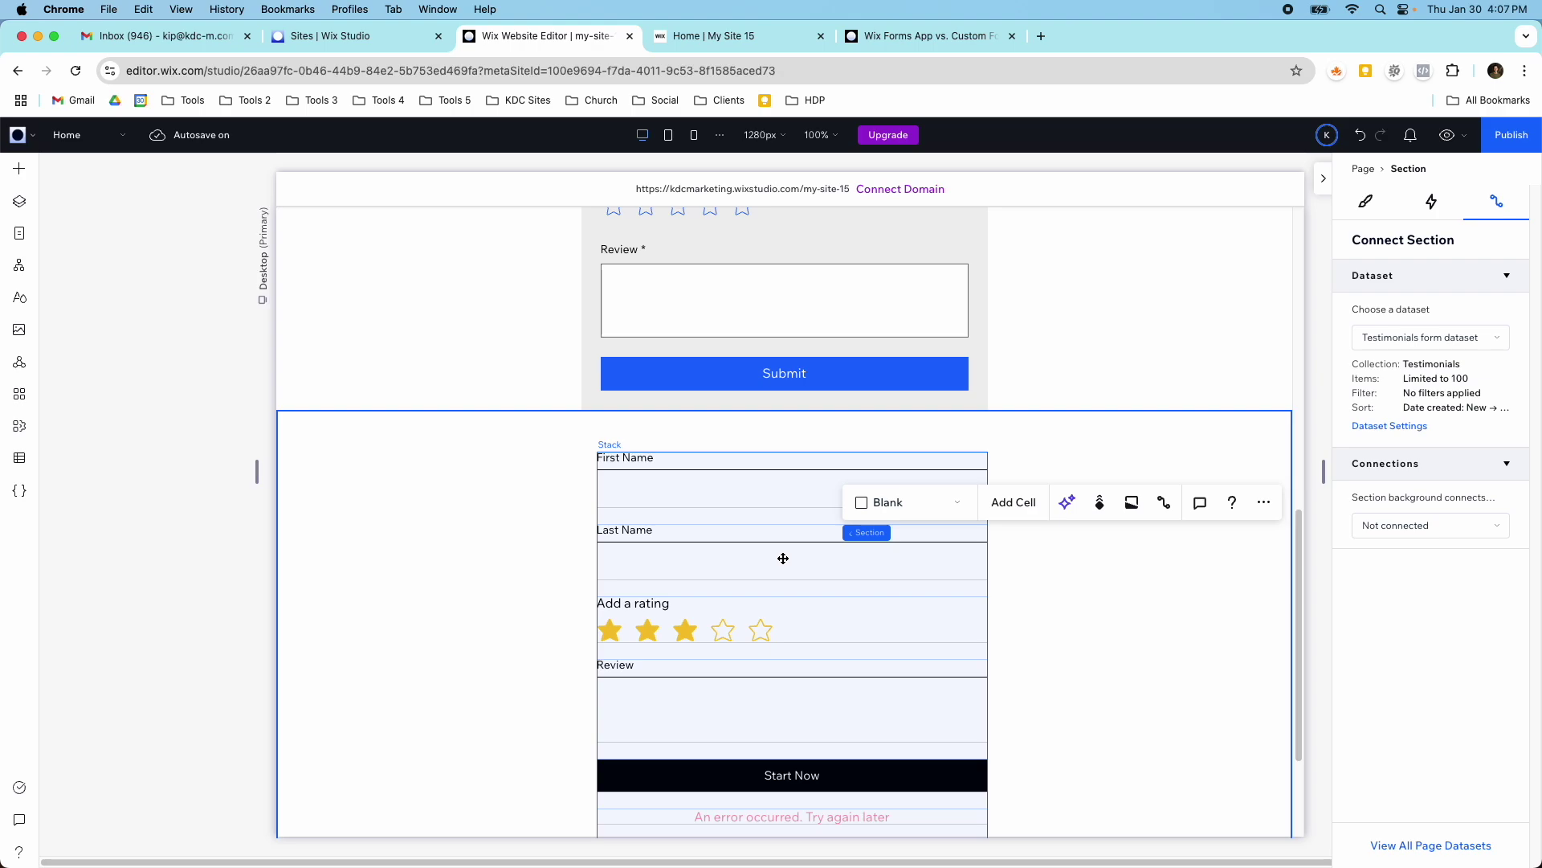
- Examine the input elements available for building CMS forms, from text boxes and date pickers to sliders and rating displays, and close the element library
{"action": "left_click", "coordinate": [19, 168]}
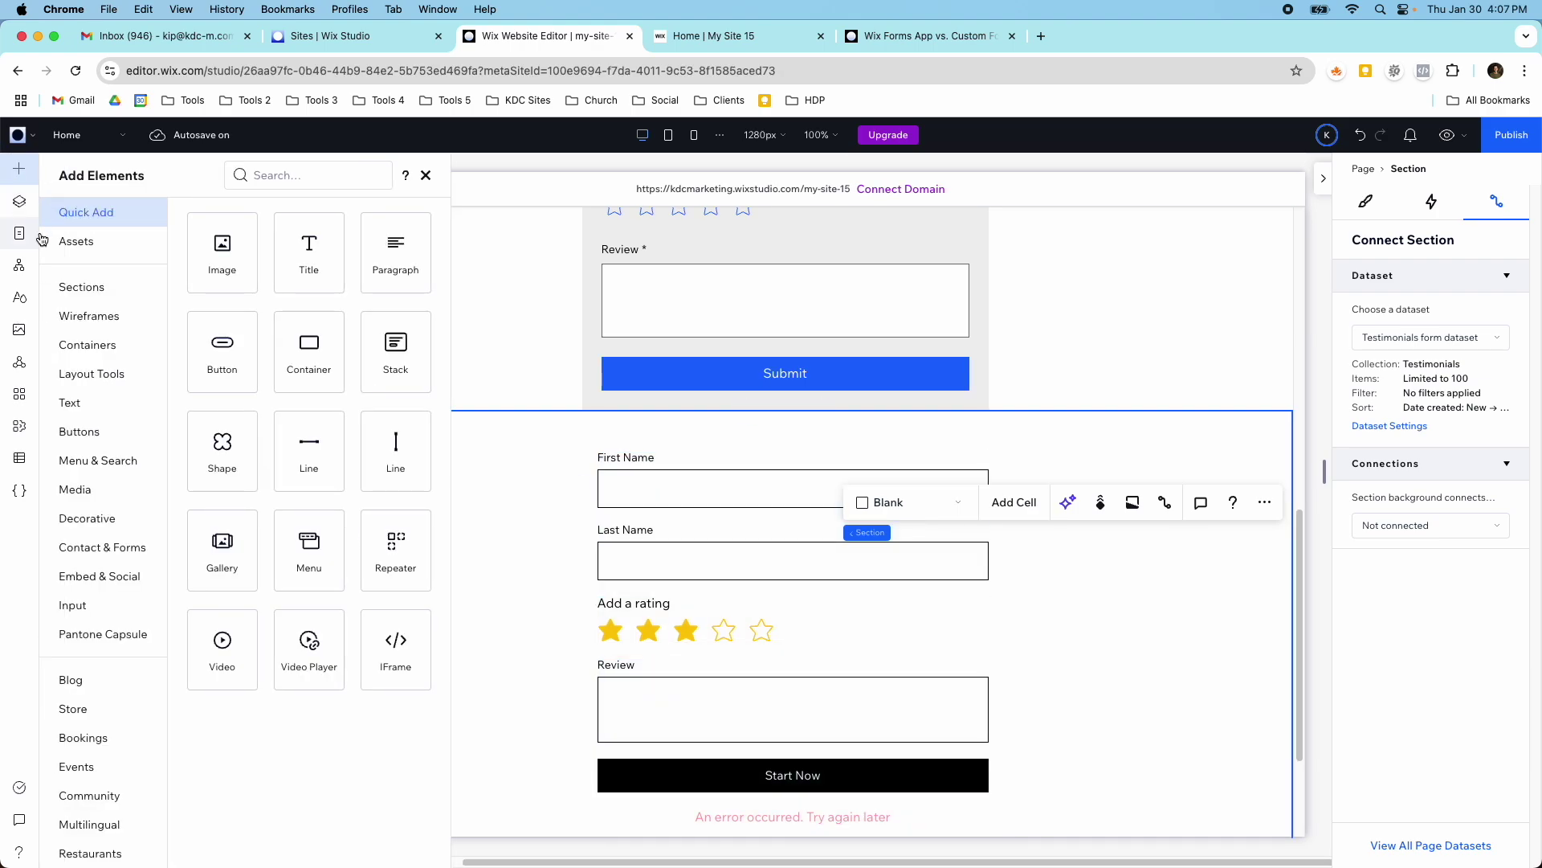
{"action": "left_click", "coordinate": [122, 604]}
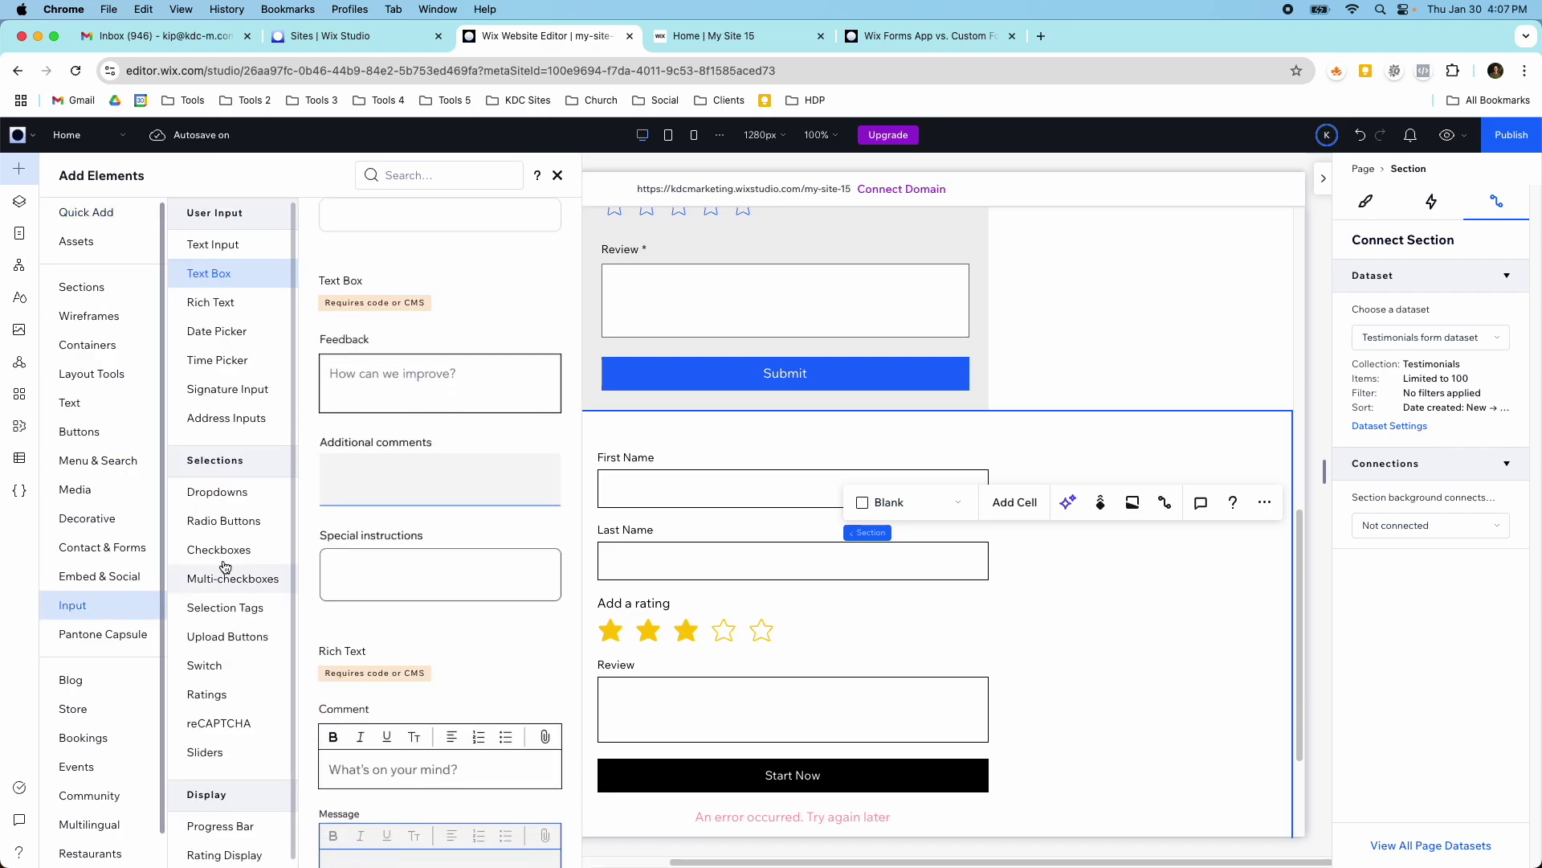
{"action": "left_click", "coordinate": [253, 305]}
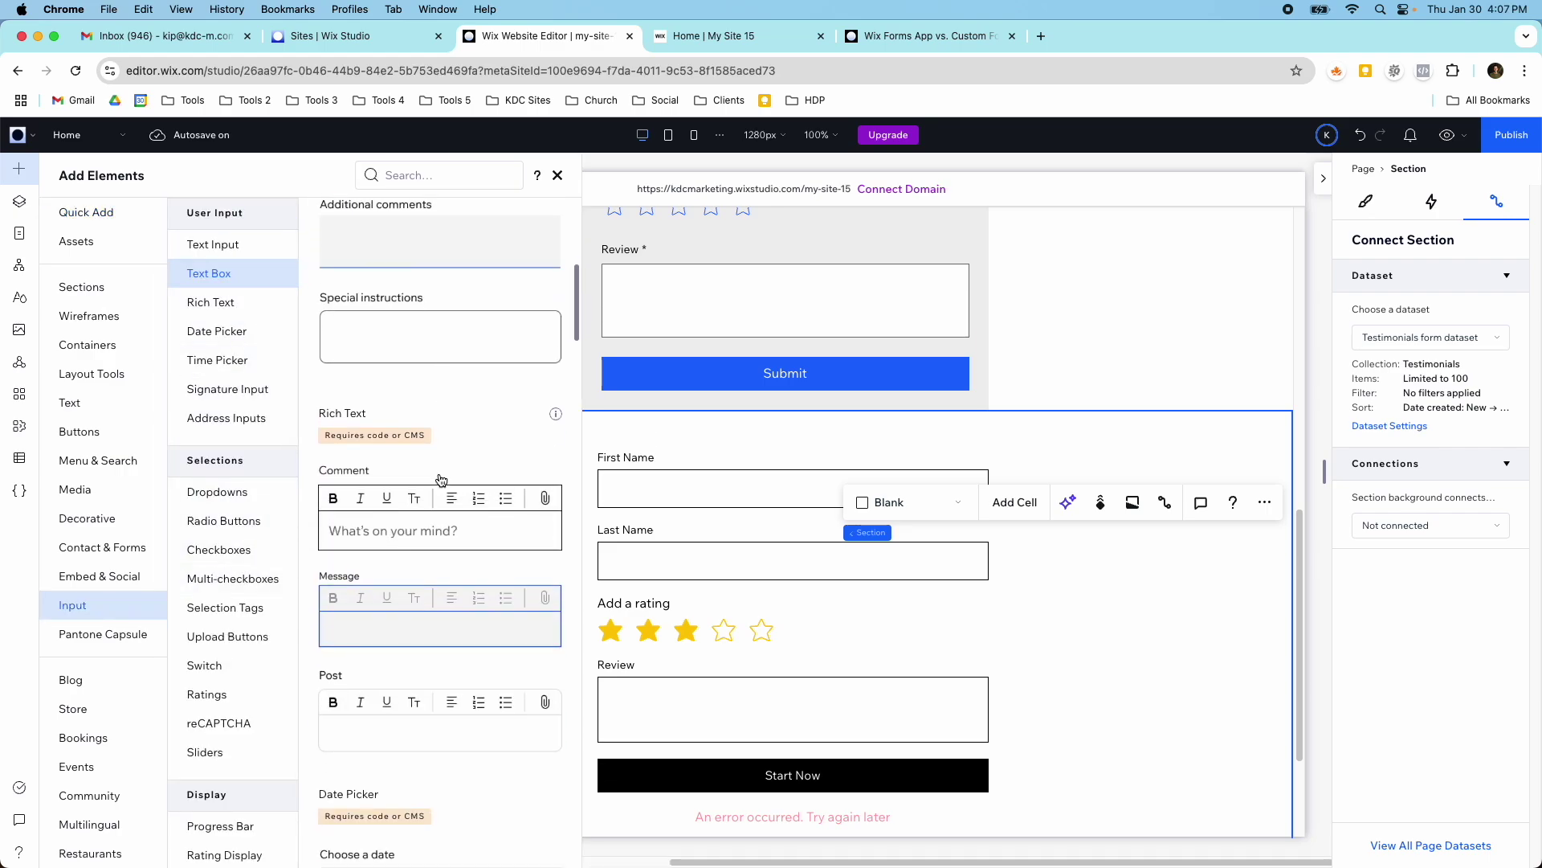
{"action": "scroll", "coordinate": [401, 490], "scroll_direction": "down", "scroll_amount": 10}
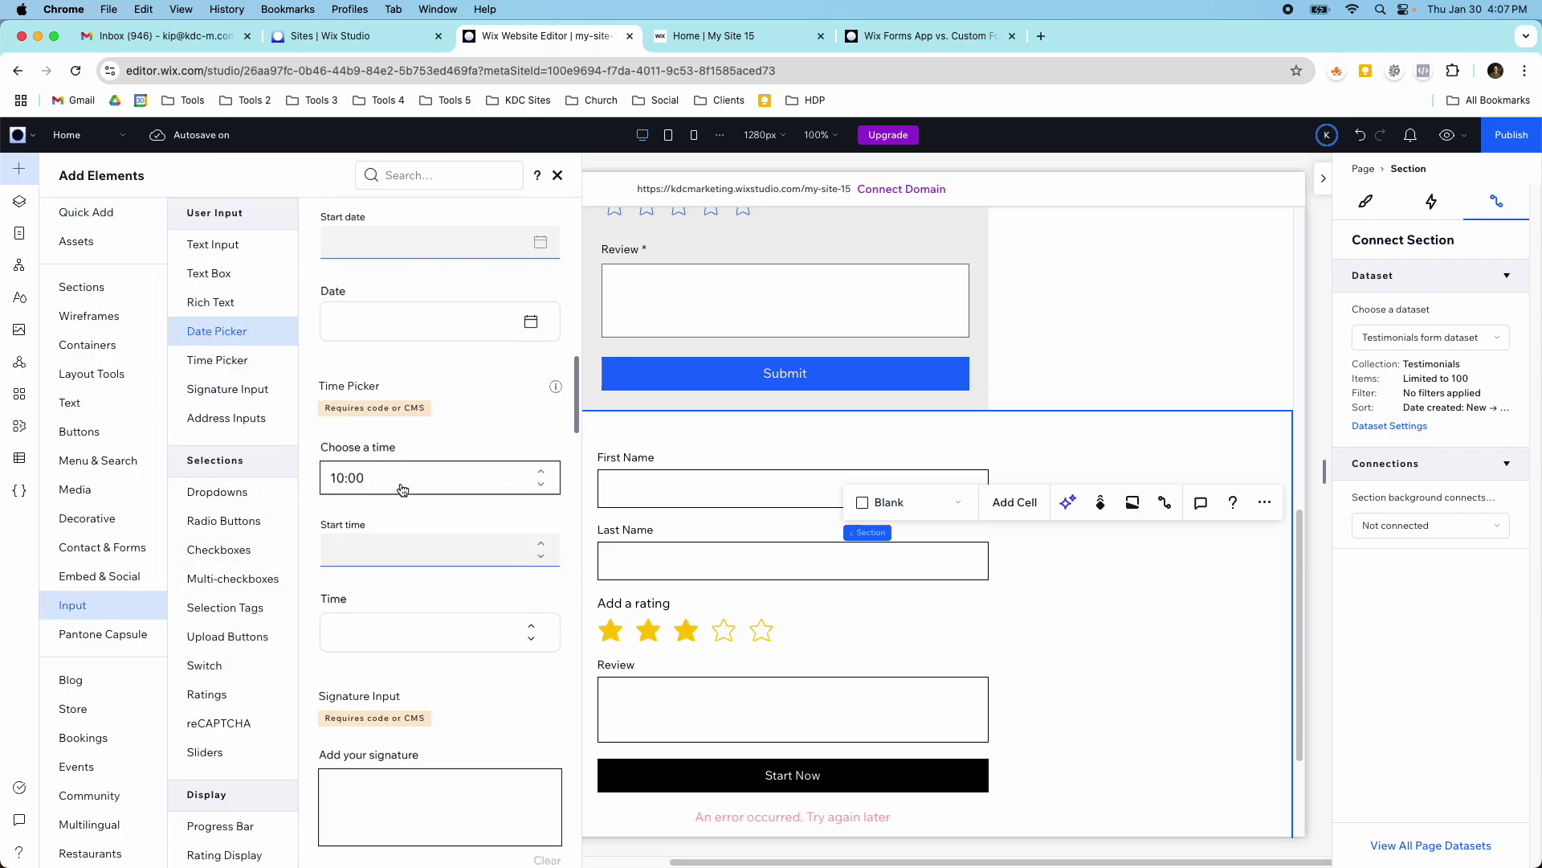
{"action": "scroll", "coordinate": [402, 490], "scroll_direction": "down", "scroll_amount": 15}
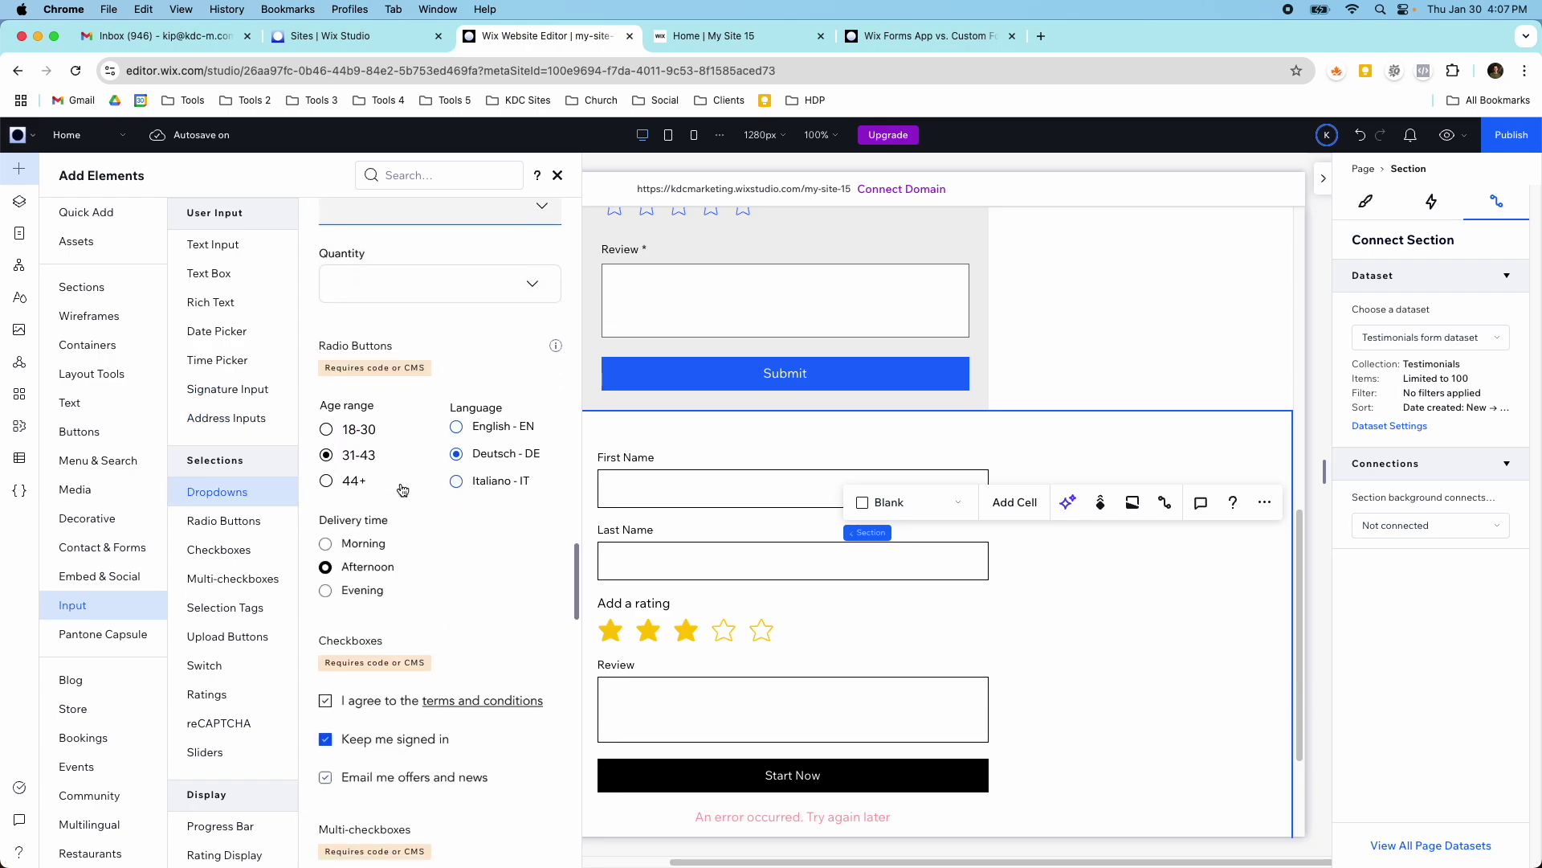
{"action": "scroll", "coordinate": [403, 490], "scroll_direction": "down", "scroll_amount": 10}
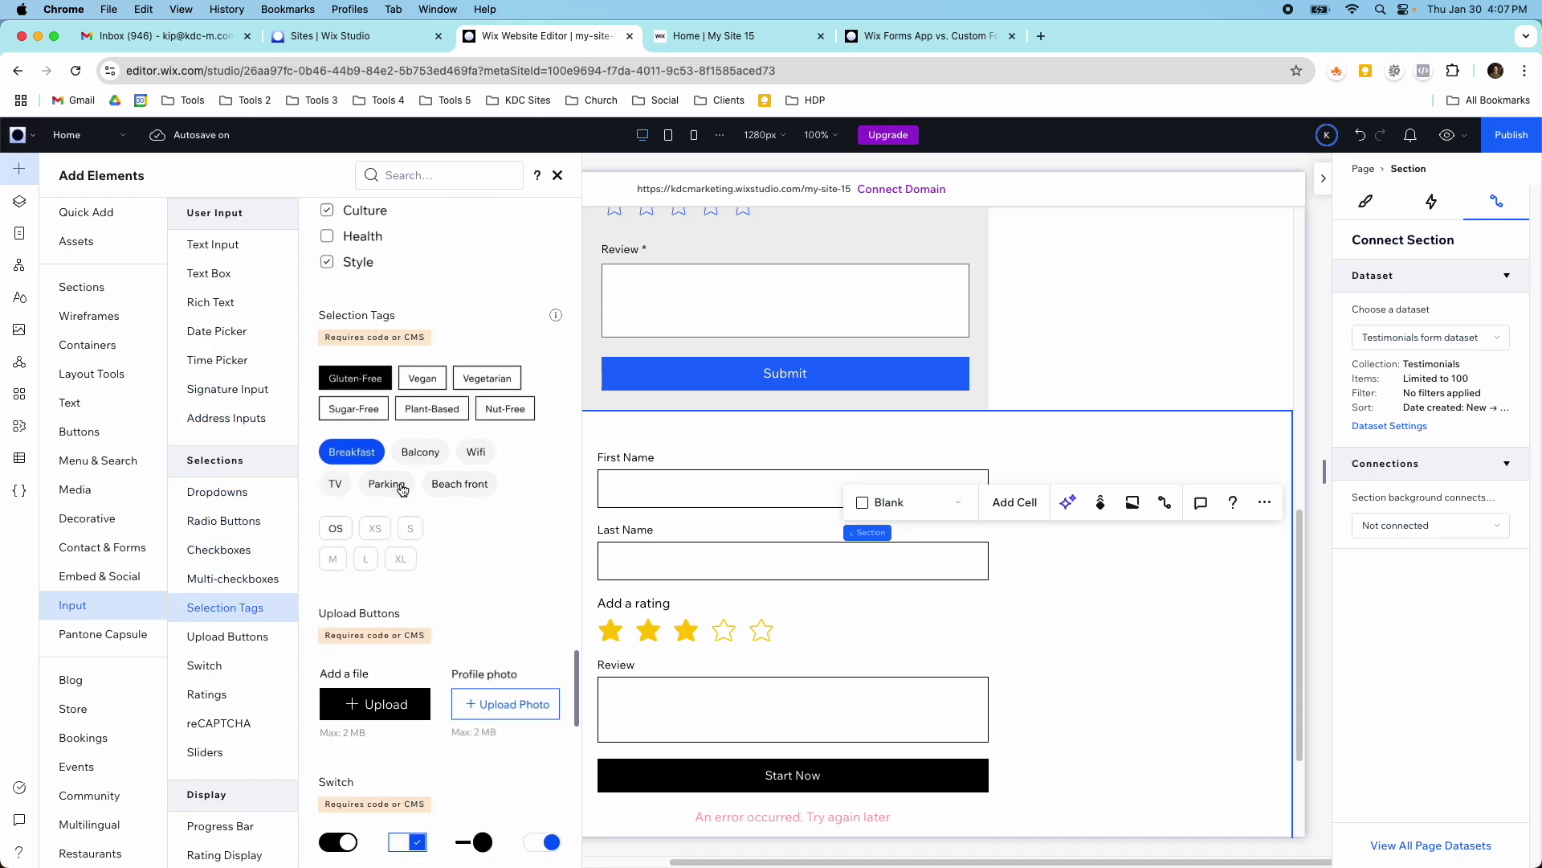
{"action": "scroll", "coordinate": [402, 490], "scroll_direction": "down", "scroll_amount": 10}
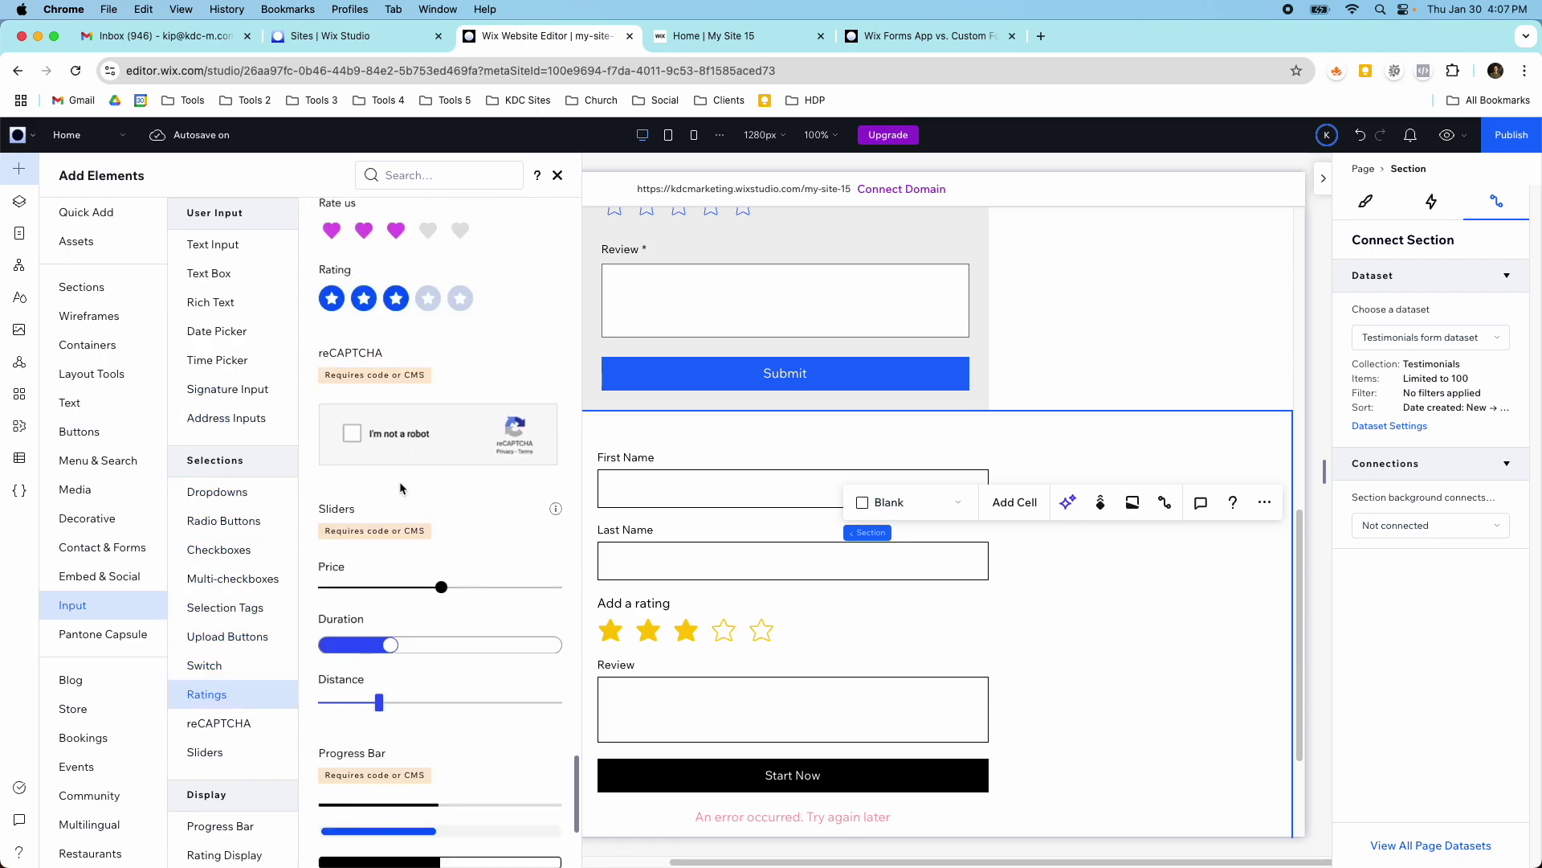
{"action": "scroll", "coordinate": [400, 487], "scroll_direction": "down", "scroll_amount": 6}
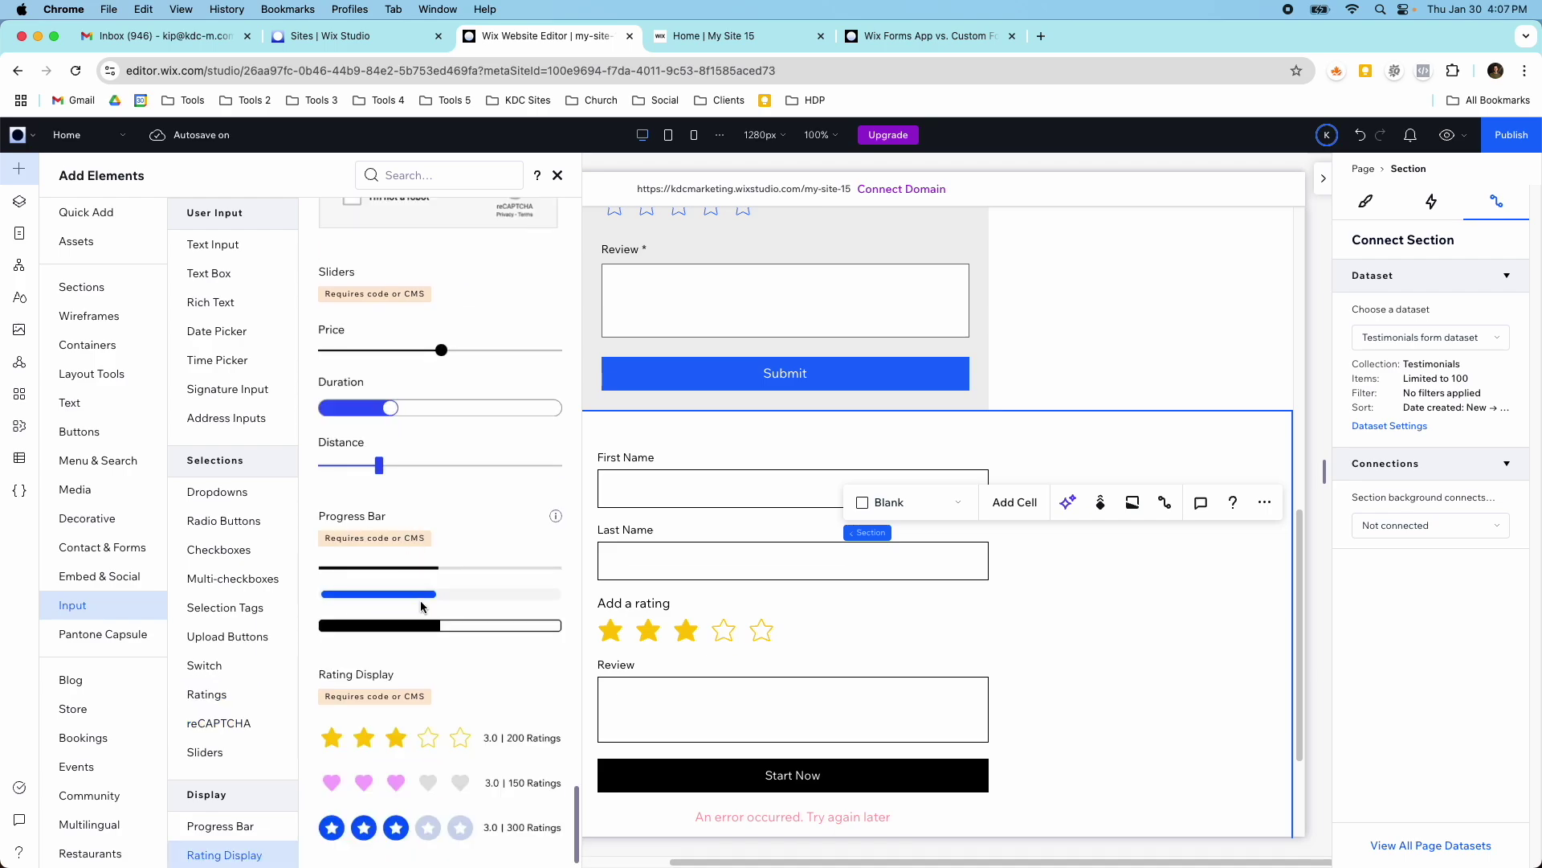
{"action": "scroll", "coordinate": [403, 606], "scroll_direction": "up", "scroll_amount": 15}
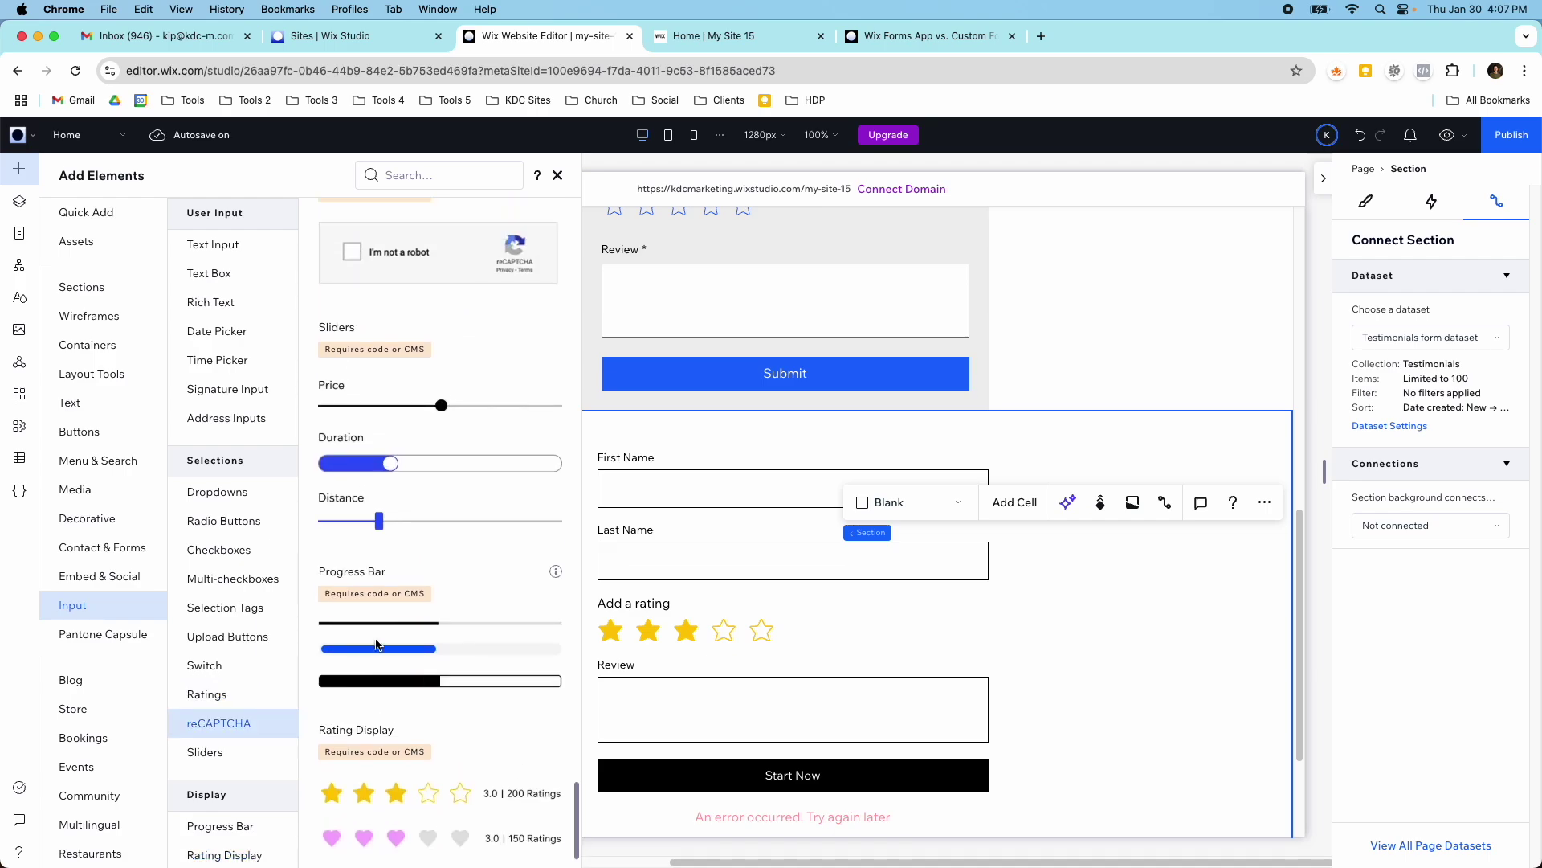
{"action": "scroll", "coordinate": [376, 645], "scroll_direction": "up", "scroll_amount": 15}
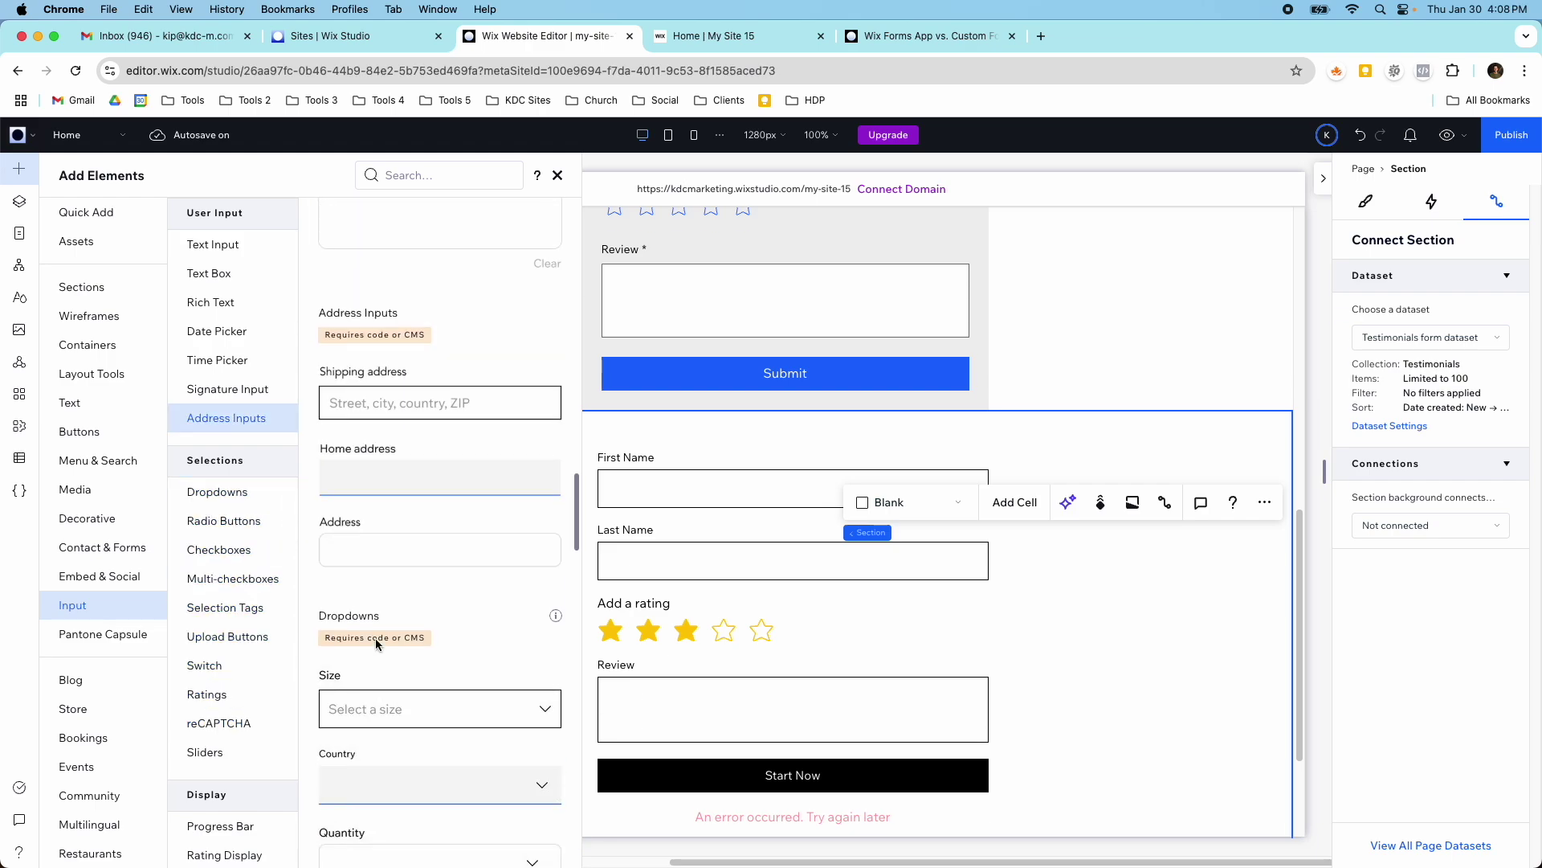
{"action": "left_click", "coordinate": [558, 175]}
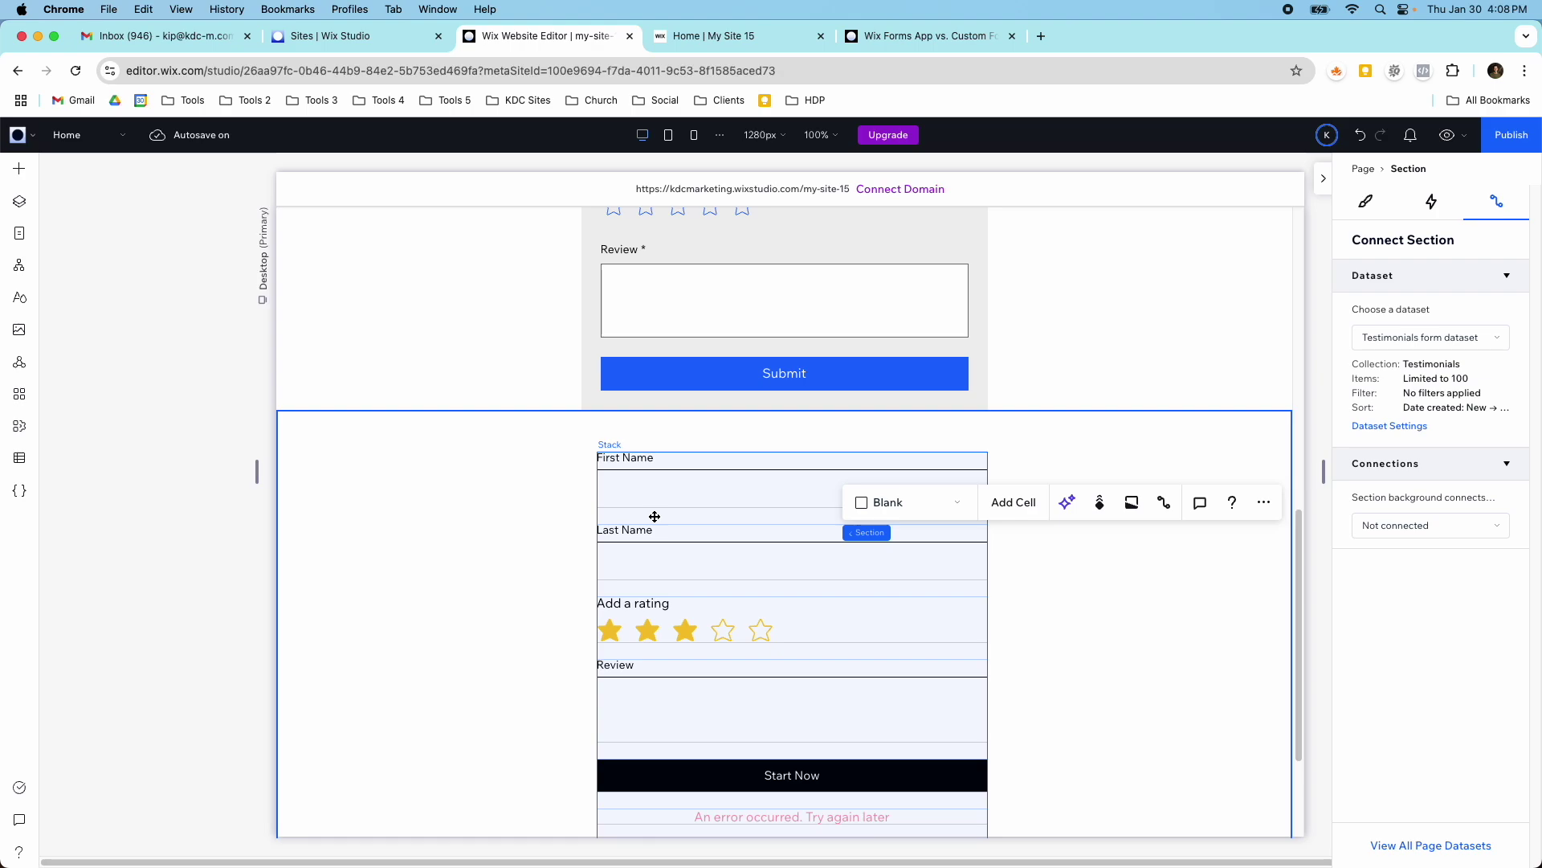
- Review the Wix form beneath the "Wix Forms Vs CMS Forms" hero and select the section that contains it
{"action": "scroll", "coordinate": [673, 549], "scroll_direction": "up", "scroll_amount": 5}
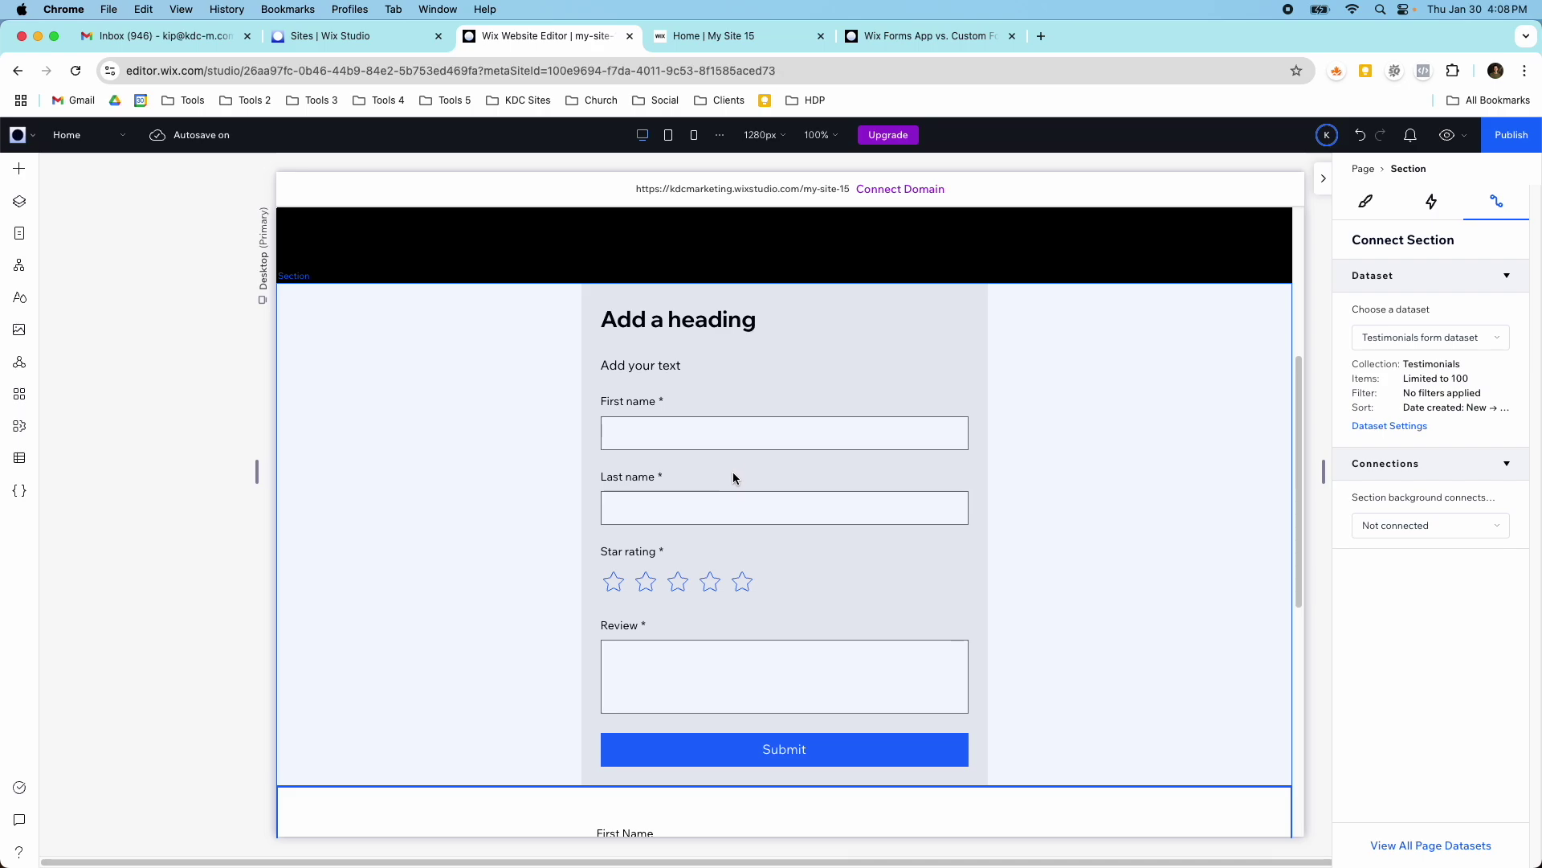
{"action": "scroll", "coordinate": [732, 471], "scroll_direction": "up", "scroll_amount": 5}
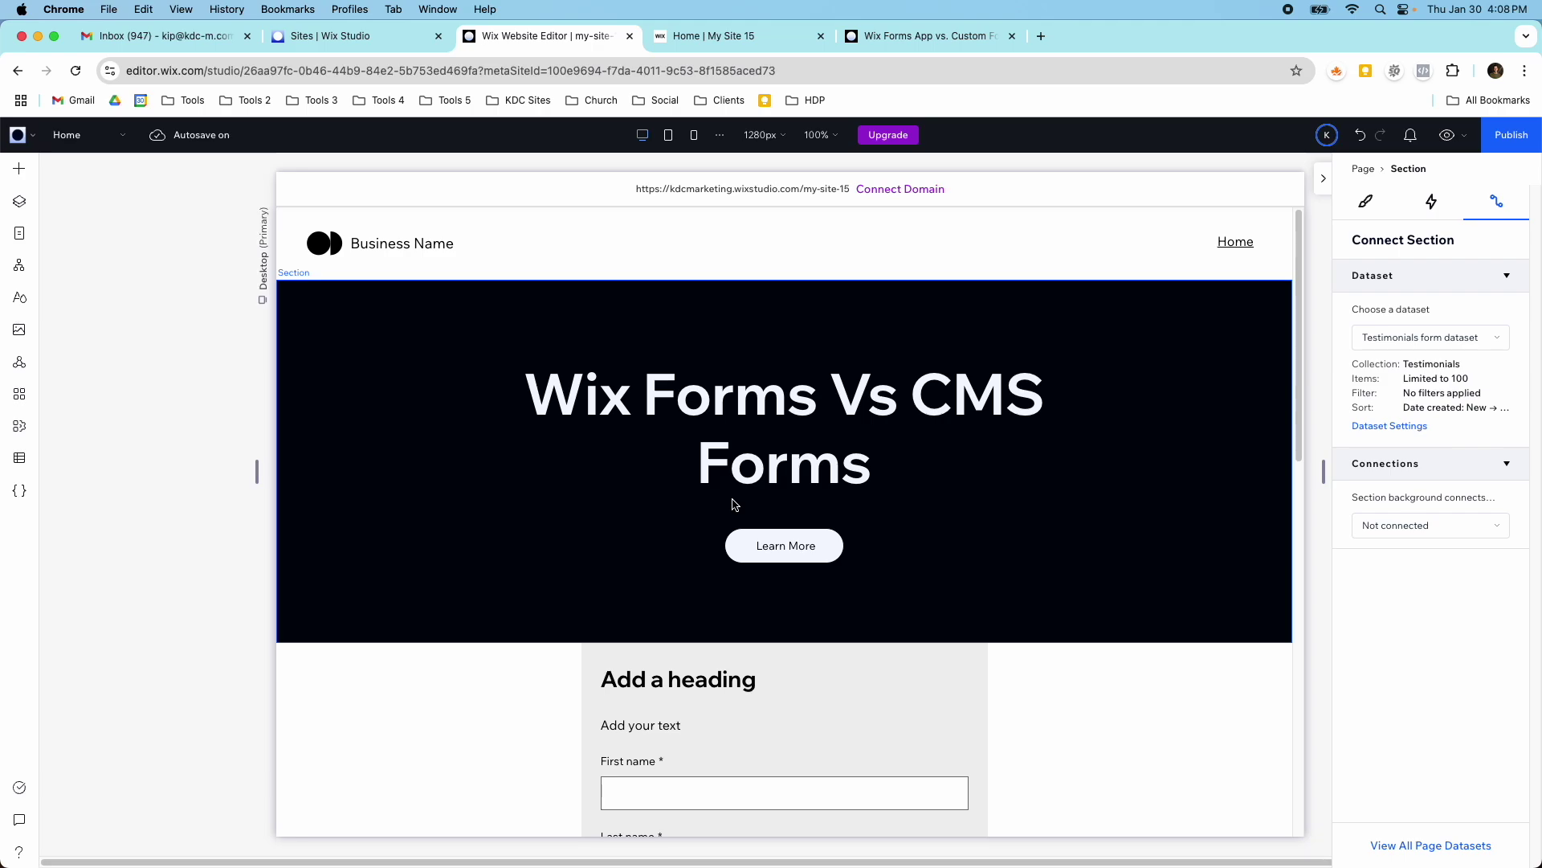
{"action": "scroll", "coordinate": [784, 721], "scroll_direction": "down", "scroll_amount": 5}
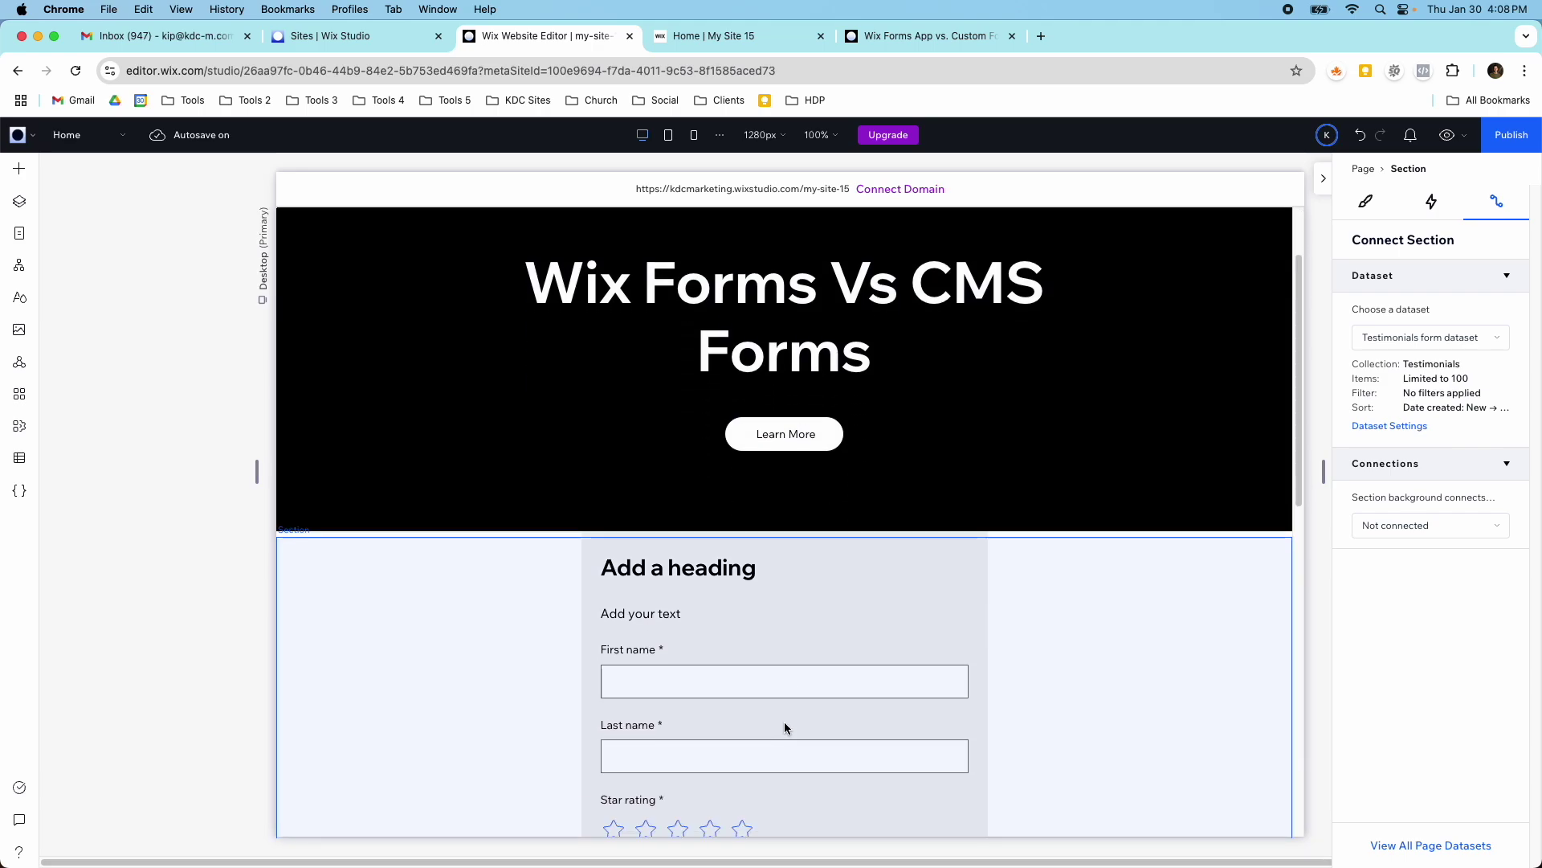
{"action": "left_click", "coordinate": [819, 660]}
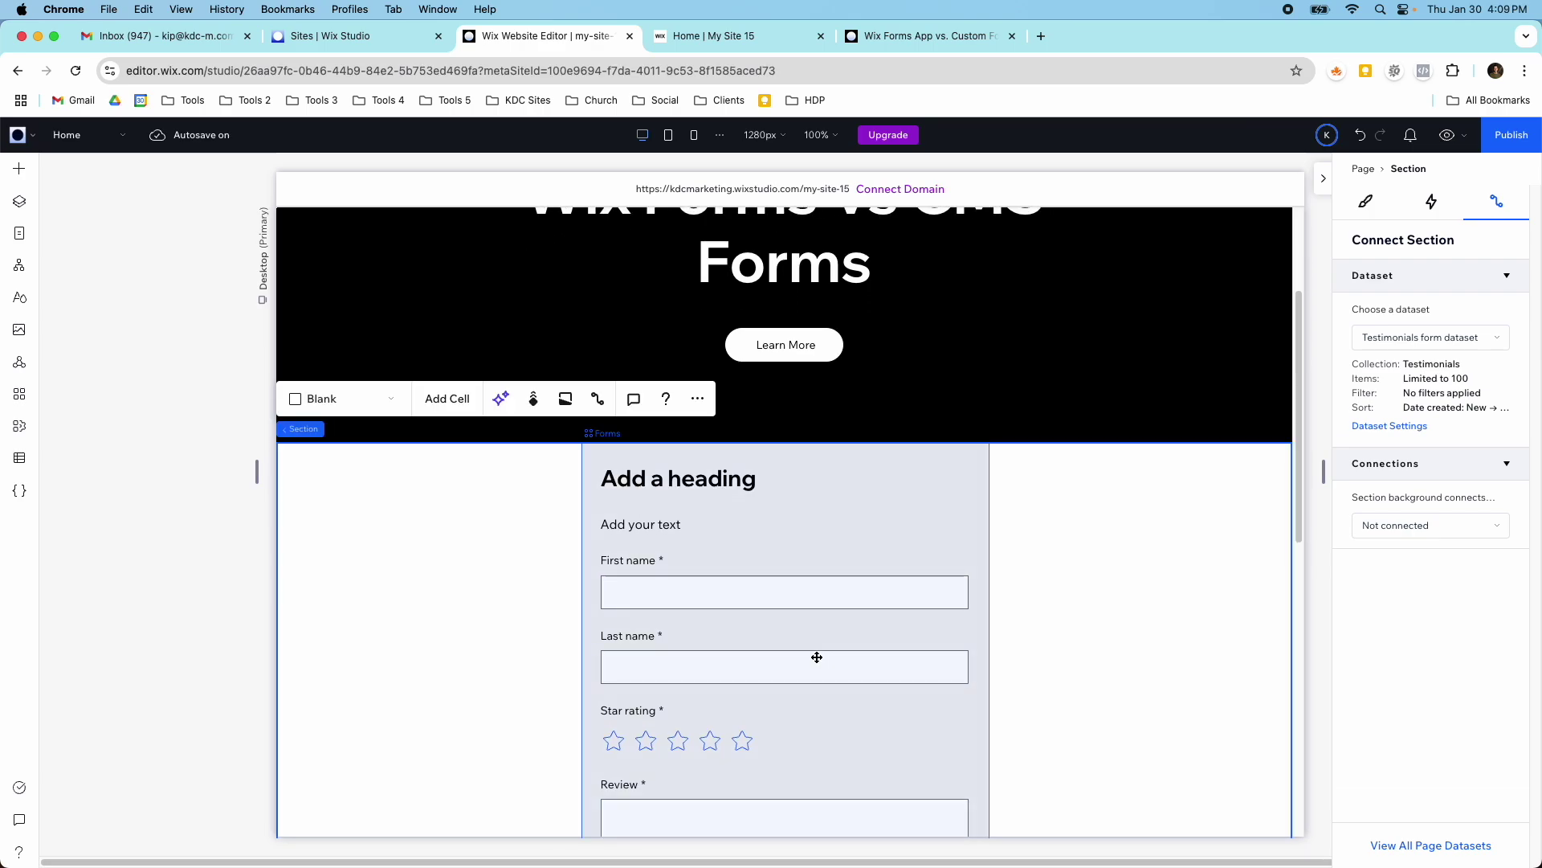